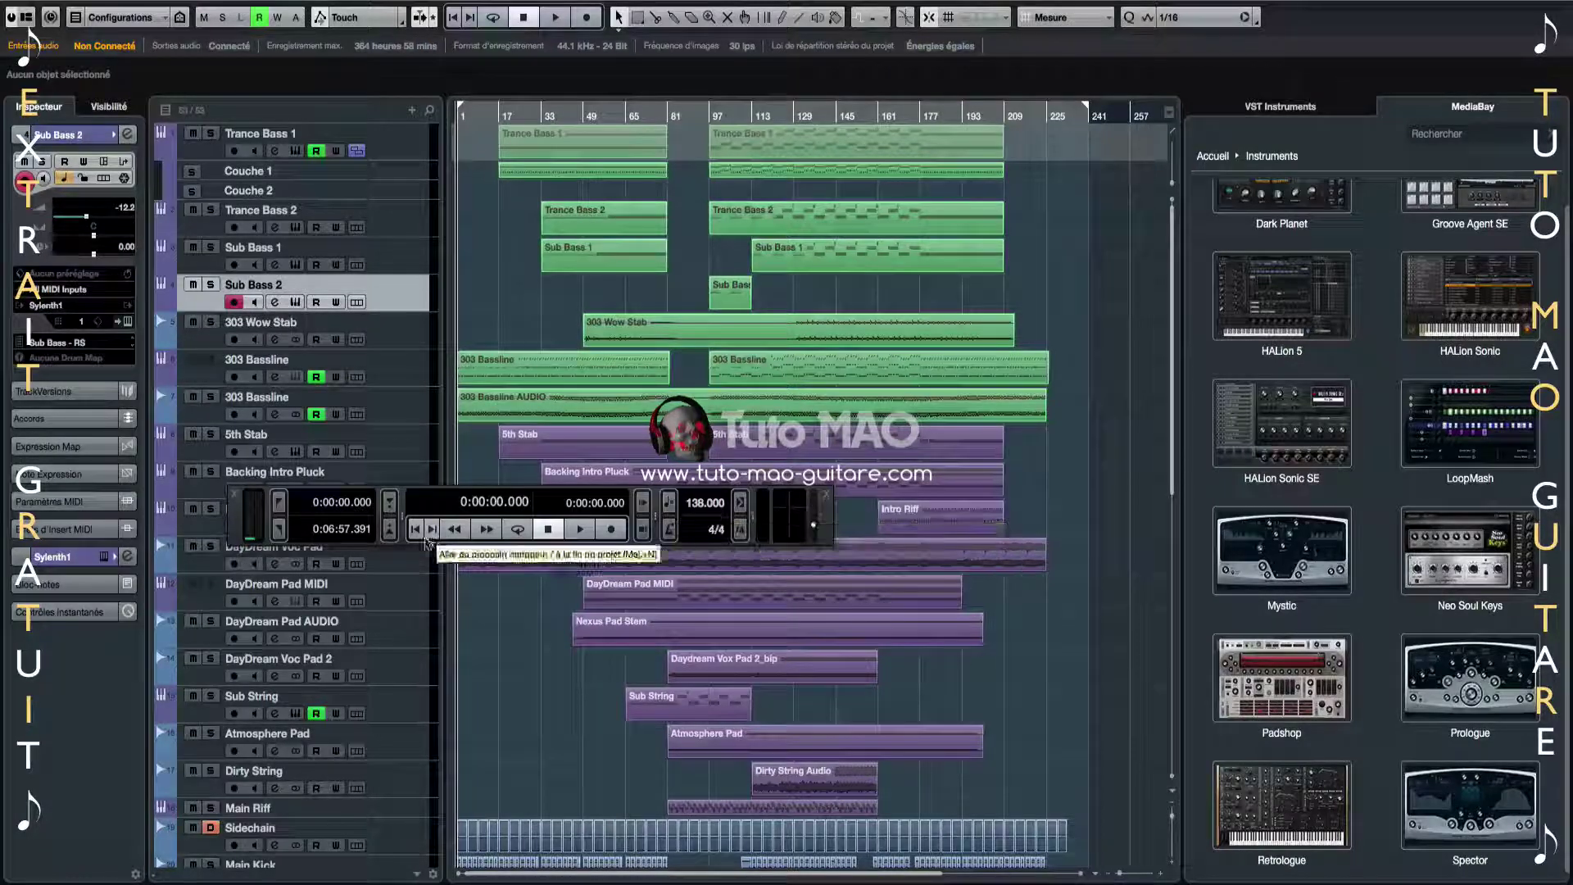
# Show all sections of the Transport palette, move the palette slightly lower, and hide its virtual keyboard section
pyautogui.rightClick(230, 521)
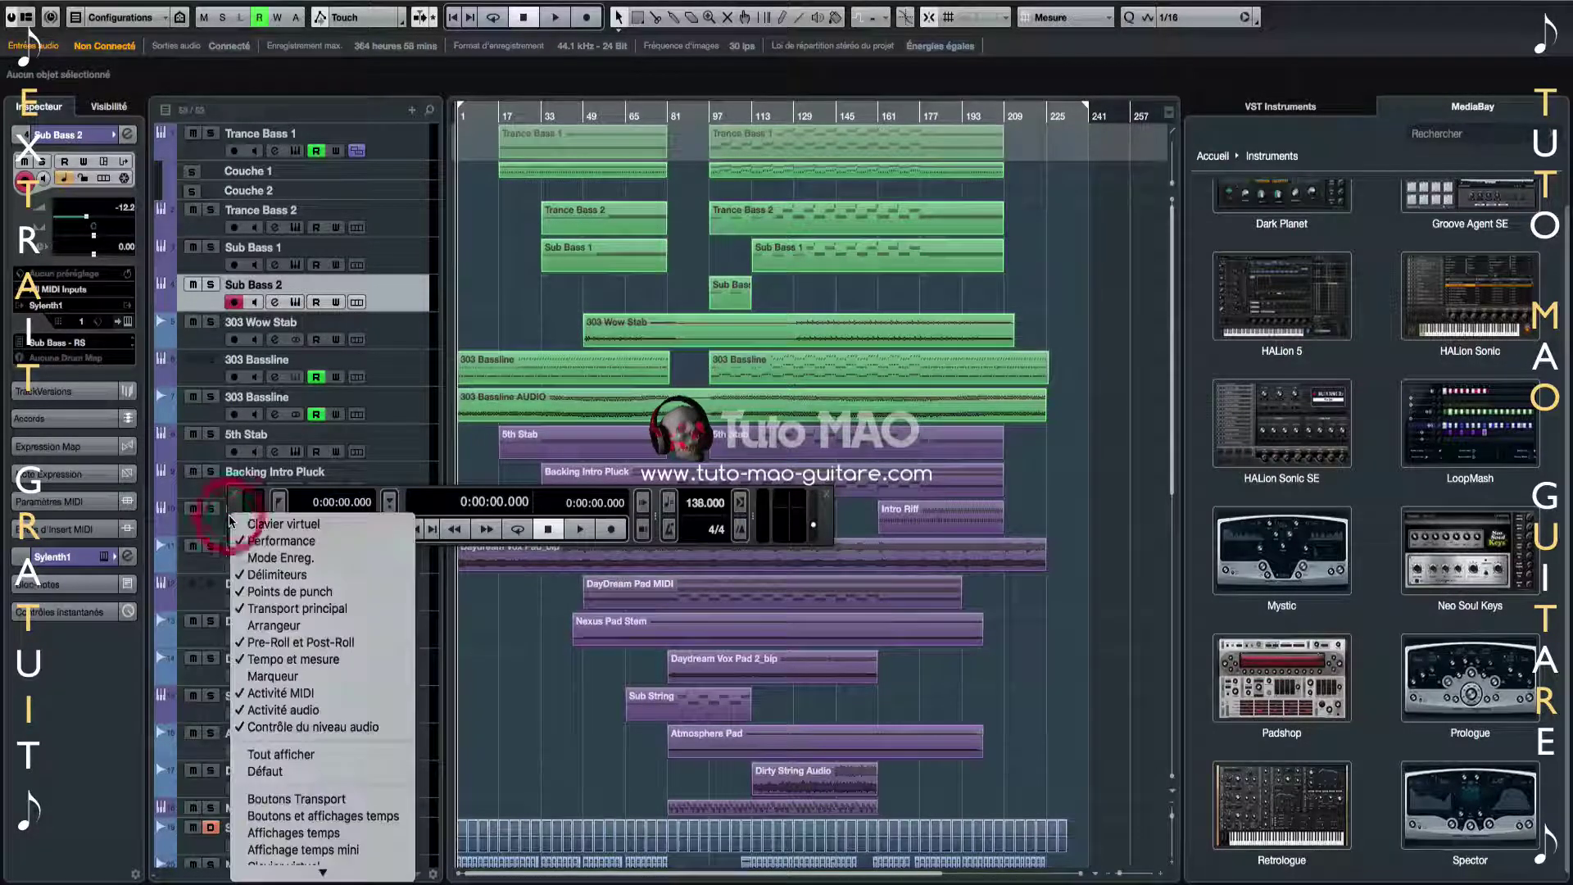
pyautogui.click(287, 752)
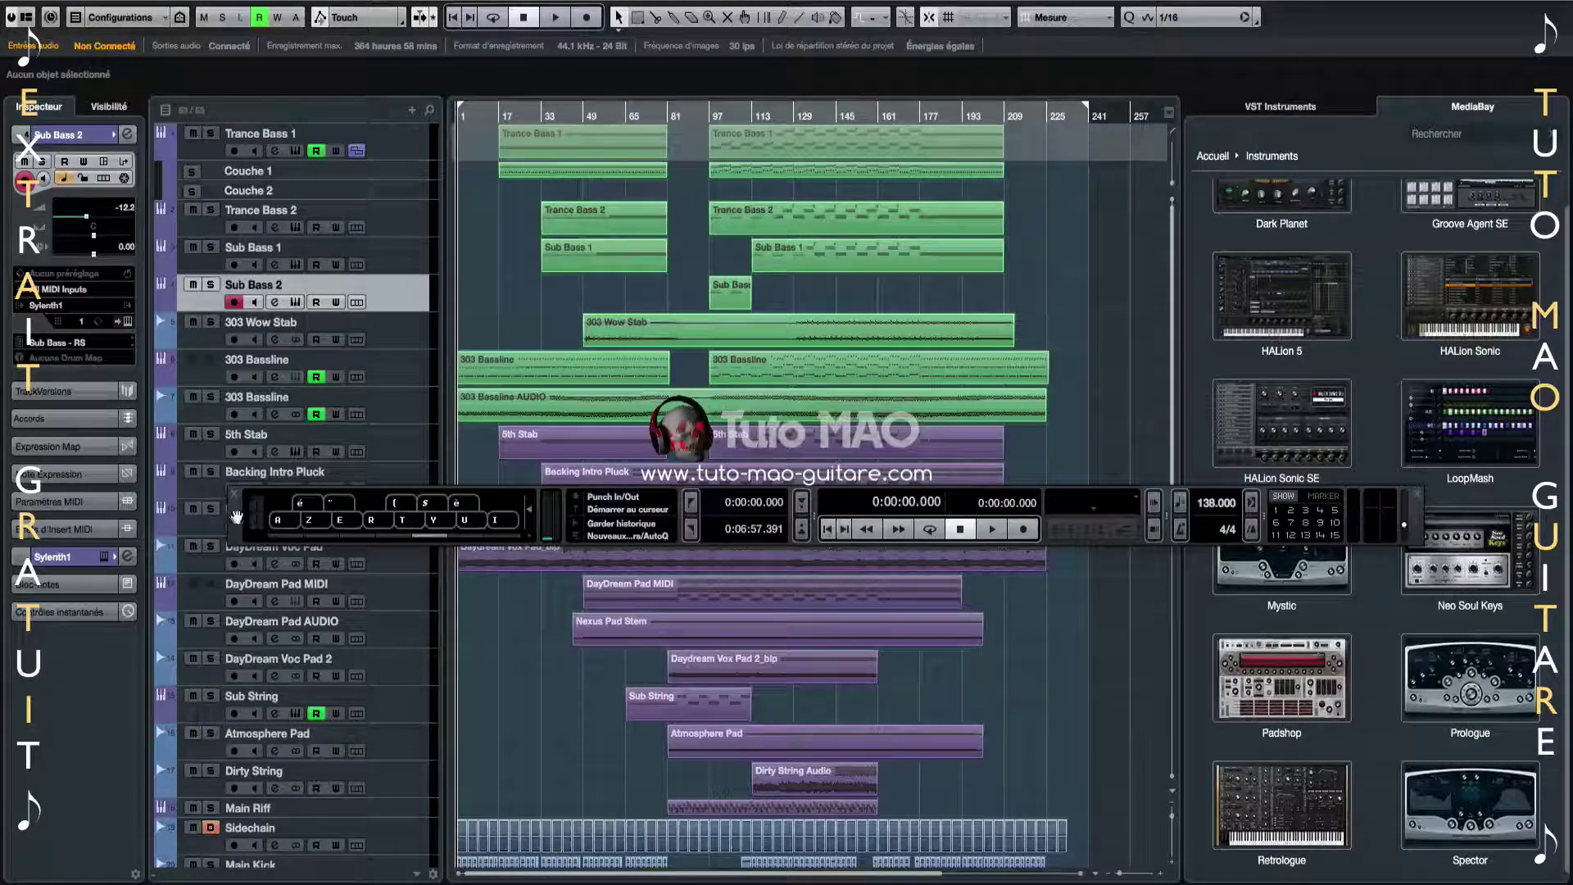
pyautogui.moveTo(237, 517); pyautogui.dragTo(182, 564)
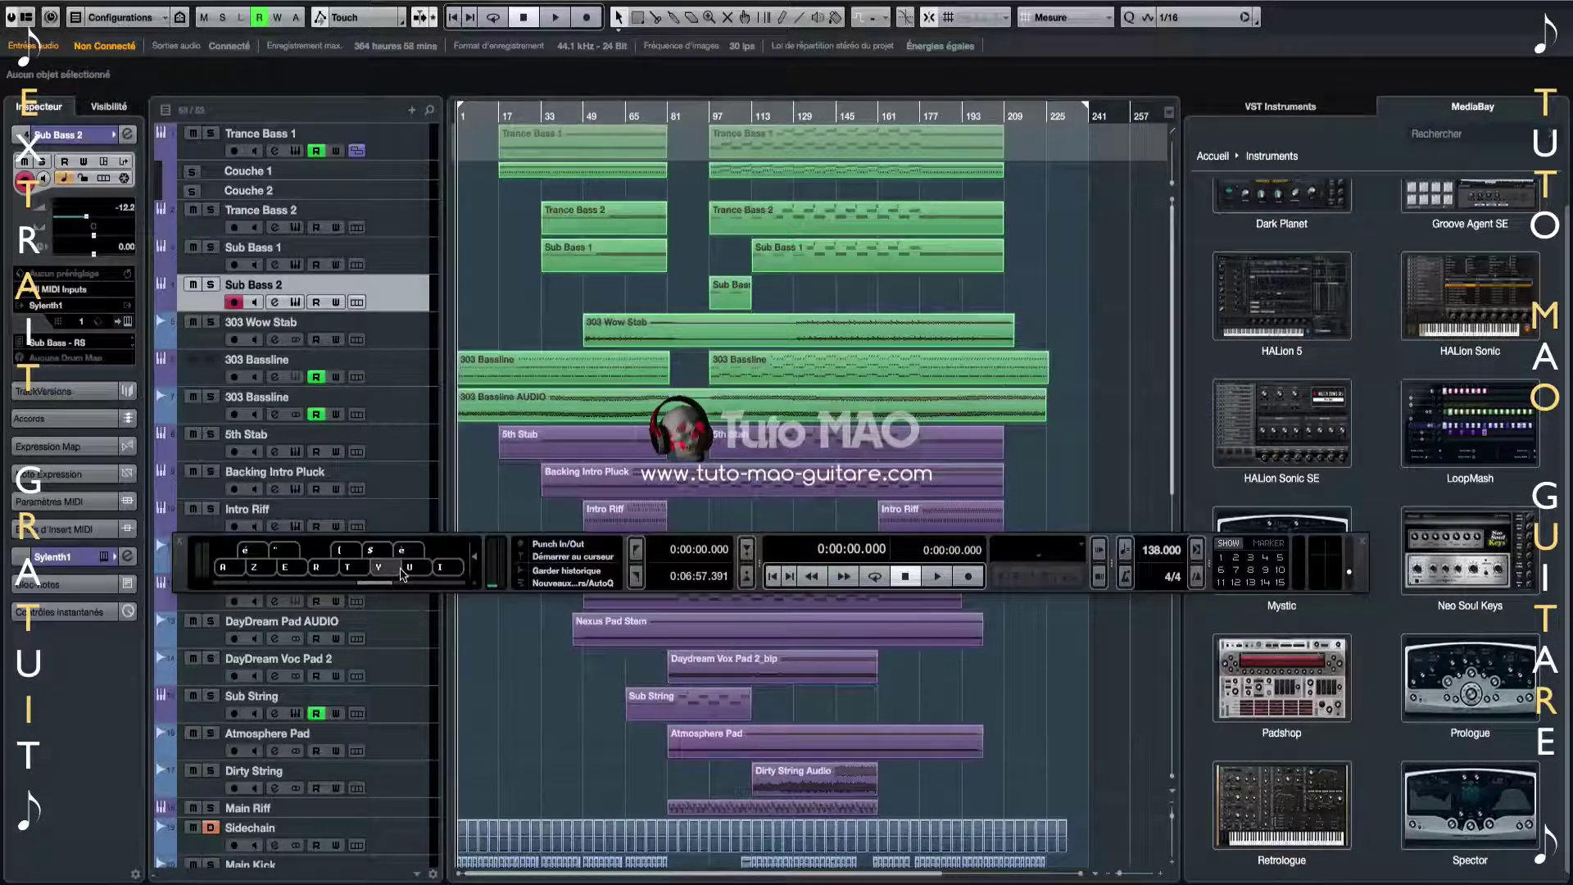
pyautogui.rightClick(188, 571)
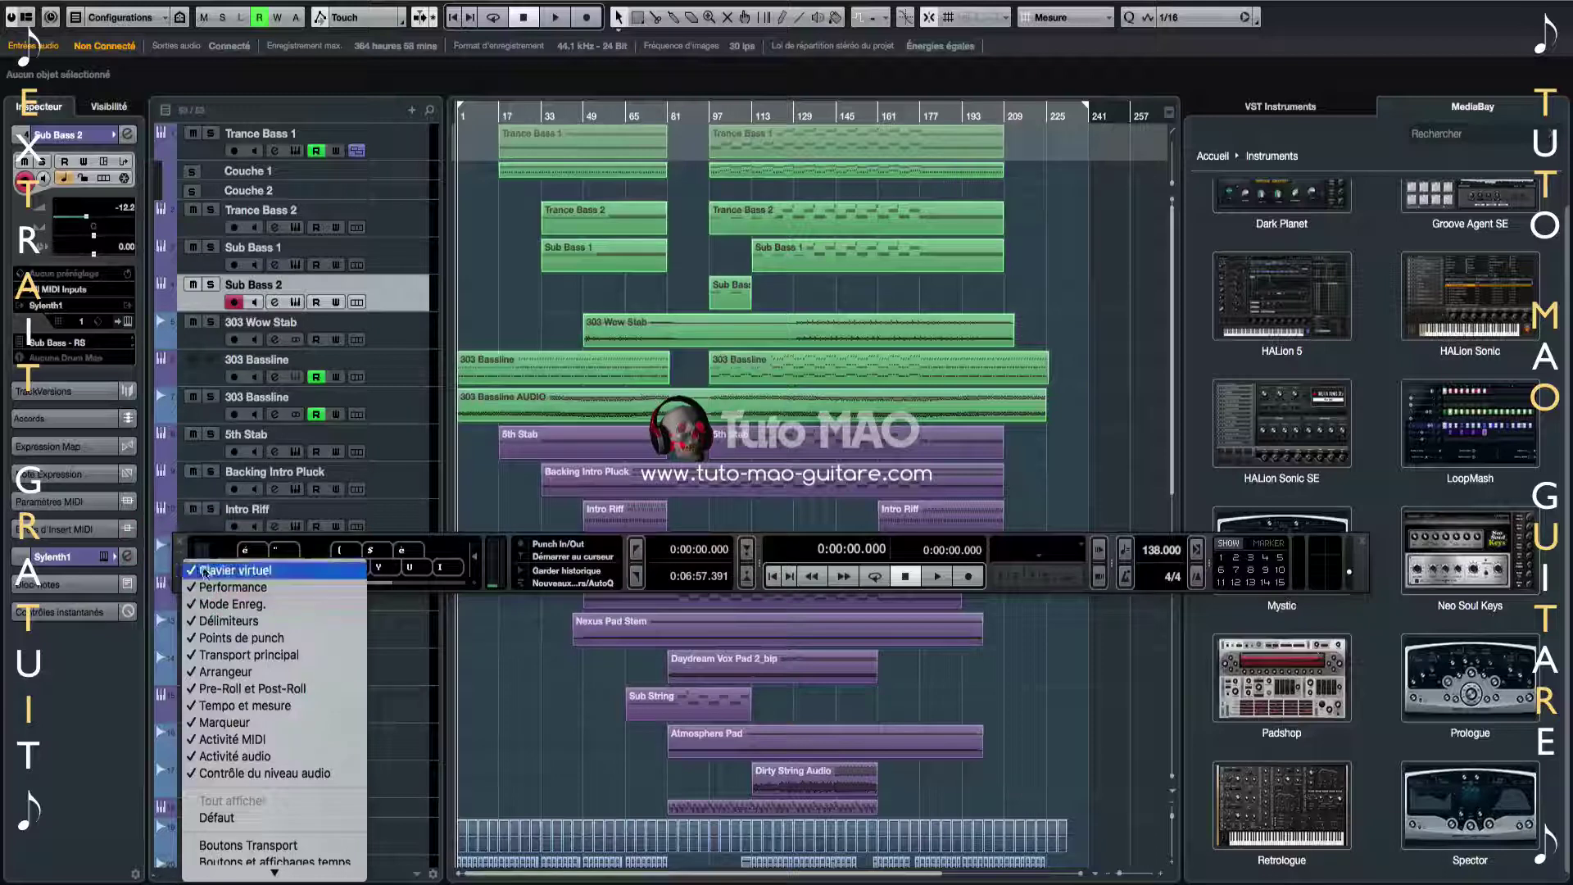
pyautogui.click(207, 571)
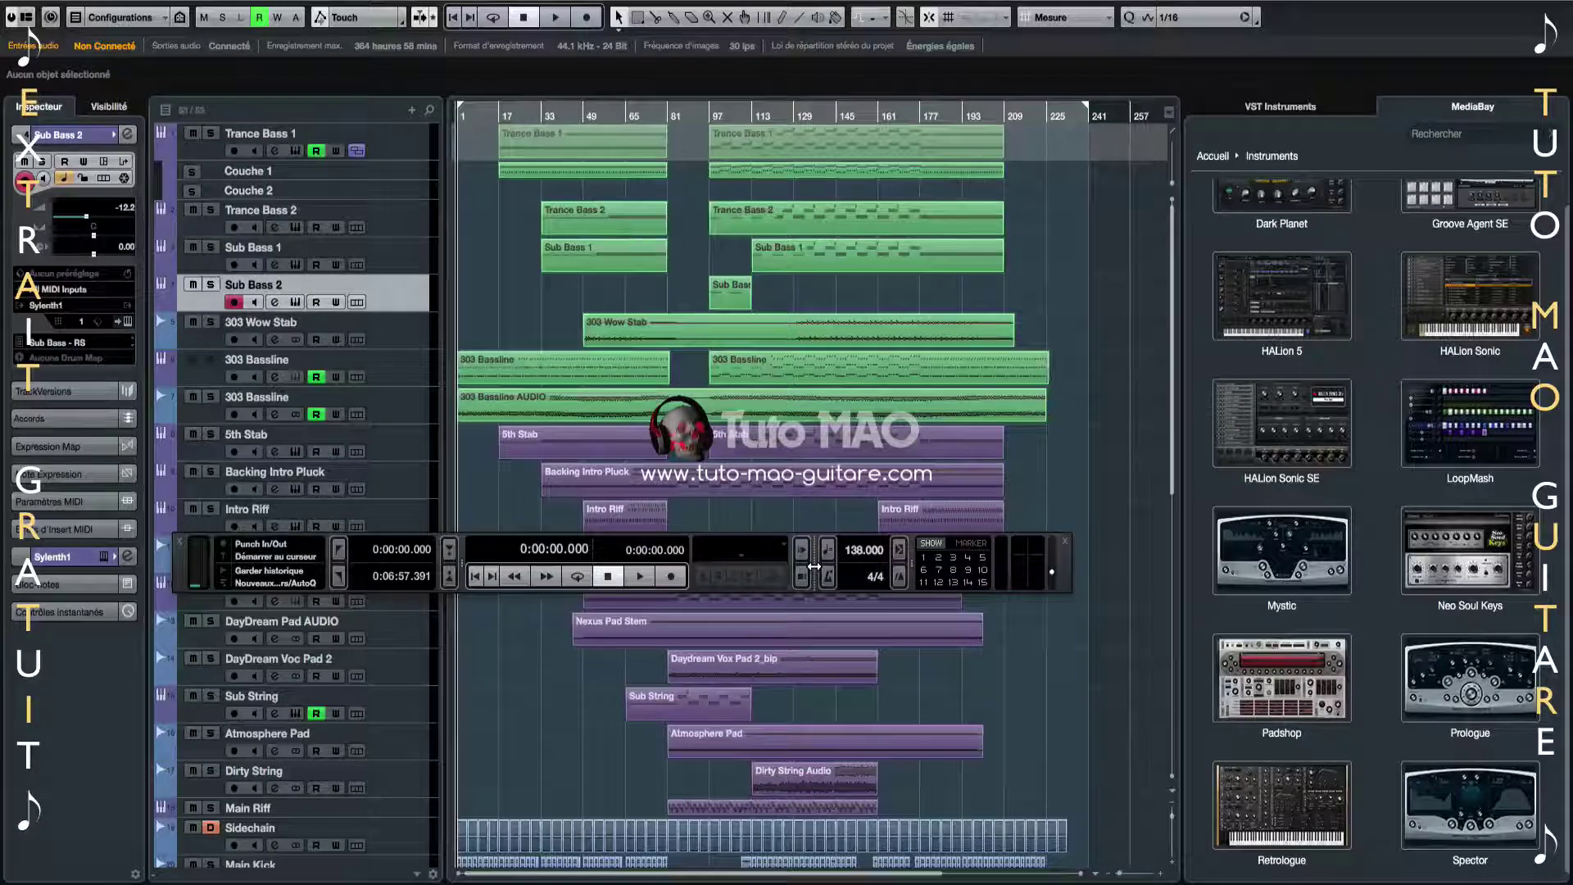
# Expand the pre-roll and post-roll section of the Transport palette and activate both pre-roll and post-roll
pyautogui.moveTo(812, 562); pyautogui.dragTo(847, 560)
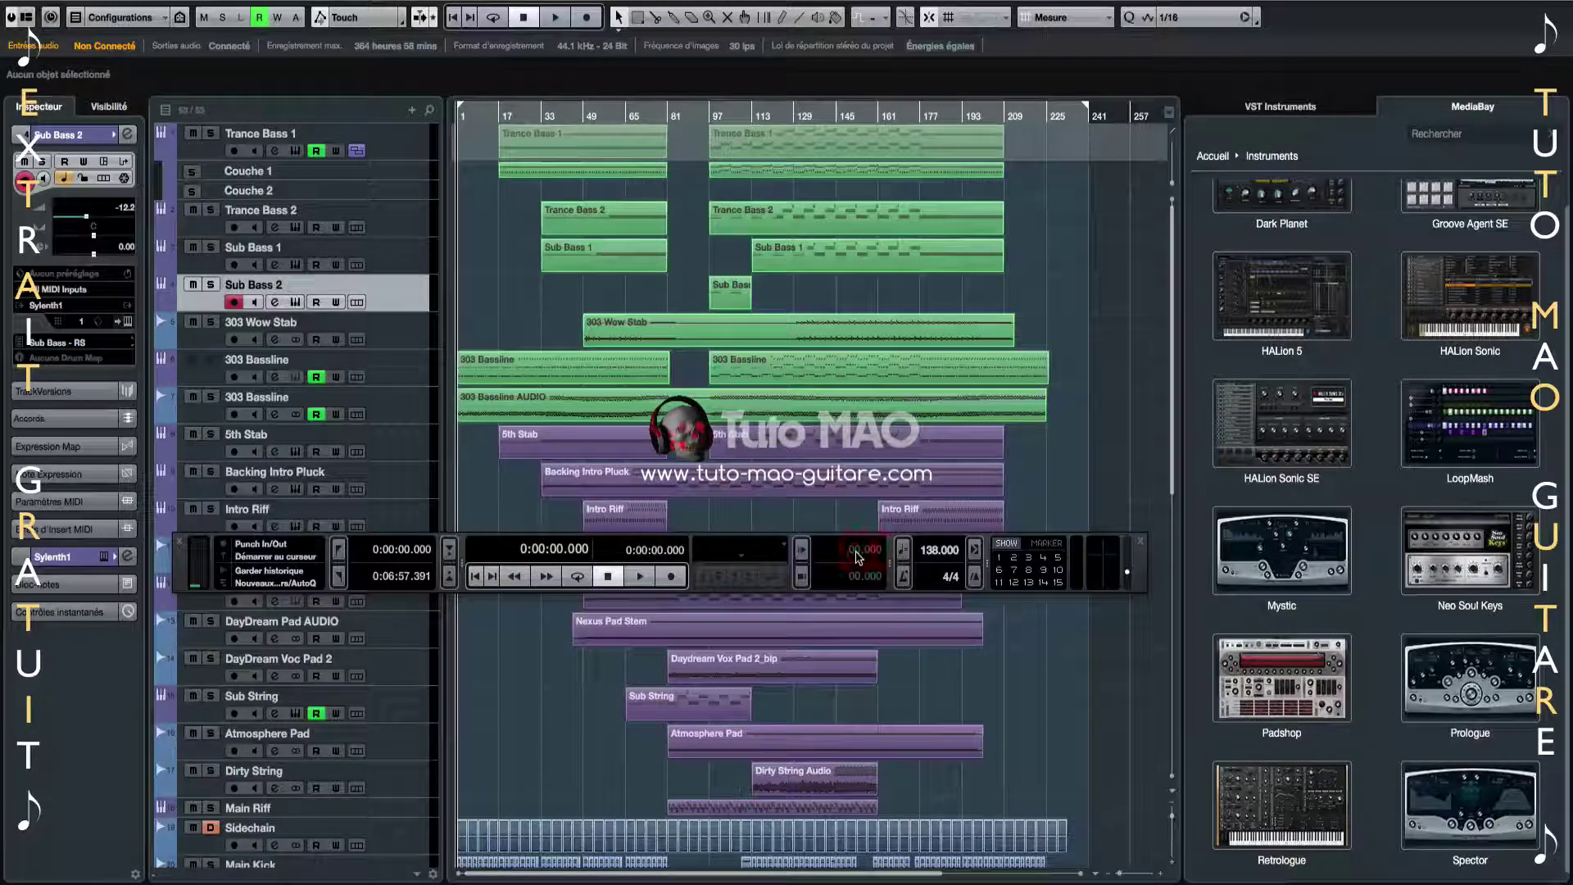
pyautogui.click(857, 554)
pyautogui.click(801, 548)
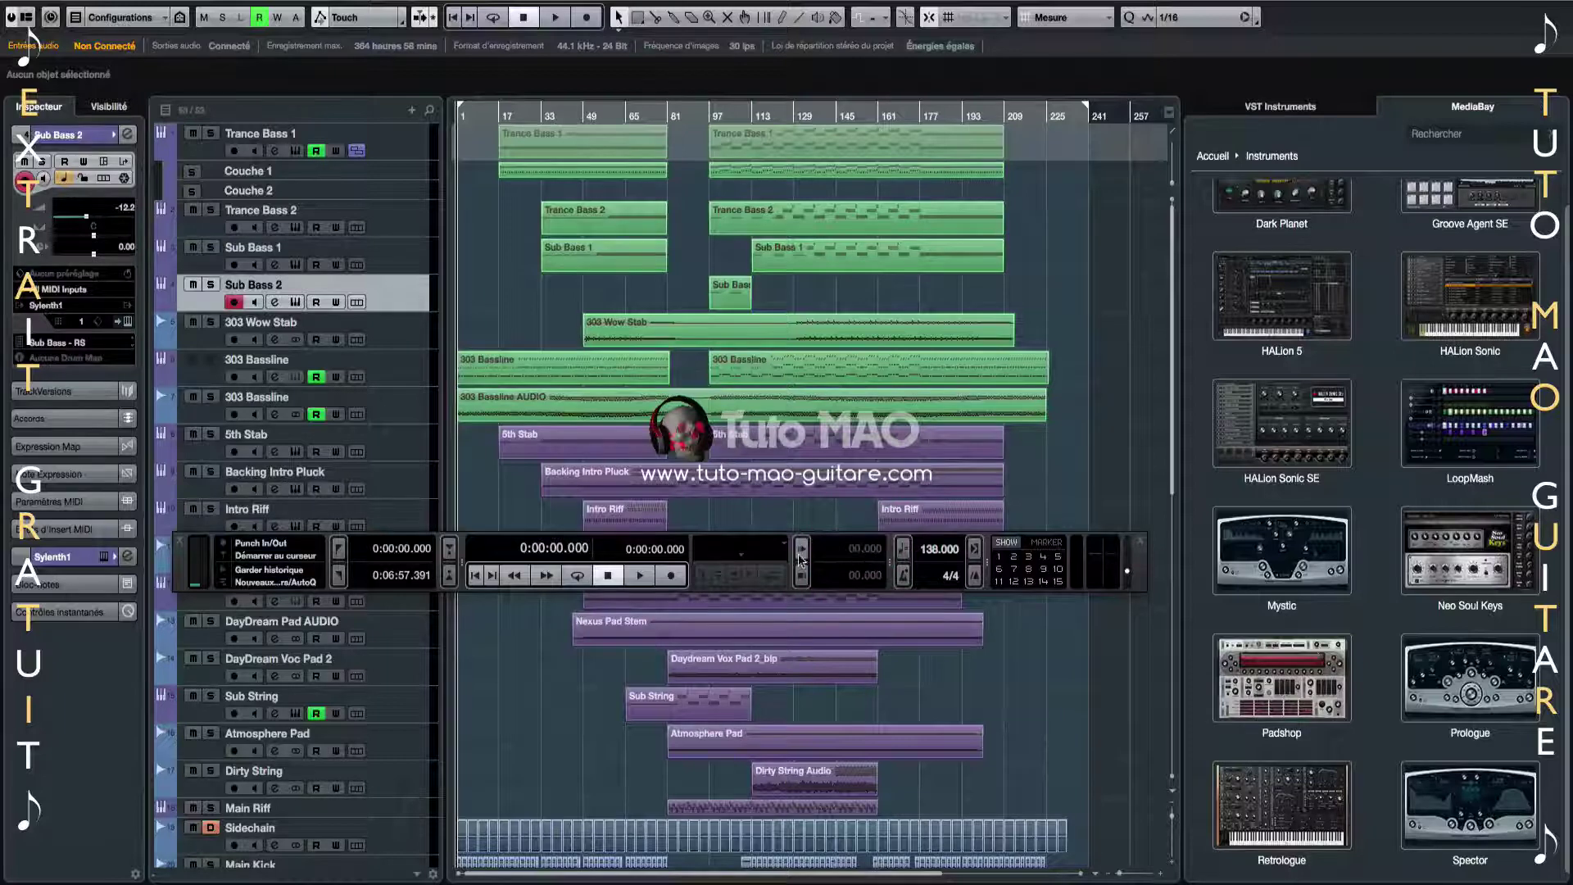
pyautogui.click(801, 575)
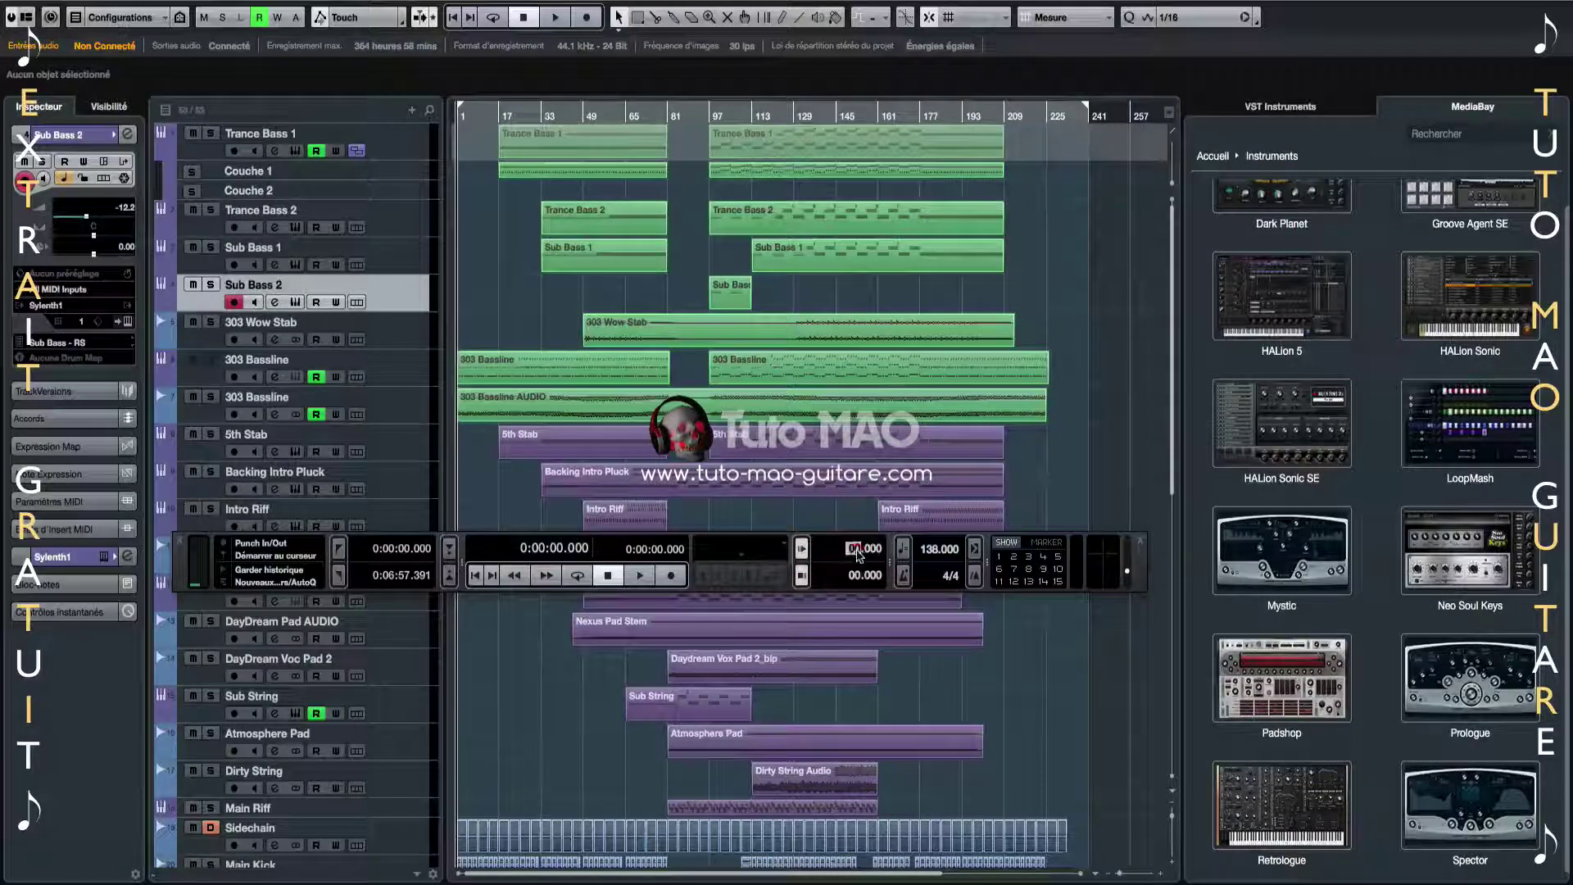
# Set both the pre-roll and post-roll values to 4 and collapse their section of the Transport palette
pyautogui.click(856, 550)
pyautogui.write('4')
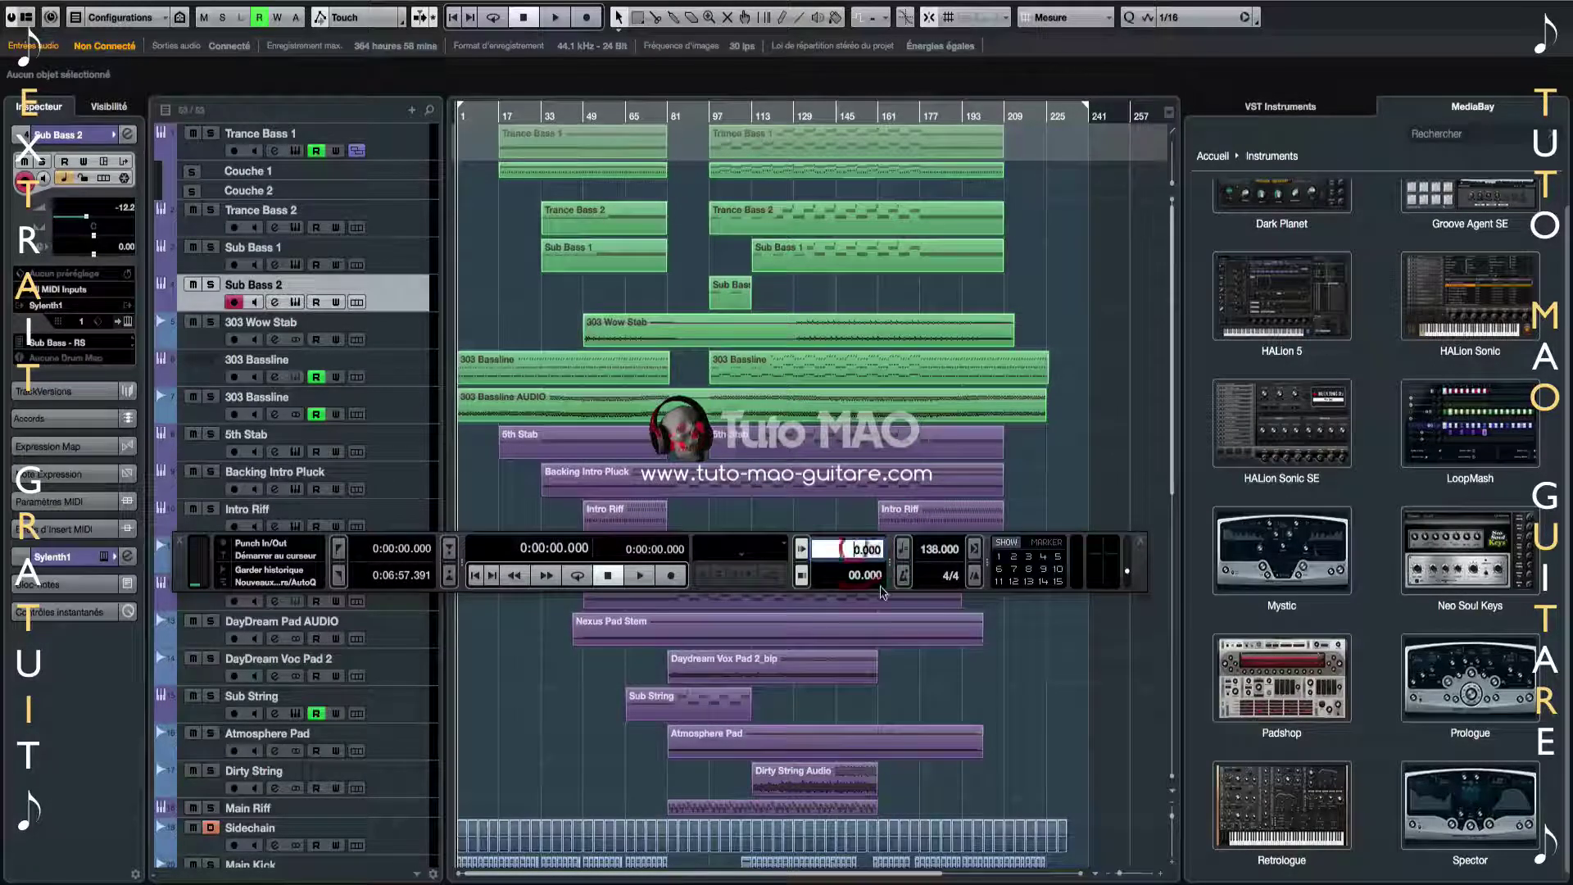
pyautogui.press('Return')
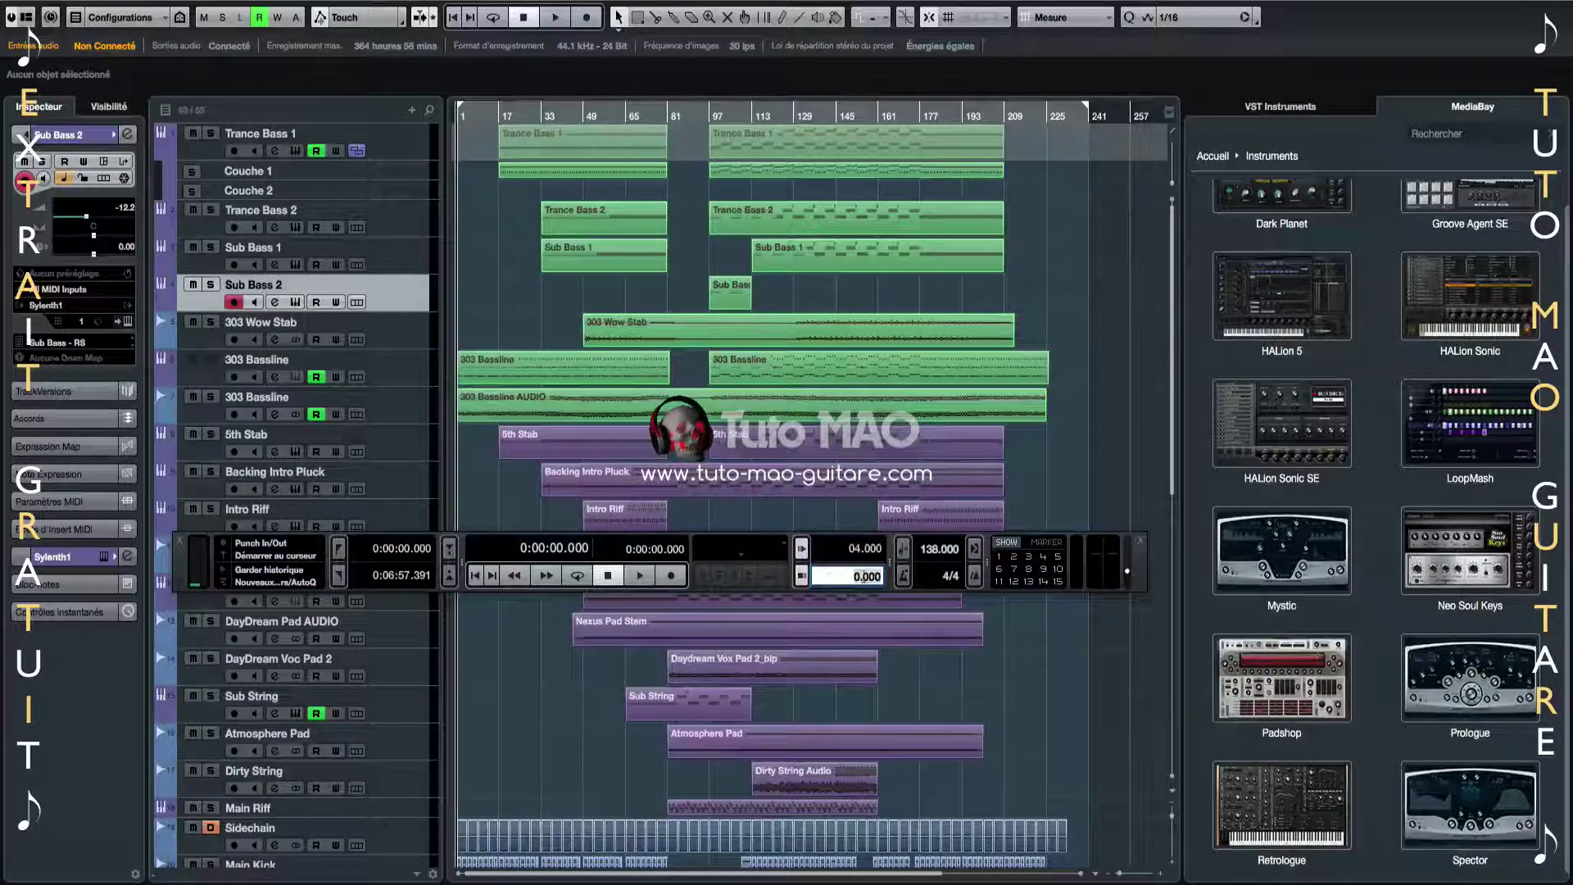
pyautogui.click(853, 576)
pyautogui.write('4')
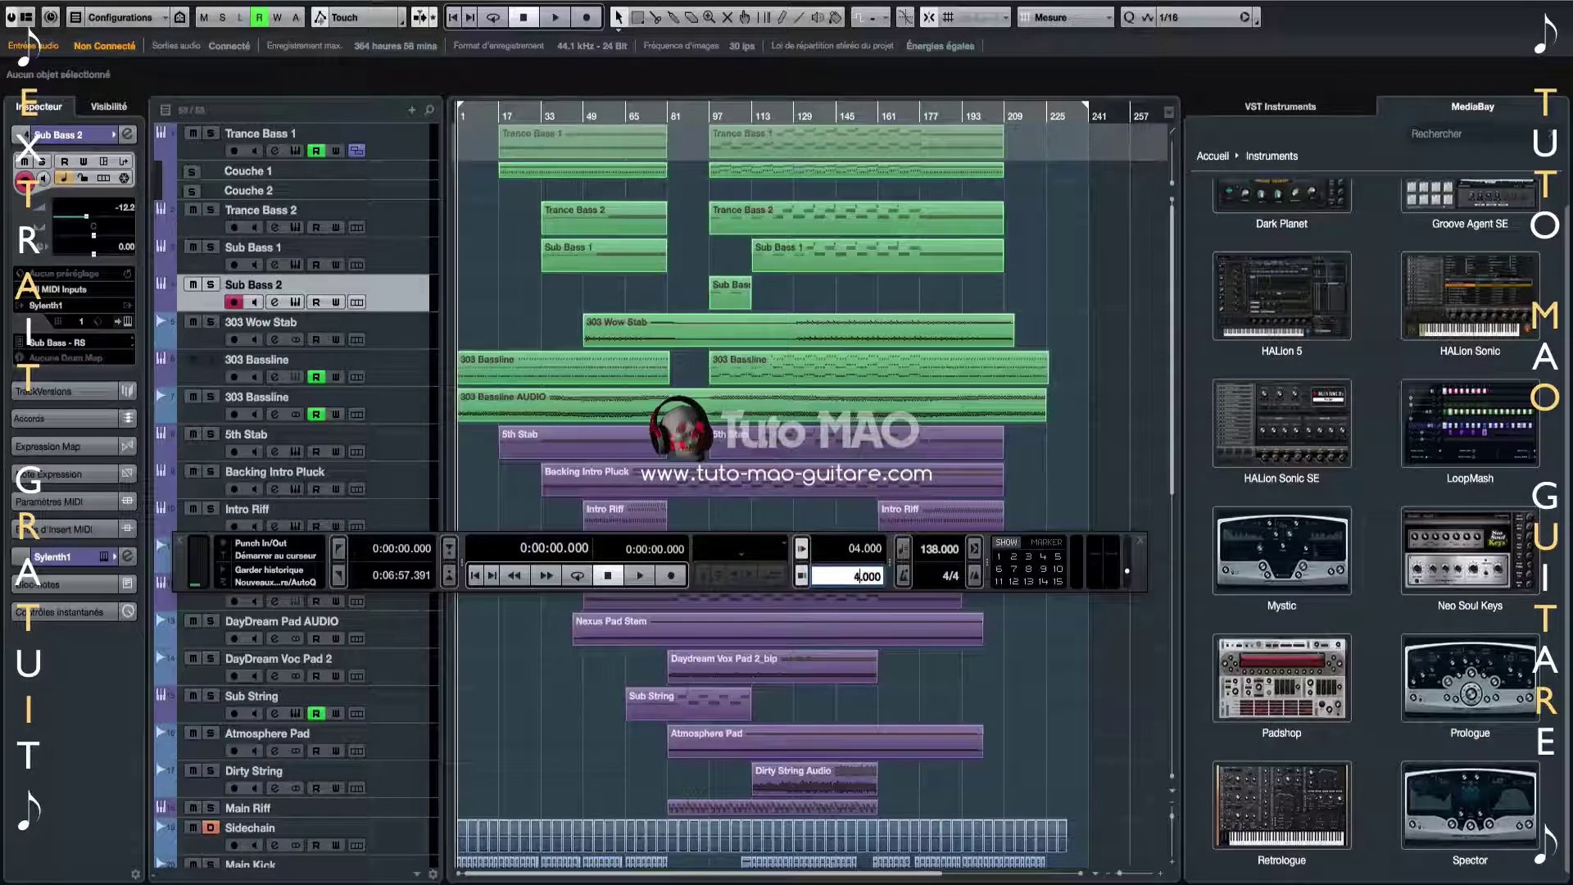
pyautogui.press('Return')
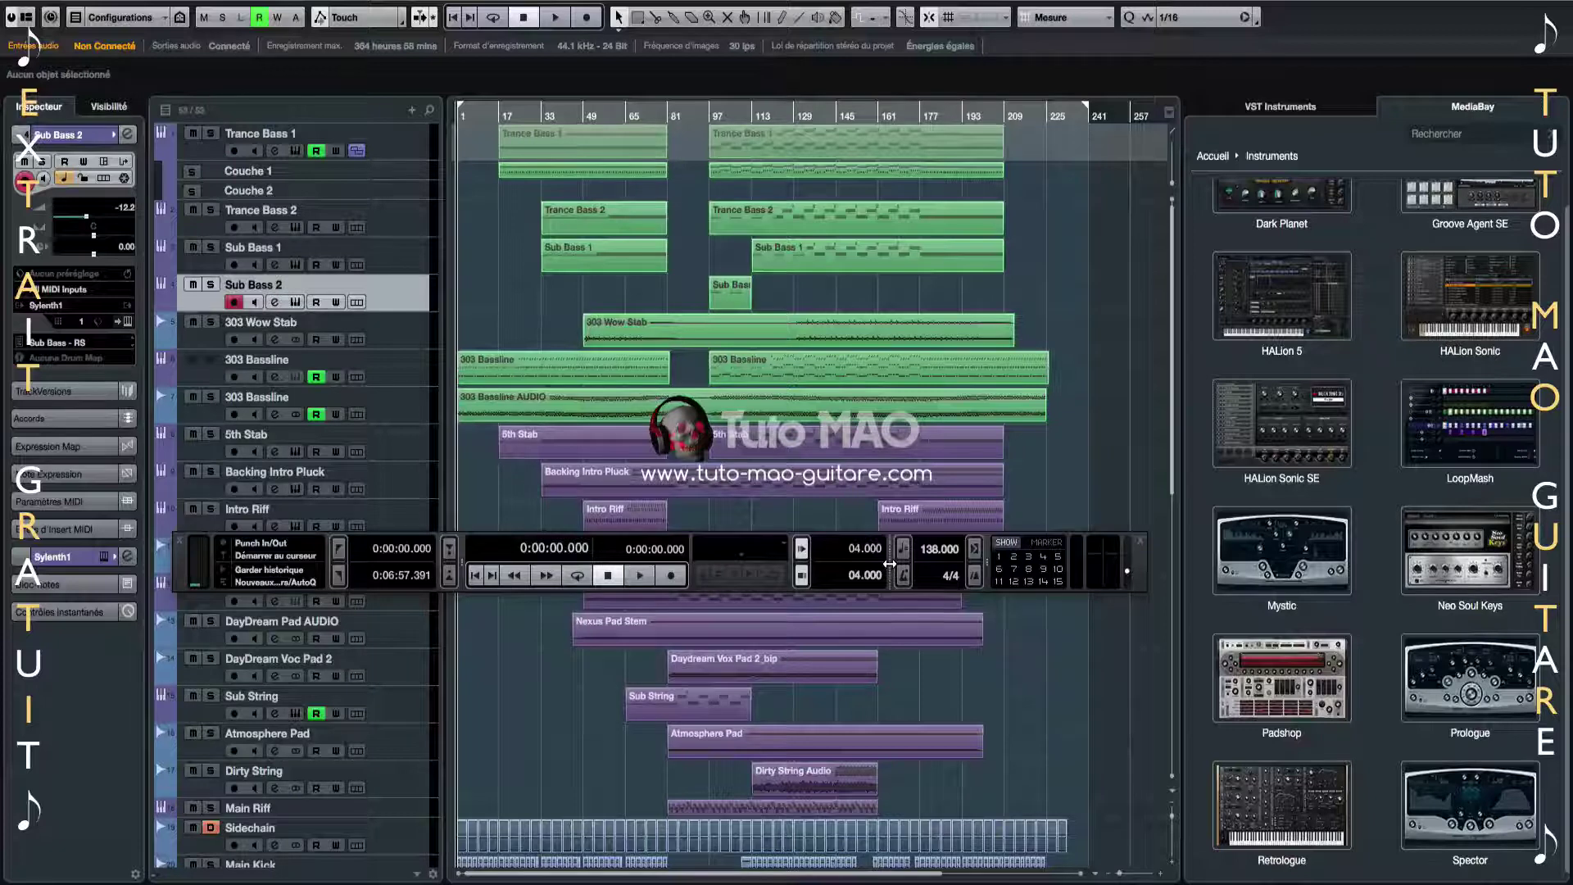
pyautogui.moveTo(889, 564); pyautogui.dragTo(844, 568)
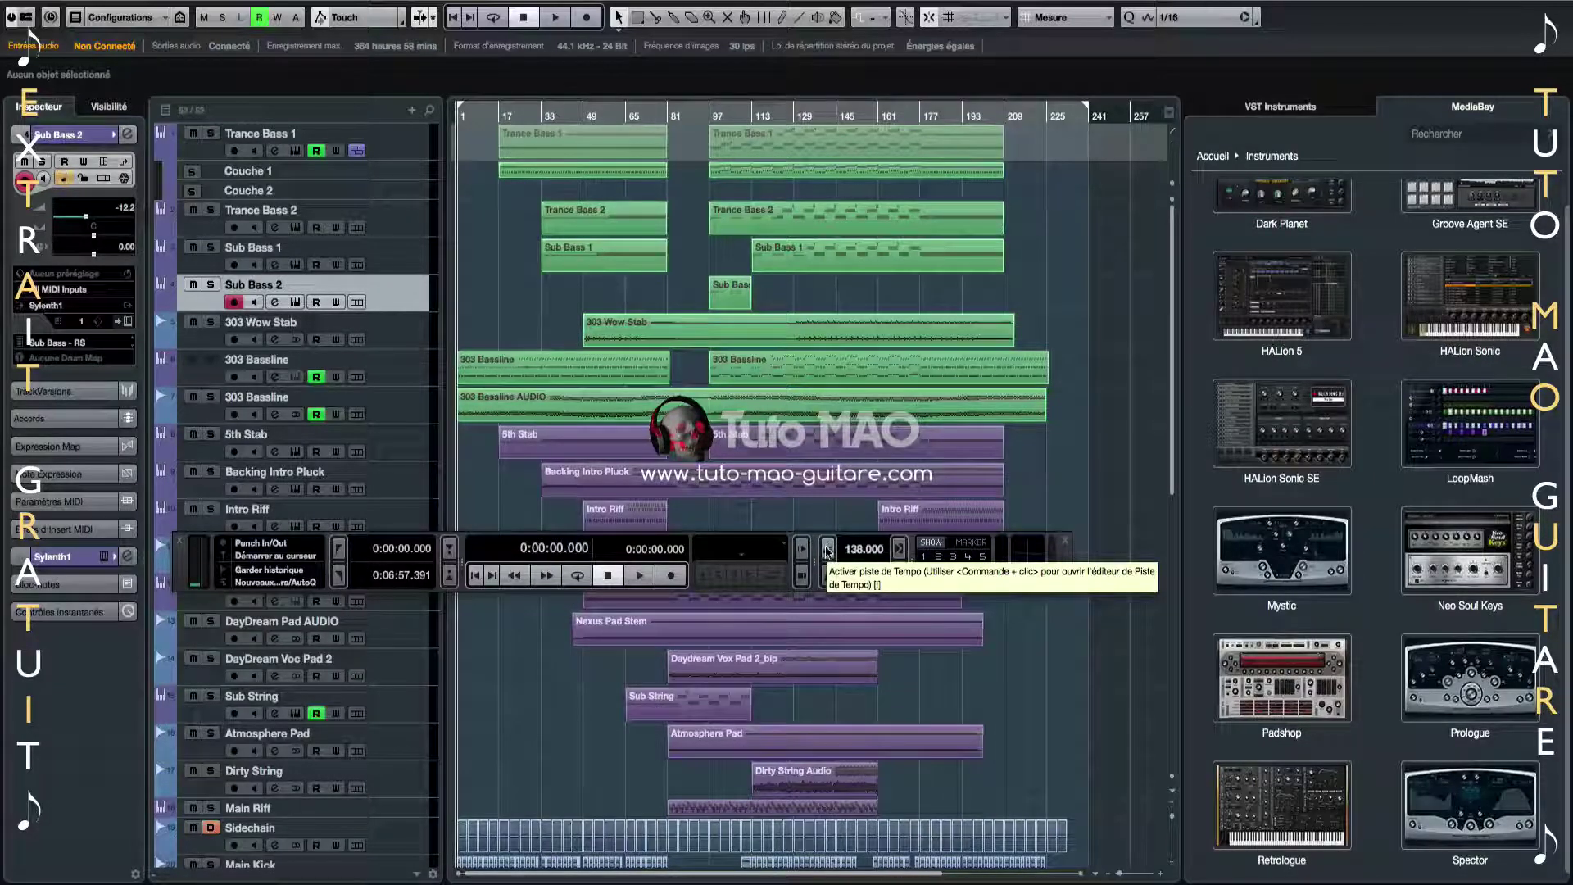
# Activate the tempo track and the metronome click in the Transport palette
pyautogui.click(827, 548)
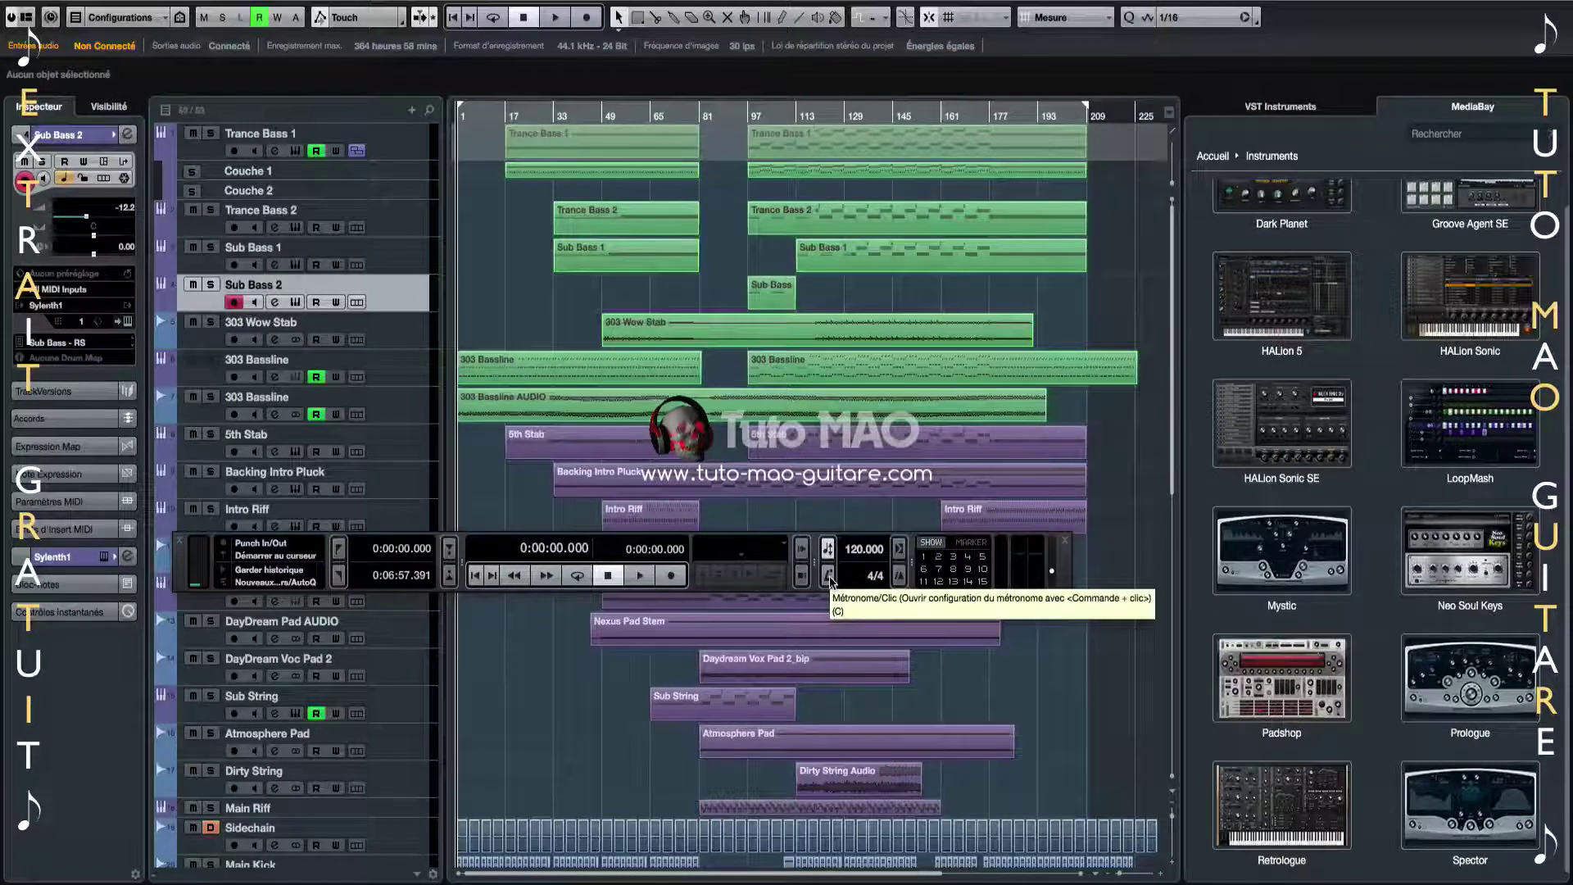
pyautogui.click(829, 578)
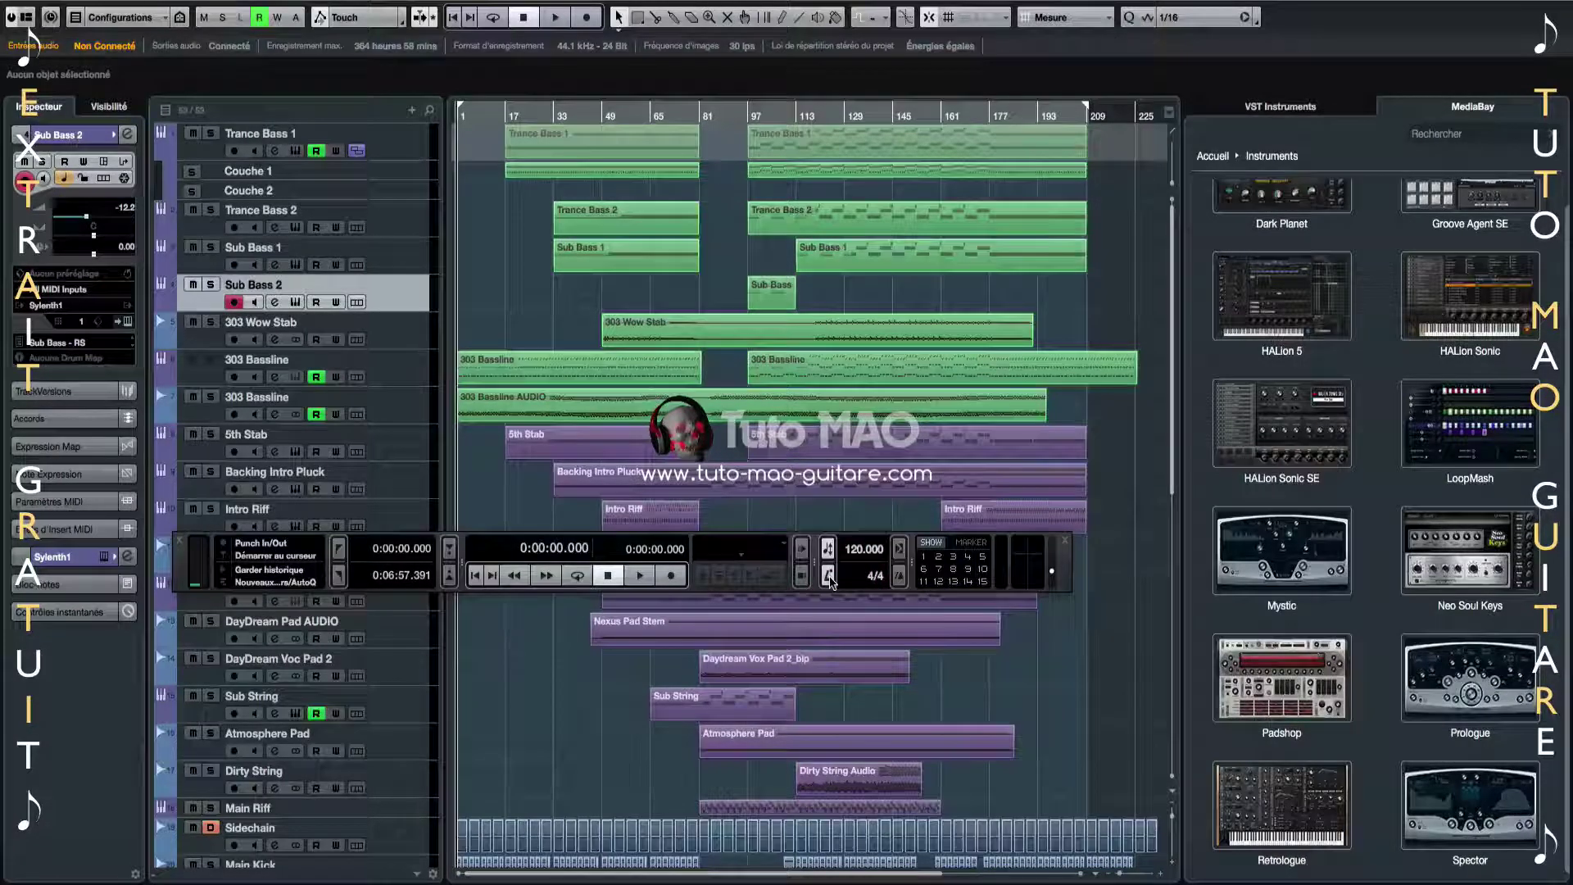
# Switch external synchronization on and back off in the Transport palette
pyautogui.click(900, 548)
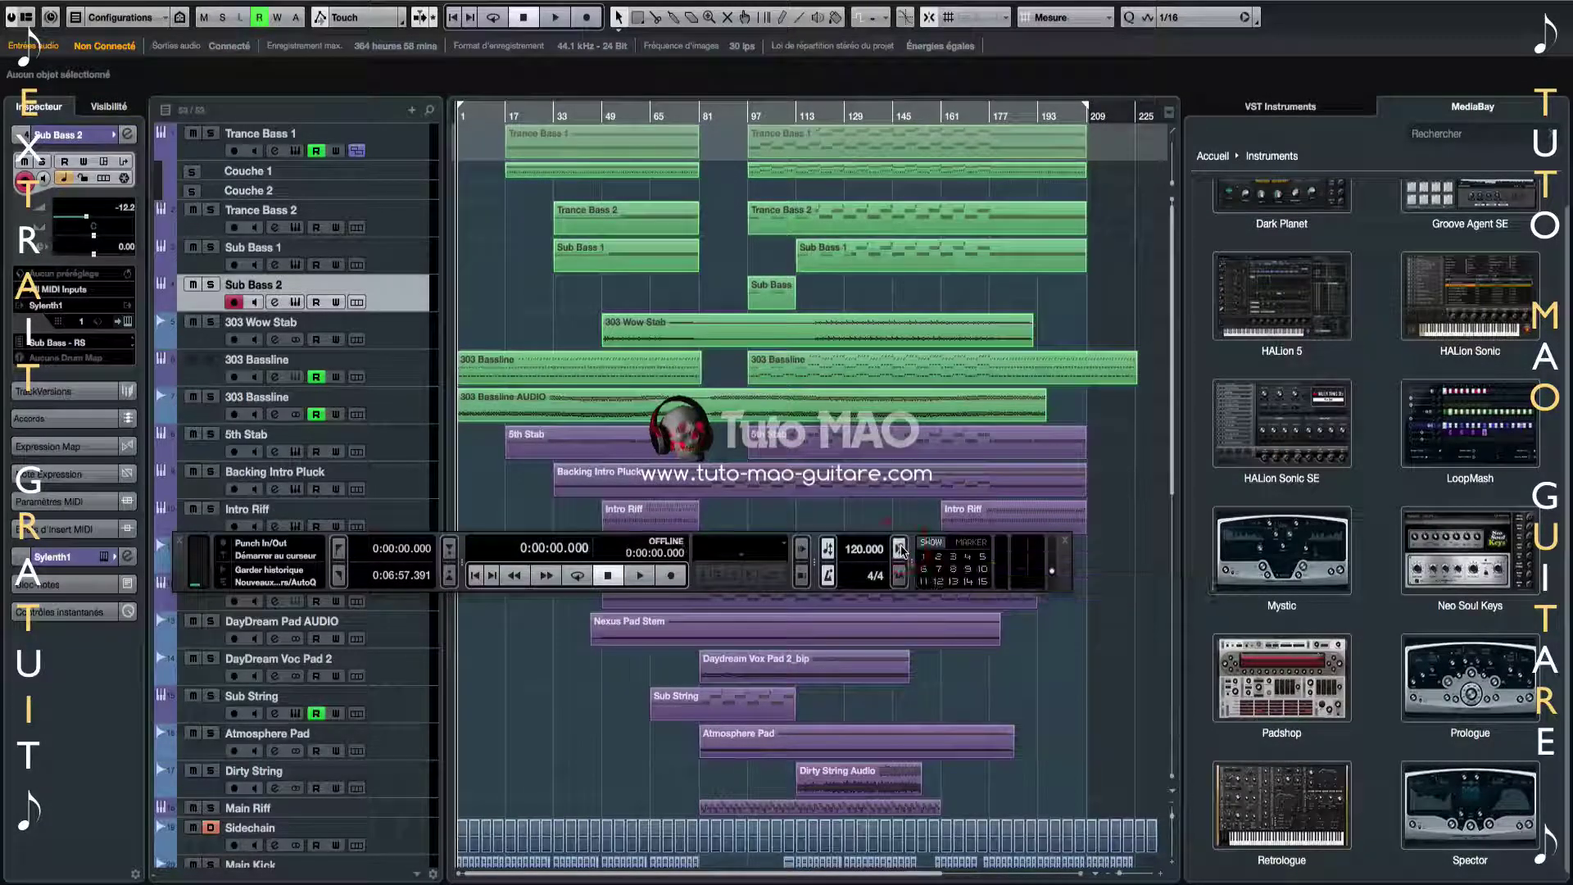
pyautogui.click(901, 549)
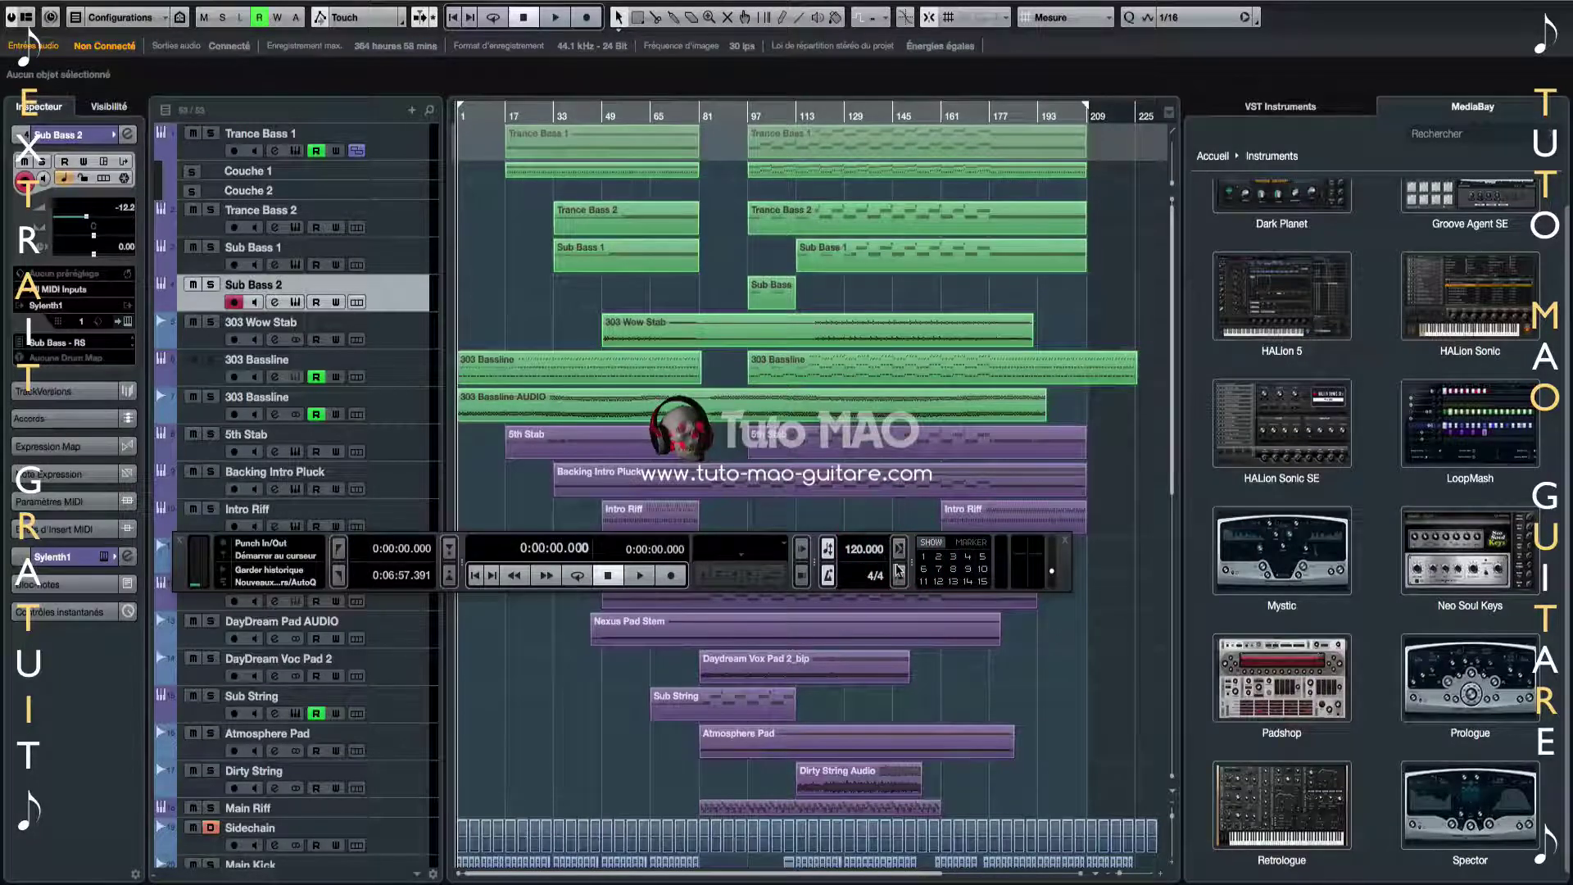
pyautogui.click(899, 576)
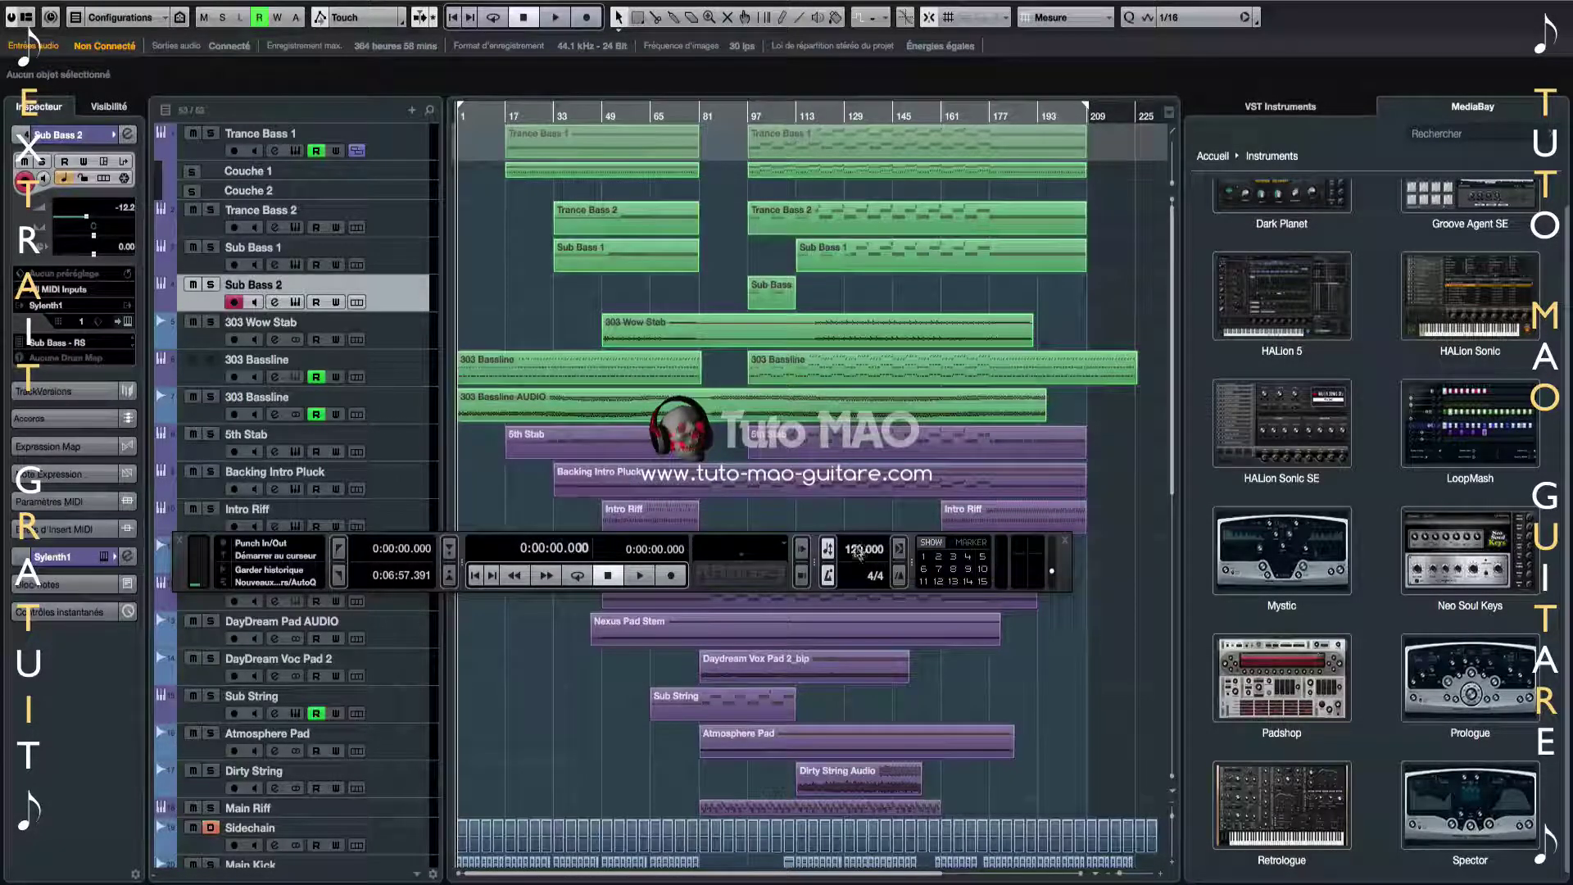
# Switch the tempo track off and on again, and set the project tempo to 90
pyautogui.click(827, 553)
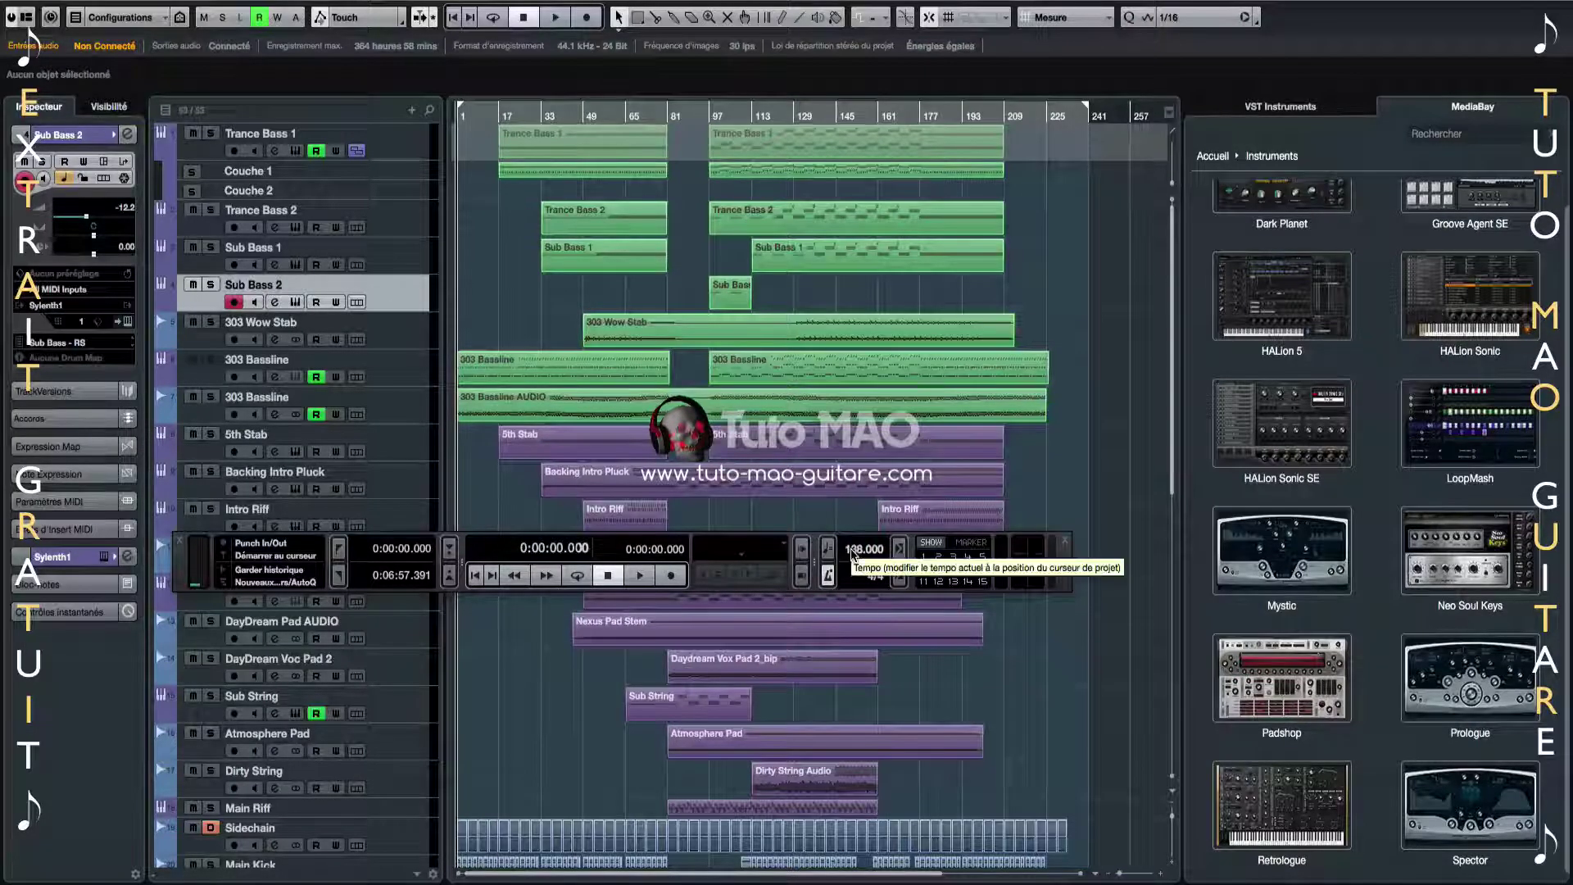
pyautogui.click(828, 554)
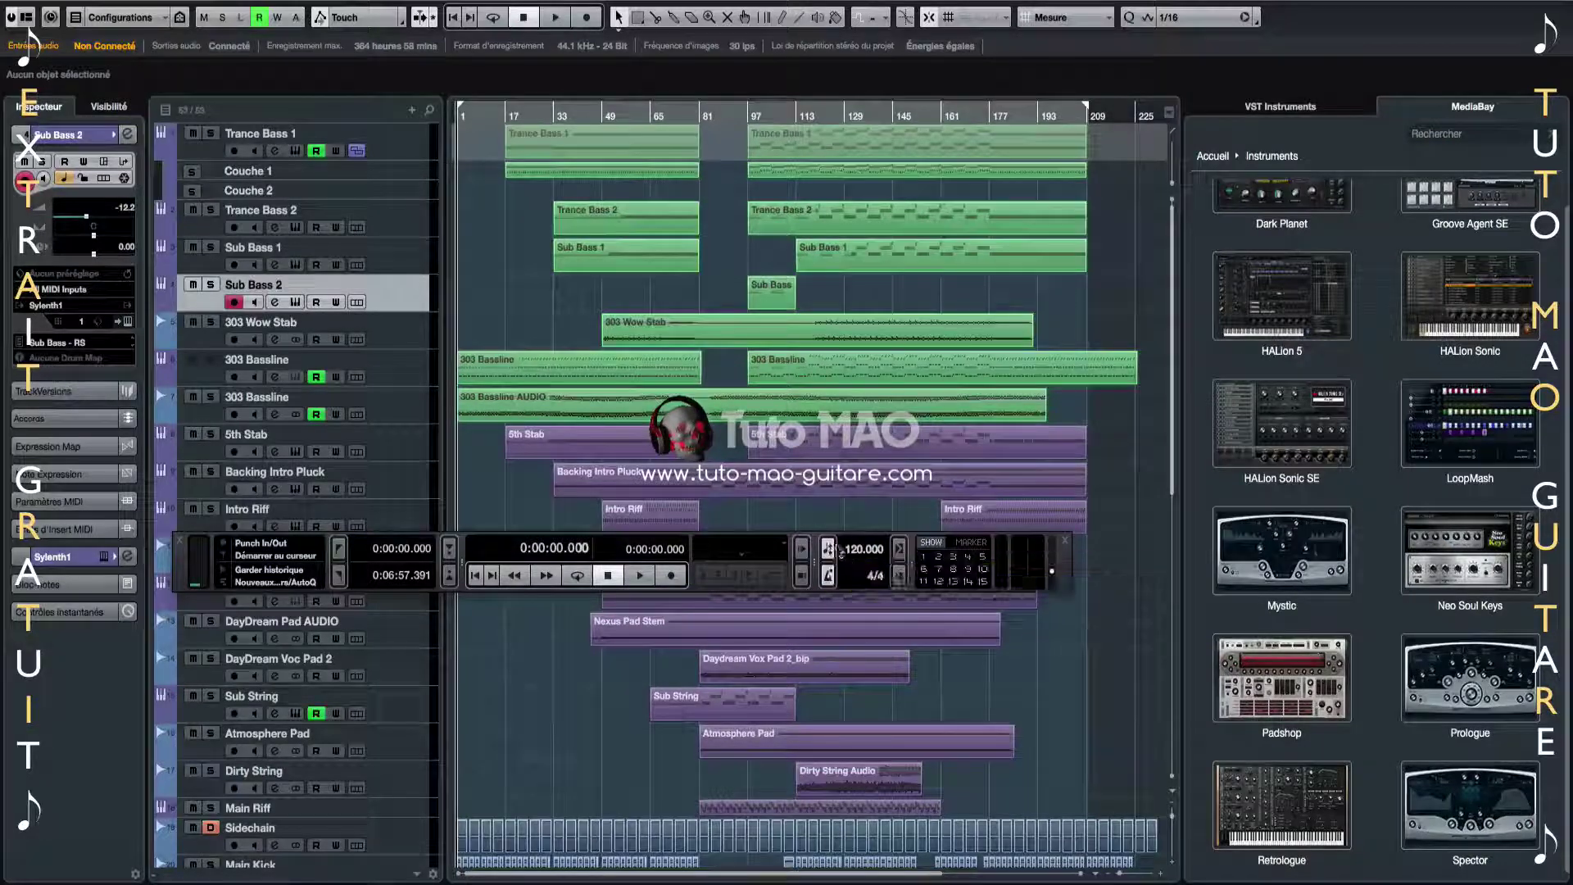
pyautogui.doubleClick(849, 554)
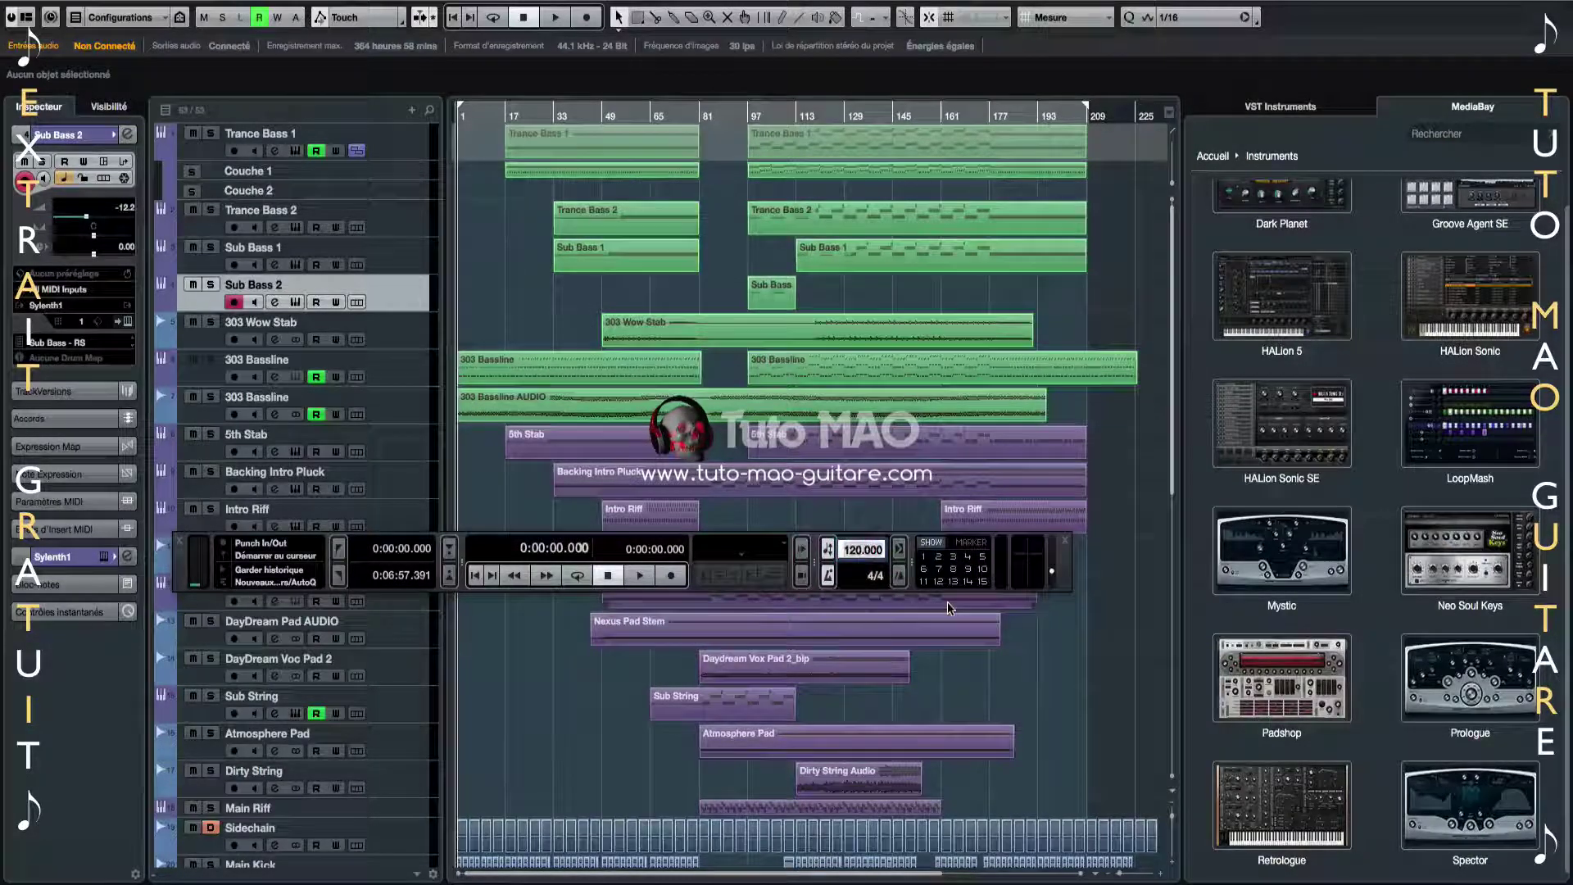
pyautogui.write('90')
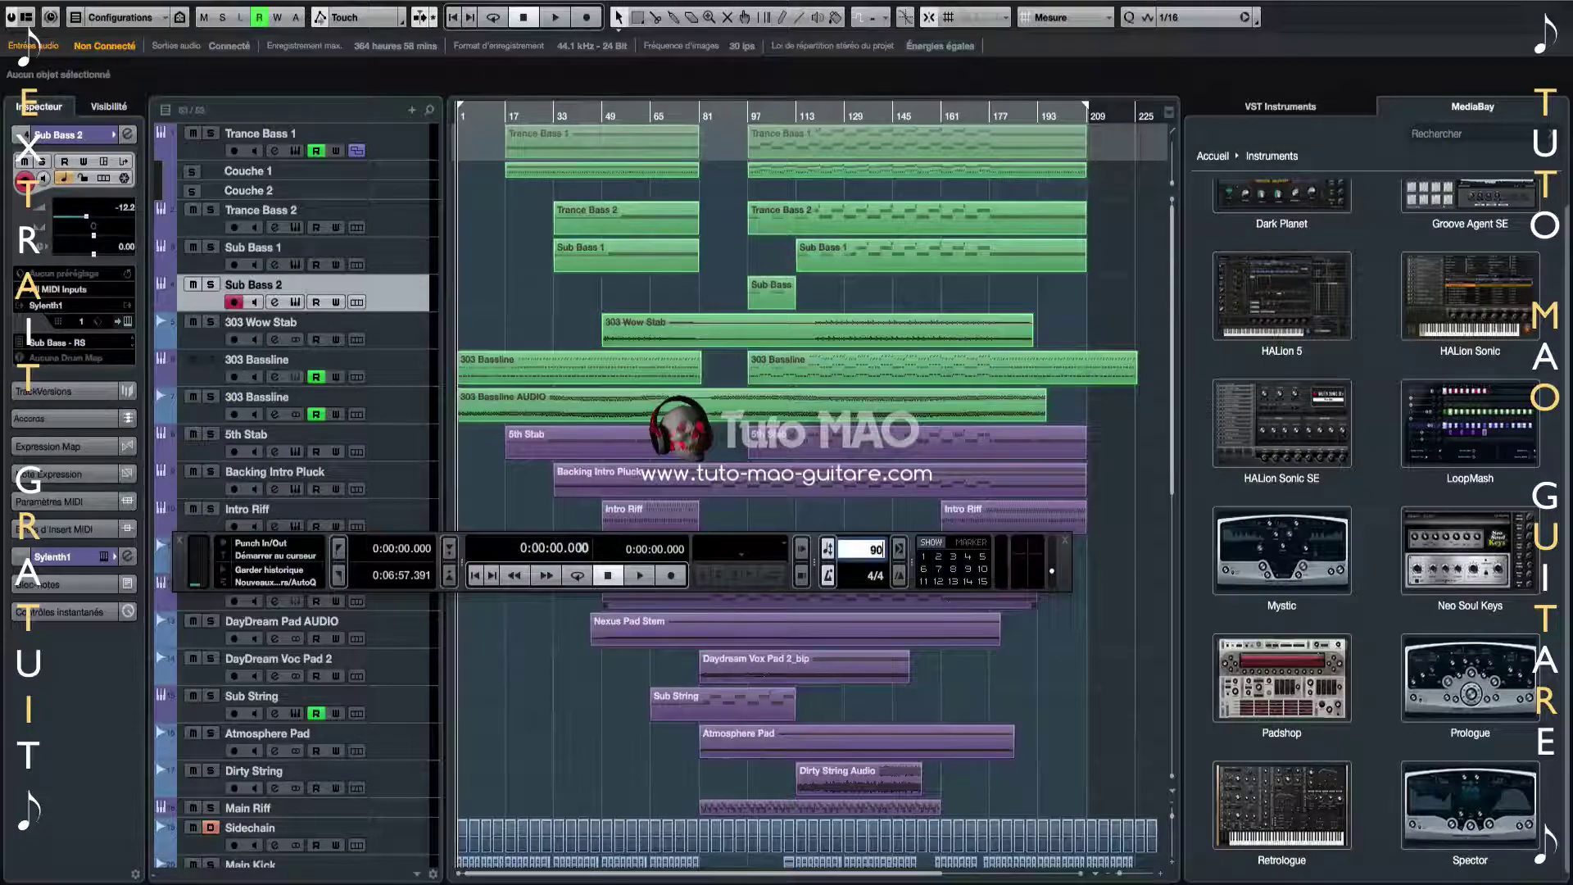
pyautogui.press('Return')
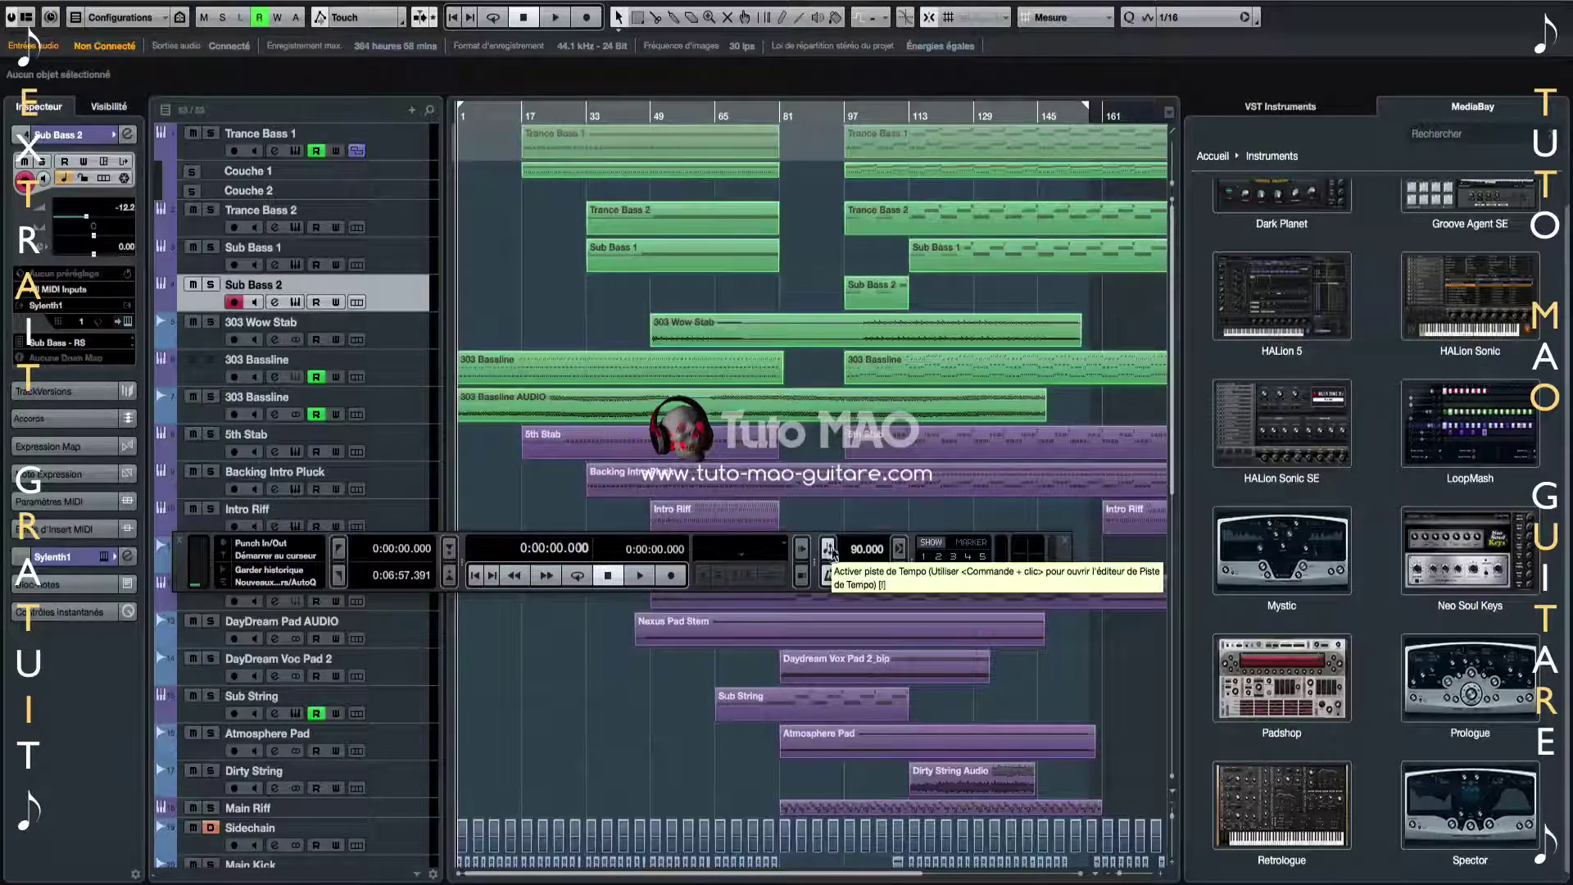
# Set the project tempo to 120 at the project start
pyautogui.click(858, 550)
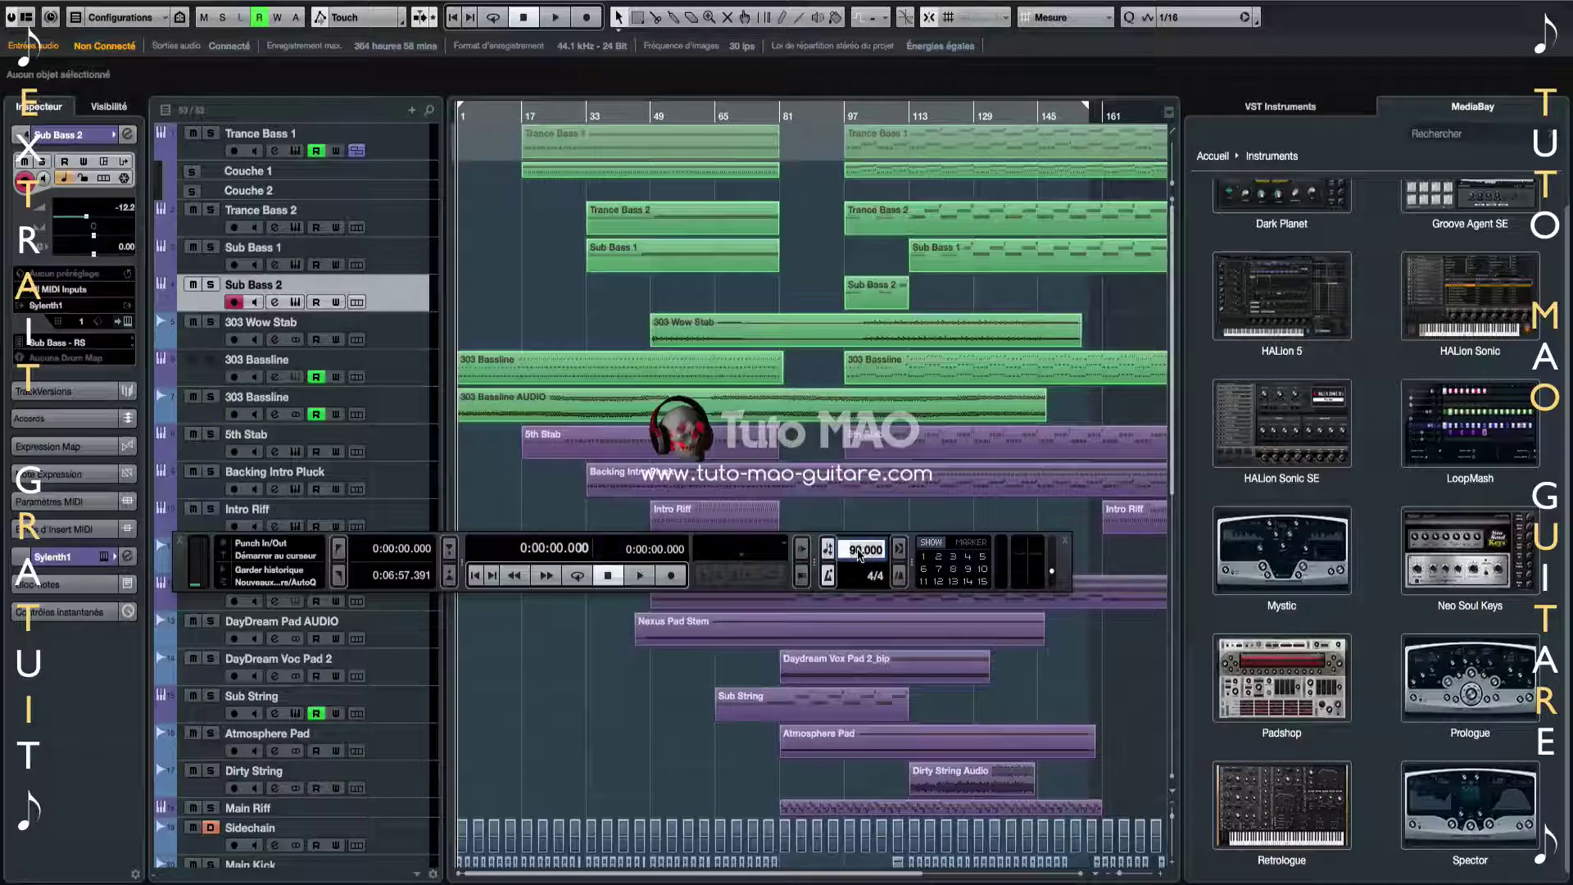
pyautogui.write('120')
pyautogui.press('Return')
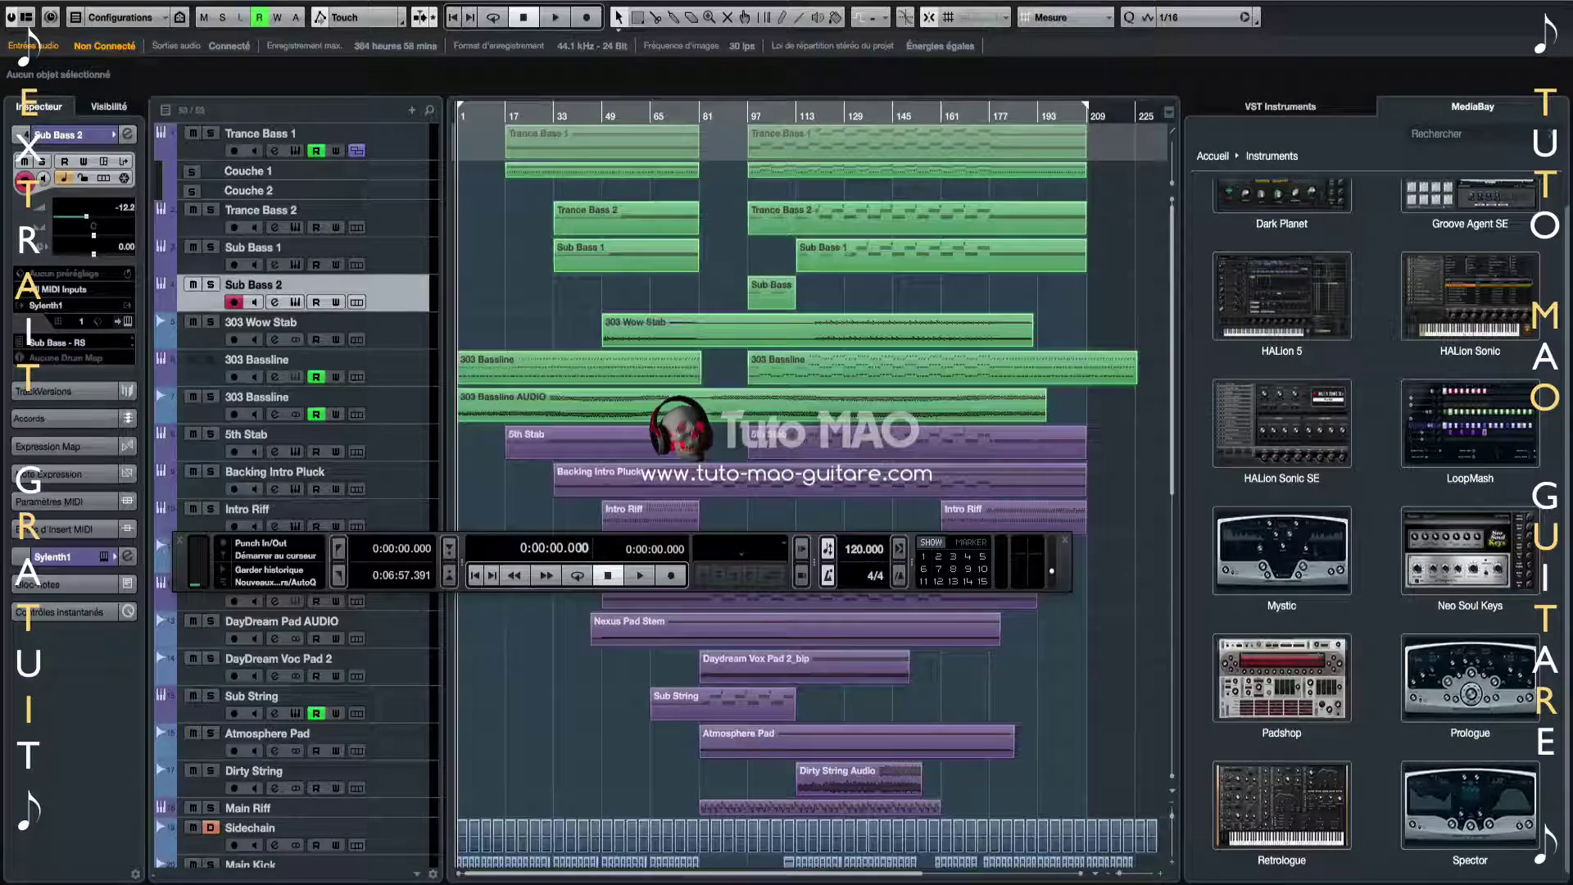
# View the metronome configuration and the tempo track editor, closing each one again
pyautogui.click(828, 577)
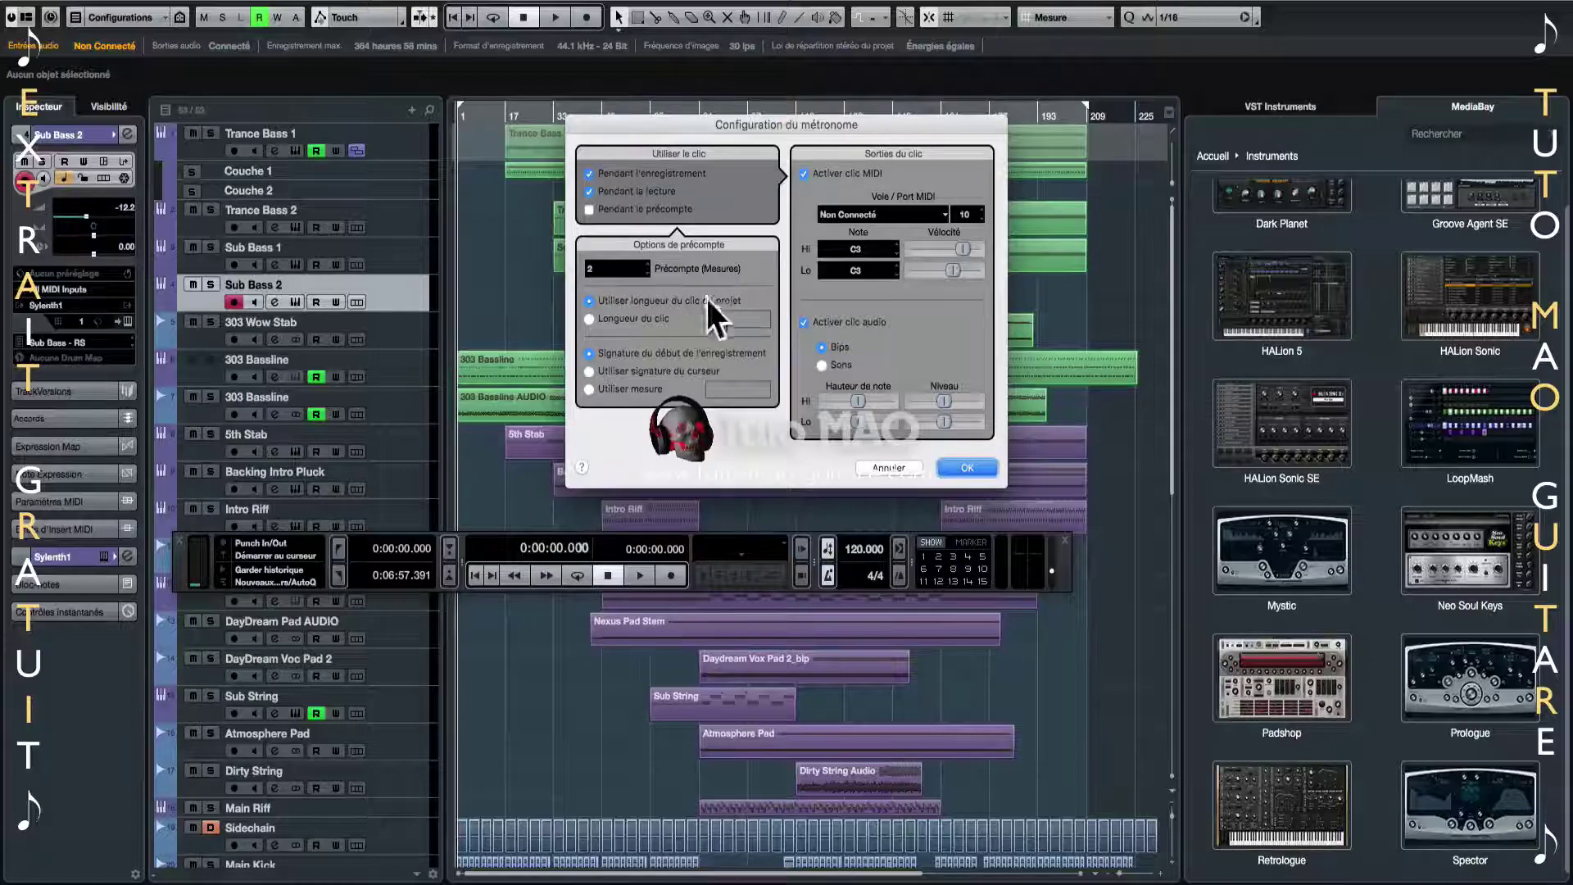
pyautogui.click(888, 468)
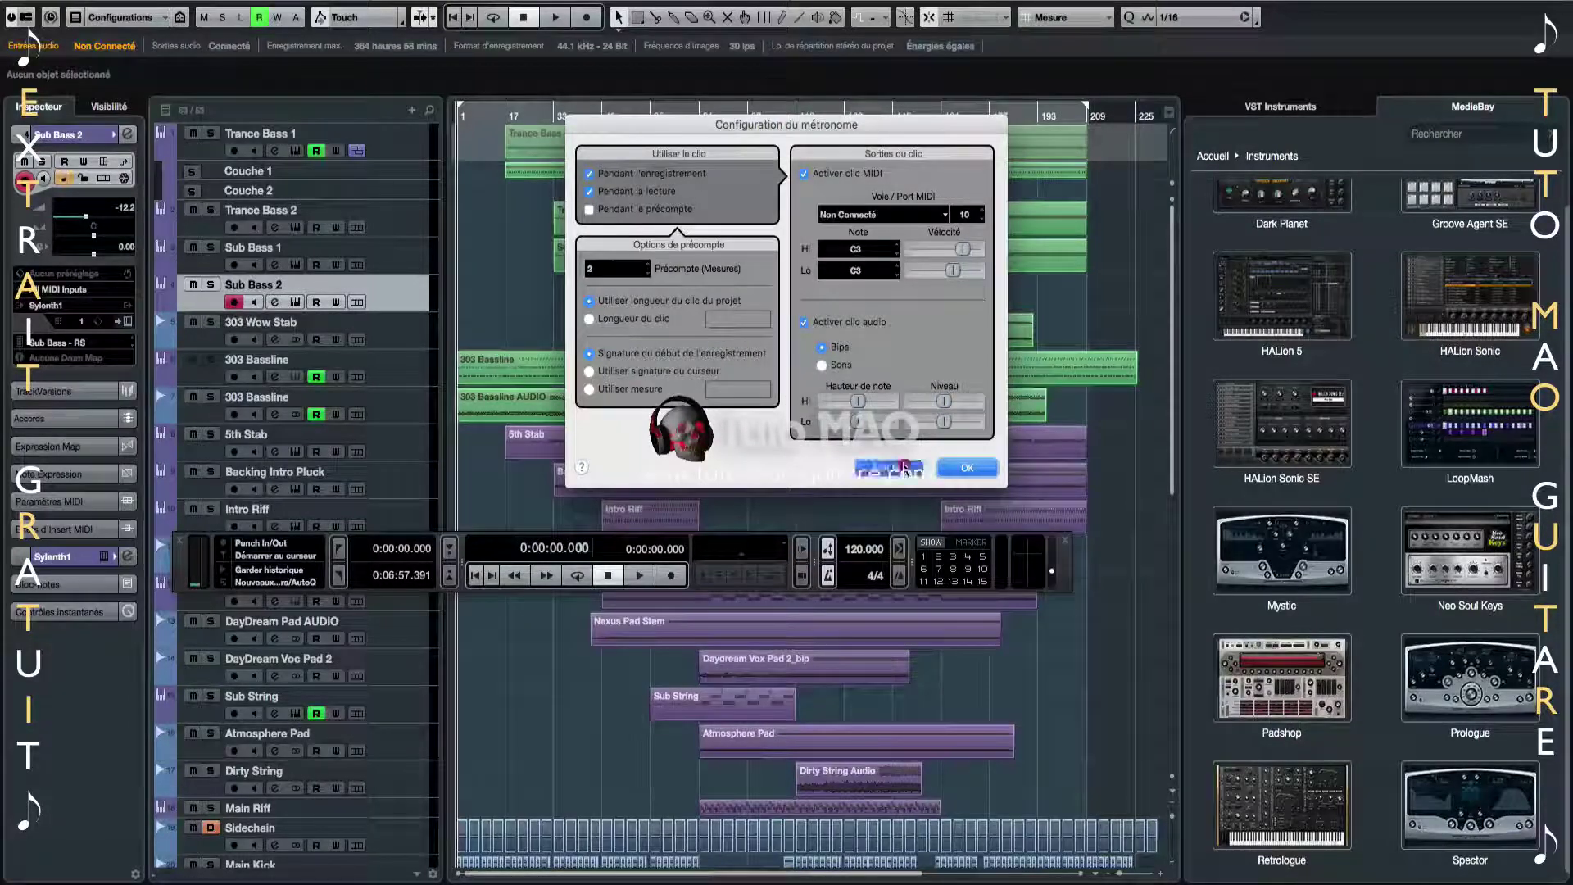
pyautogui.click(829, 549)
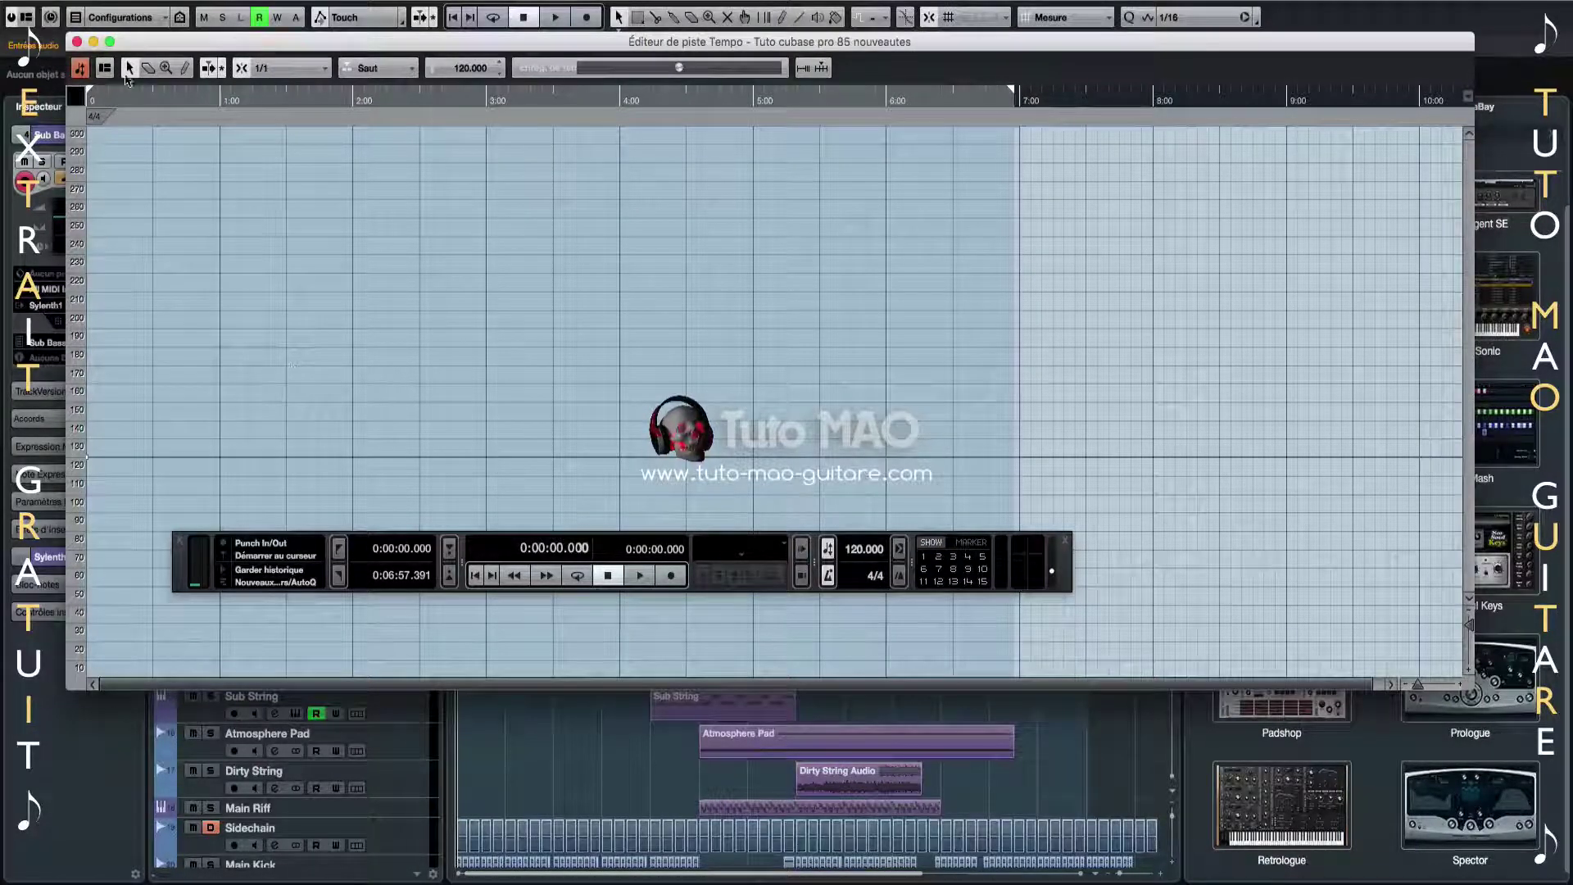
pyautogui.click(76, 41)
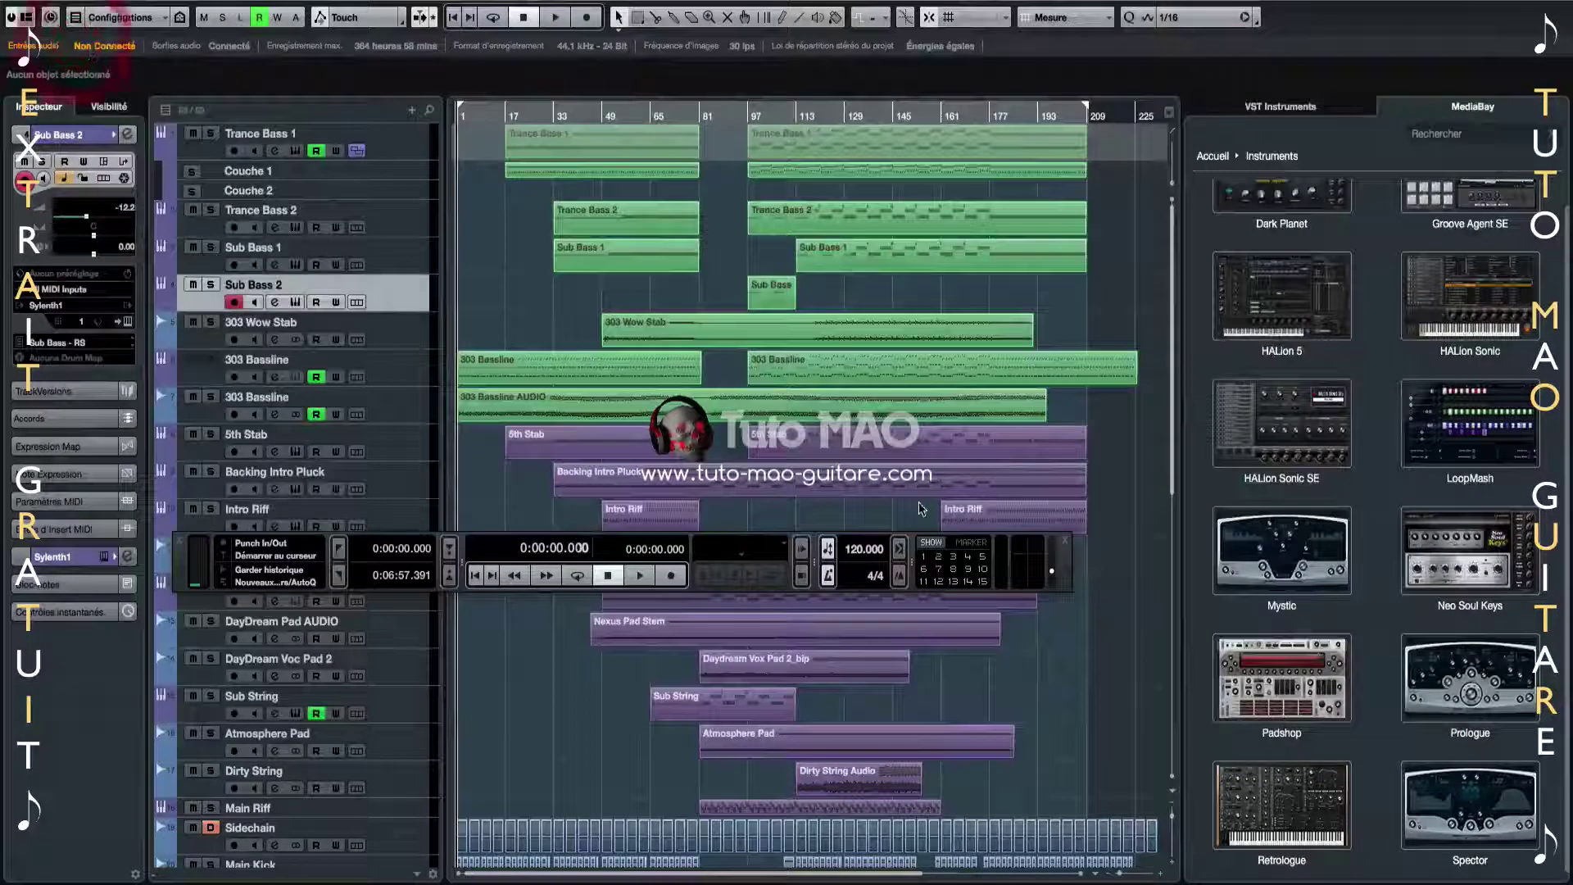
# View the metronome configuration from the precount control and the project synchronization settings, cancelling both dialogs
pyautogui.keyDown('super'); pyautogui.click(900, 579); pyautogui.keyUp('super')
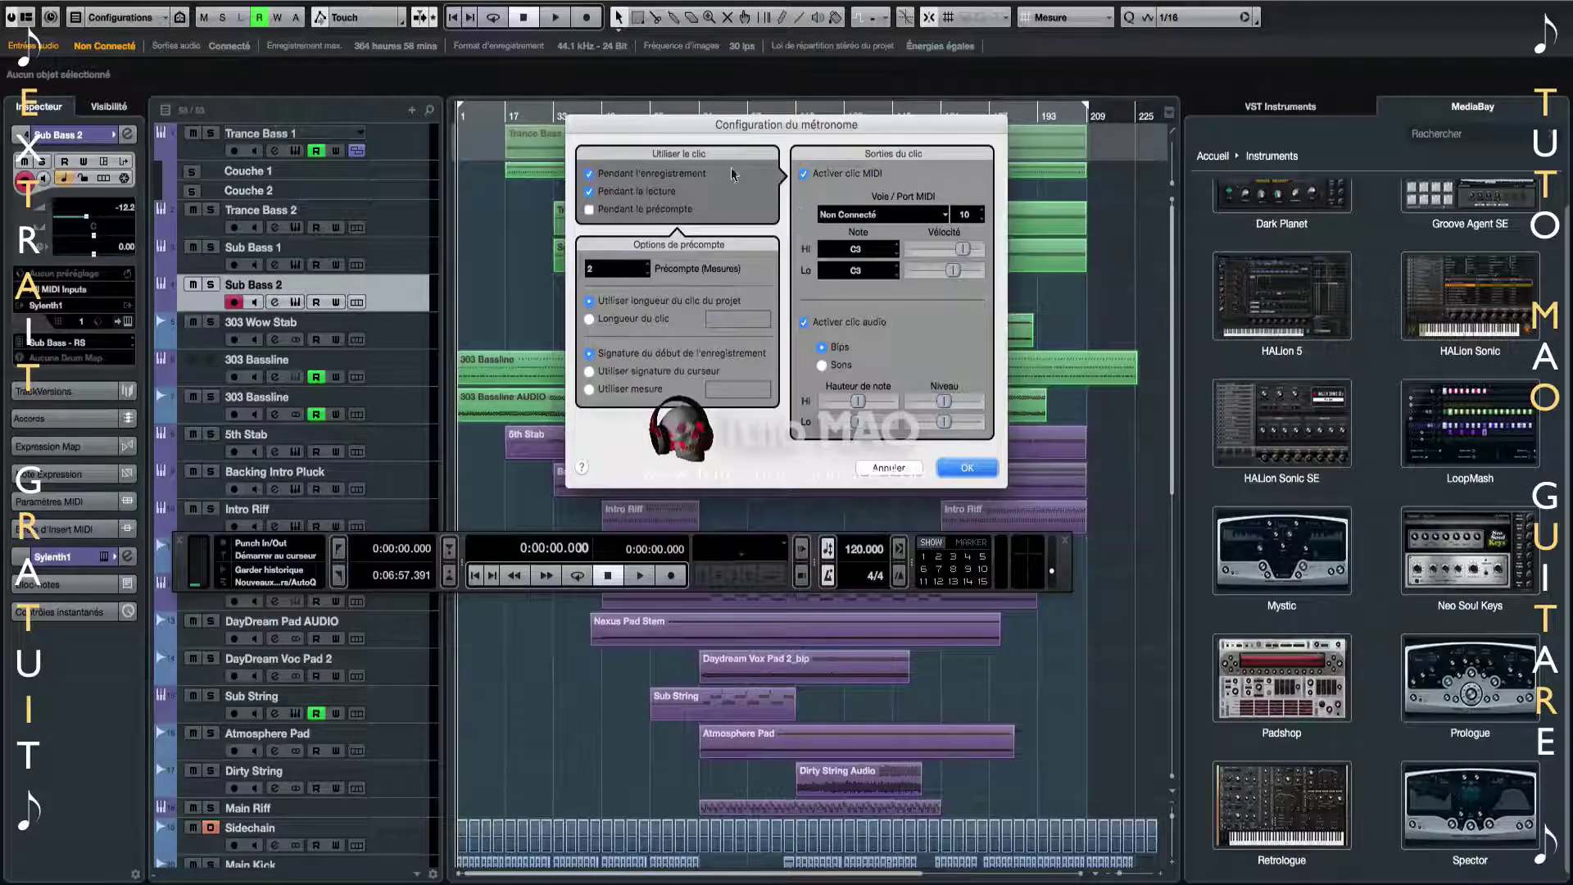
pyautogui.click(902, 468)
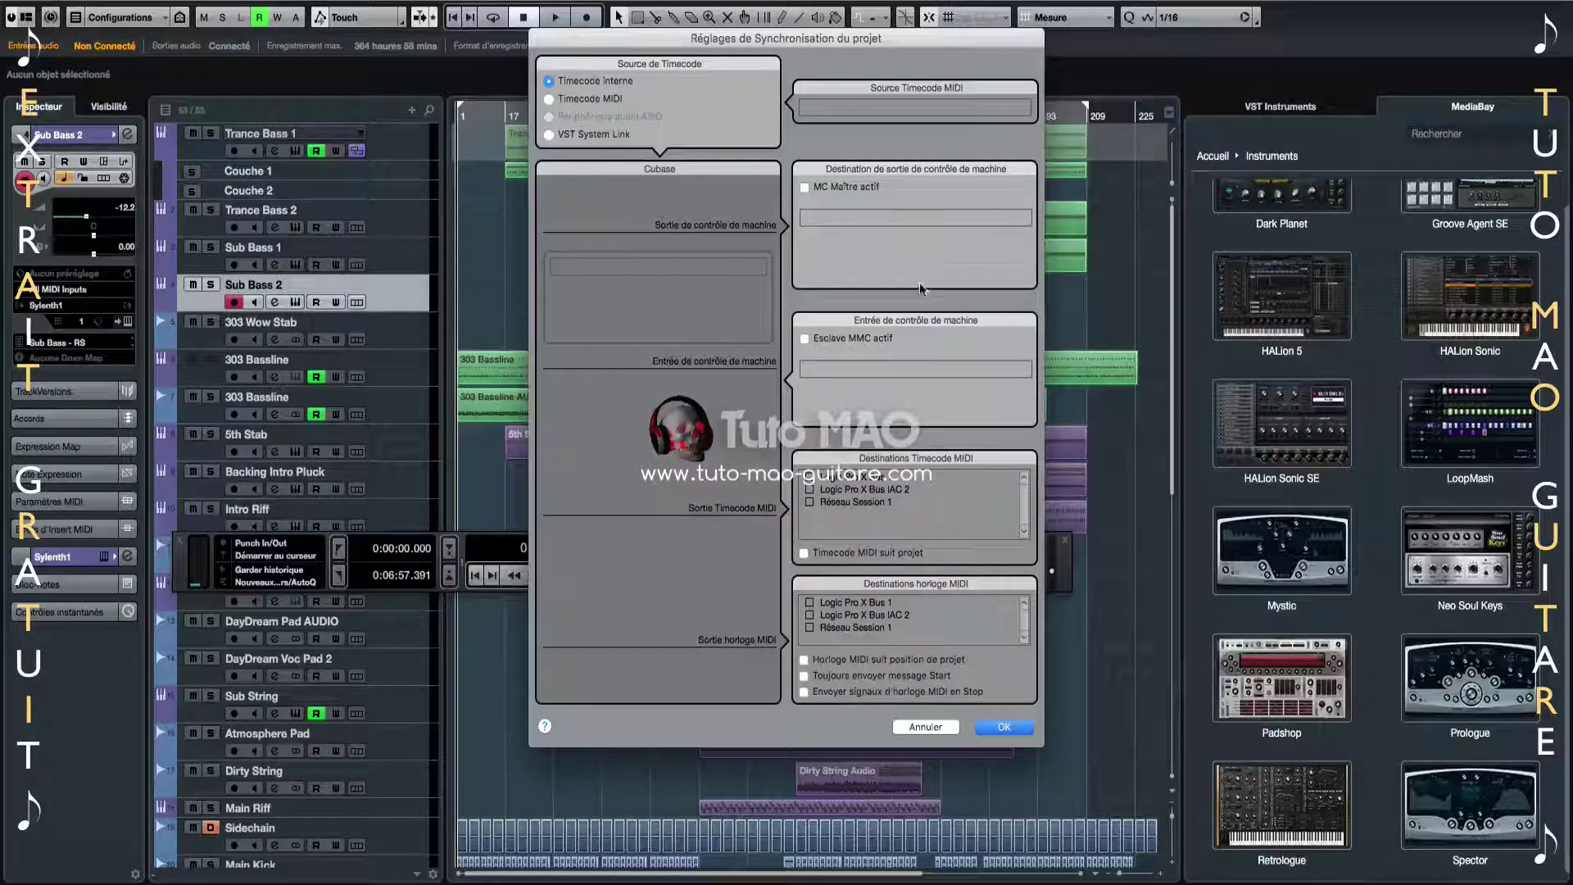
pyautogui.click(910, 725)
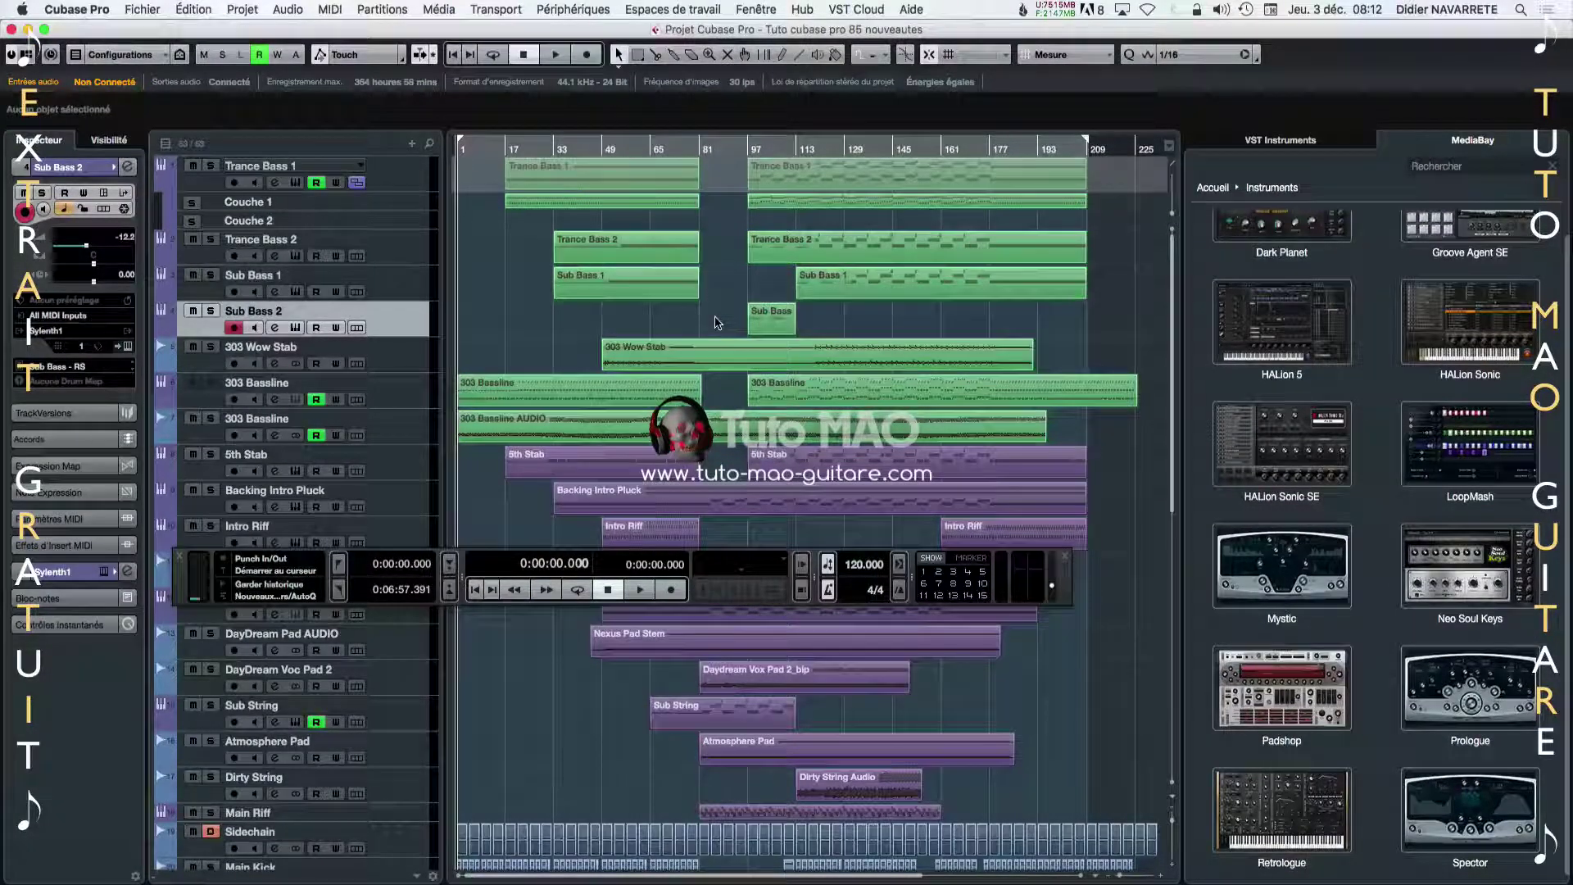
pyautogui.click(507, 10)
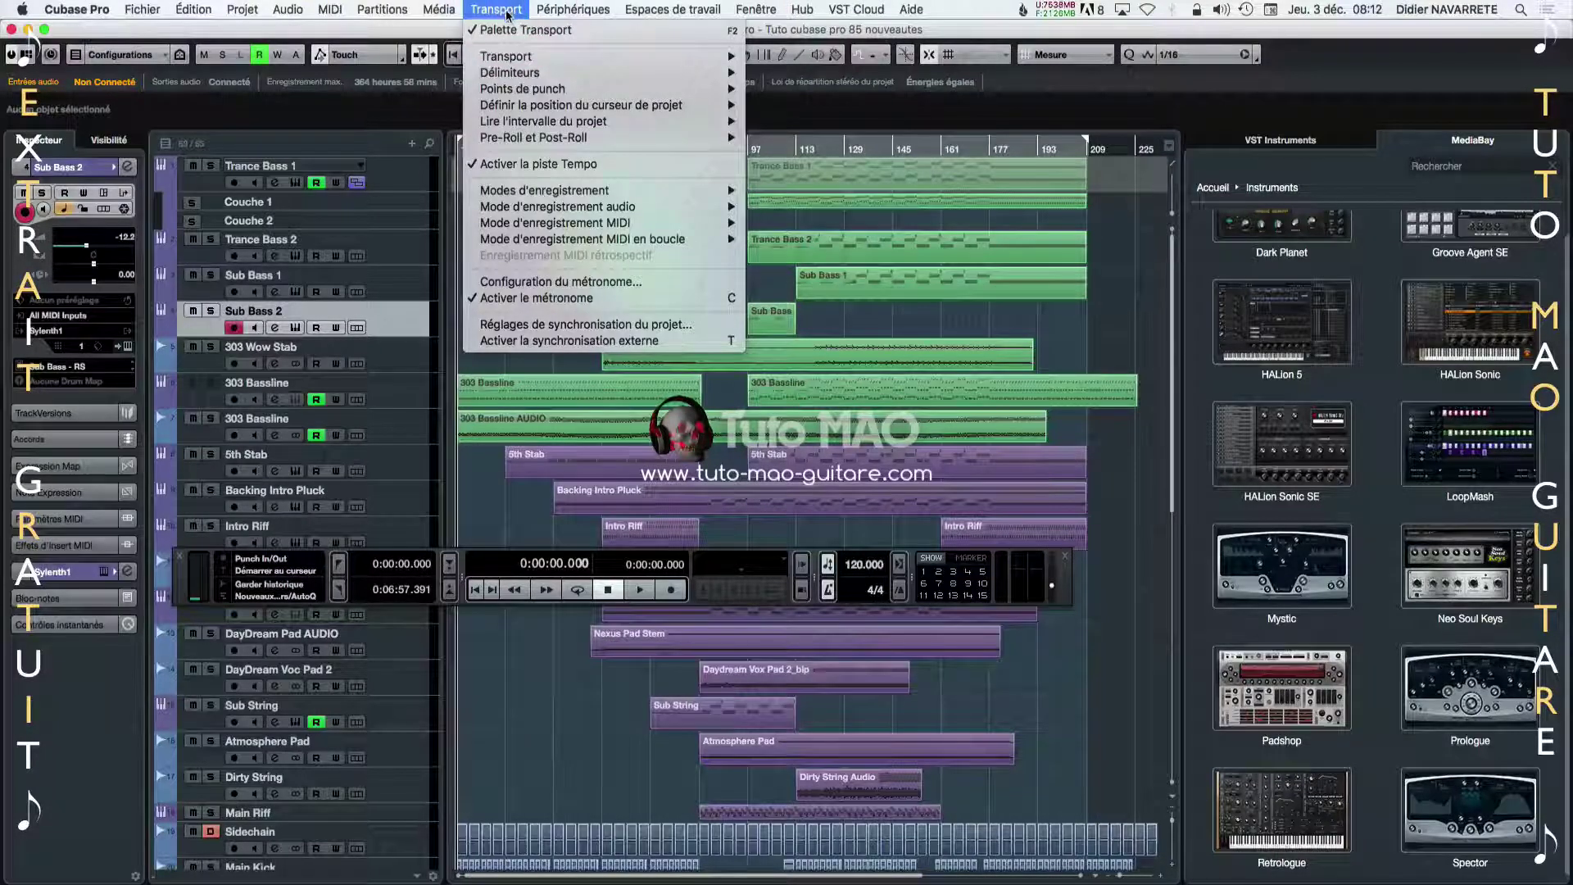
pyautogui.moveTo(517, 56)
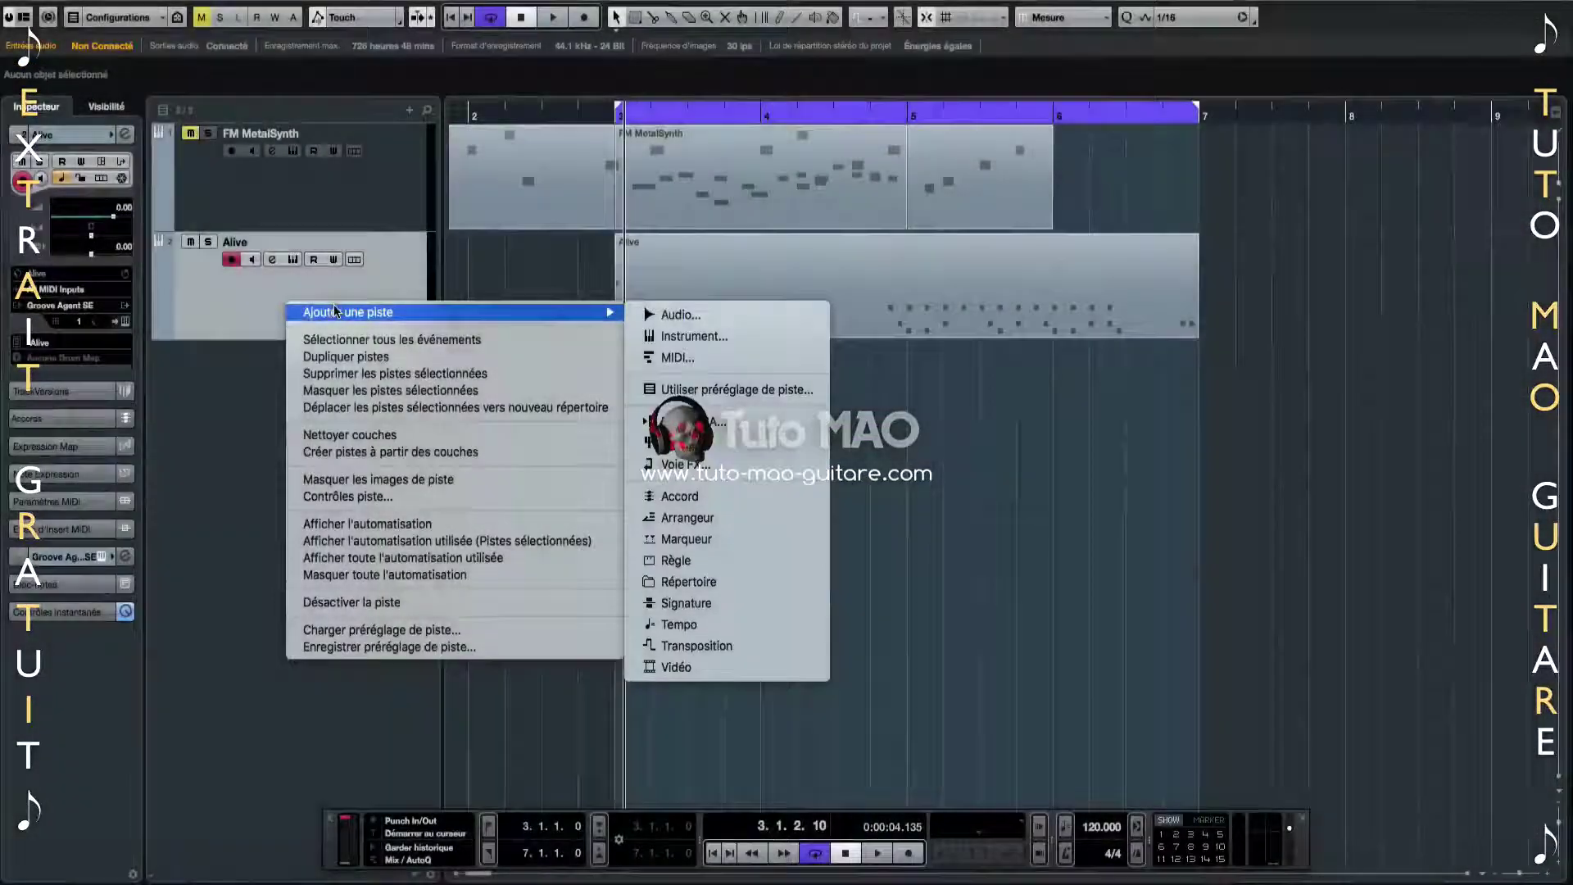
# Add a tempo track below the Alive track
pyautogui.click(707, 622)
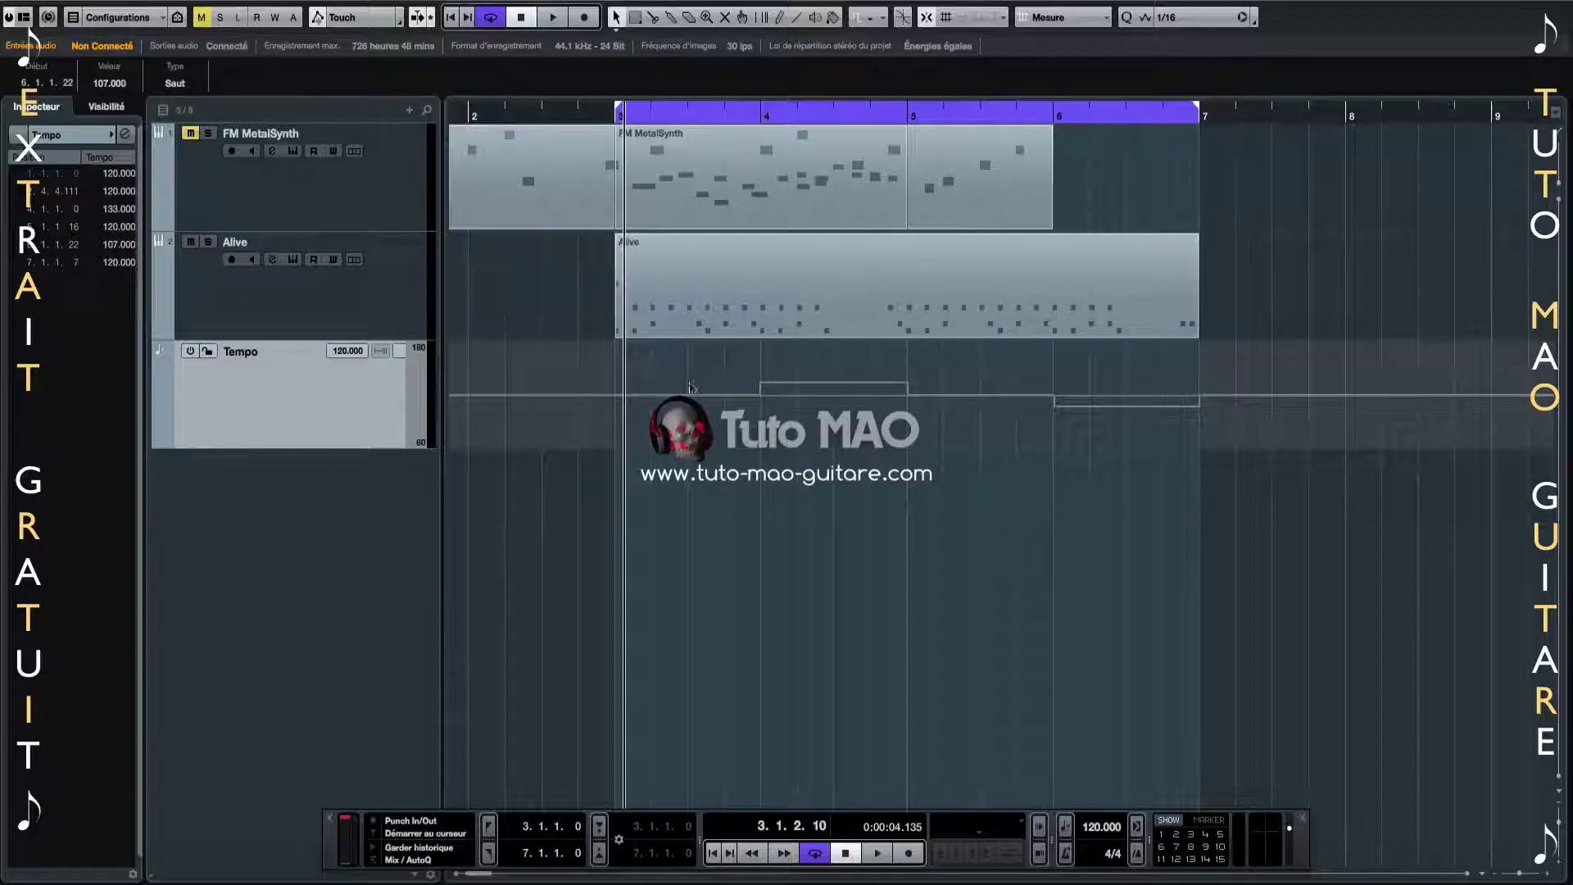
# Activate the tempo track and set its points to 156 at bar 4, 110 at bar 5 and 83 at bar 6
pyautogui.click(190, 353)
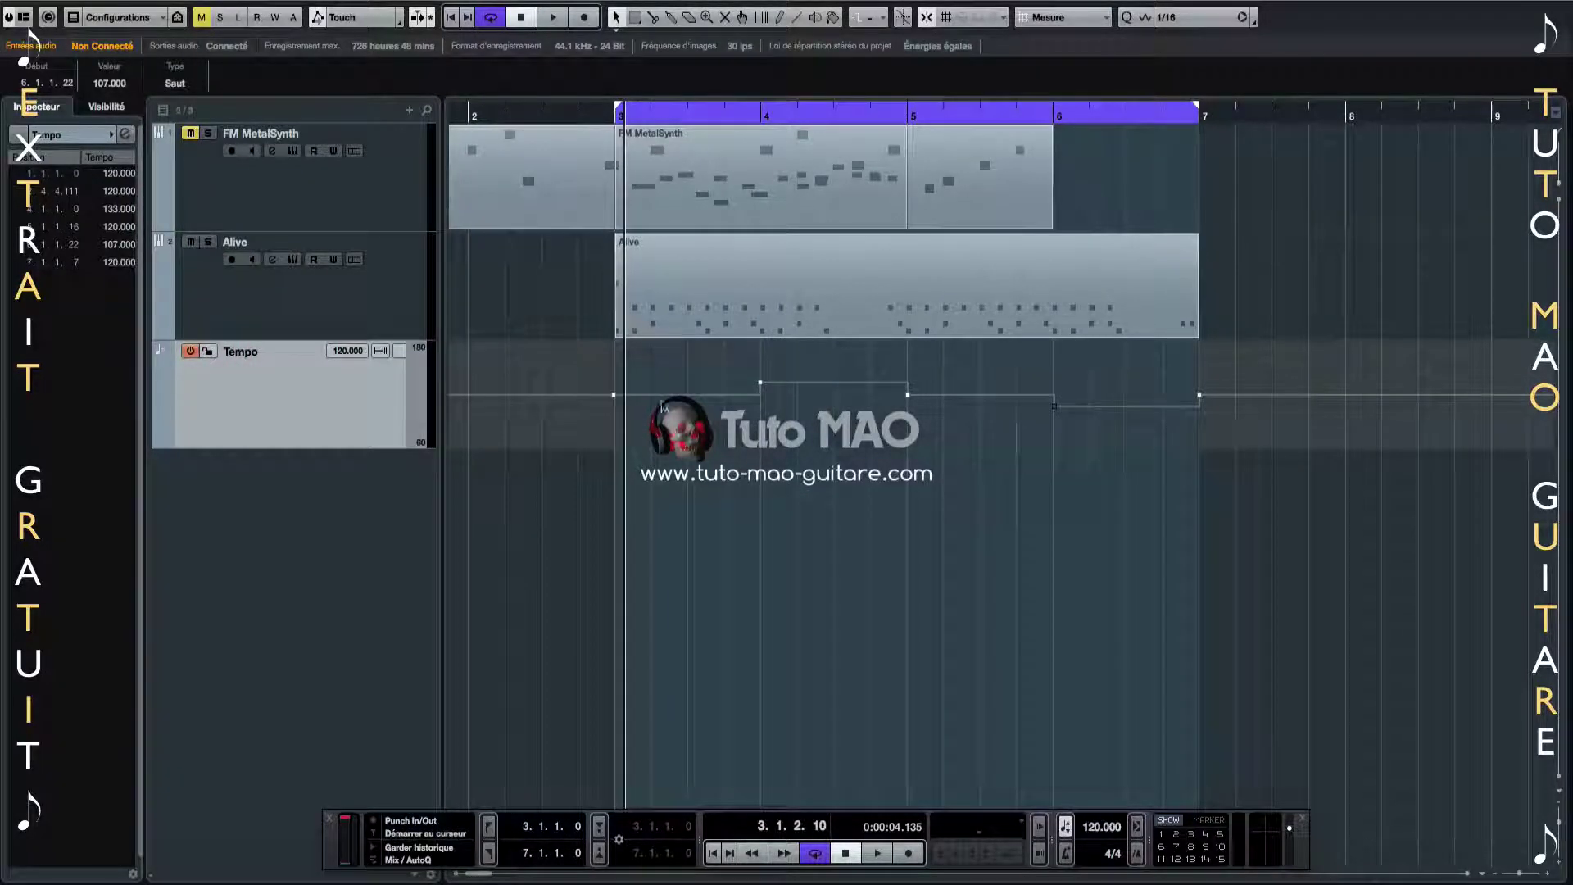
pyautogui.moveTo(761, 384); pyautogui.dragTo(760, 361)
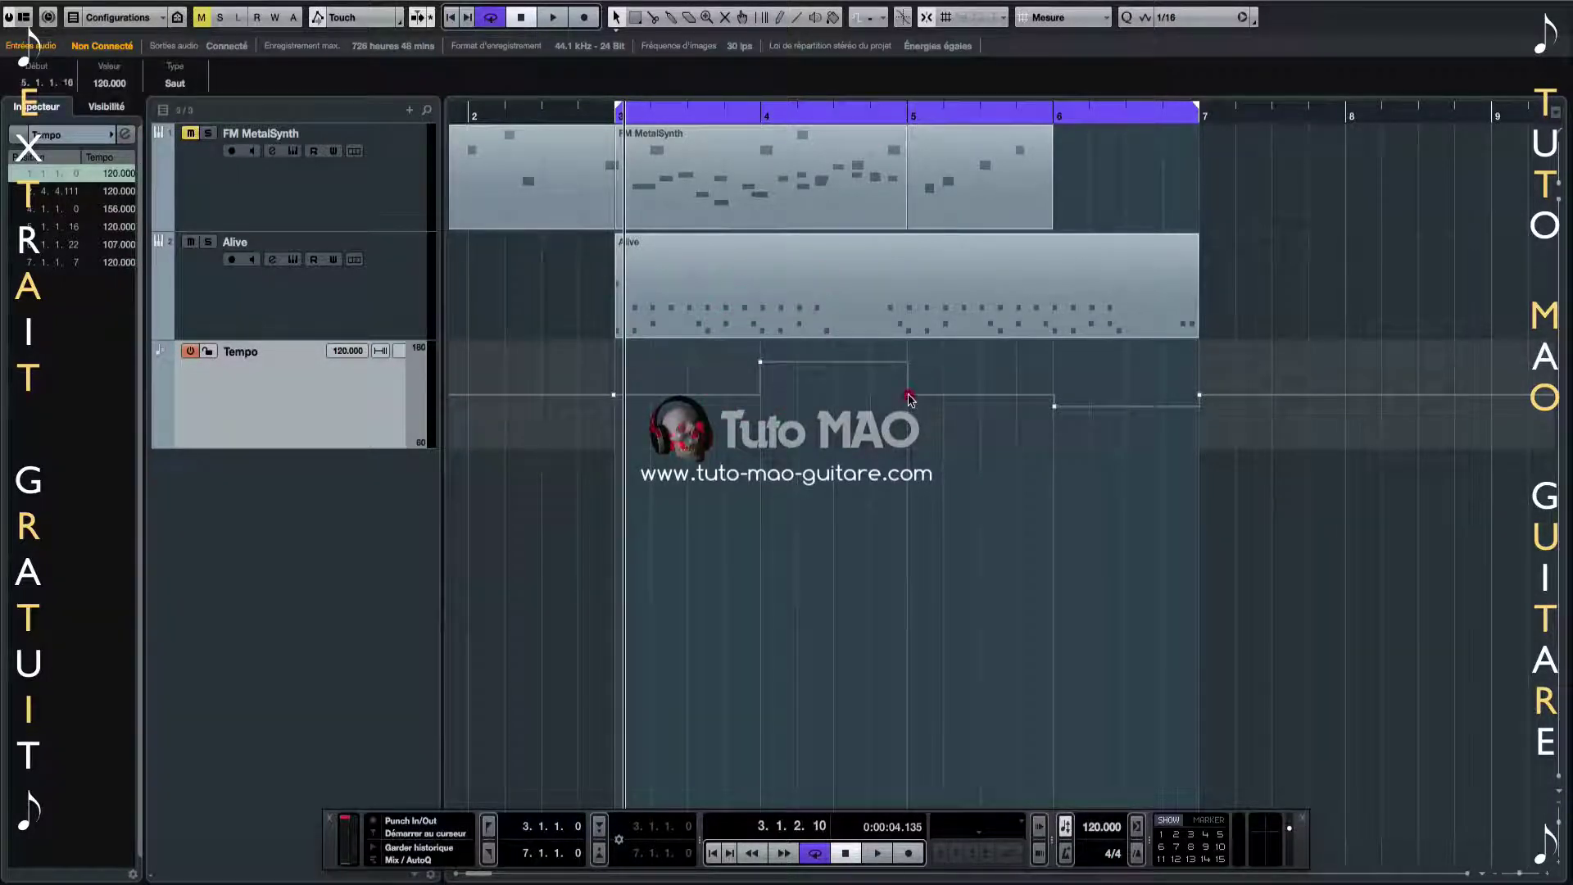
pyautogui.moveTo(909, 397); pyautogui.dragTo(907, 403)
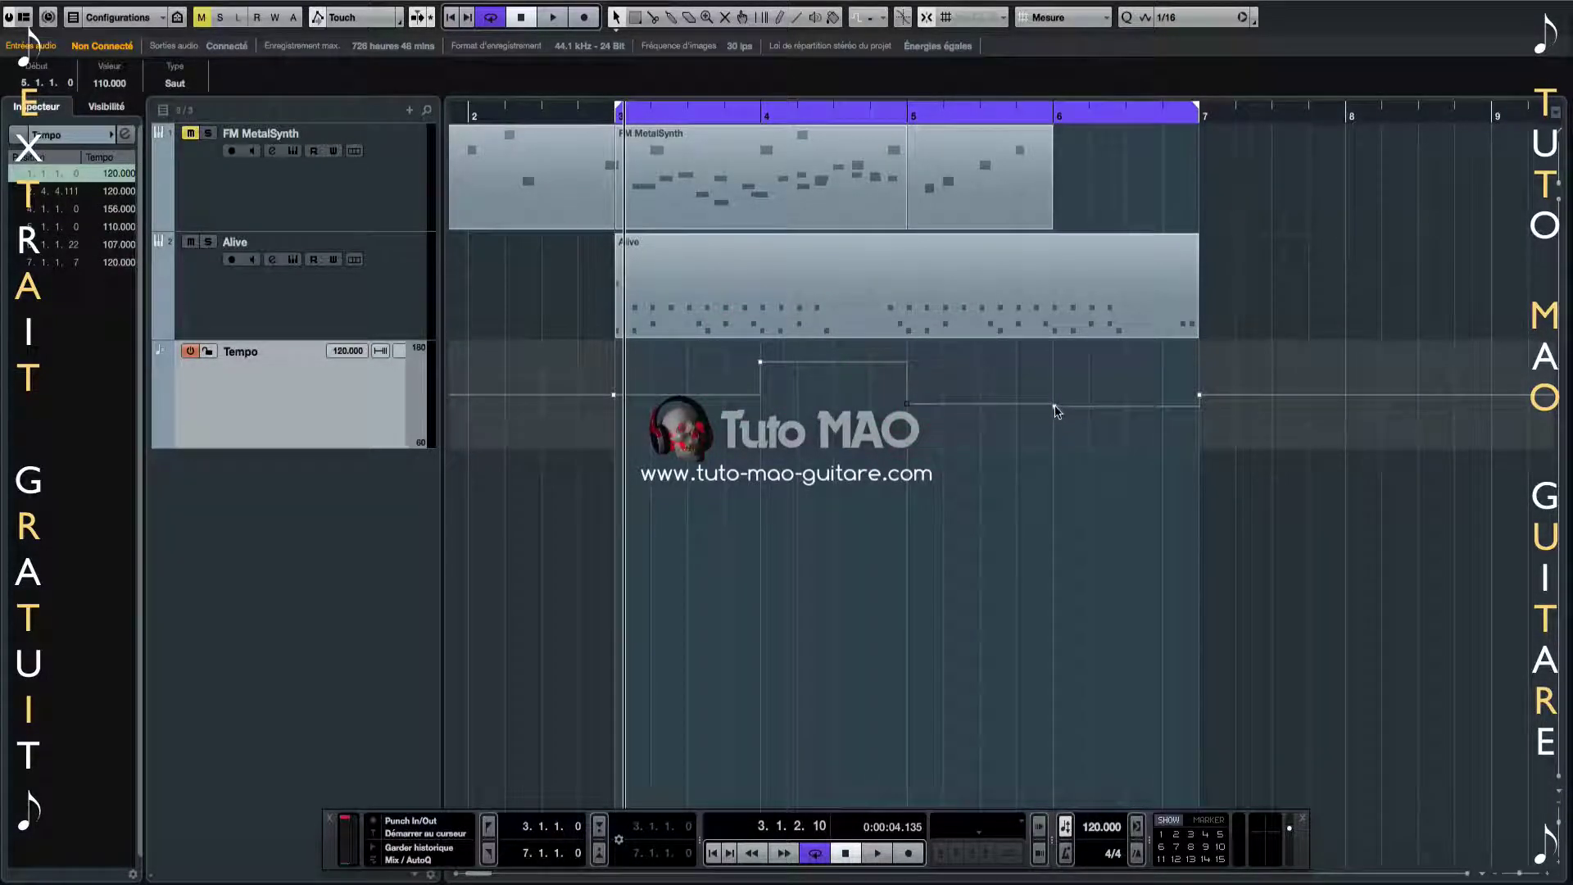
pyautogui.moveTo(1054, 405); pyautogui.dragTo(1055, 426)
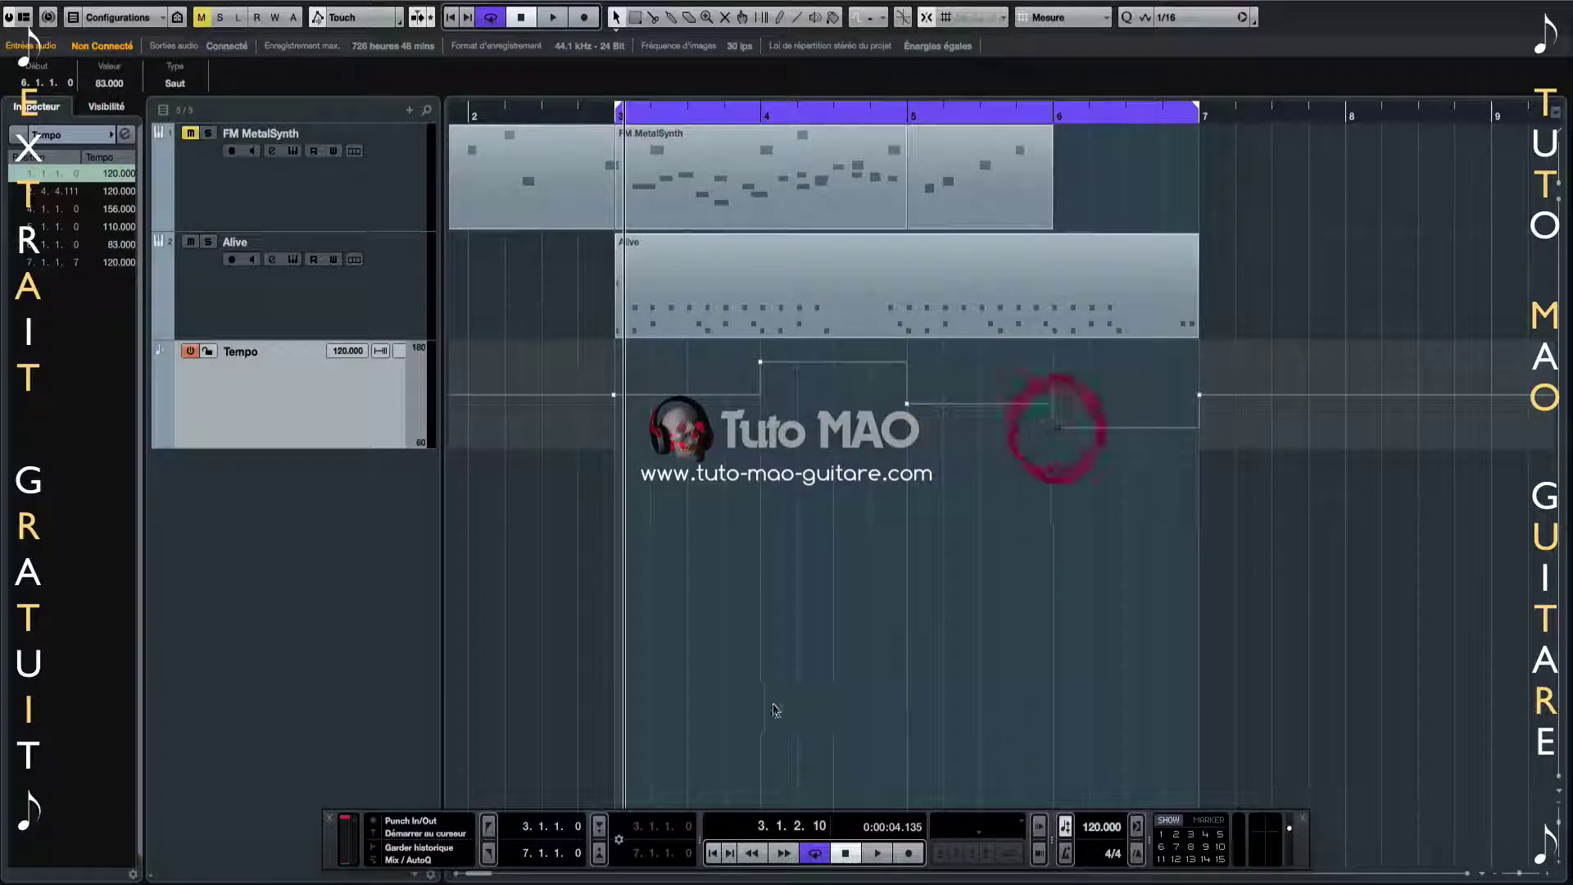
# Enlarge the tempo track's height and play the project from bar 3 to hear the tempo changes, stopping playback again
pyautogui.click(612, 115)
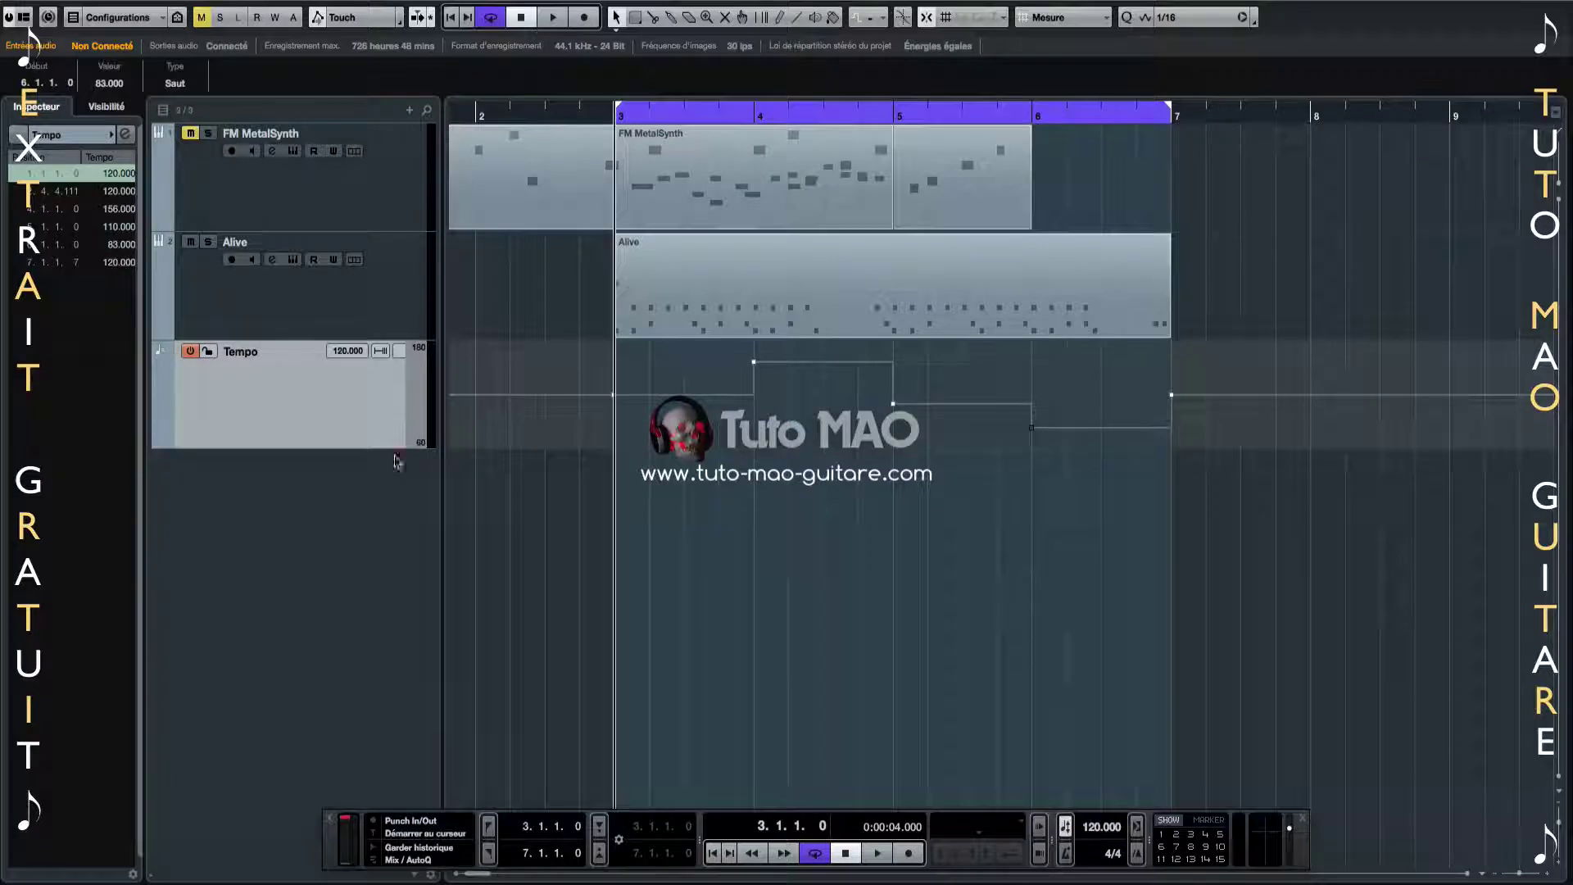
pyautogui.moveTo(394, 446); pyautogui.dragTo(396, 533)
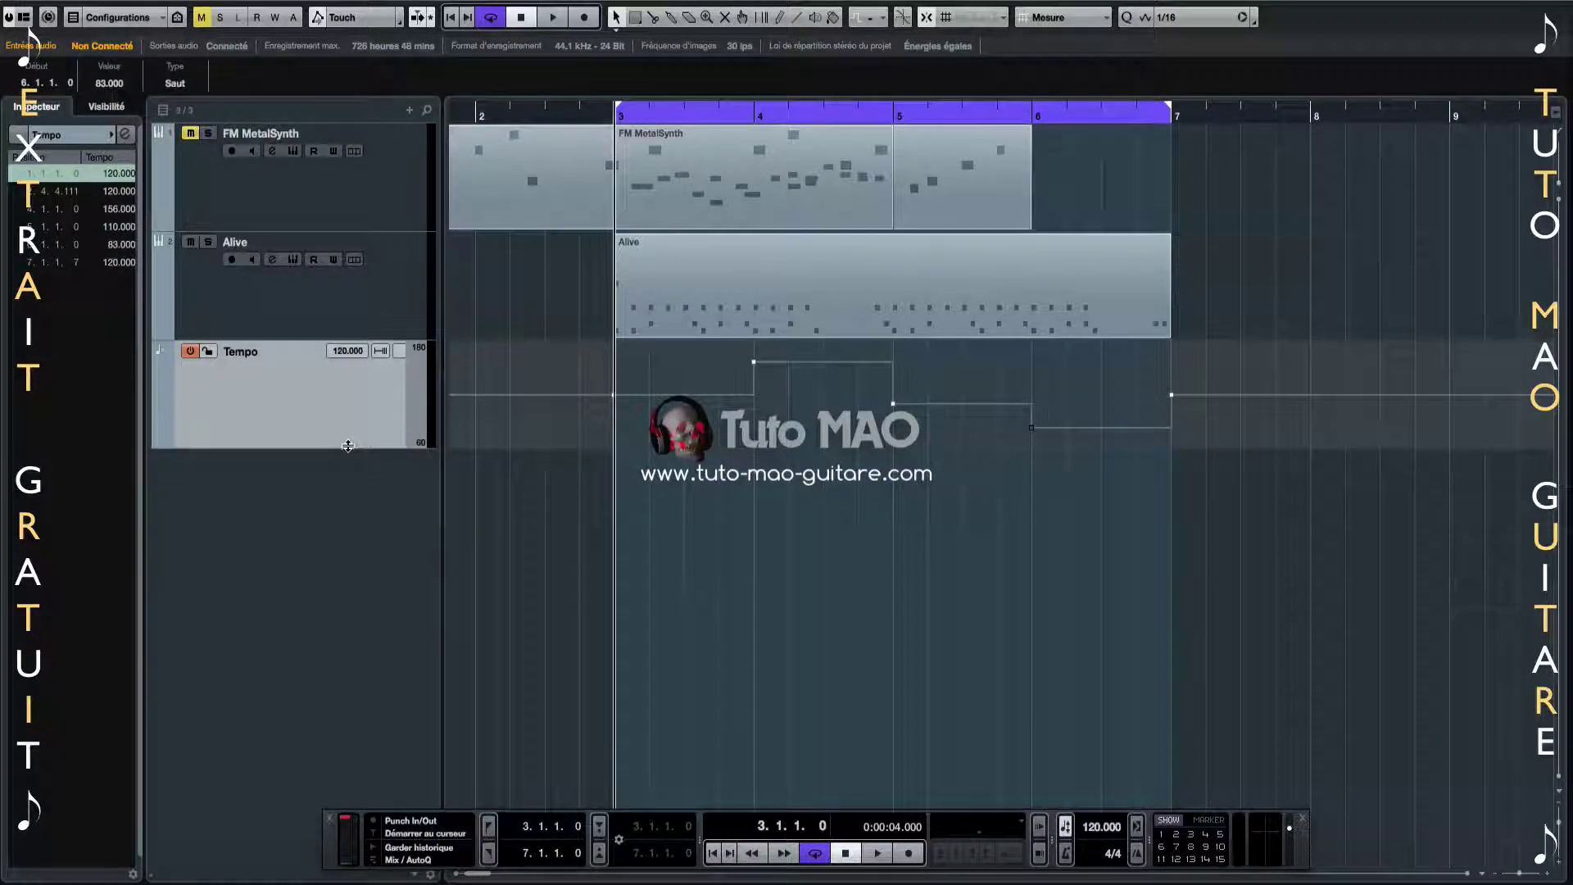
pyautogui.moveTo(348, 449); pyautogui.dragTo(349, 587)
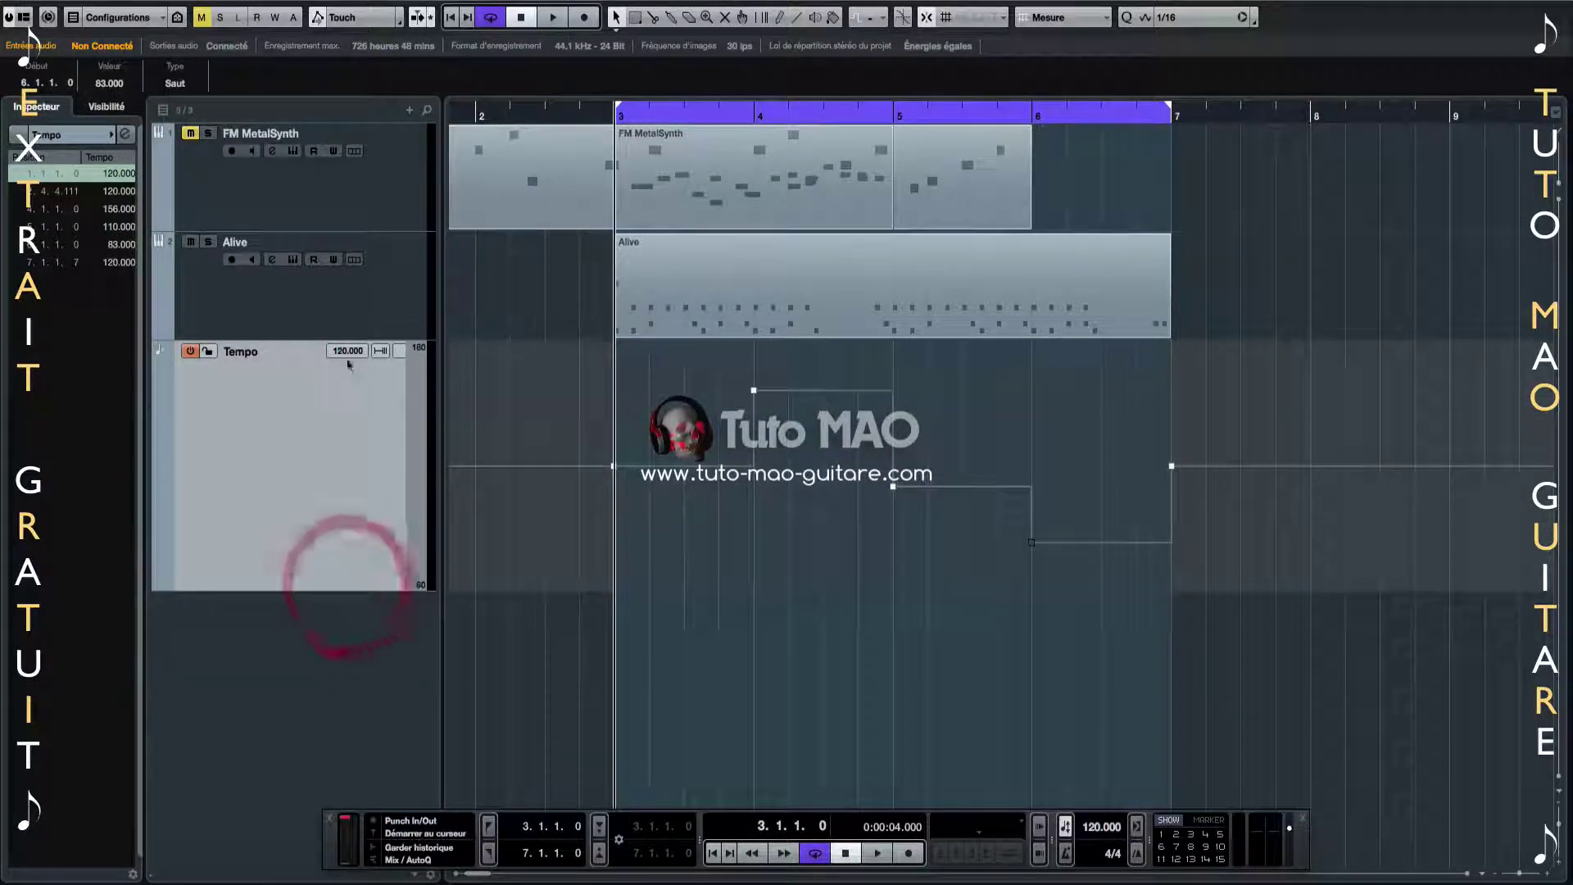
pyautogui.press('space')
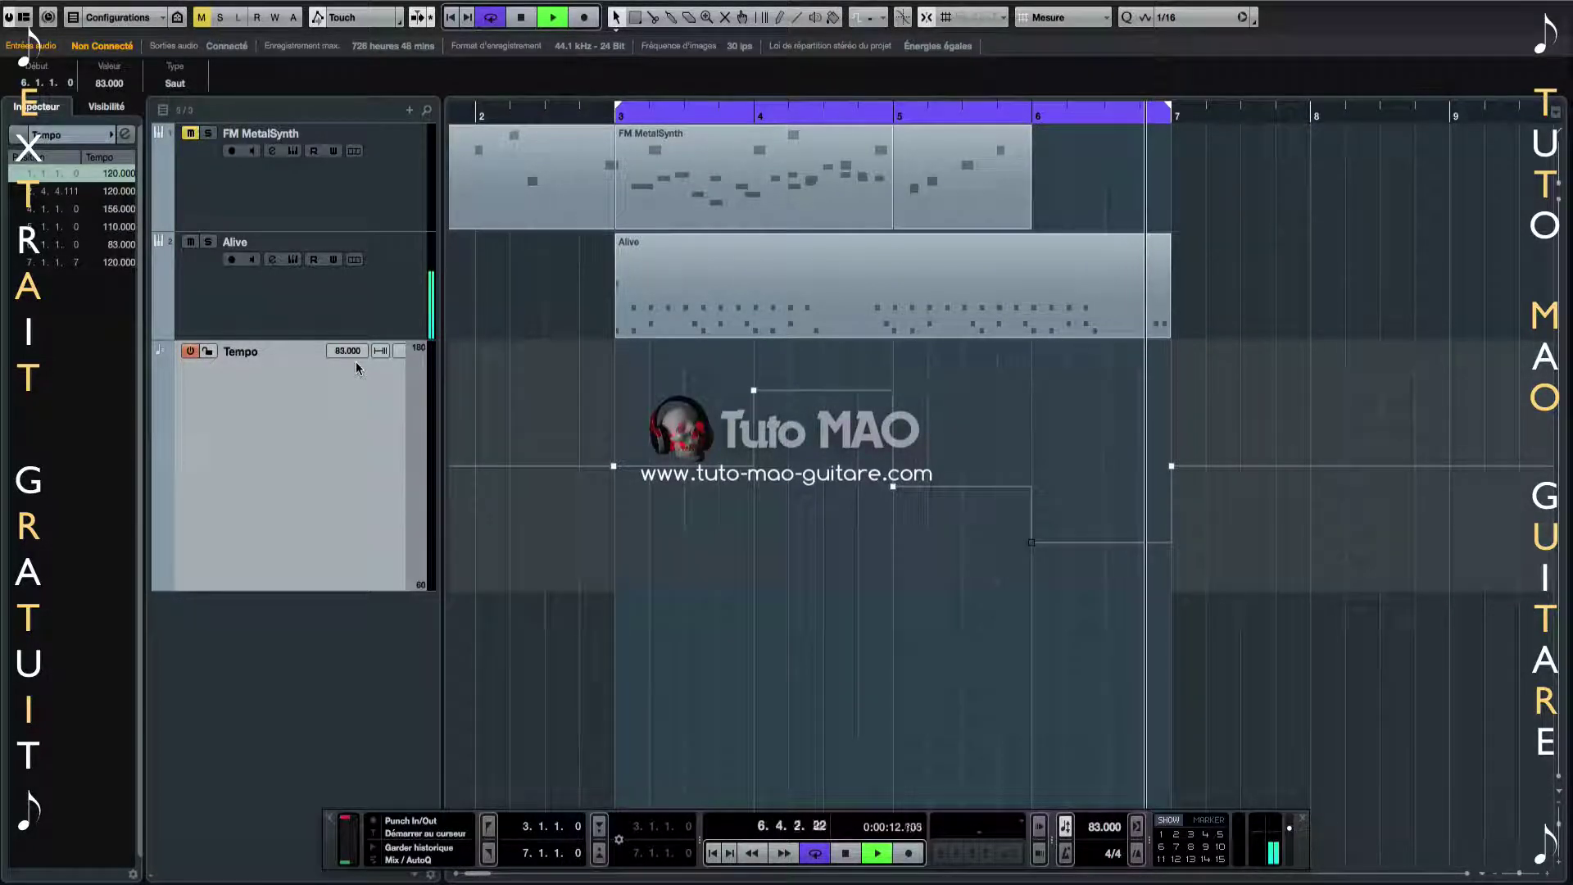
pyautogui.press('space')
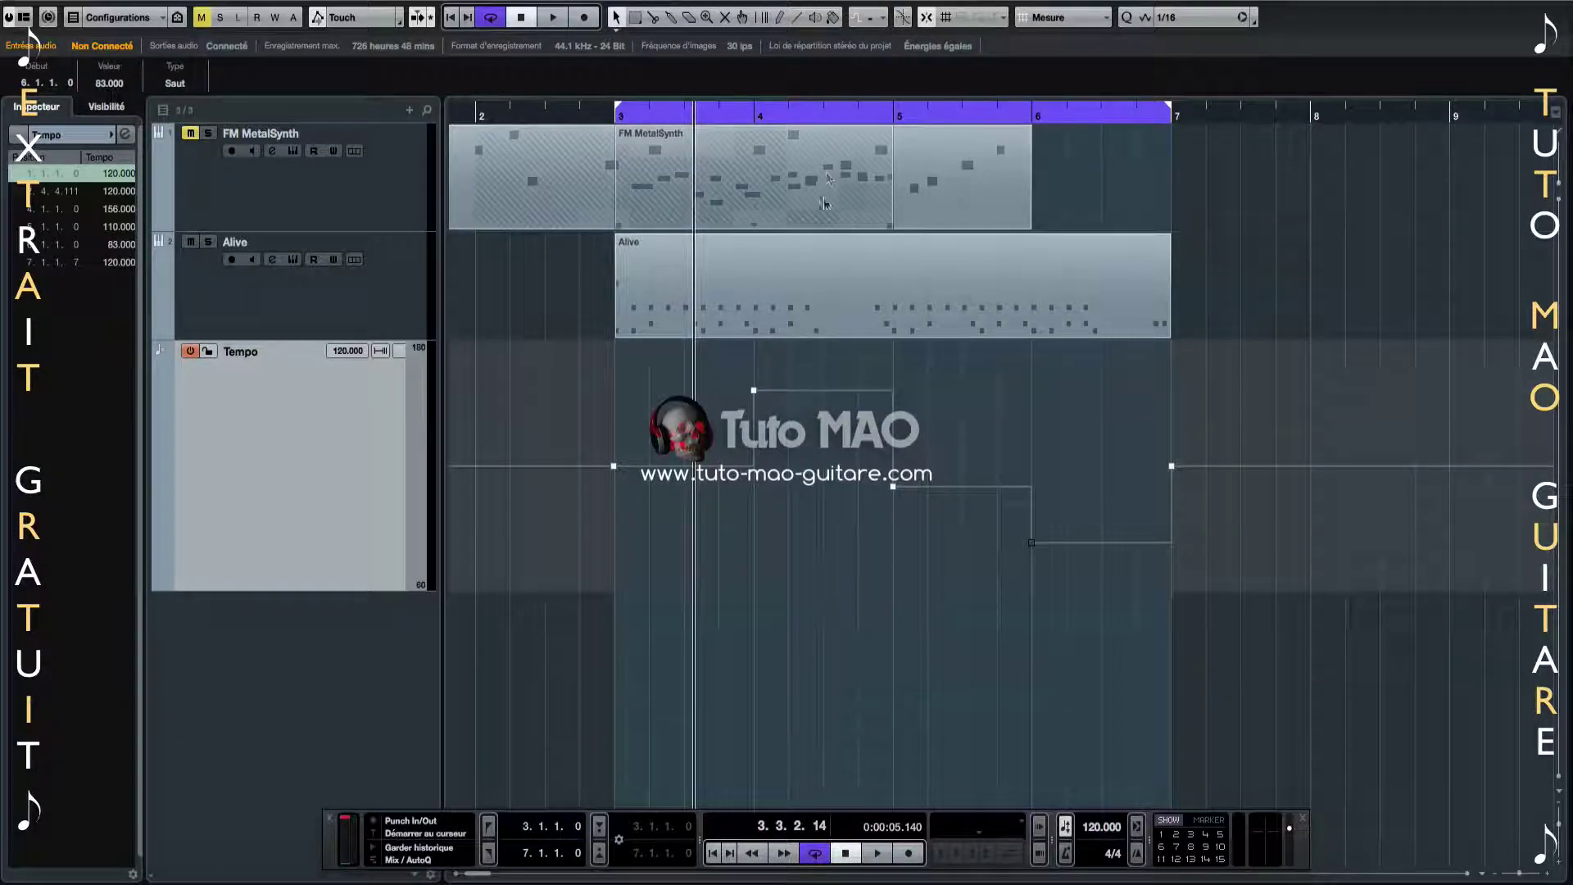
# Set the tempo to 145 at bar 4 and to 97 at bar 6
pyautogui.click(819, 115)
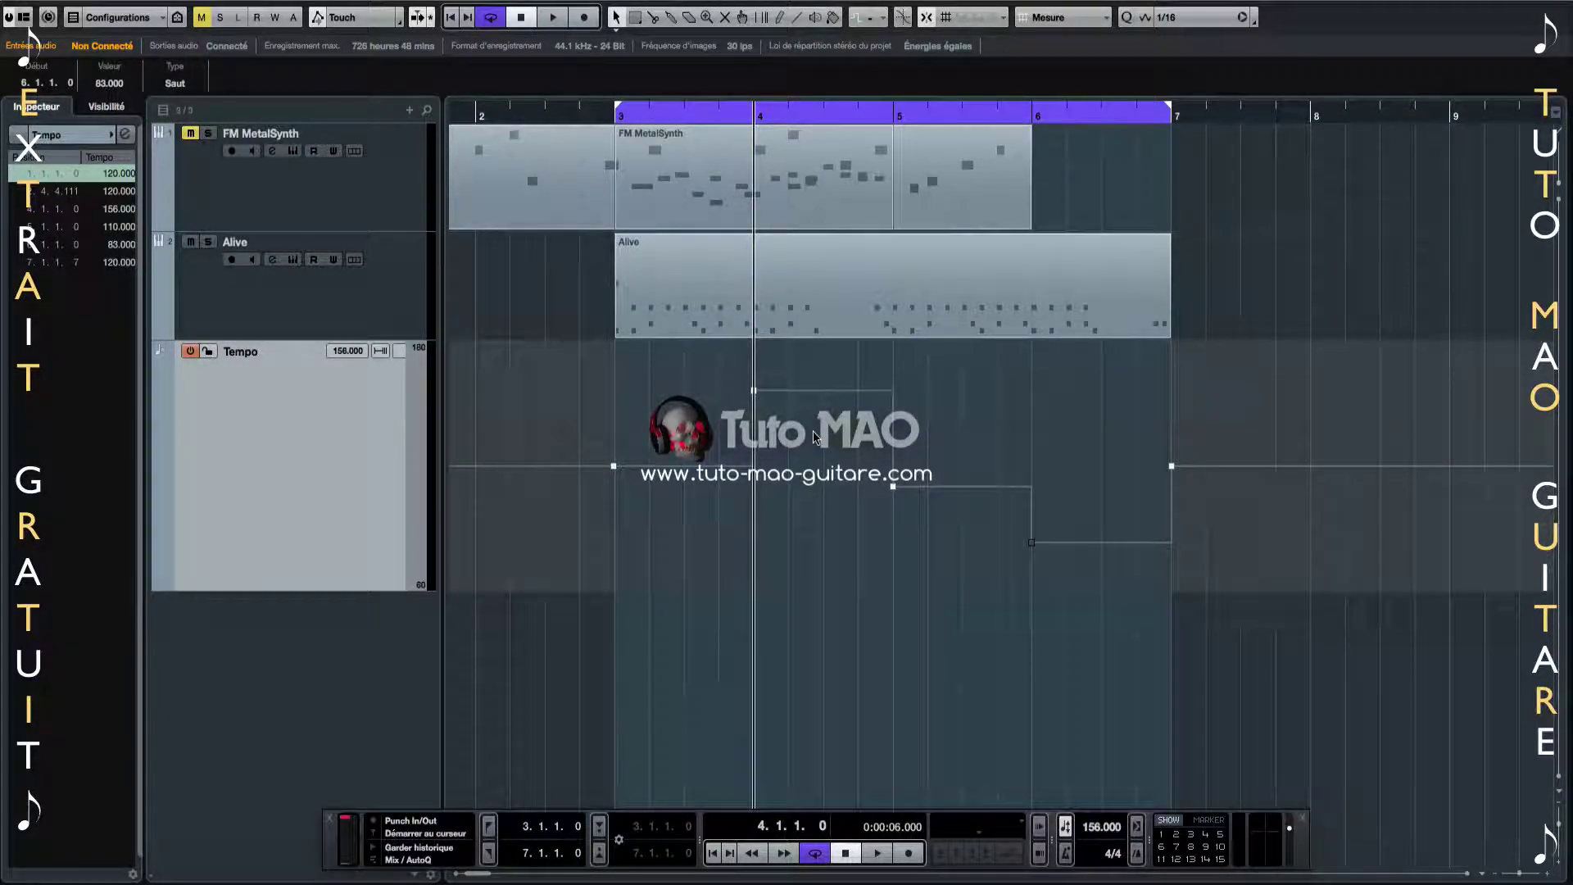
pyautogui.doubleClick(1100, 825)
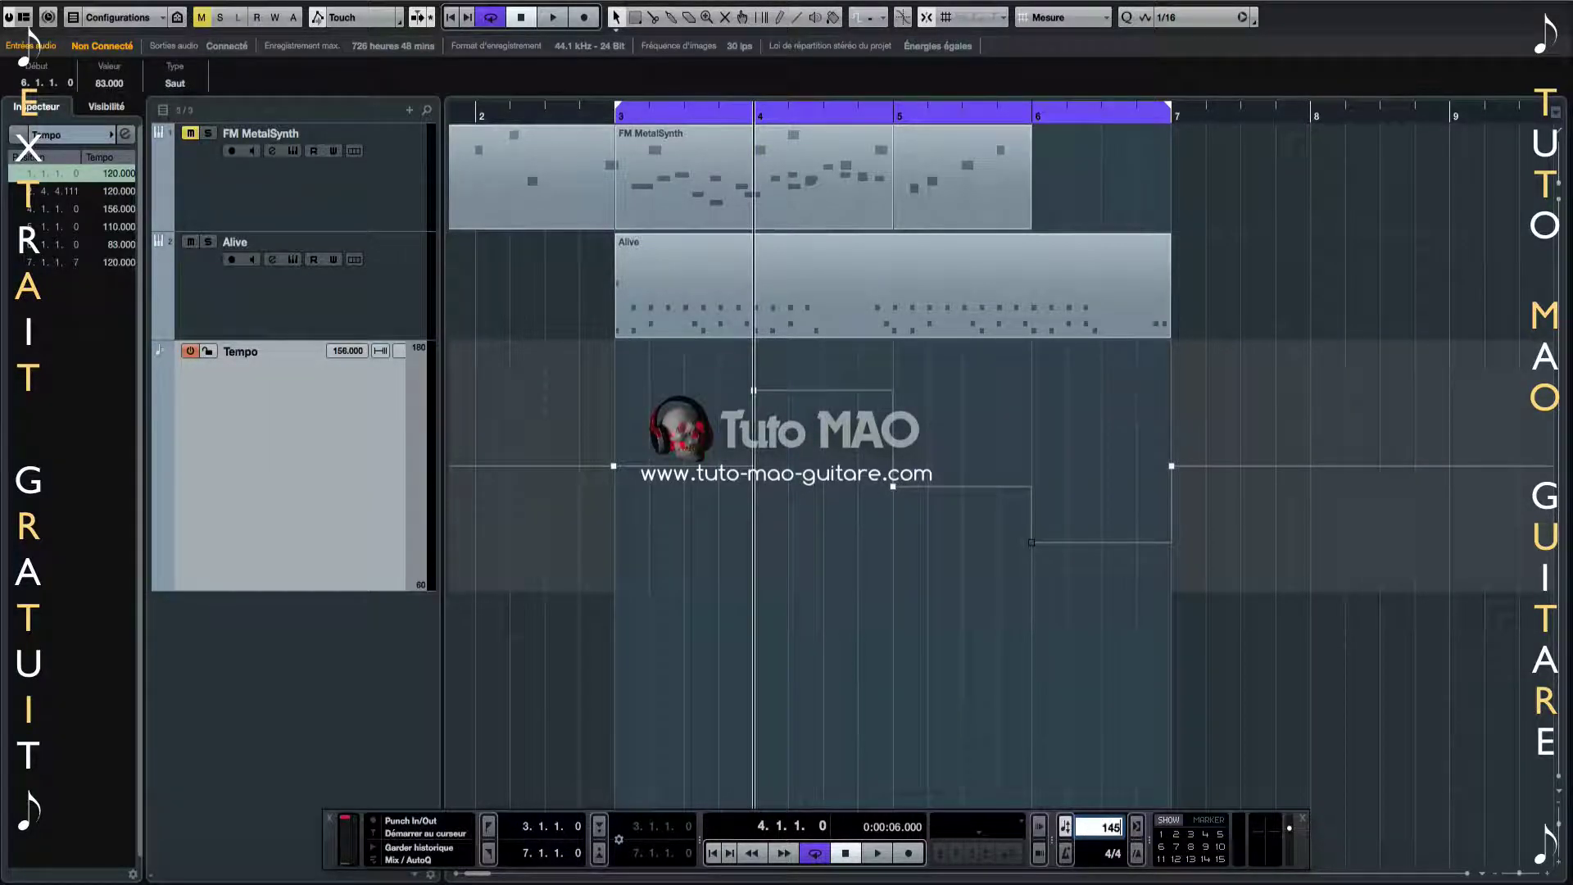
pyautogui.press('Return')
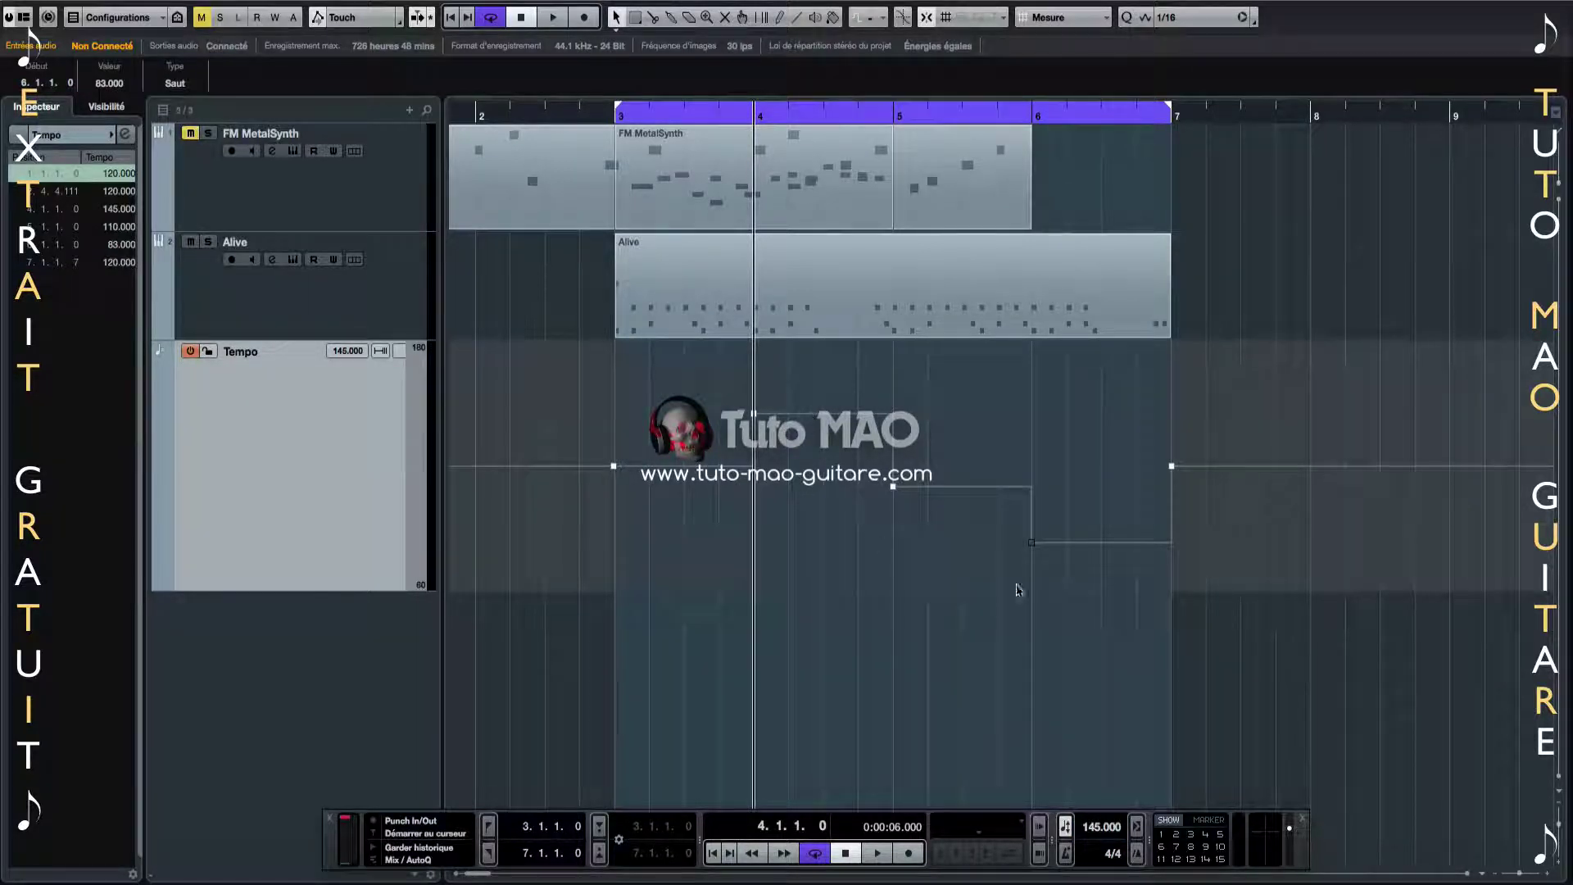
pyautogui.click(1030, 113)
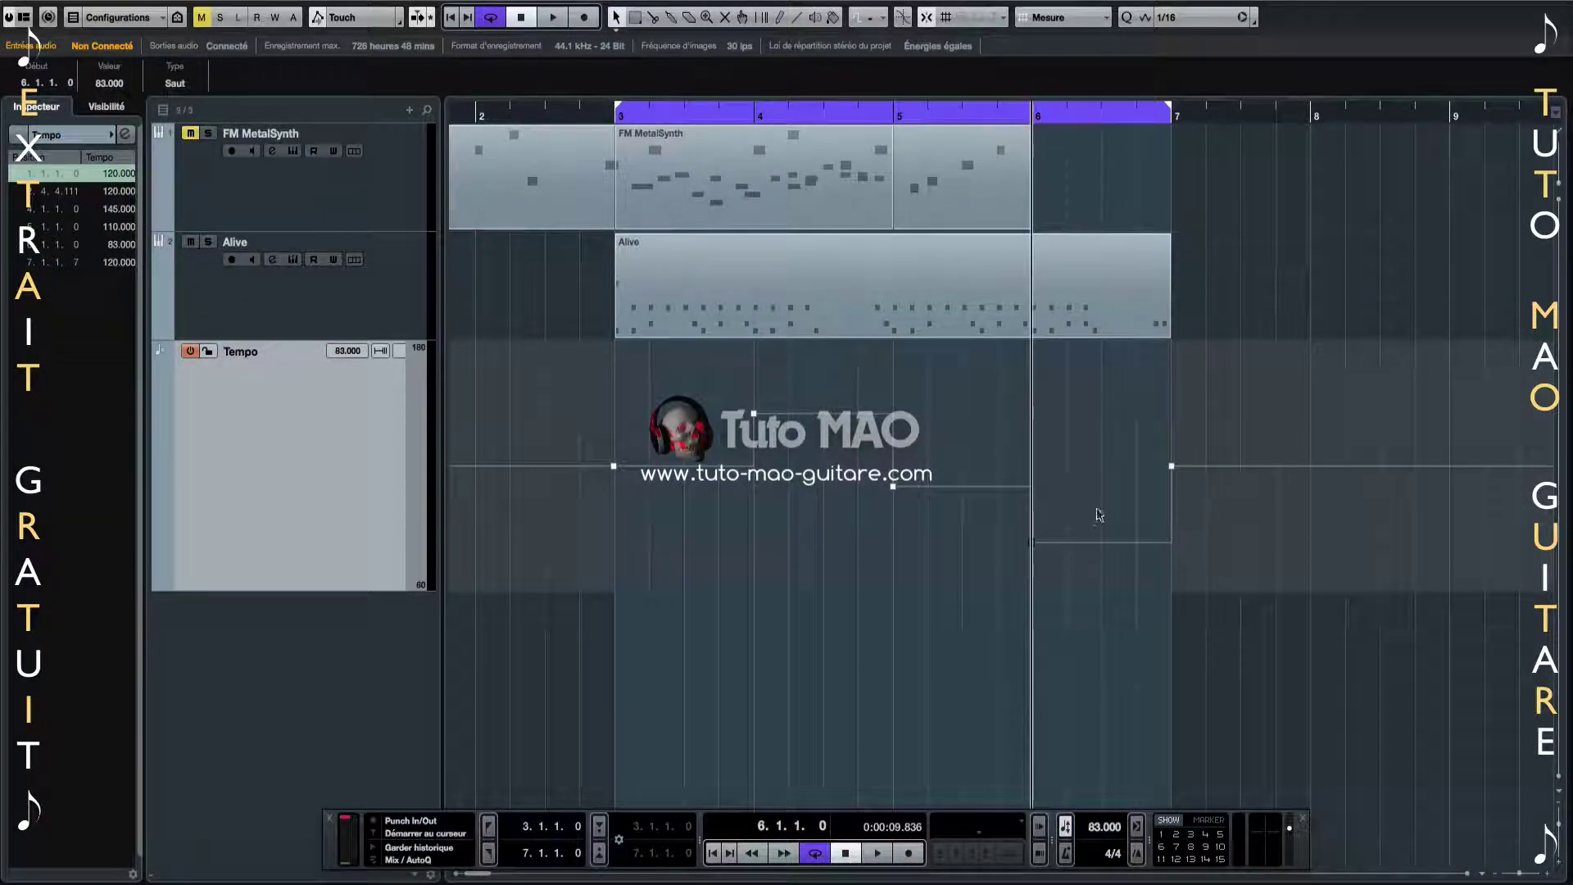
pyautogui.doubleClick(1099, 828)
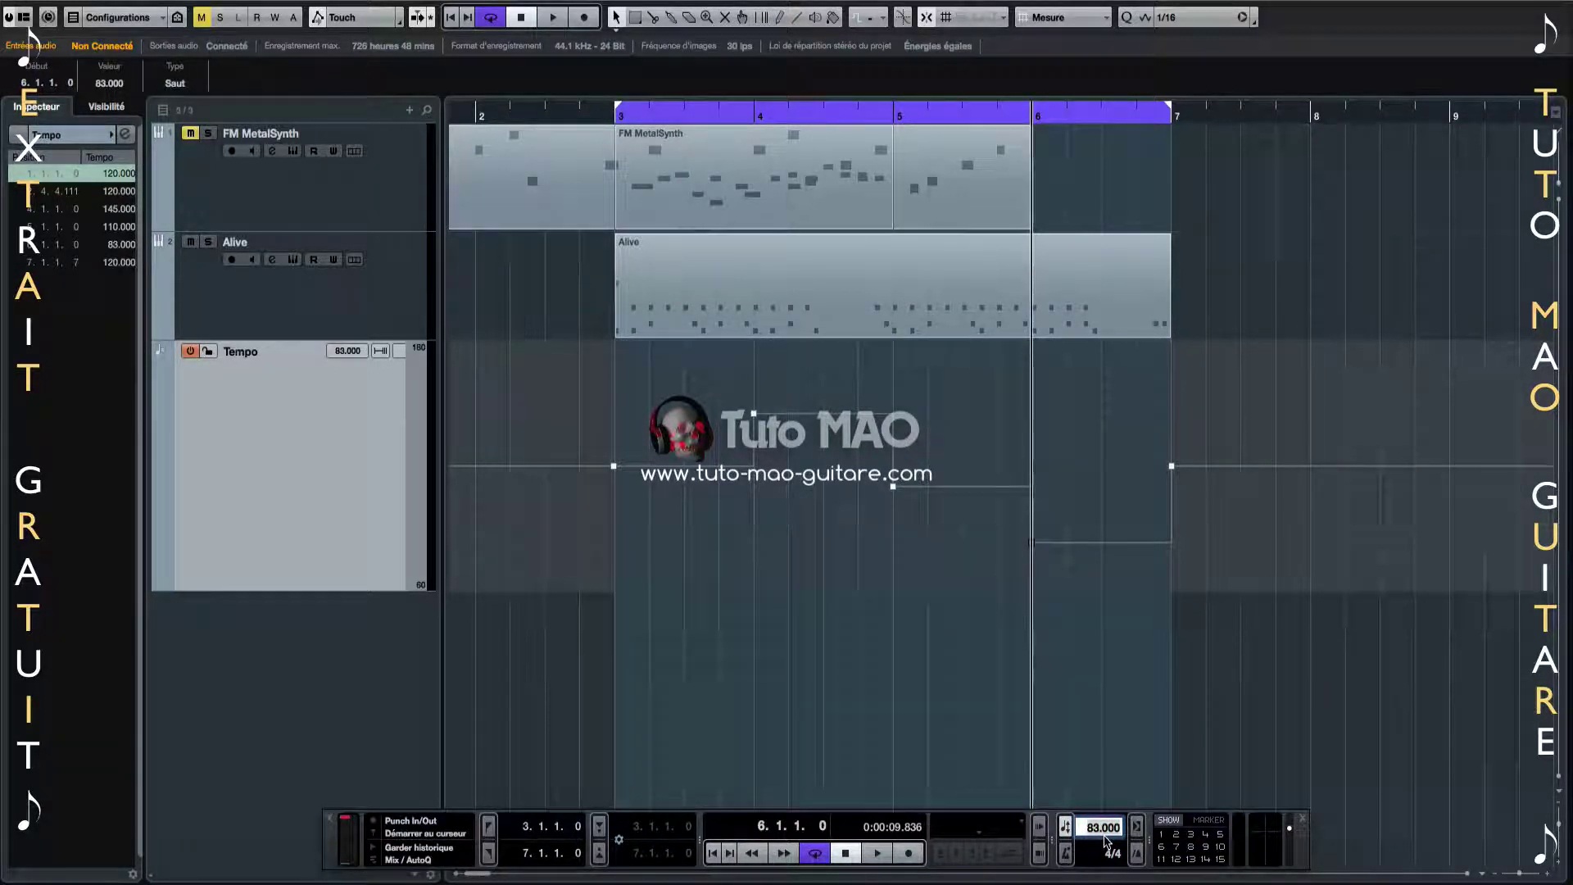
pyautogui.write('97')
pyautogui.press('Return')
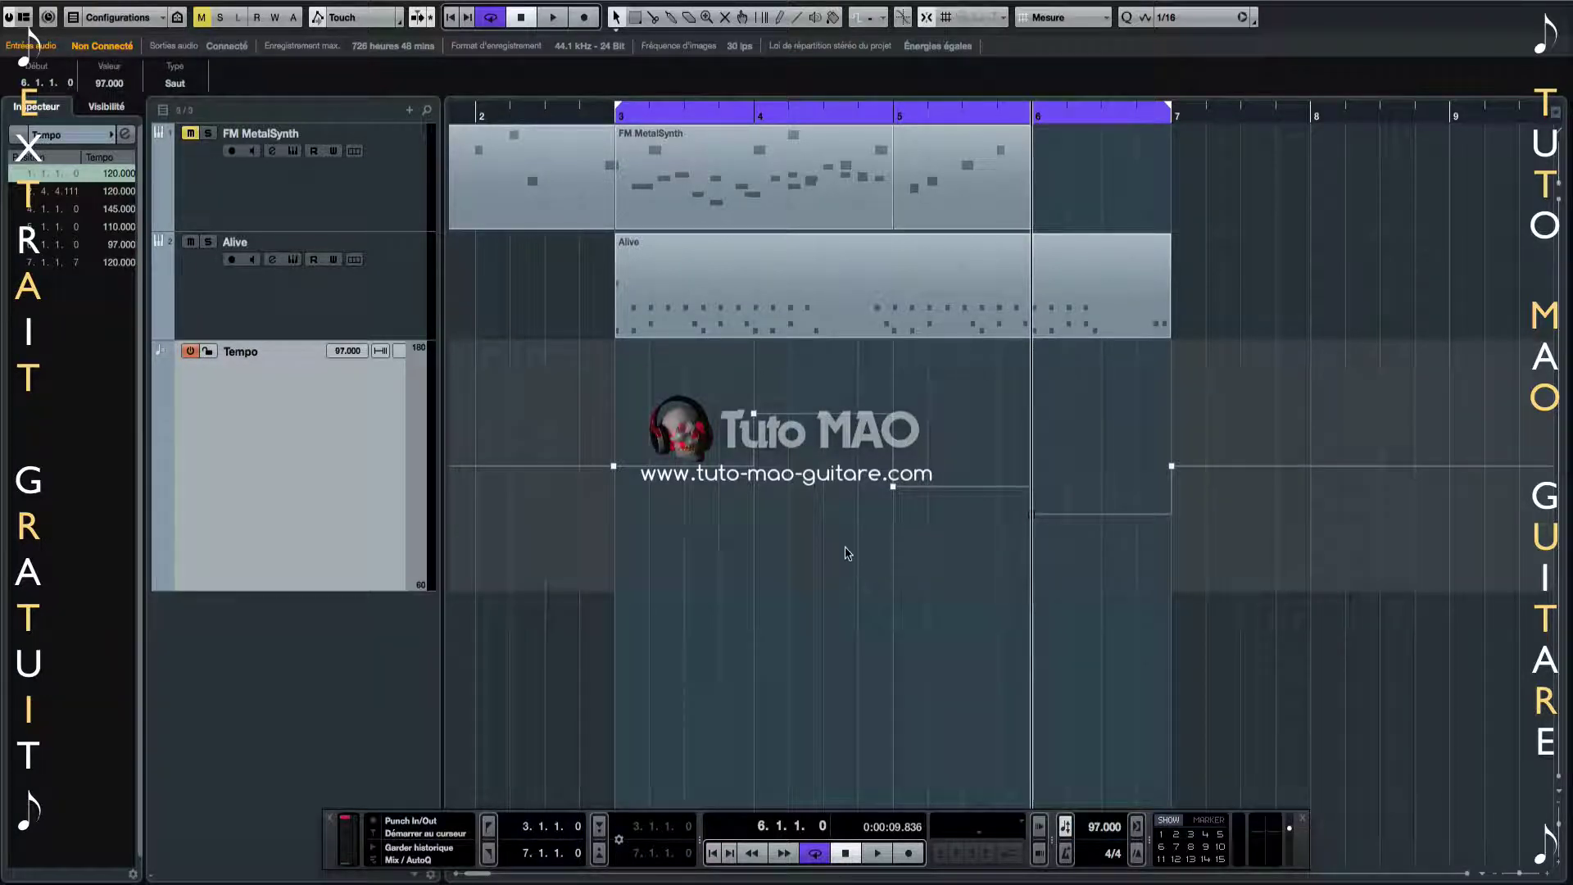
# Select the tempo points from bar 4 to bar 6 and tilt the selection's left side to about 140 at bar 4
pyautogui.moveTo(720, 530); pyautogui.dragTo(1169, 357)
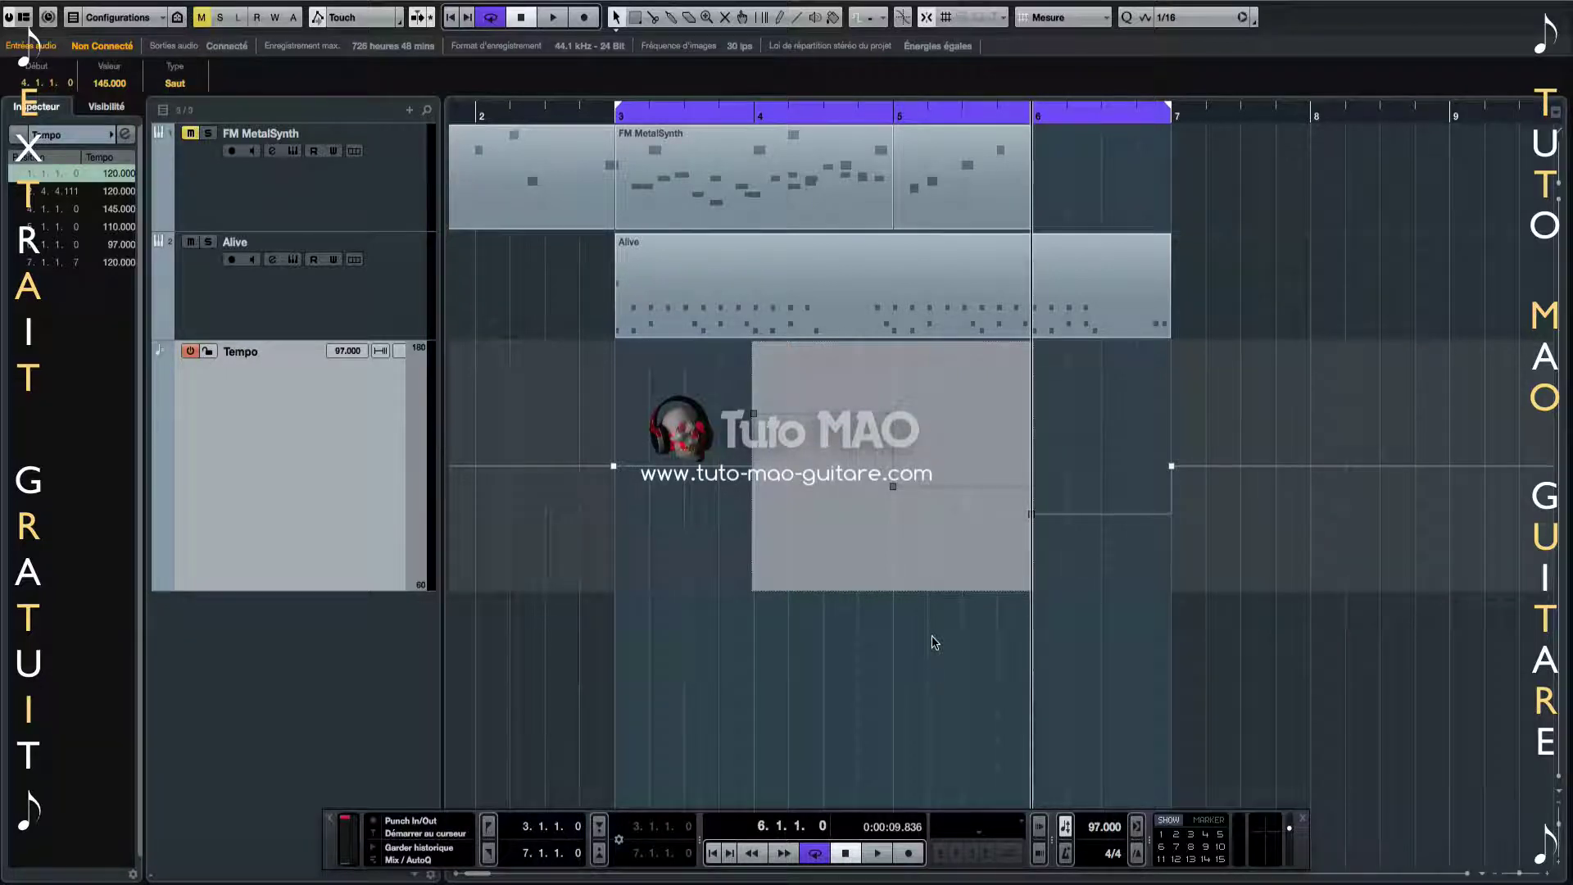
pyautogui.moveTo(810, 531)
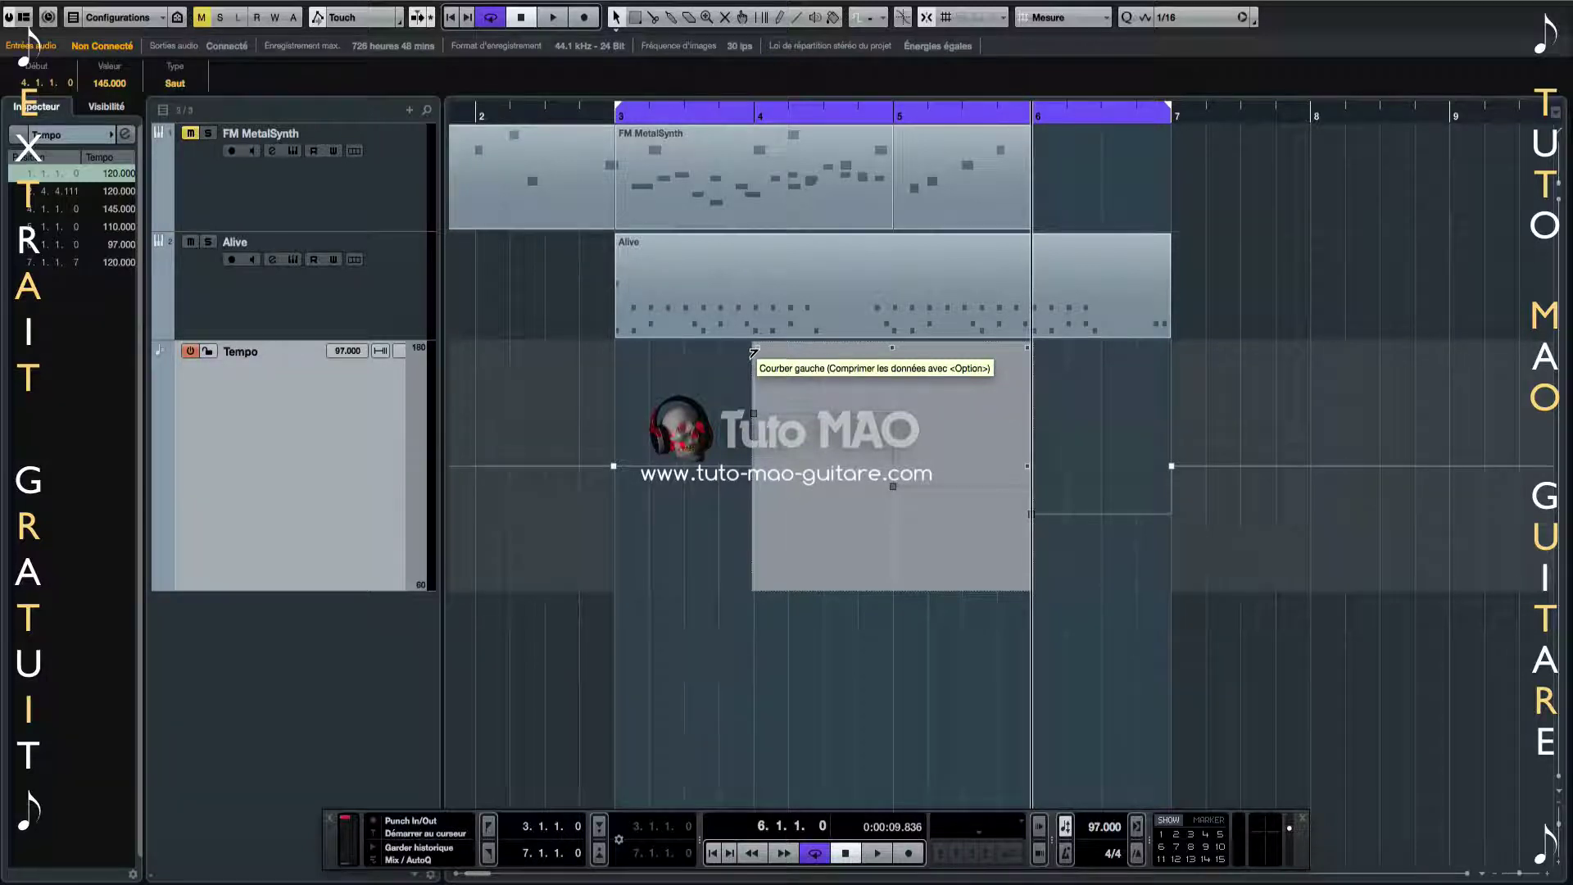
pyautogui.moveTo(753, 353)
pyautogui.mouseDown()
pyautogui.moveTo(770, 447)
pyautogui.moveTo(791, 349)
pyautogui.moveTo(785, 412)
pyautogui.moveTo(800, 393)
pyautogui.moveTo(807, 296)
pyautogui.moveTo(807, 516)
pyautogui.moveTo(818, 343)
pyautogui.moveTo(812, 390)
pyautogui.mouseUp()
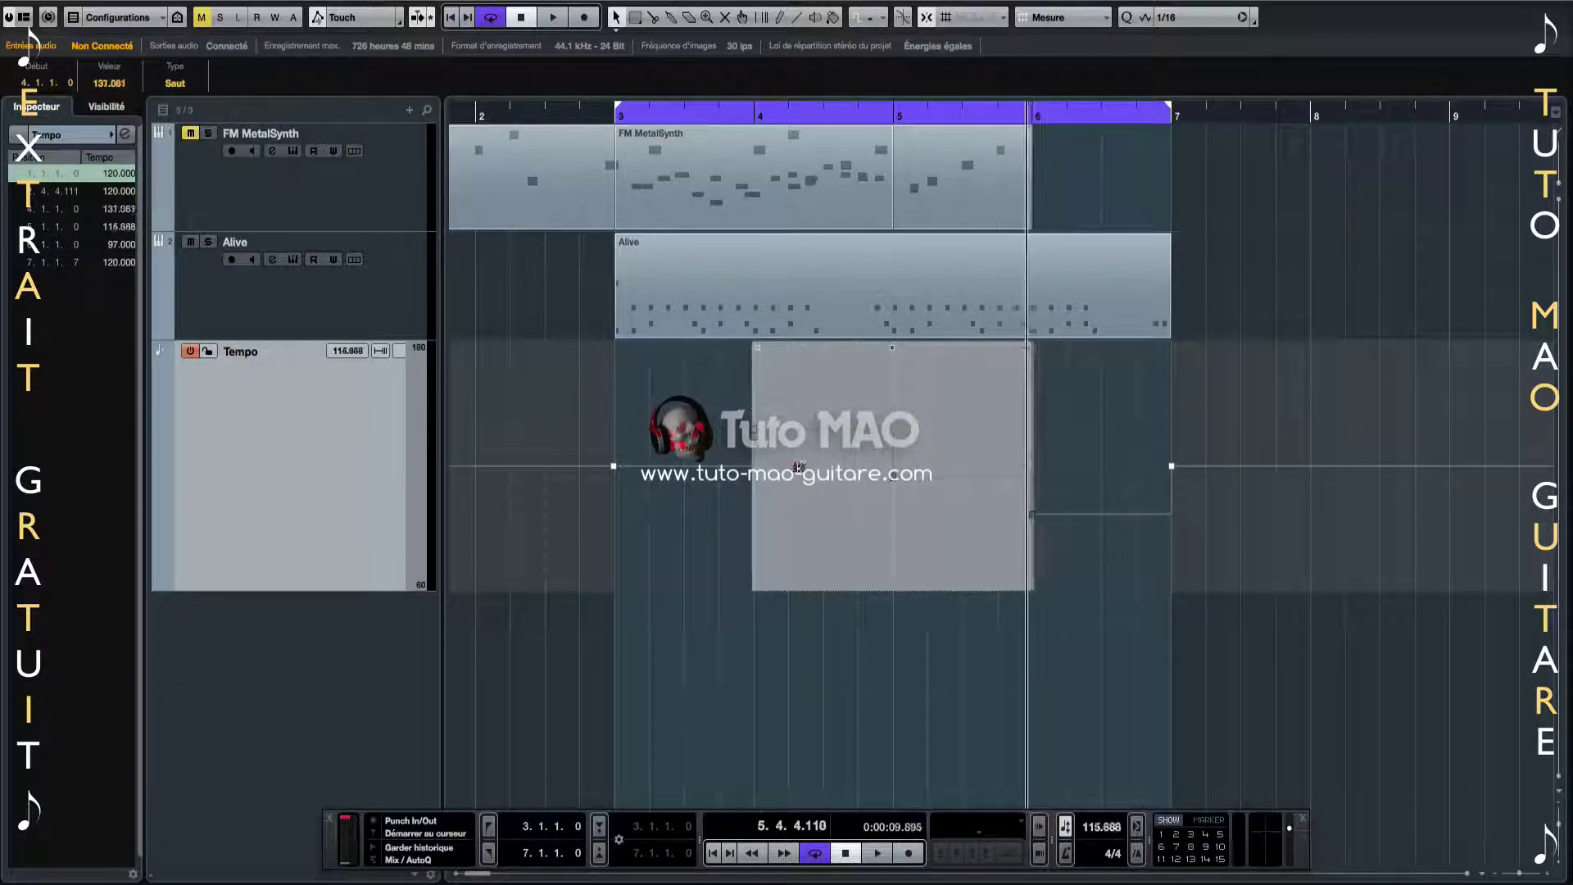
pyautogui.moveTo(798, 465); pyautogui.dragTo(794, 568)
pyautogui.moveTo(823, 382); pyautogui.dragTo(827, 244)
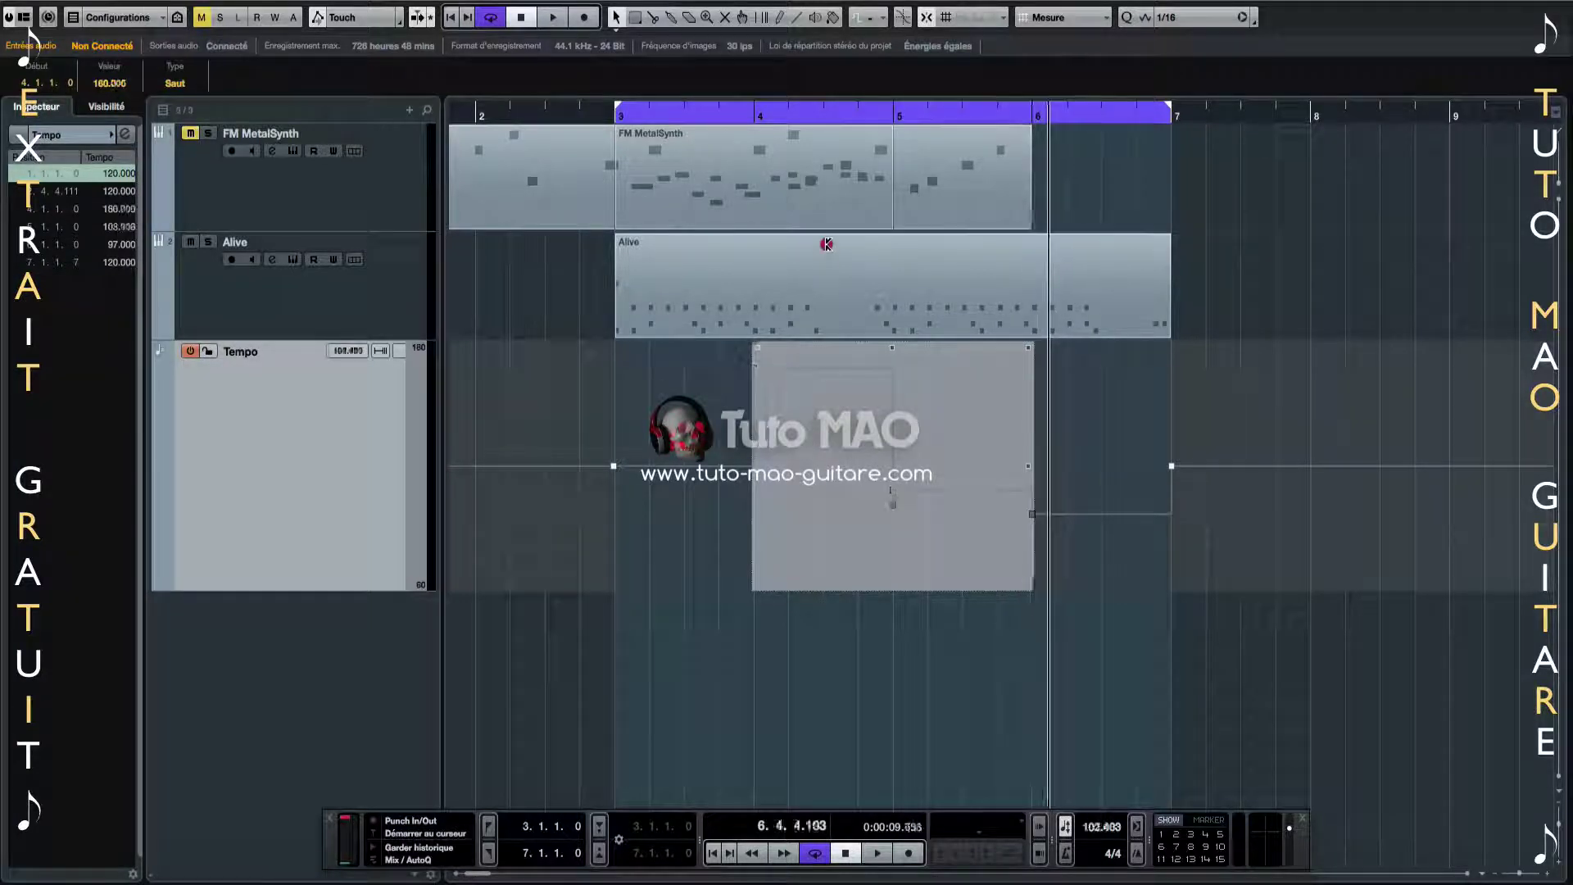
pyautogui.moveTo(812, 402)
pyautogui.mouseDown()
pyautogui.moveTo(807, 442)
pyautogui.moveTo(811, 373)
pyautogui.moveTo(800, 516)
pyautogui.moveTo(815, 357)
pyautogui.moveTo(803, 427)
pyautogui.mouseUp()
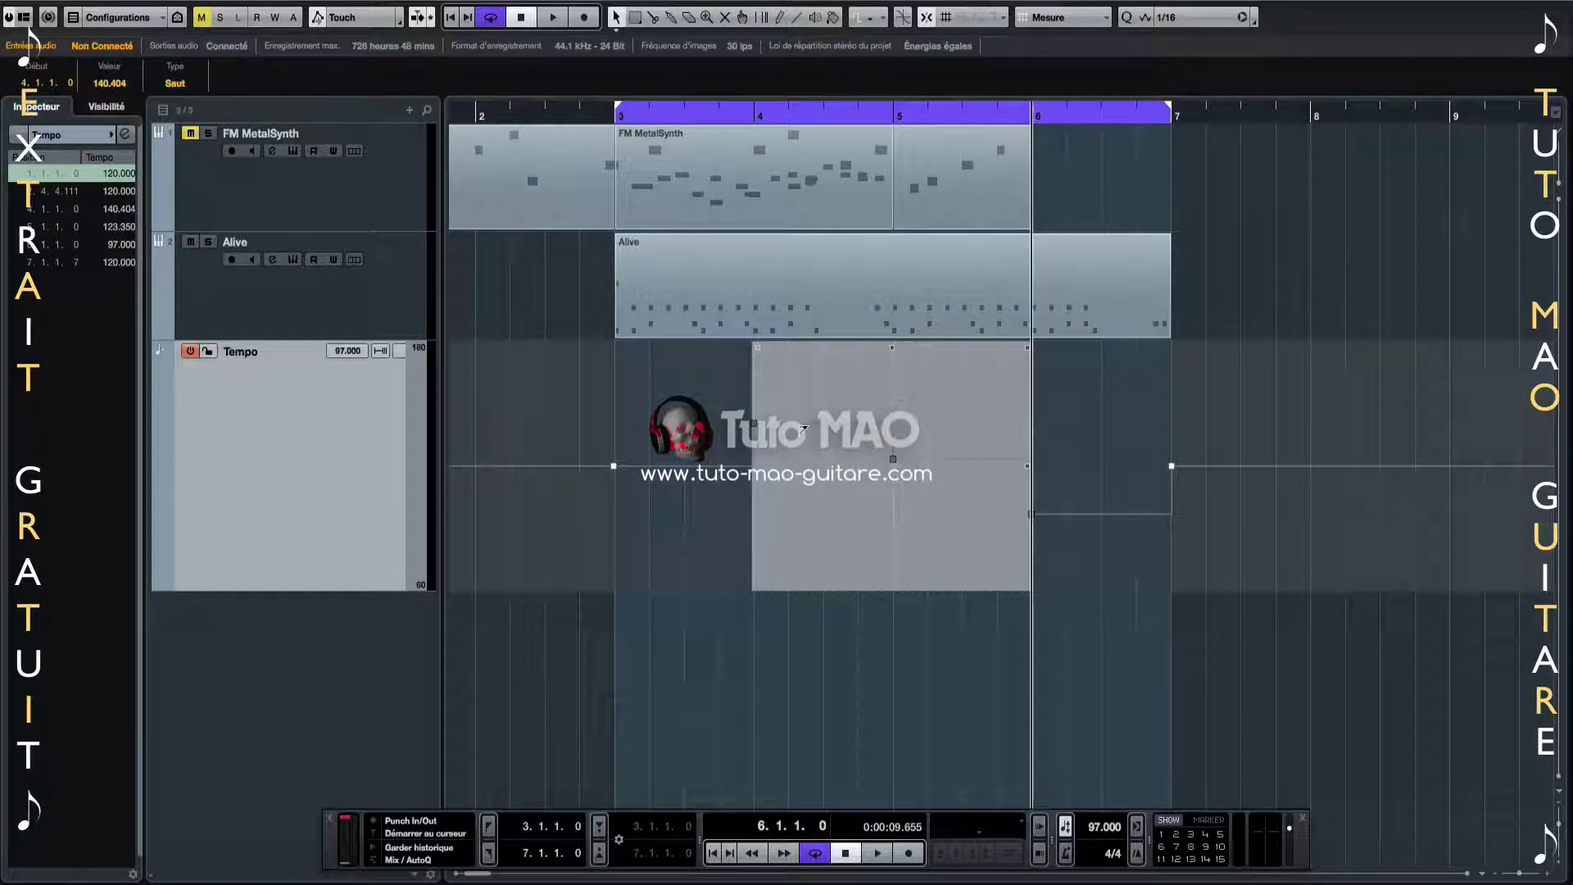
pyautogui.click(811, 403)
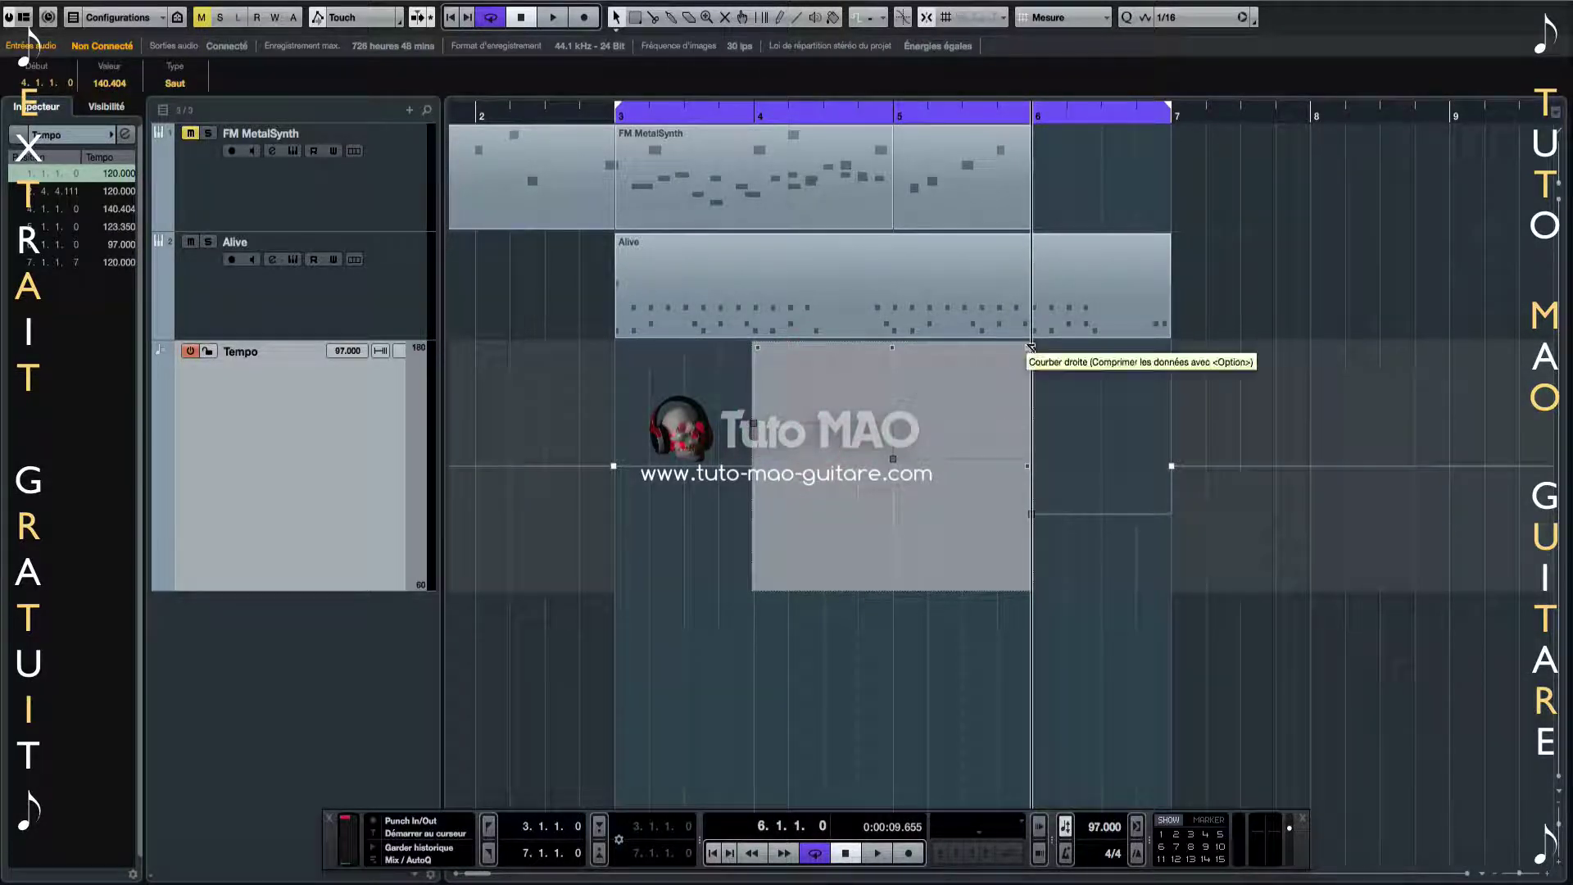
# Tilt the right side of the selected tempo points and scale the selection vertically to about 134, 119 and 88
pyautogui.moveTo(1028, 347)
pyautogui.mouseDown()
pyautogui.moveTo(1017, 420)
pyautogui.moveTo(1030, 349)
pyautogui.mouseUp()
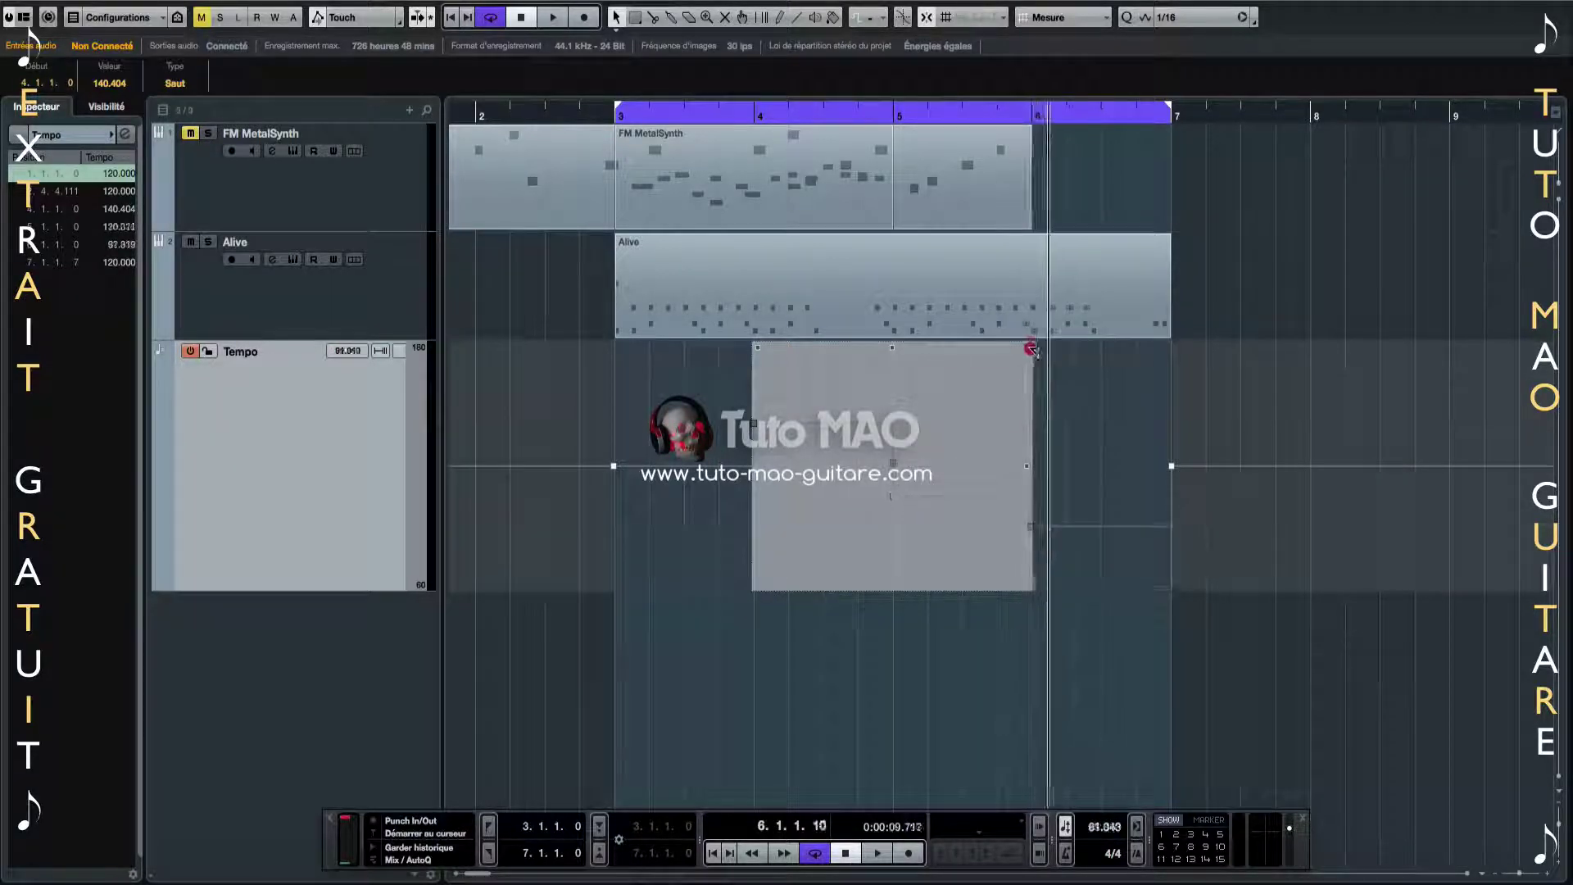
pyautogui.moveTo(1038, 295); pyautogui.dragTo(1040, 336)
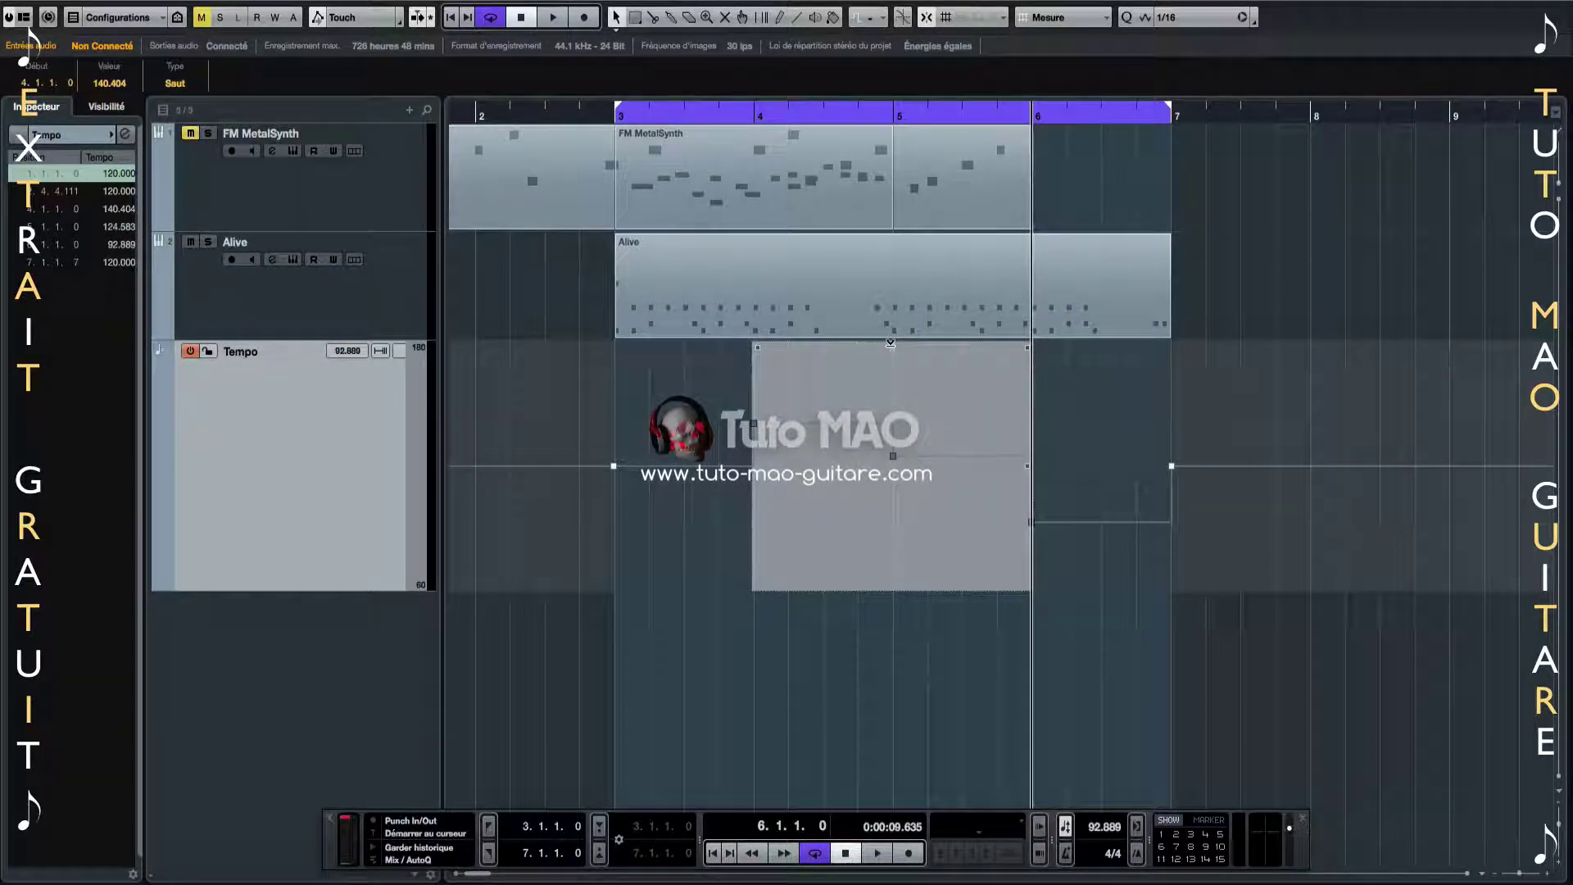
pyautogui.moveTo(890, 347)
pyautogui.mouseDown()
pyautogui.moveTo(891, 368)
pyautogui.moveTo(897, 320)
pyautogui.moveTo(898, 397)
pyautogui.moveTo(901, 319)
pyautogui.moveTo(906, 380)
pyautogui.moveTo(904, 344)
pyautogui.mouseUp()
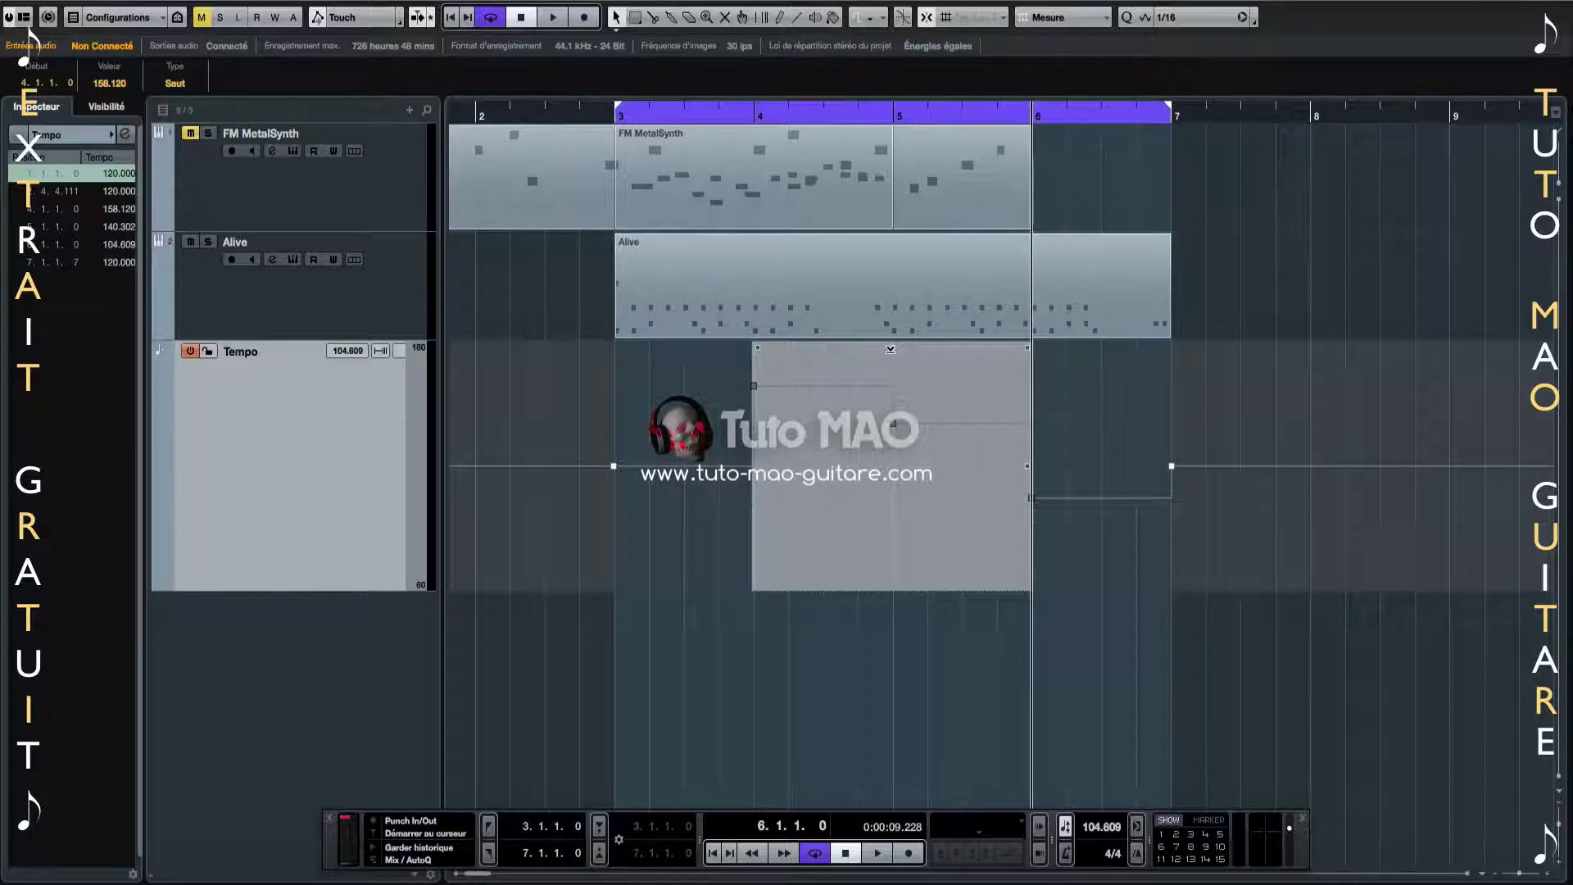
pyautogui.moveTo(891, 359)
pyautogui.mouseDown()
pyautogui.moveTo(886, 378)
pyautogui.moveTo(883, 366)
pyautogui.mouseUp()
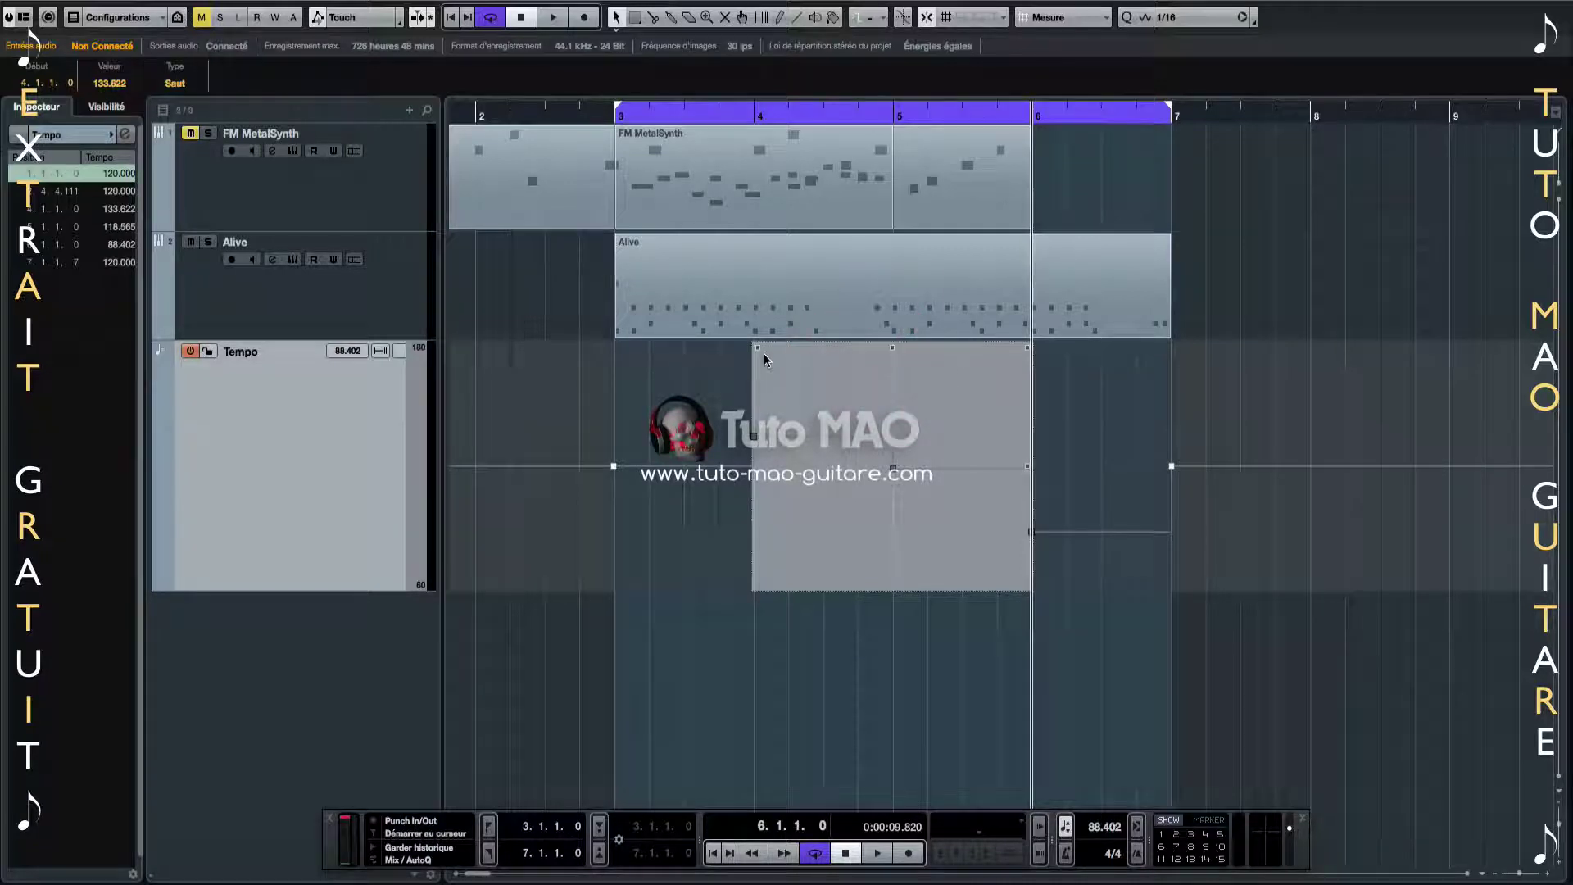
# Compress the selected tempo points from both sides and scale them around their centre to about 147, 133 and 109
pyautogui.moveTo(755, 351); pyautogui.dragTo(777, 487)
pyautogui.moveTo(1031, 353); pyautogui.dragTo(1010, 283)
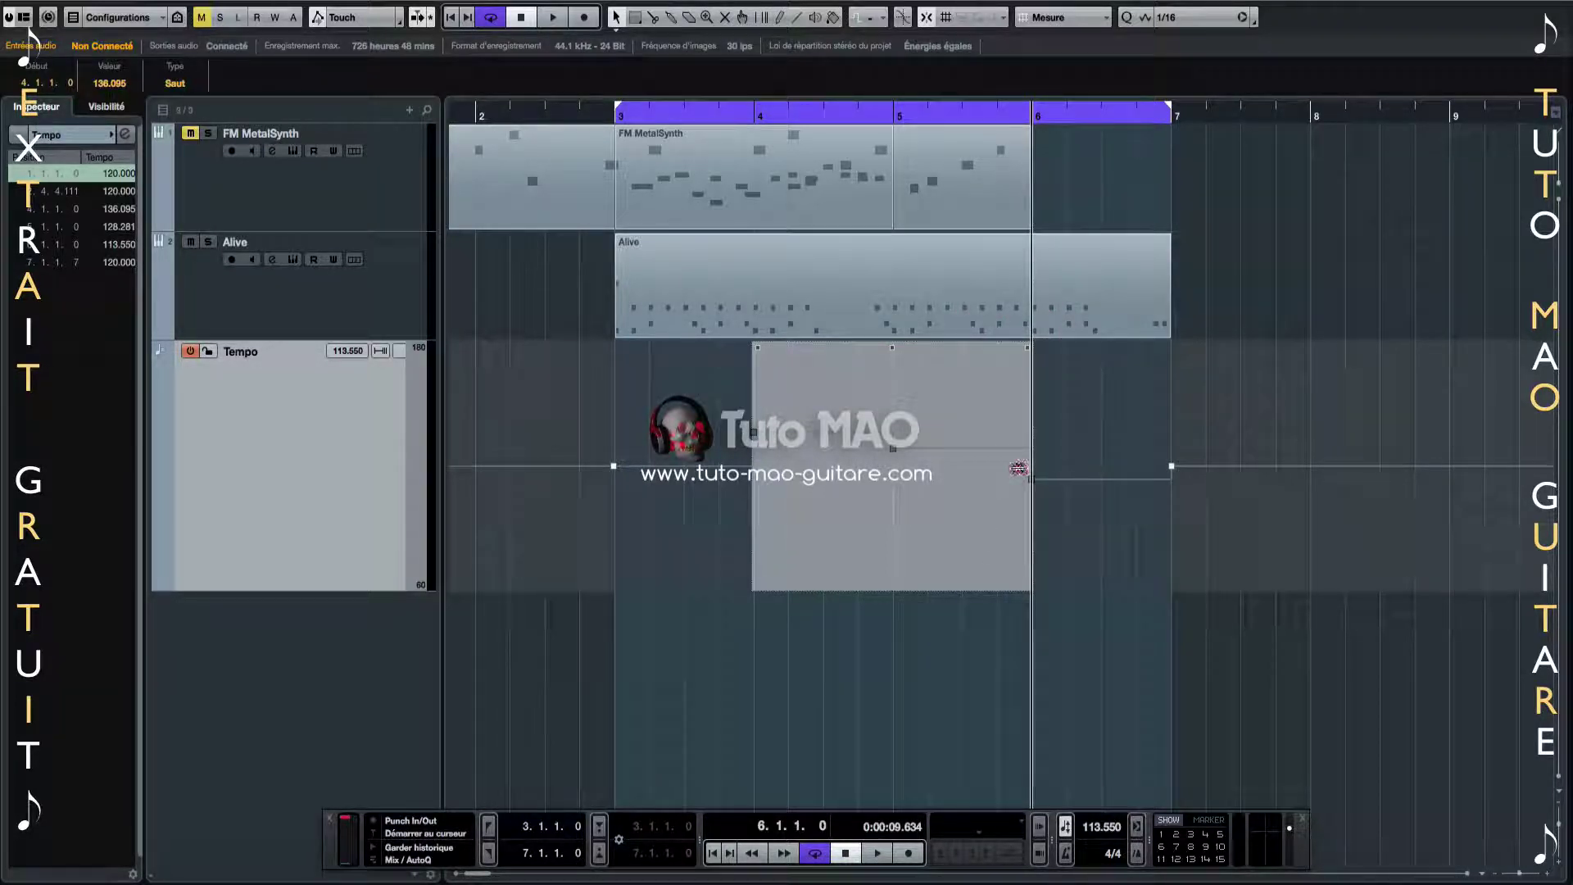
pyautogui.moveTo(1019, 468); pyautogui.dragTo(1032, 410)
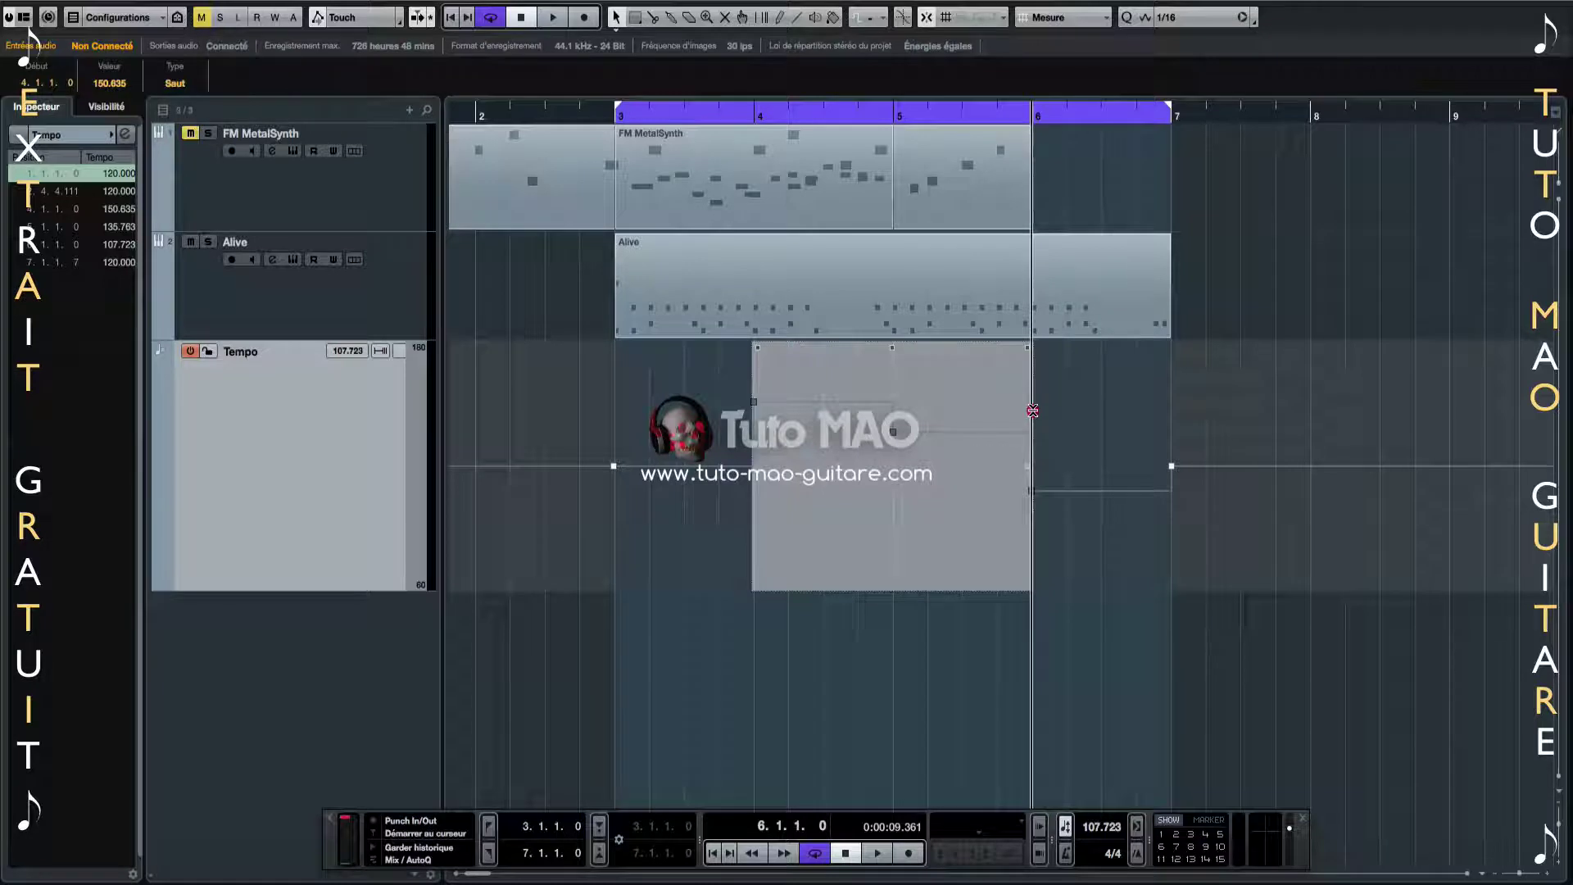
pyautogui.moveTo(1032, 411)
pyautogui.mouseDown()
pyautogui.moveTo(1036, 655)
pyautogui.moveTo(1031, 451)
pyautogui.moveTo(1063, 449)
pyautogui.moveTo(1067, 414)
pyautogui.moveTo(1066, 459)
pyautogui.moveTo(1073, 386)
pyautogui.moveTo(1059, 483)
pyautogui.mouseUp()
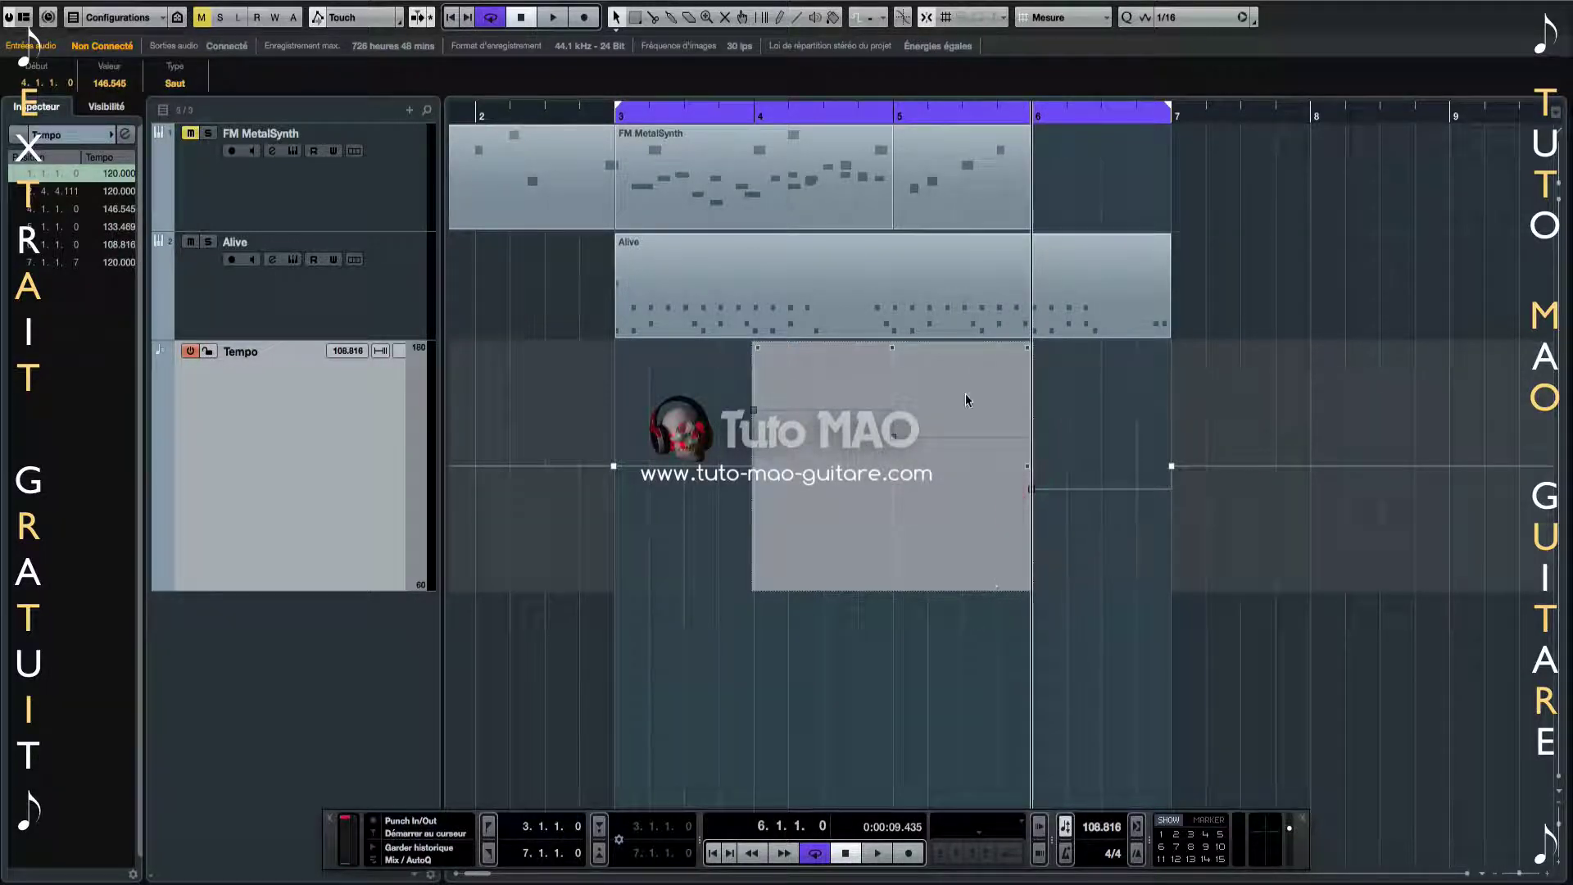
# Raise the left side of the selected tempo points to about 145 and shift the selection along the timeline to bar 5
pyautogui.moveTo(963, 389); pyautogui.dragTo(807, 393)
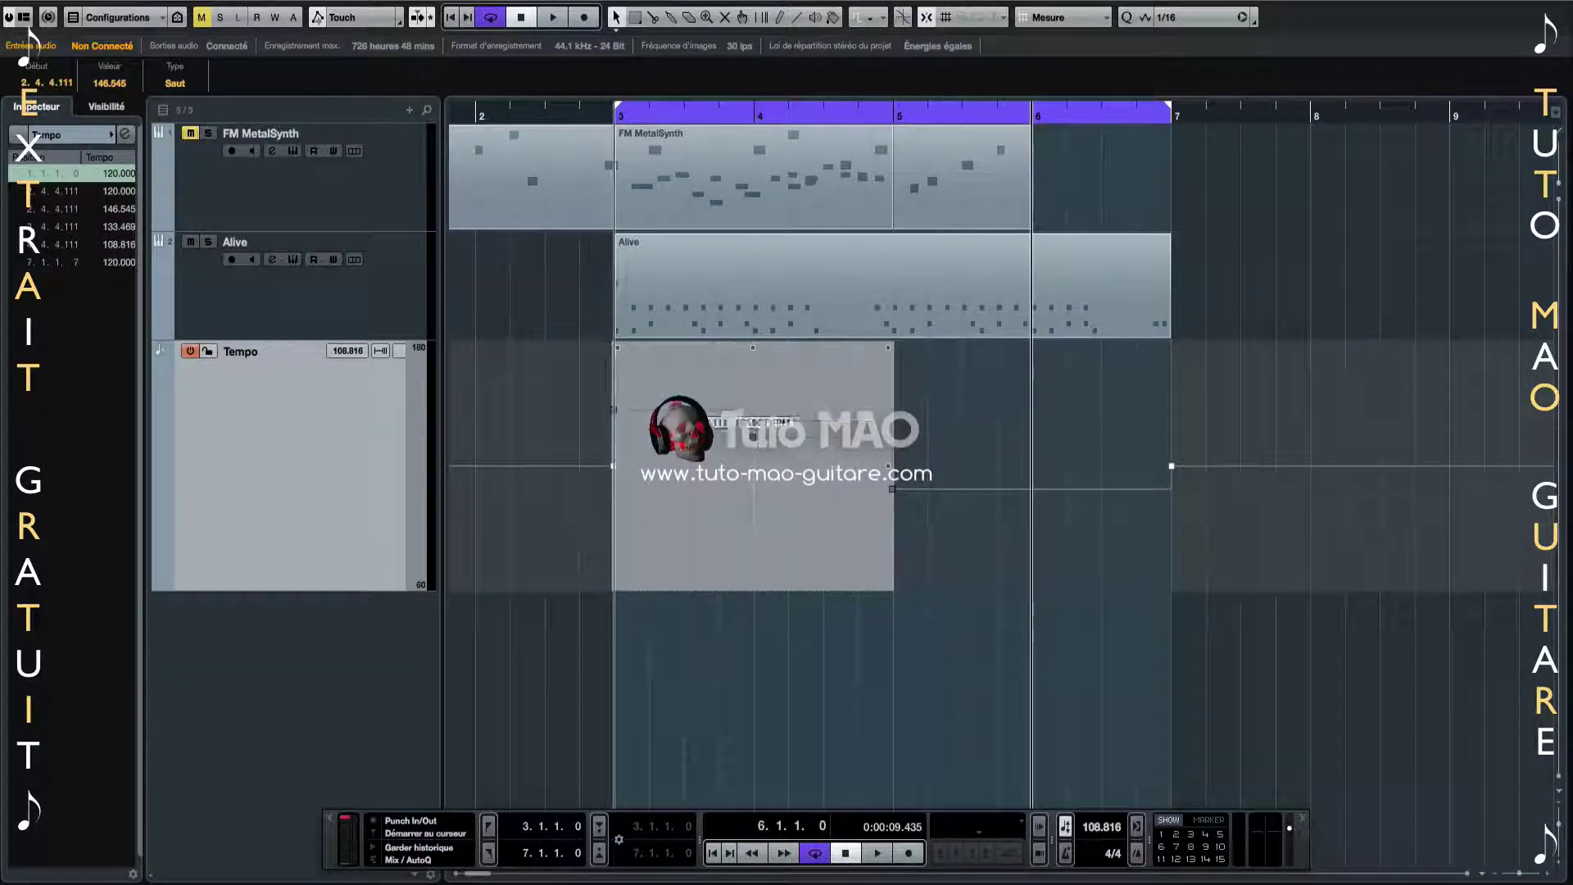
pyautogui.moveTo(719, 420); pyautogui.dragTo(832, 421)
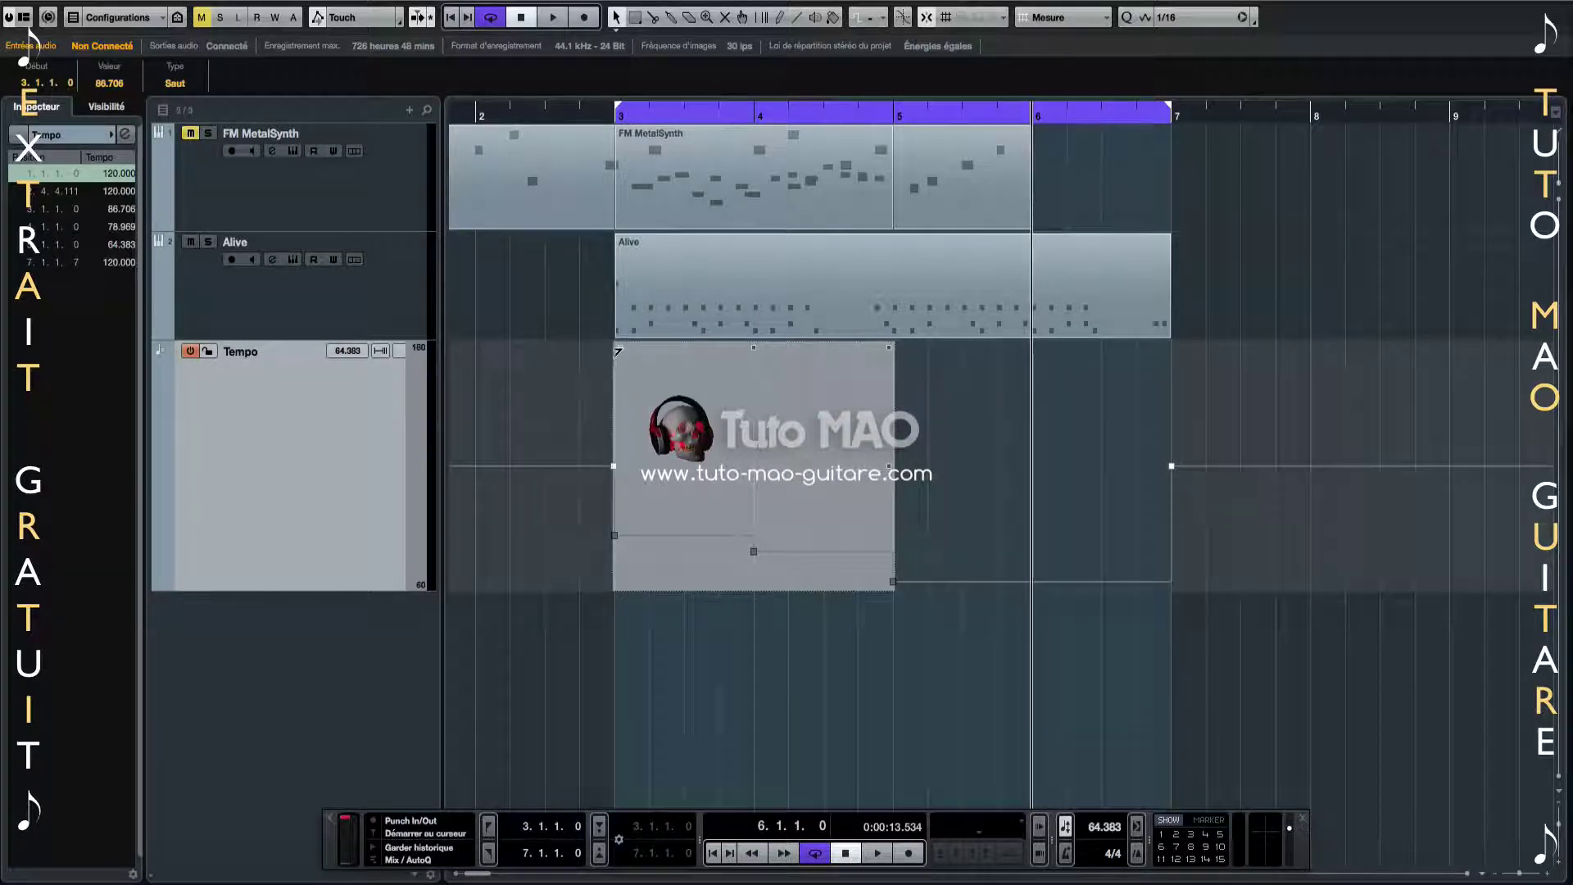
pyautogui.moveTo(618, 351); pyautogui.dragTo(618, 331)
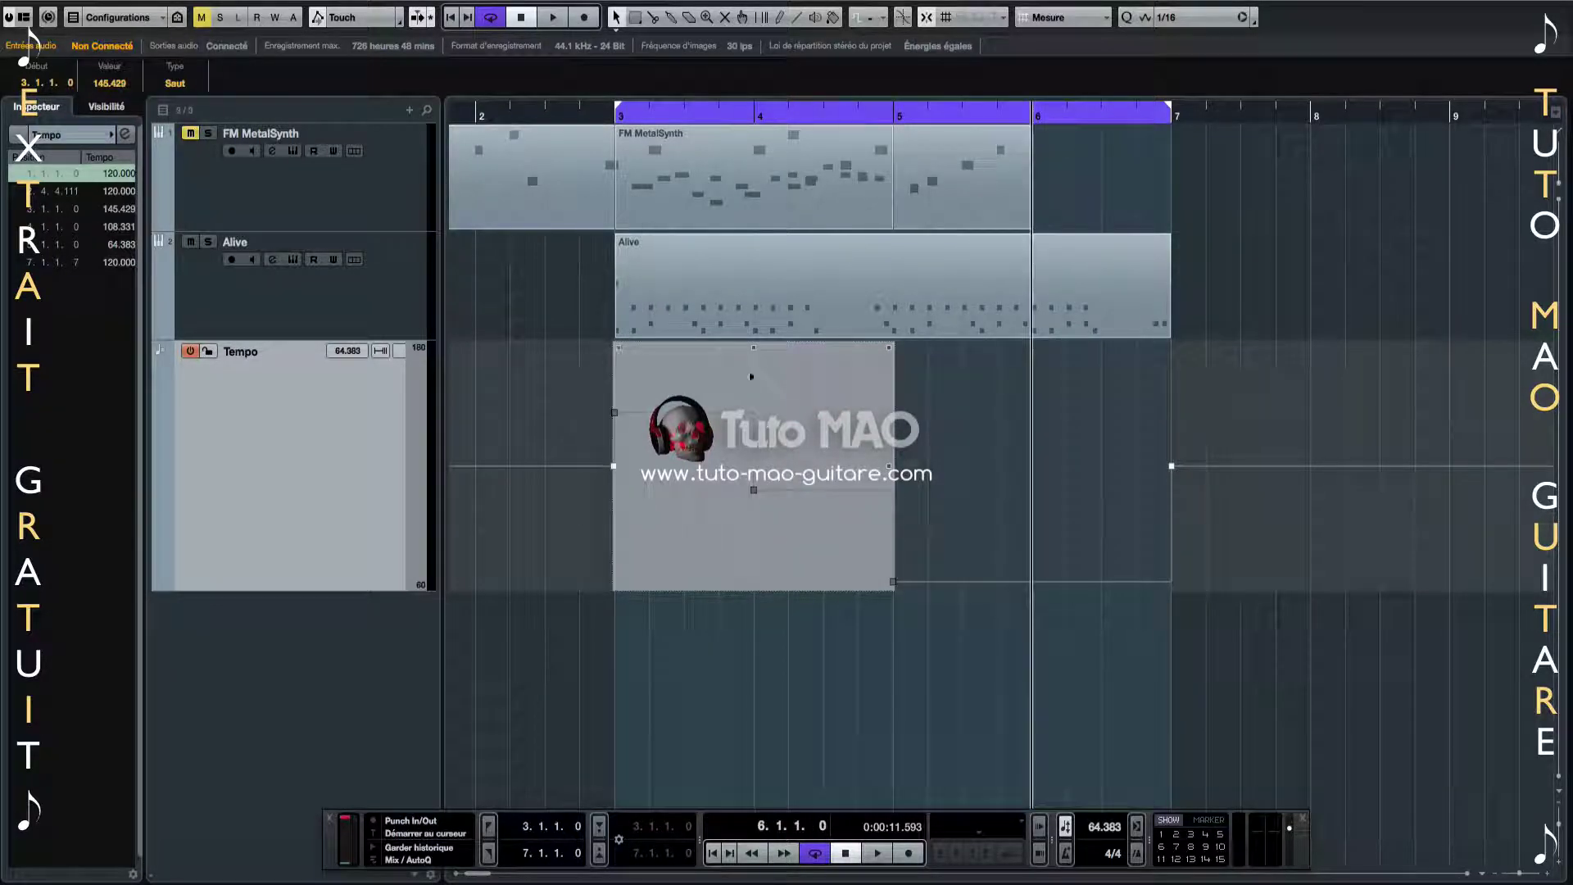
pyautogui.moveTo(751, 376); pyautogui.dragTo(1022, 380)
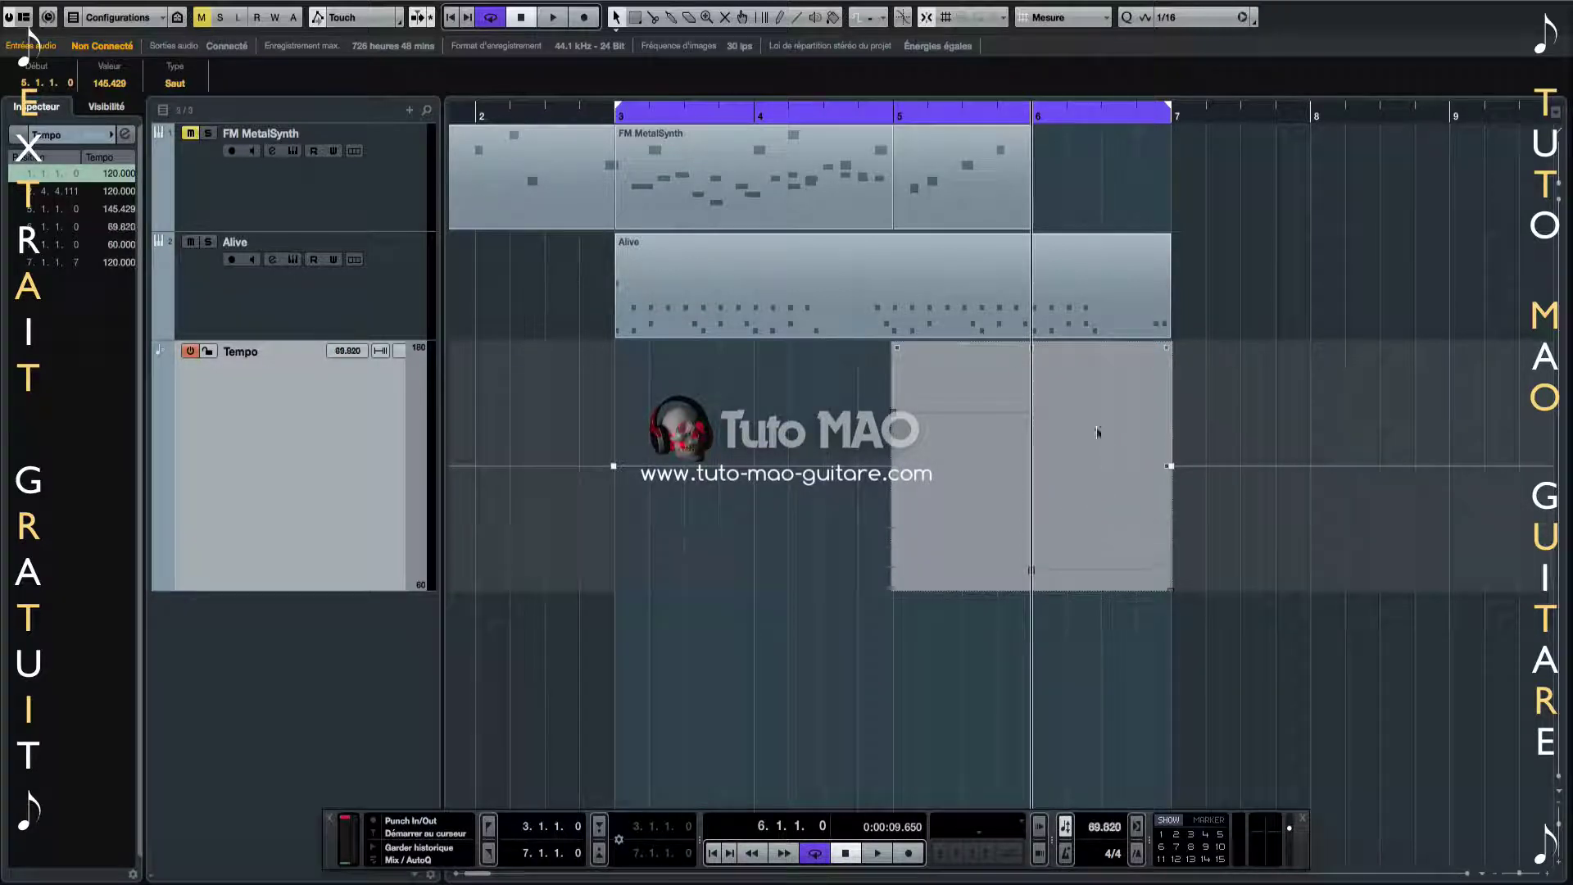
pyautogui.moveTo(1096, 426); pyautogui.dragTo(1029, 434)
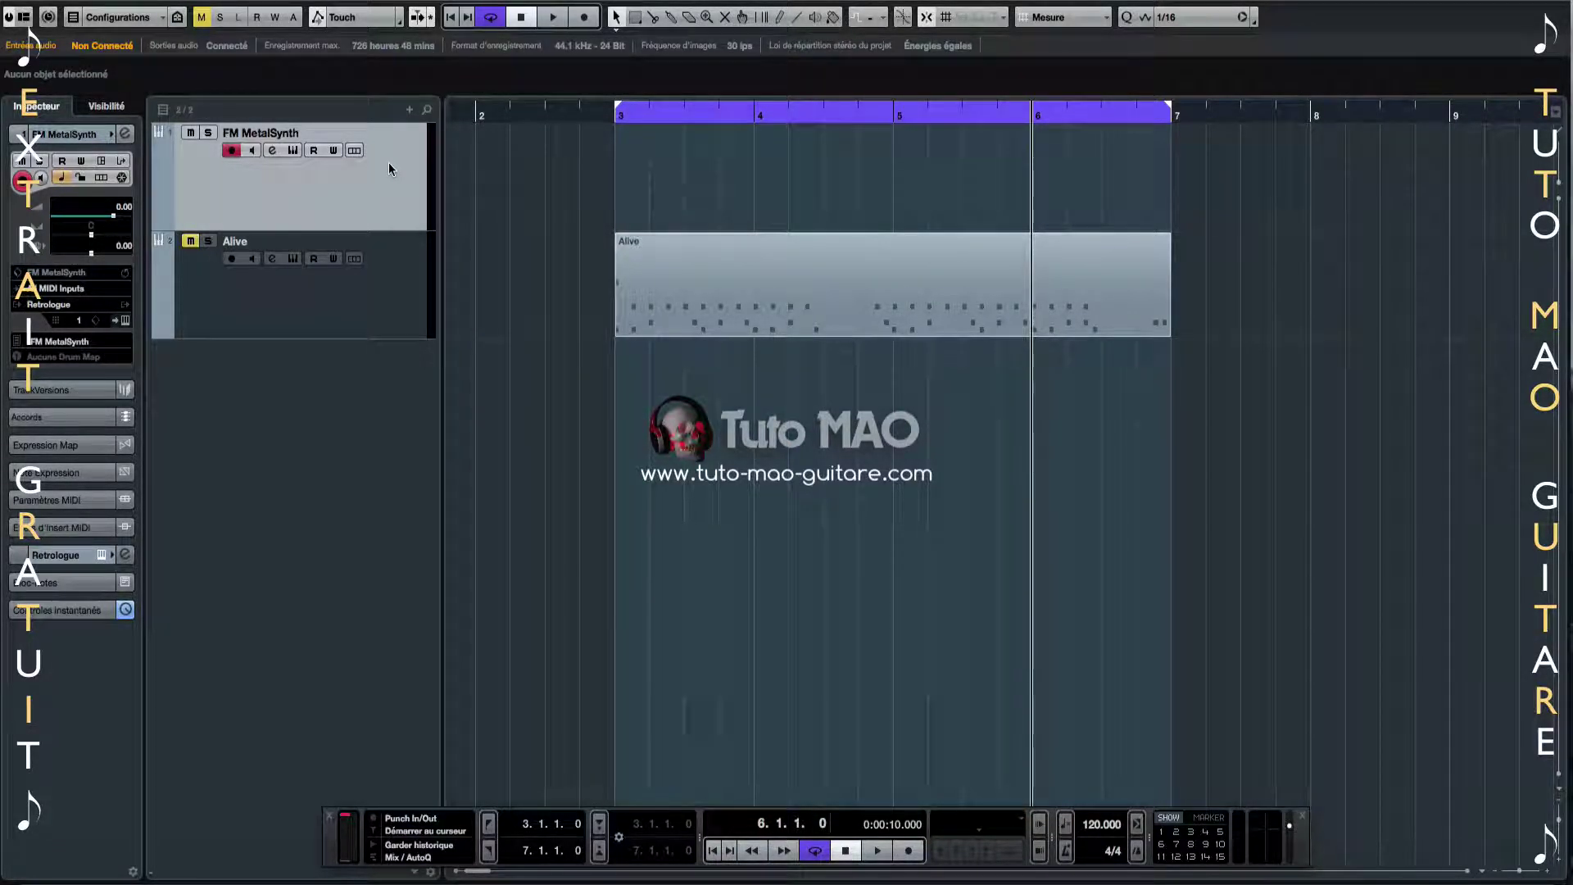
# Draw an empty MIDI part on the FM MetalSynth track from bar 3 to bar 7 and select it
pyautogui.click(619, 194)
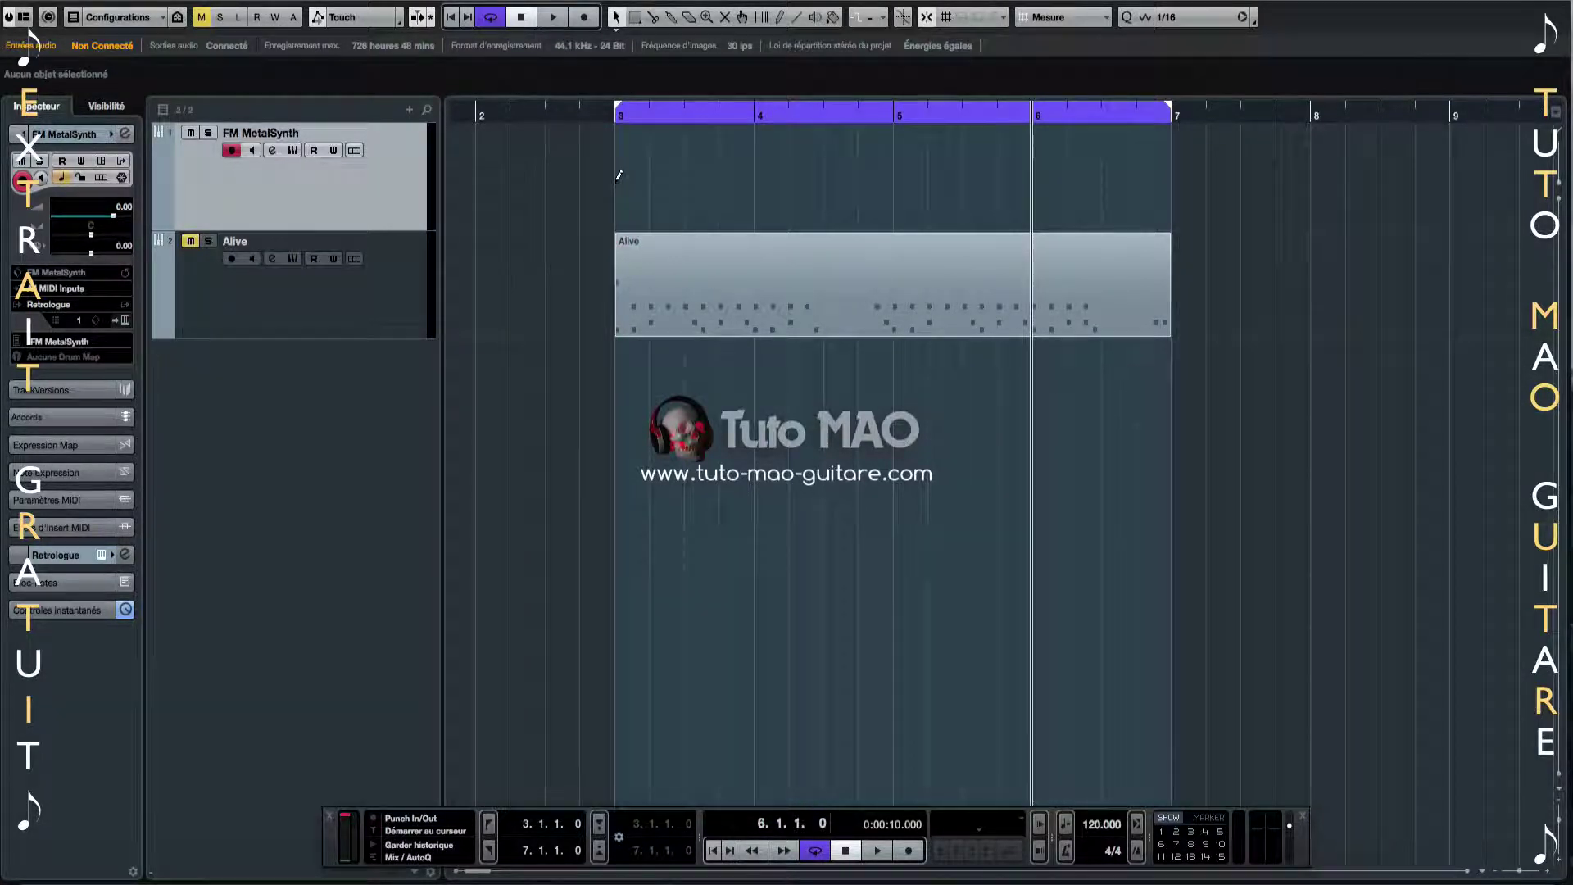
pyautogui.press('alt')
pyautogui.moveTo(619, 176); pyautogui.dragTo(1169, 203)
pyautogui.click(850, 175)
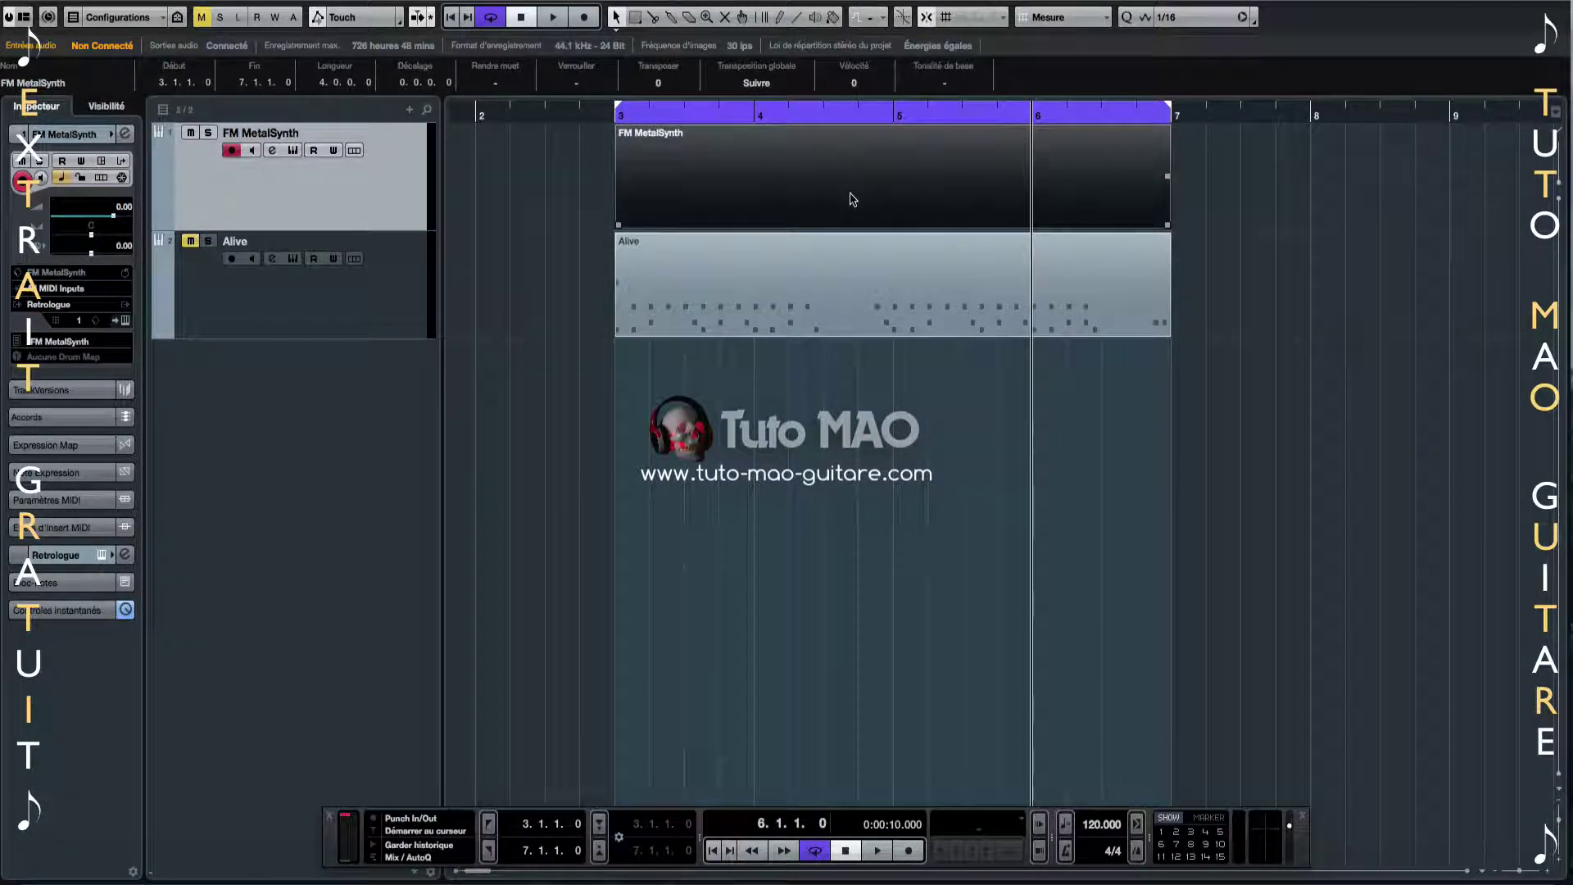
# Open the FM MetalSynth part in the Key Editor and set quantize to 1/4 with note length linked to quantization (Lié à la quantification)
pyautogui.doubleClick(849, 192)
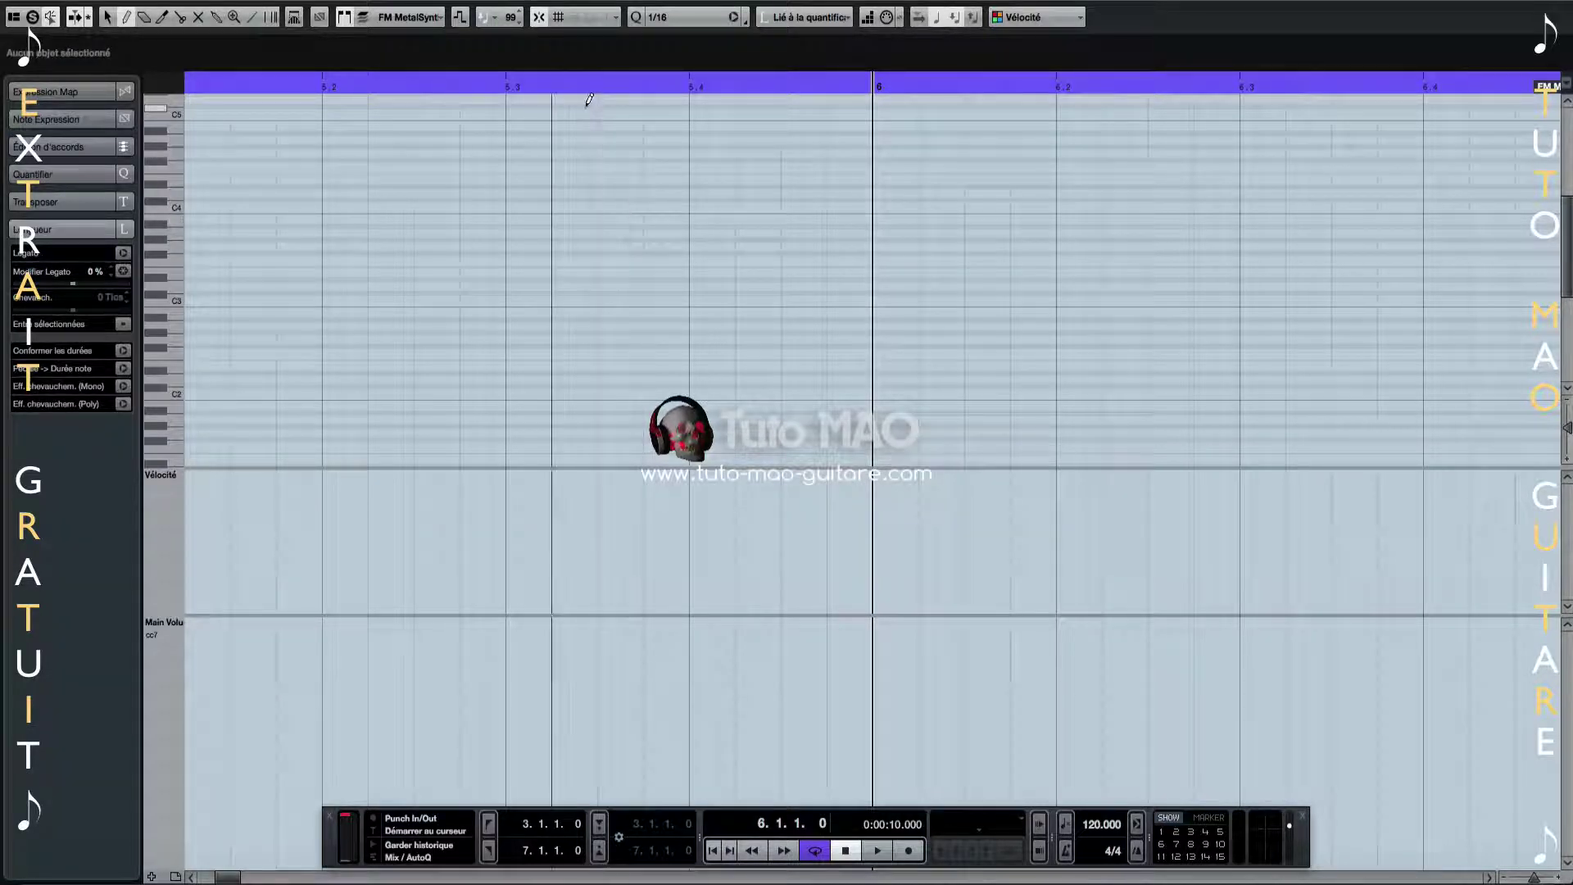
pyautogui.click(538, 17)
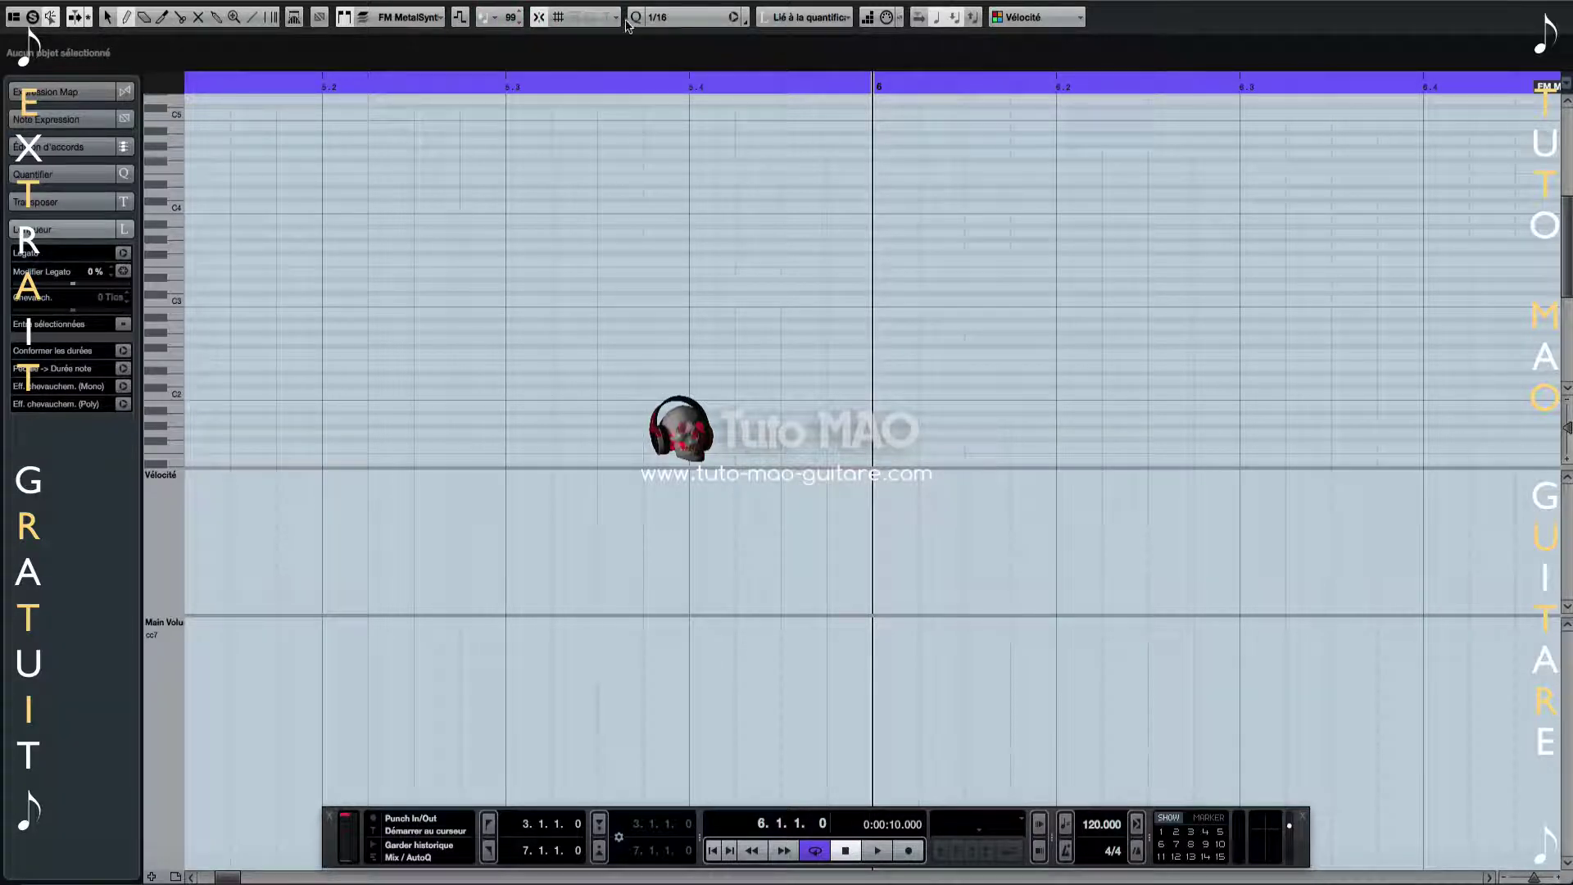
pyautogui.click(677, 18)
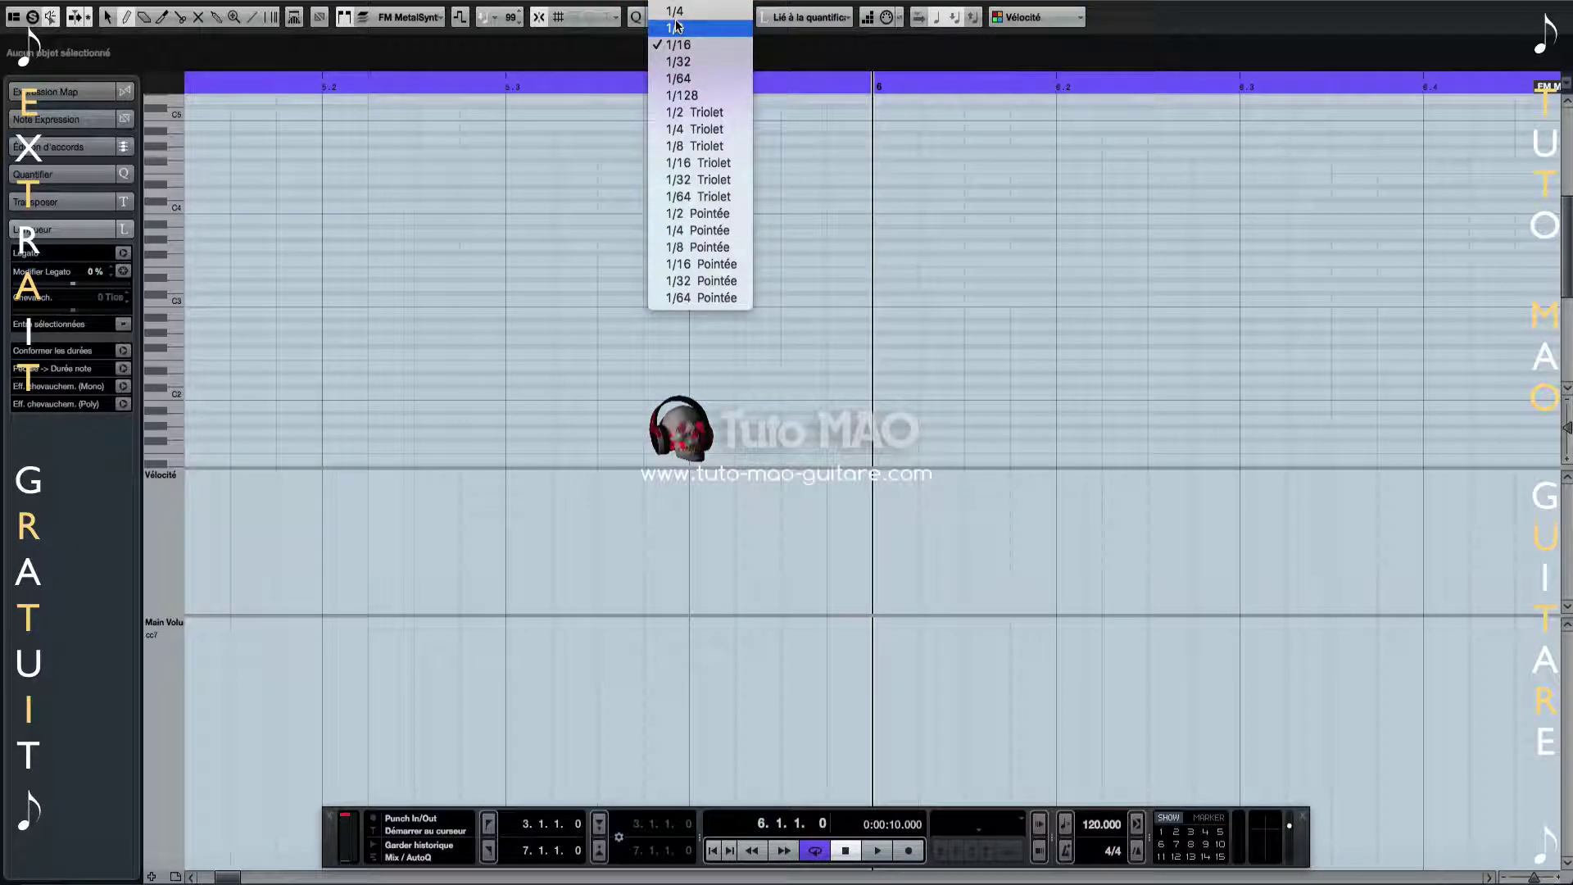
pyautogui.click(674, 10)
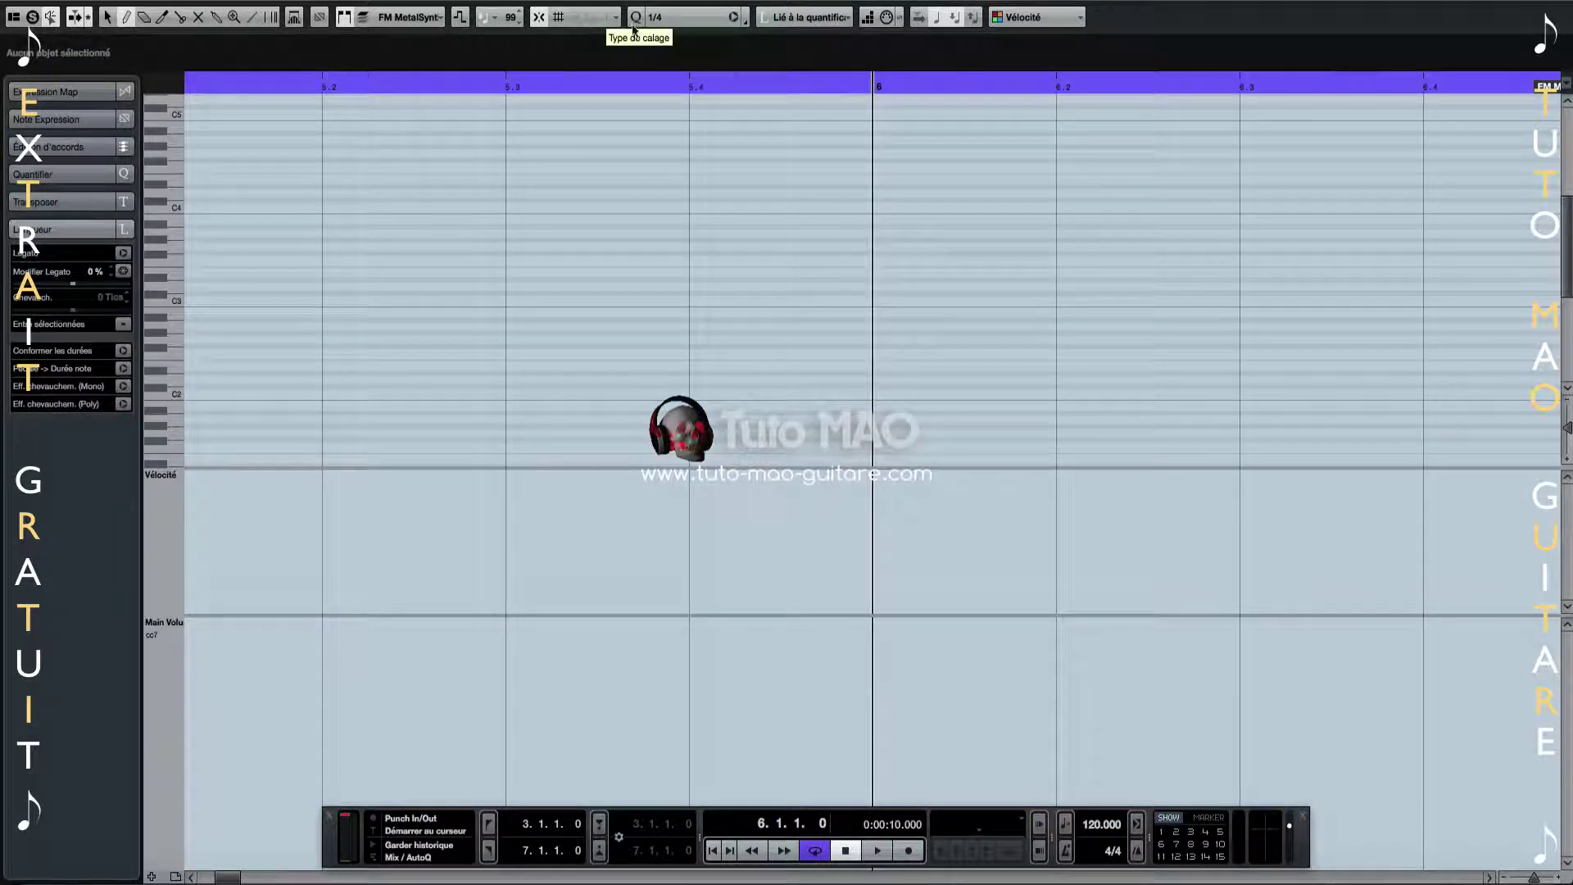
pyautogui.click(782, 18)
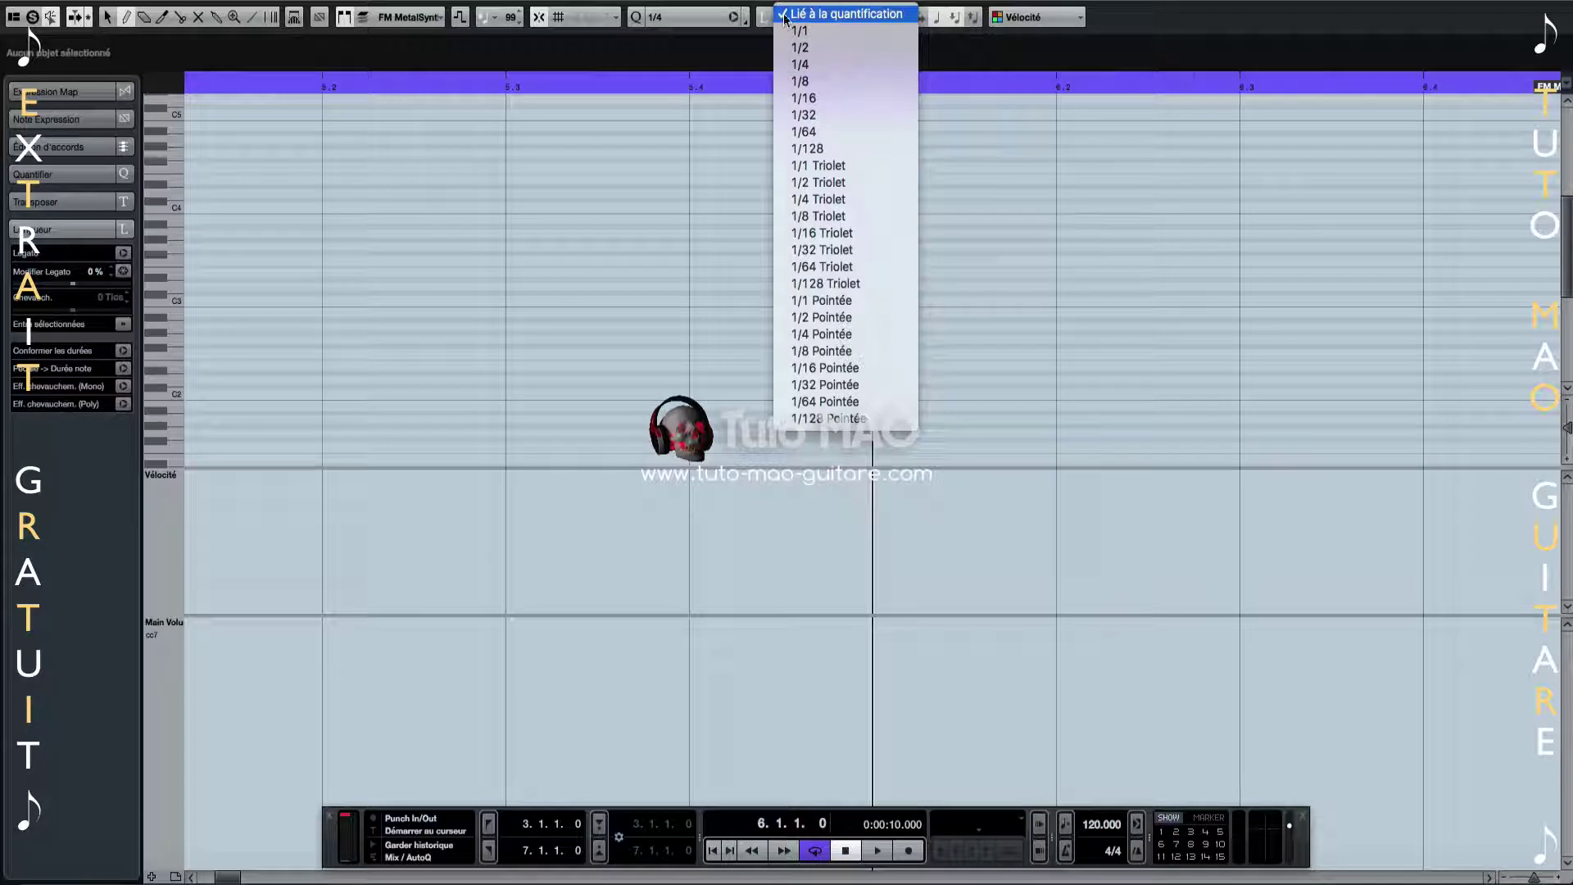
pyautogui.click(784, 16)
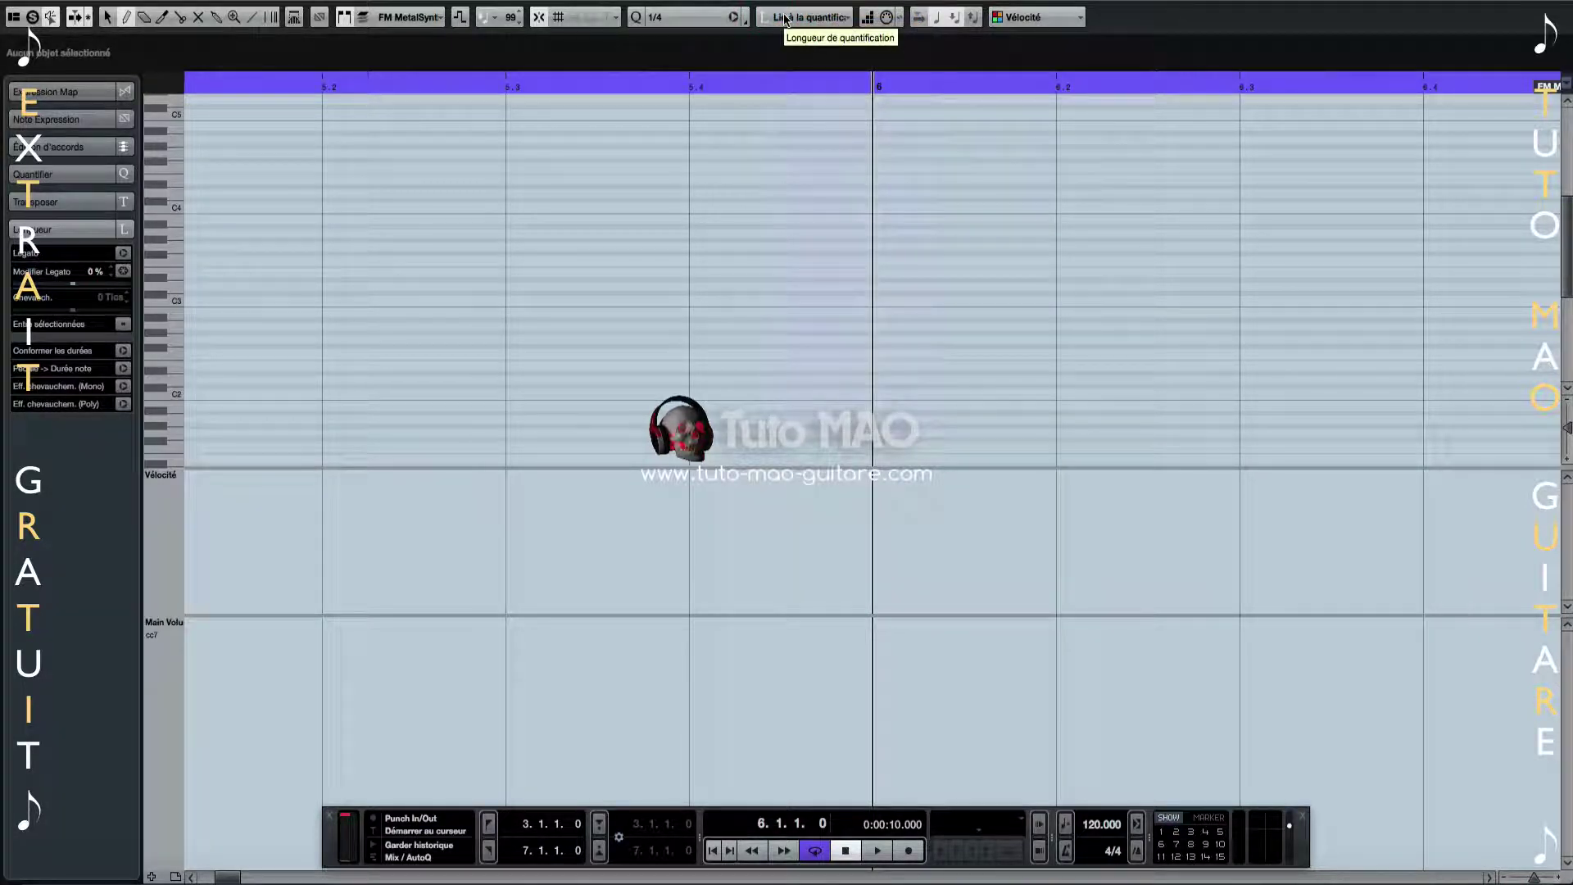
# Draw four ascending quarter notes across bar 5: C2, E2, G2 and C3
pyautogui.click(217, 391)
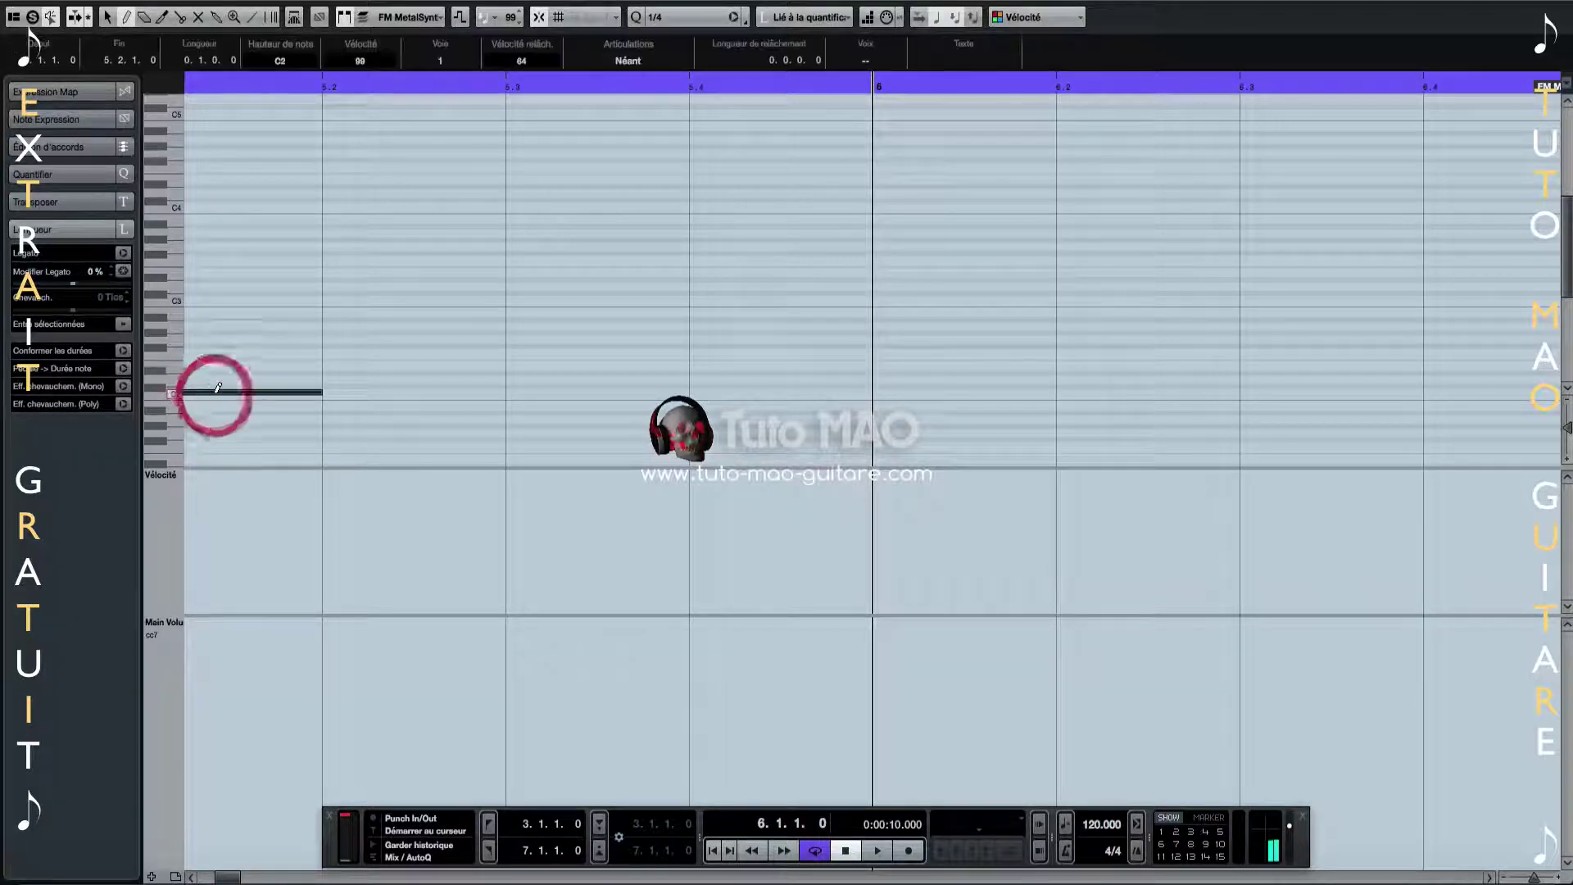
pyautogui.click(339, 364)
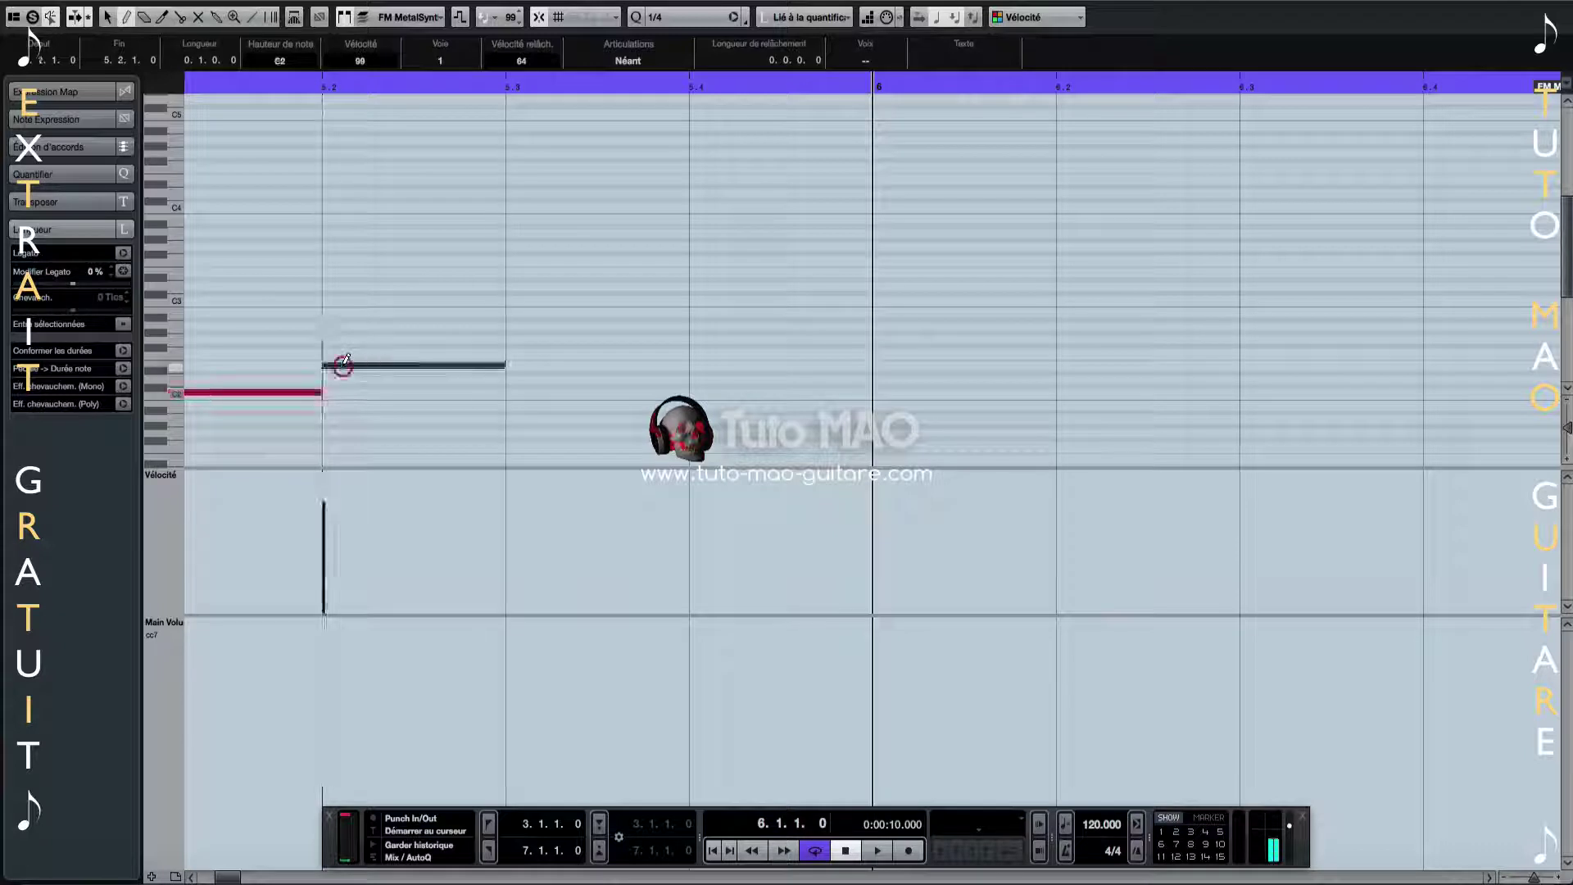
pyautogui.click(528, 337)
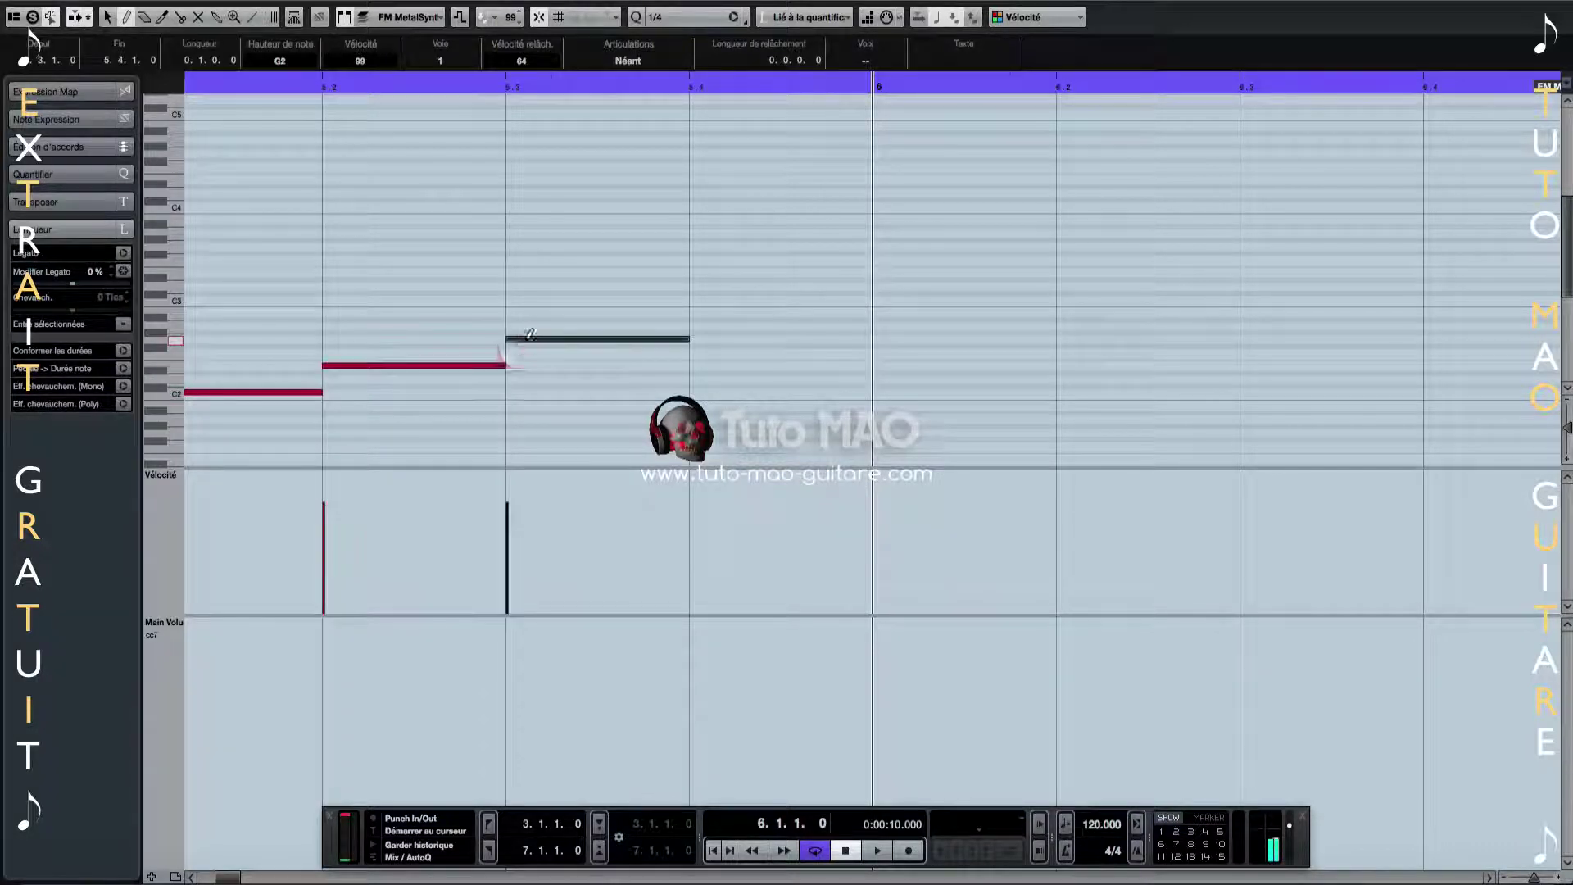
pyautogui.click(735, 298)
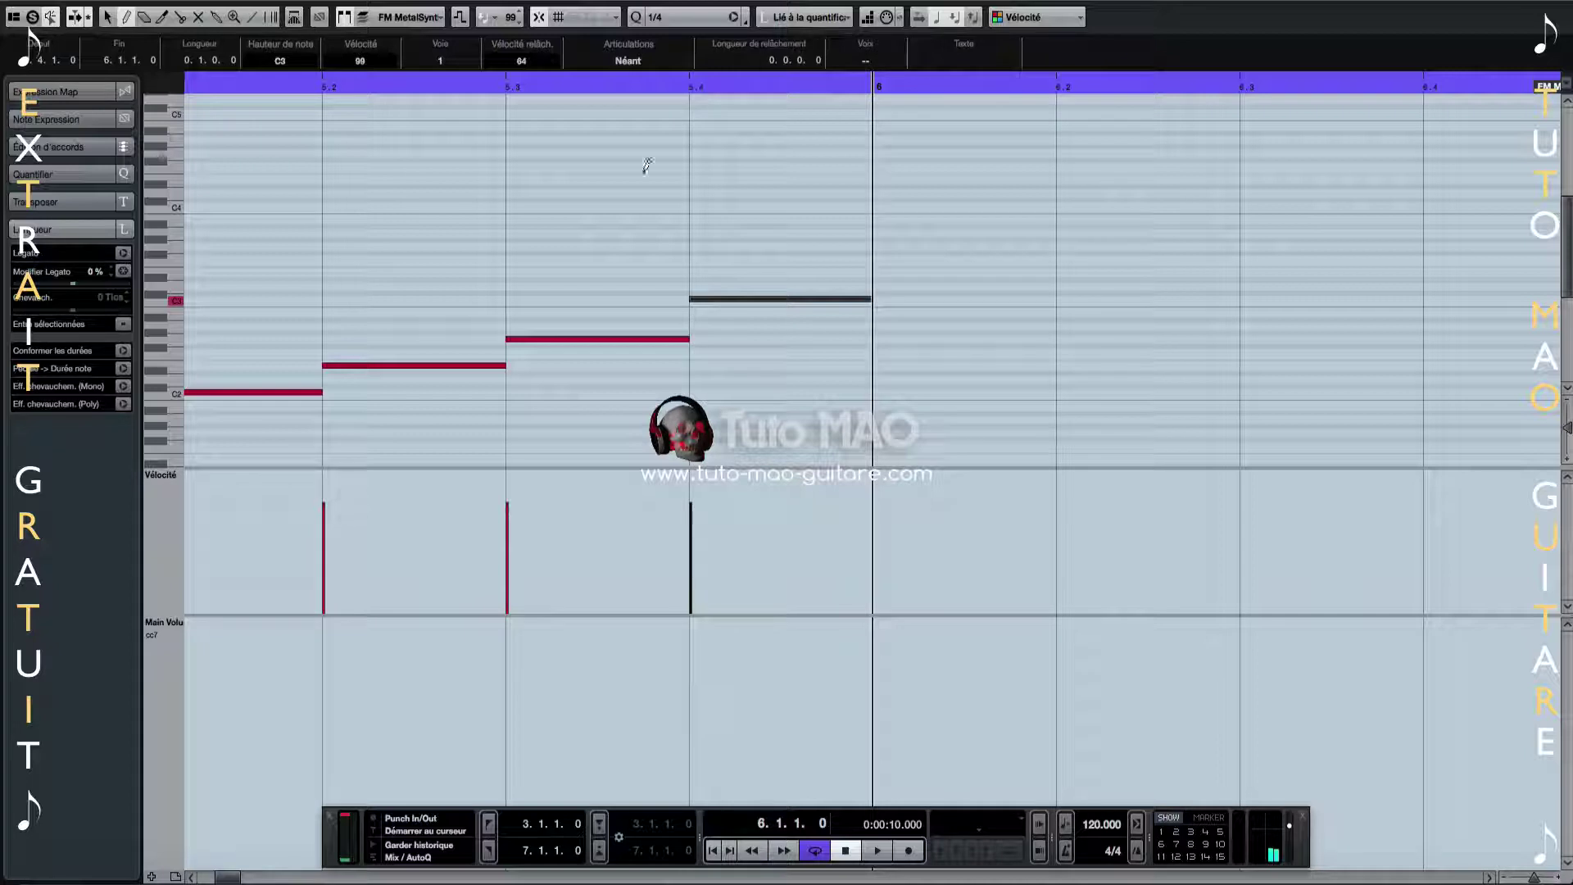
# Briefly play the part around bar 6, rewinding and fast-forwarding the playback position, and stop playback
pyautogui.press('space')
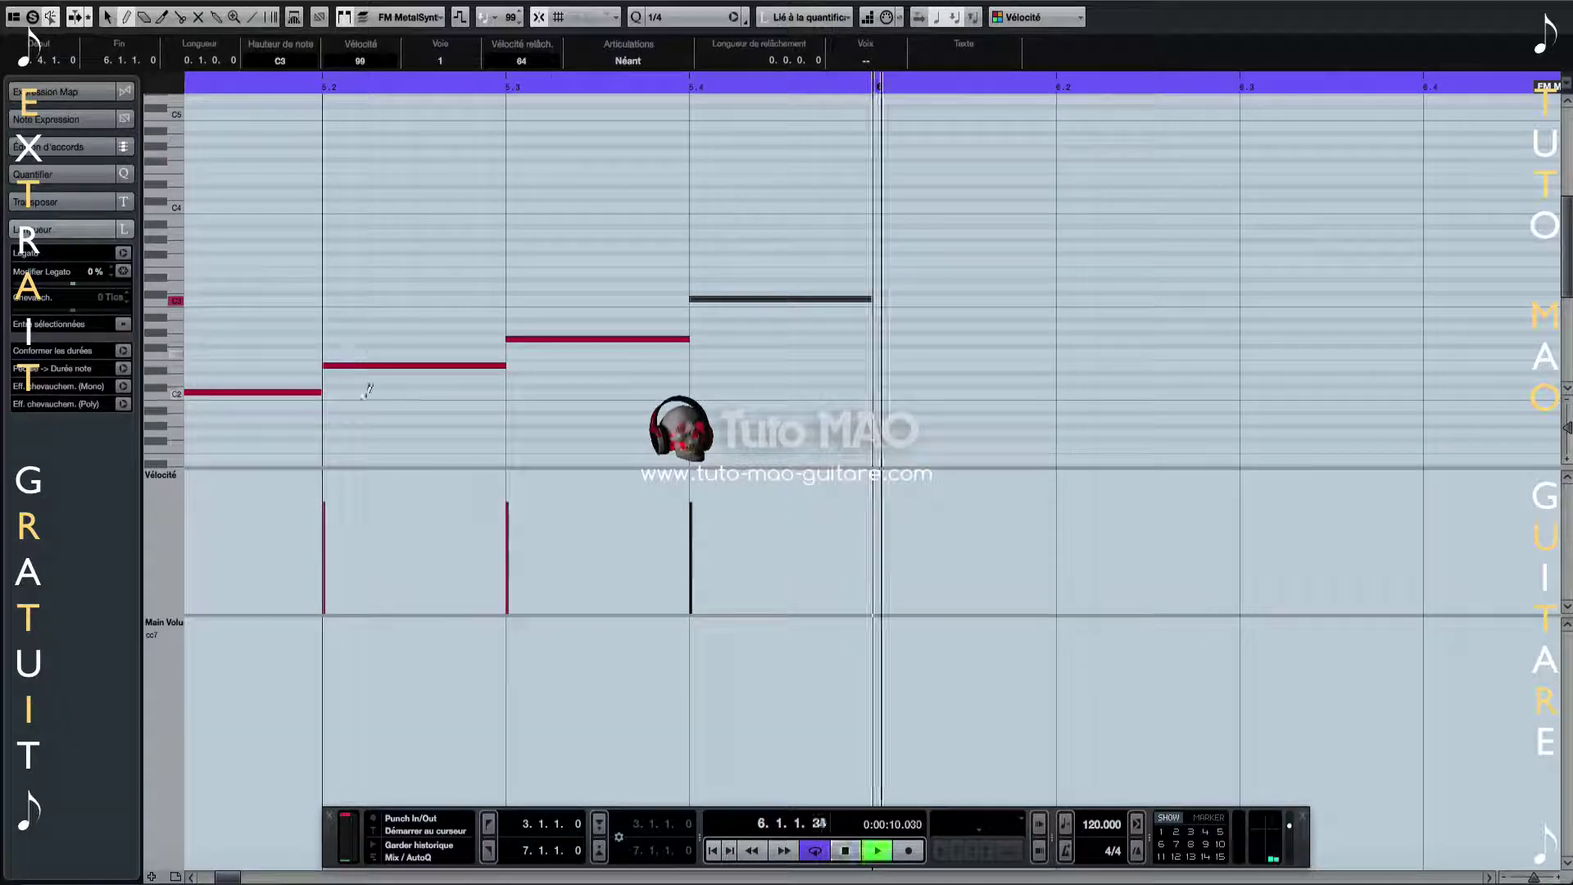
pyautogui.press('space')
pyautogui.click(752, 851)
pyautogui.click(783, 852)
pyautogui.press('space')
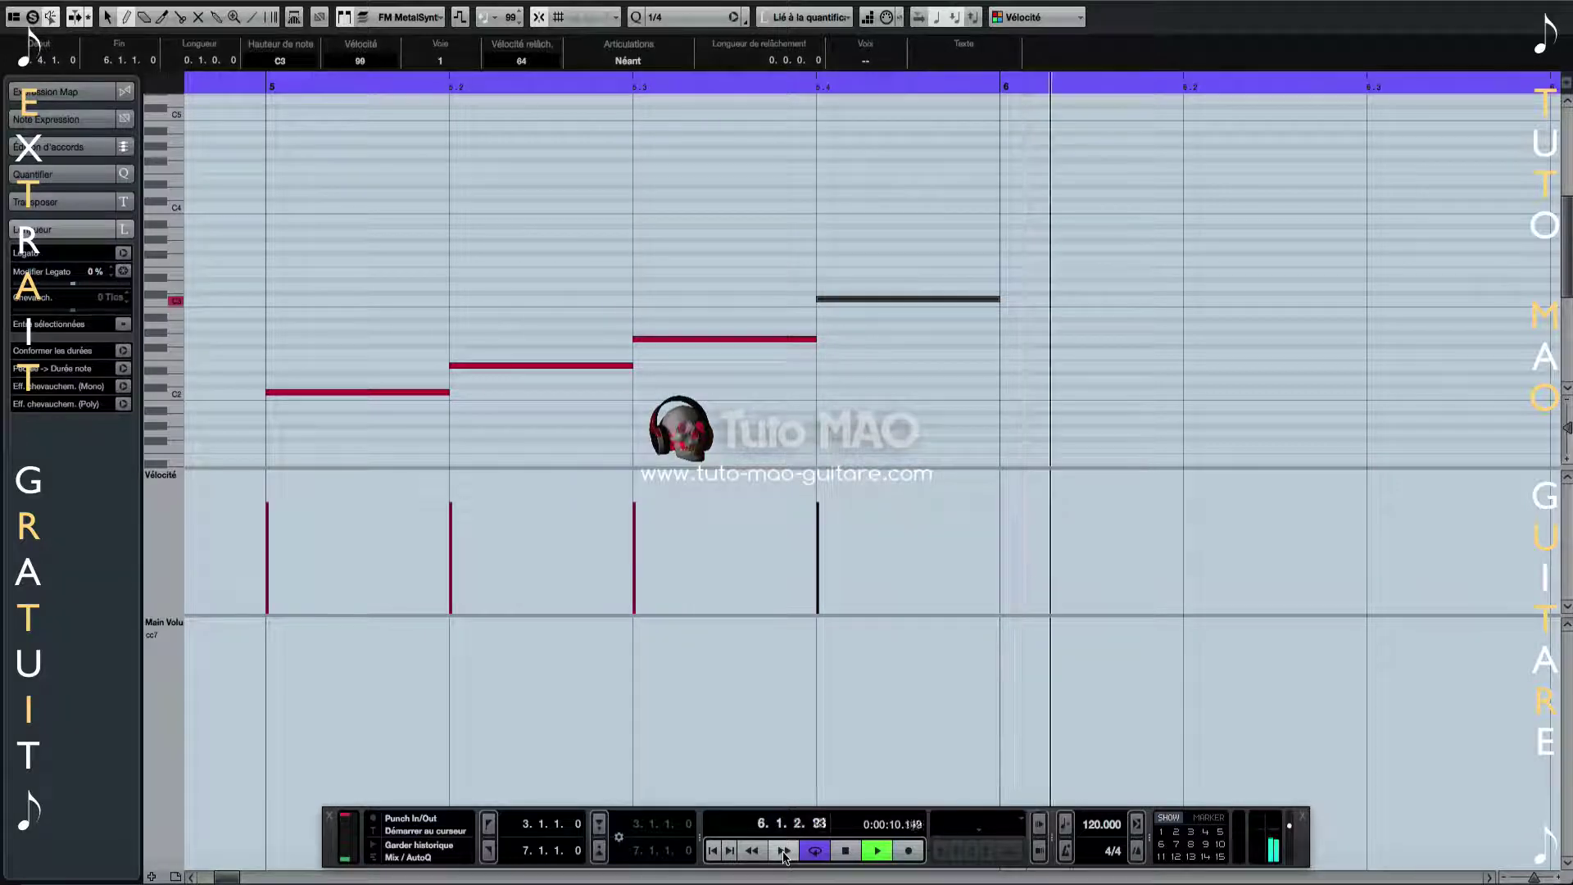
pyautogui.press('space')
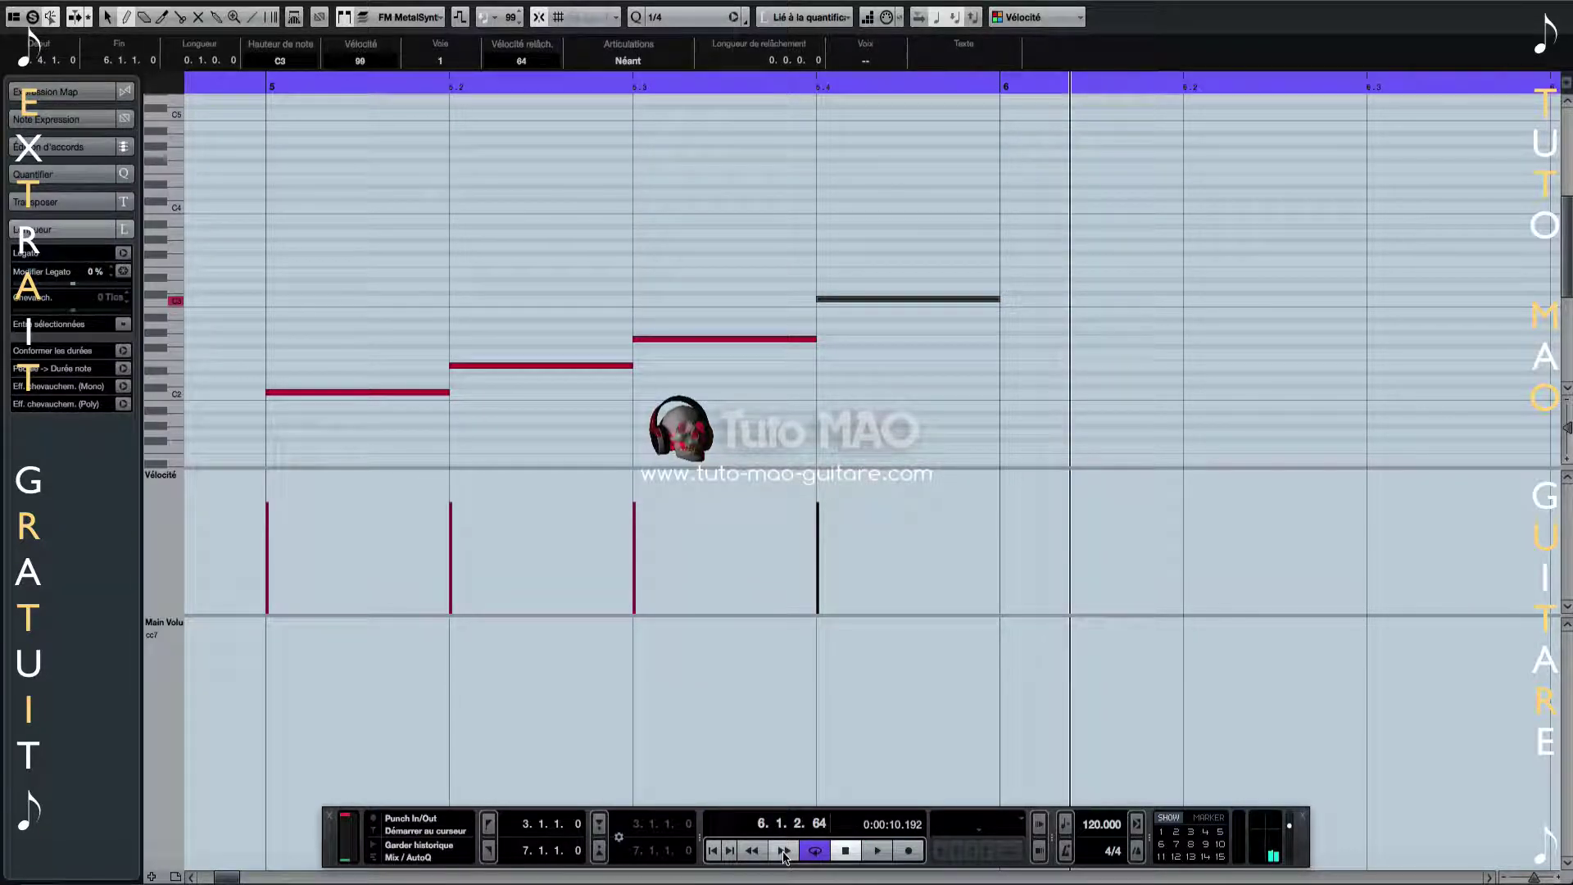
# Undo the four notes drawn in bar 5 of the FM MetalSynth part
pyautogui.click(975, 346)
pyautogui.press('super+z')
pyautogui.press('super+z')
pyautogui.press('super+z')
pyautogui.press('super+z')
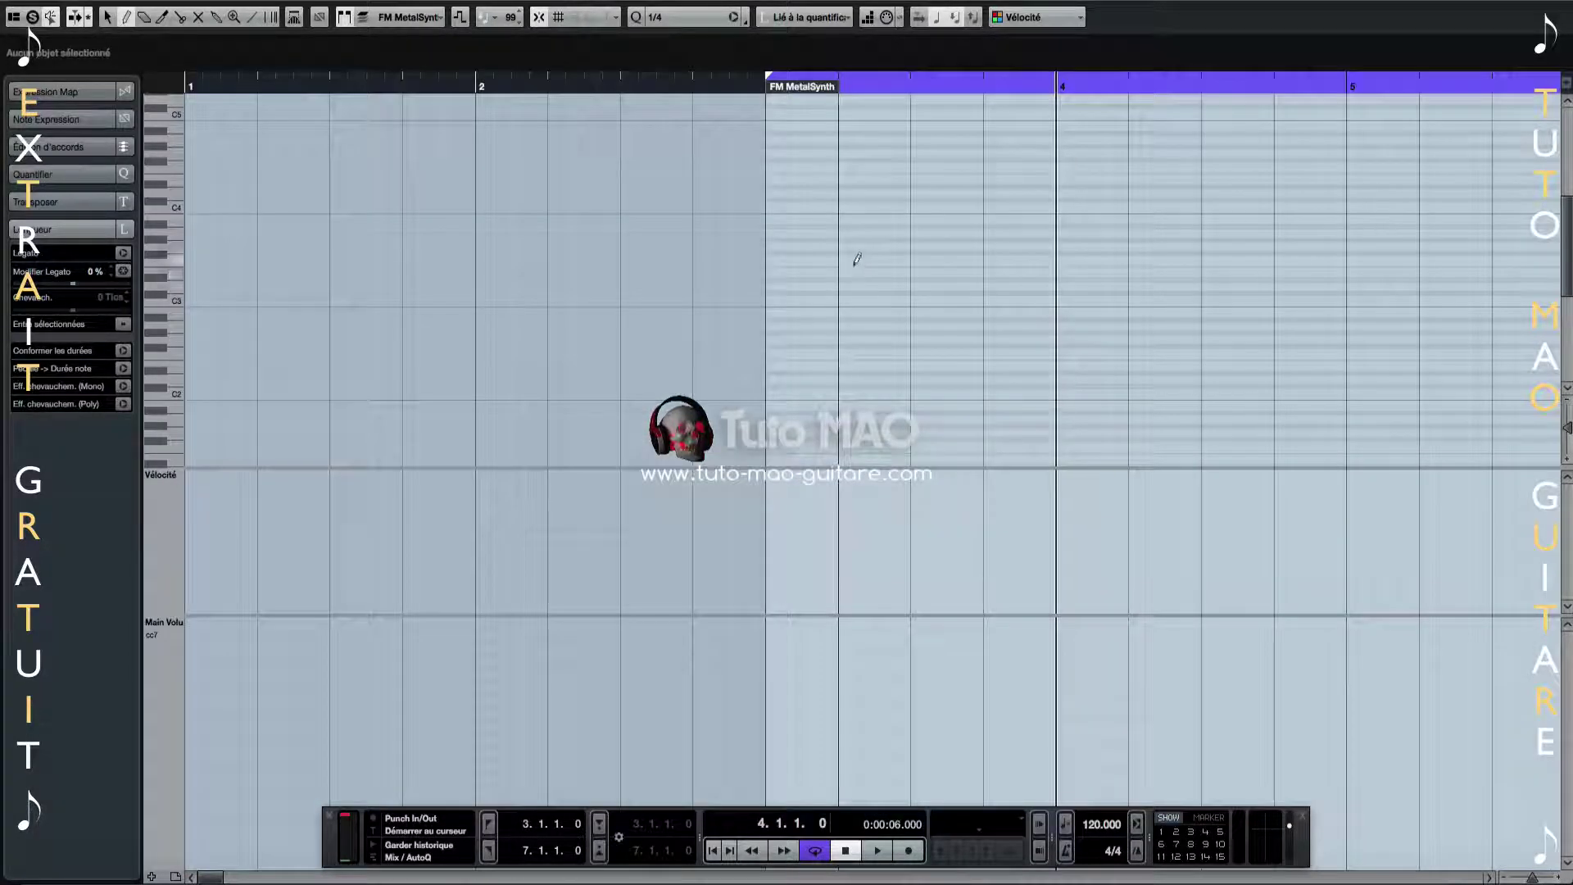
# Switch to the Select tool and insert quarter notes G2, B2, E3 and B3 on the four beats of bar 3
pyautogui.click(855, 268)
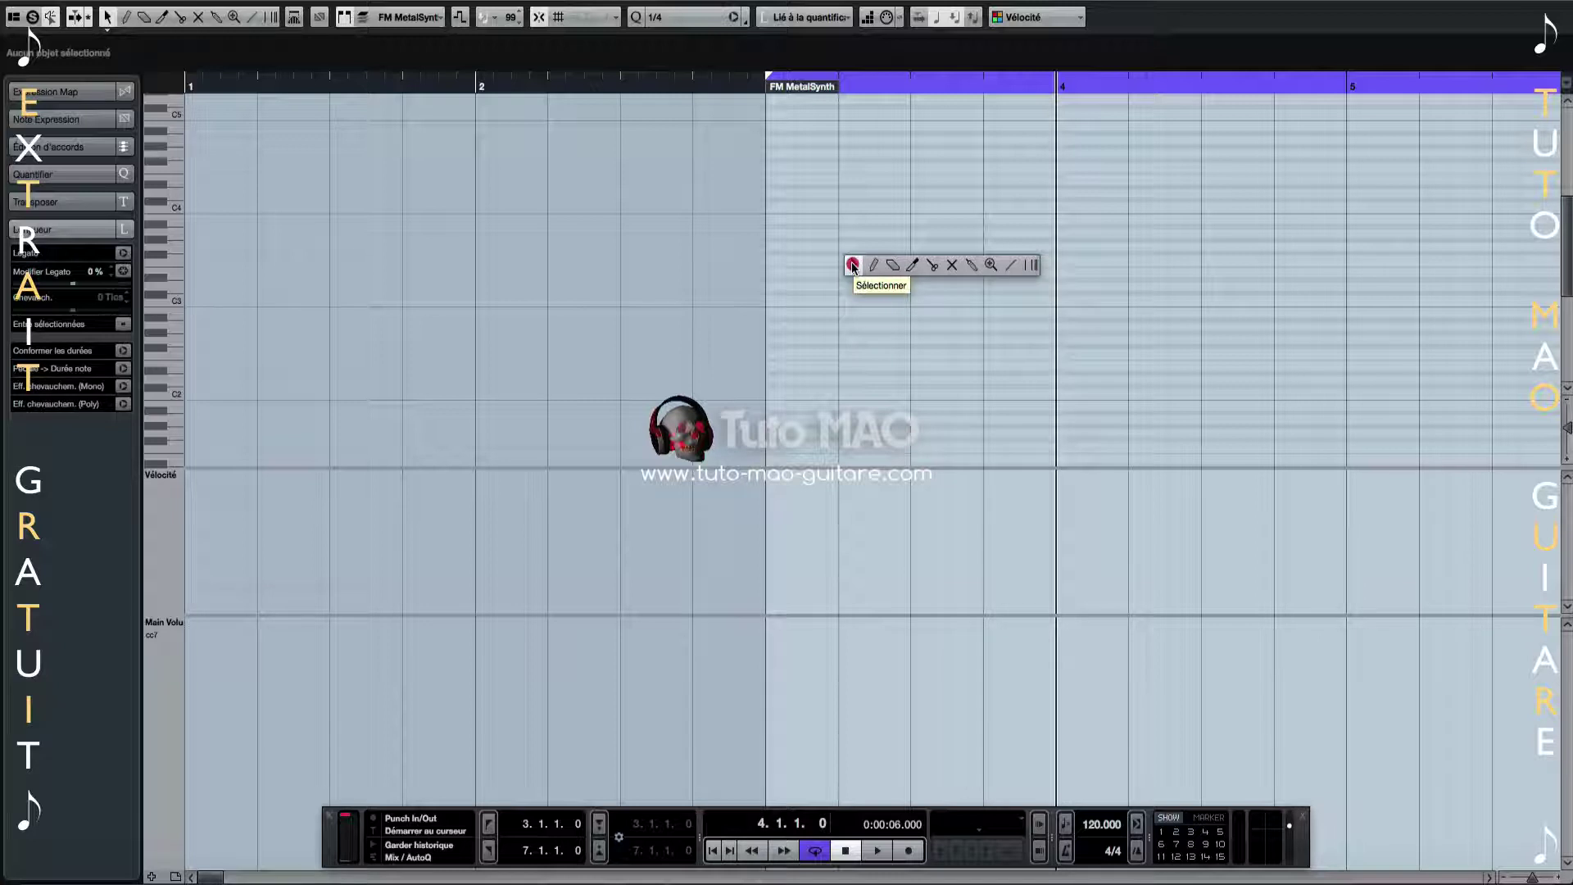
pyautogui.click(852, 267)
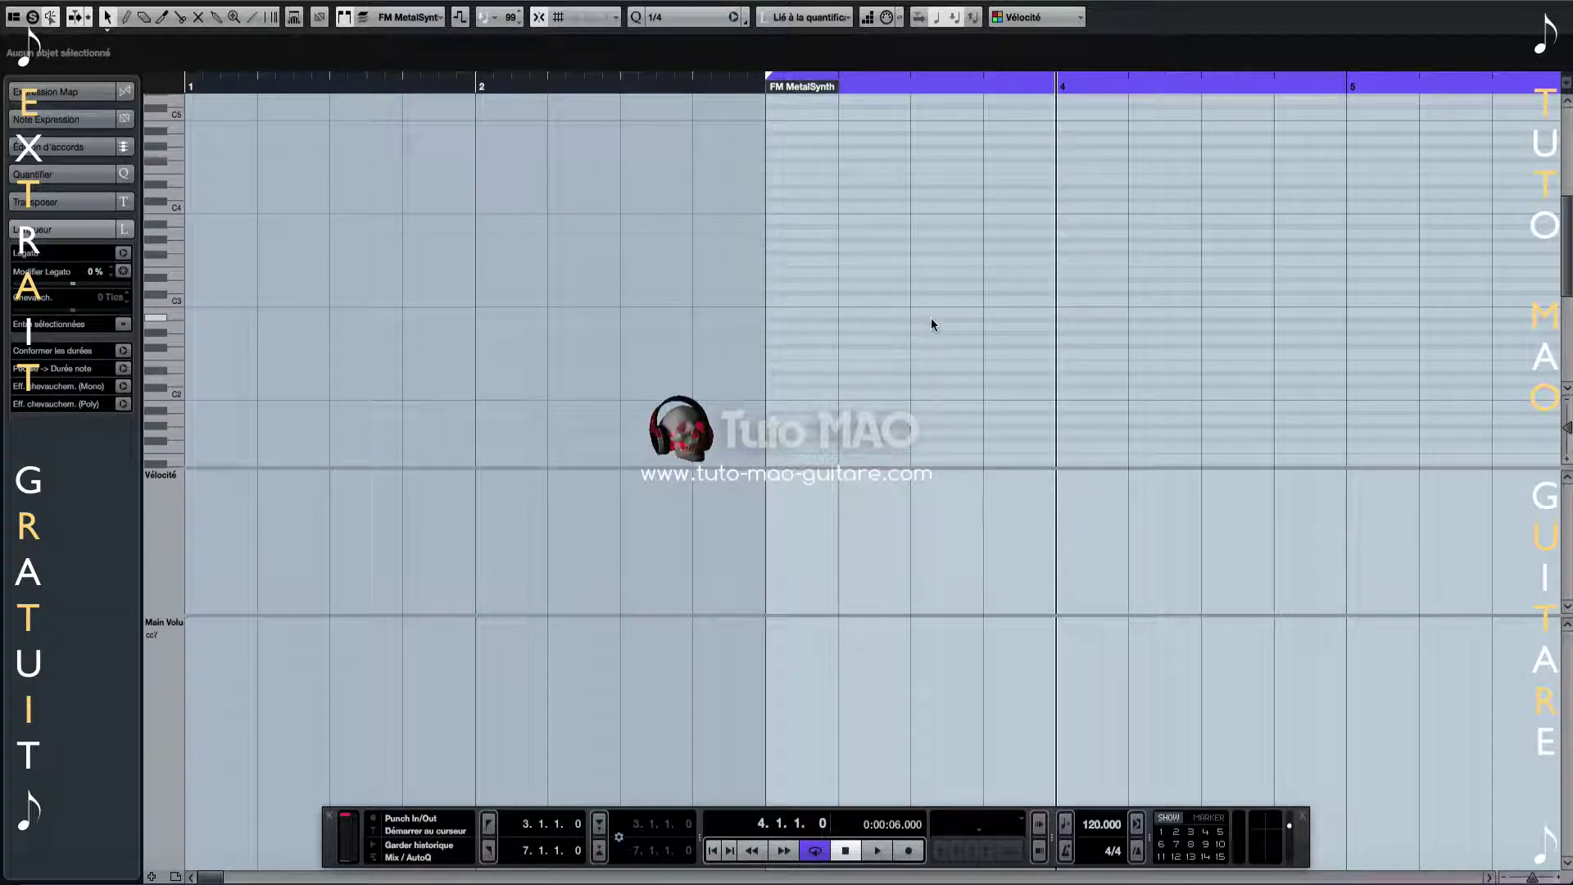
pyautogui.click(788, 338)
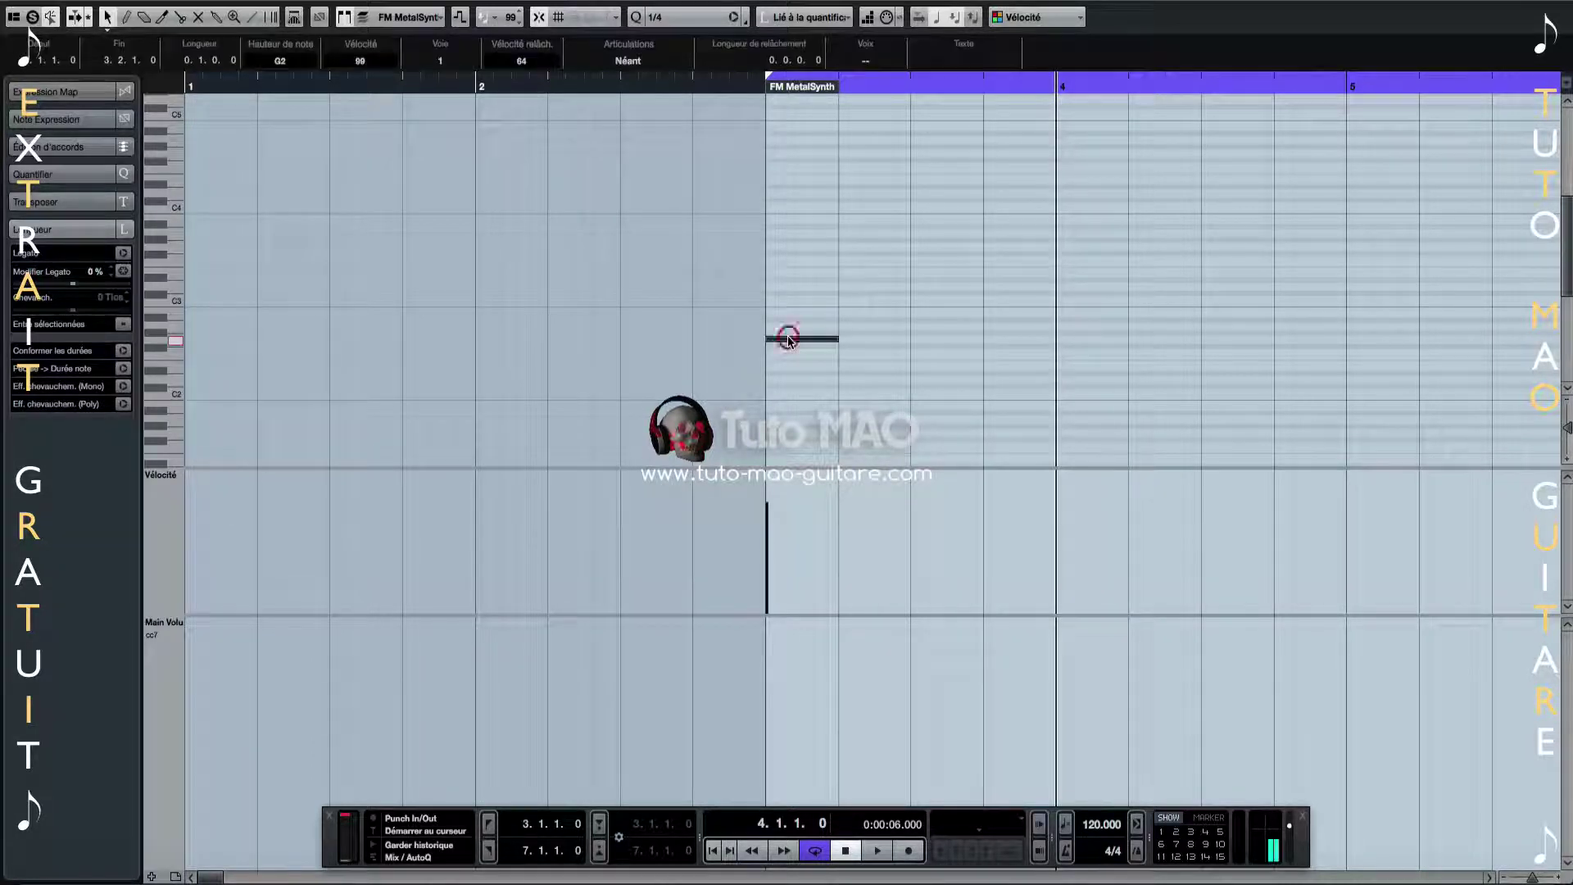
pyautogui.click(862, 311)
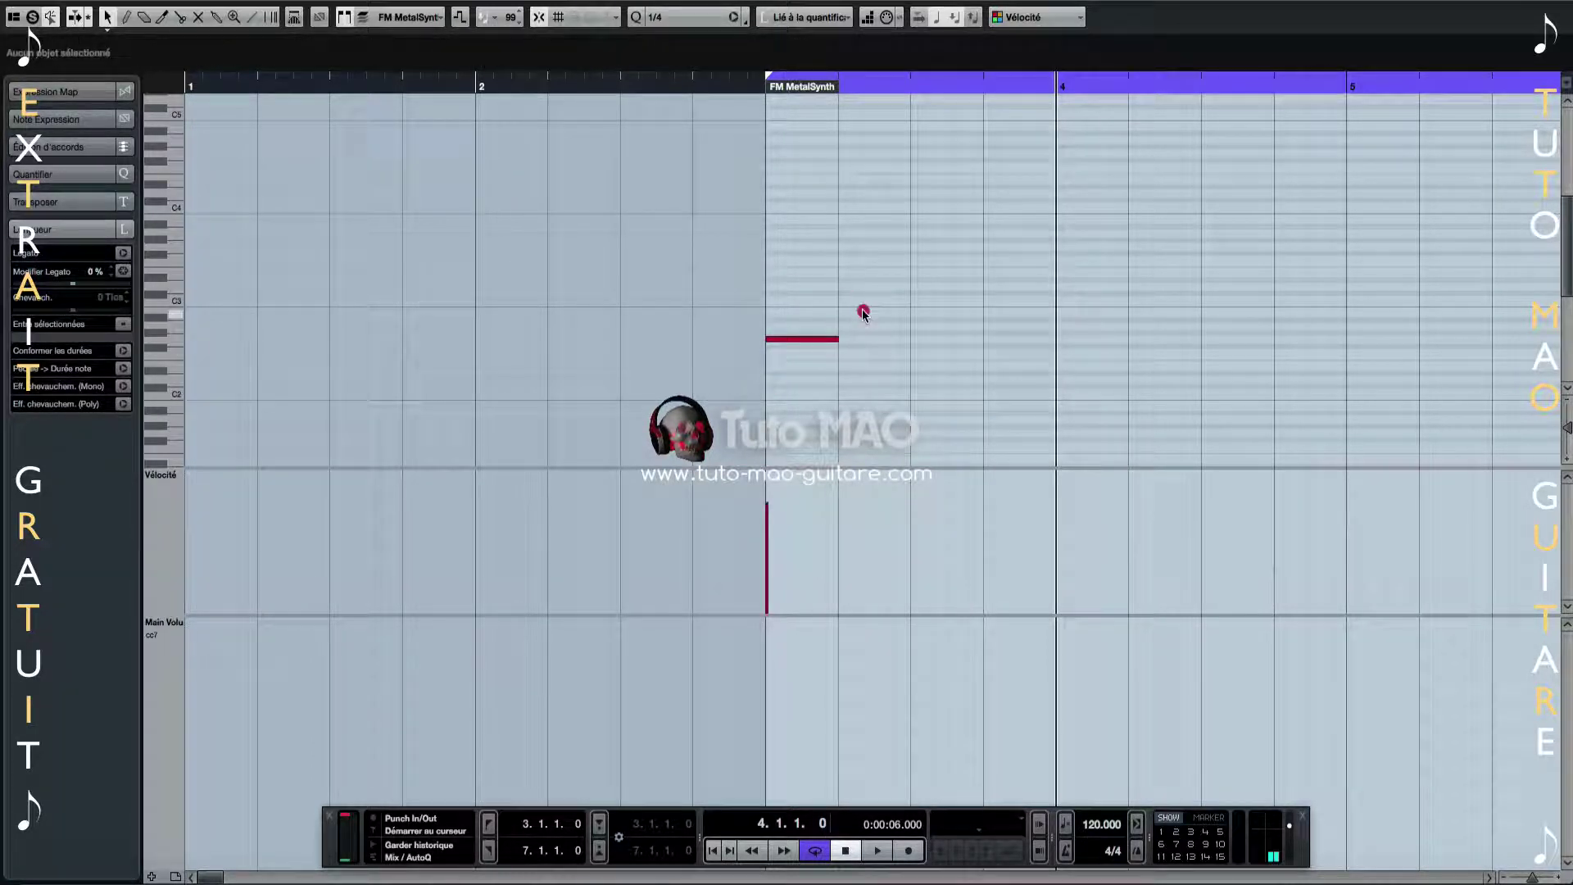
pyautogui.click(942, 270)
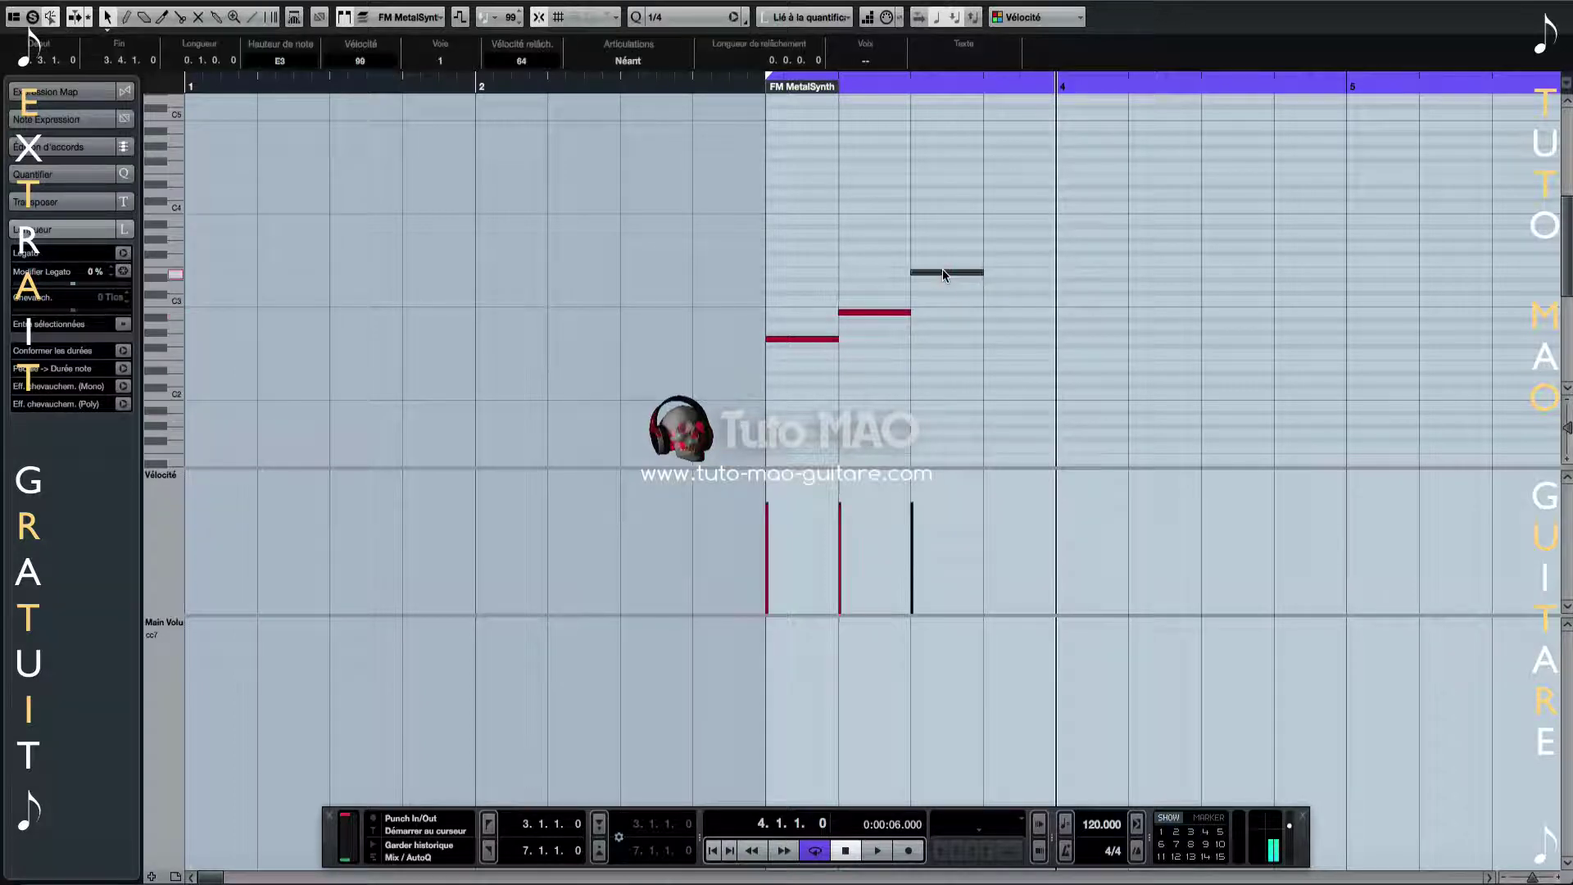
pyautogui.click(1013, 218)
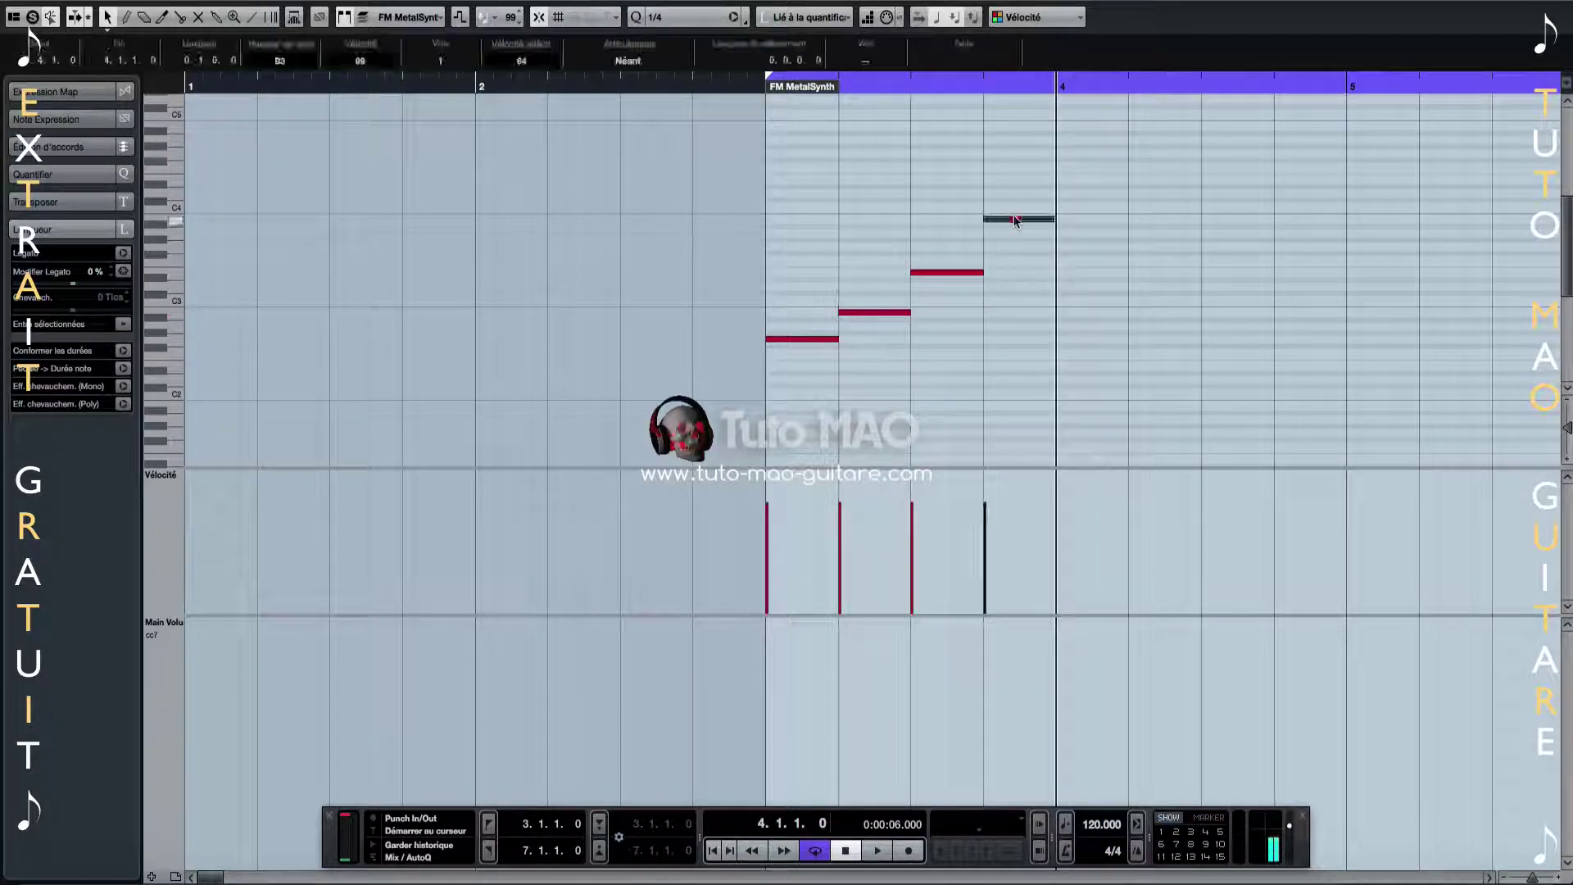
# Insert quarter notes G3, D3 and A2 on the first three beats of bar 4 using the Select tool
pyautogui.click(1097, 245)
pyautogui.click(1166, 285)
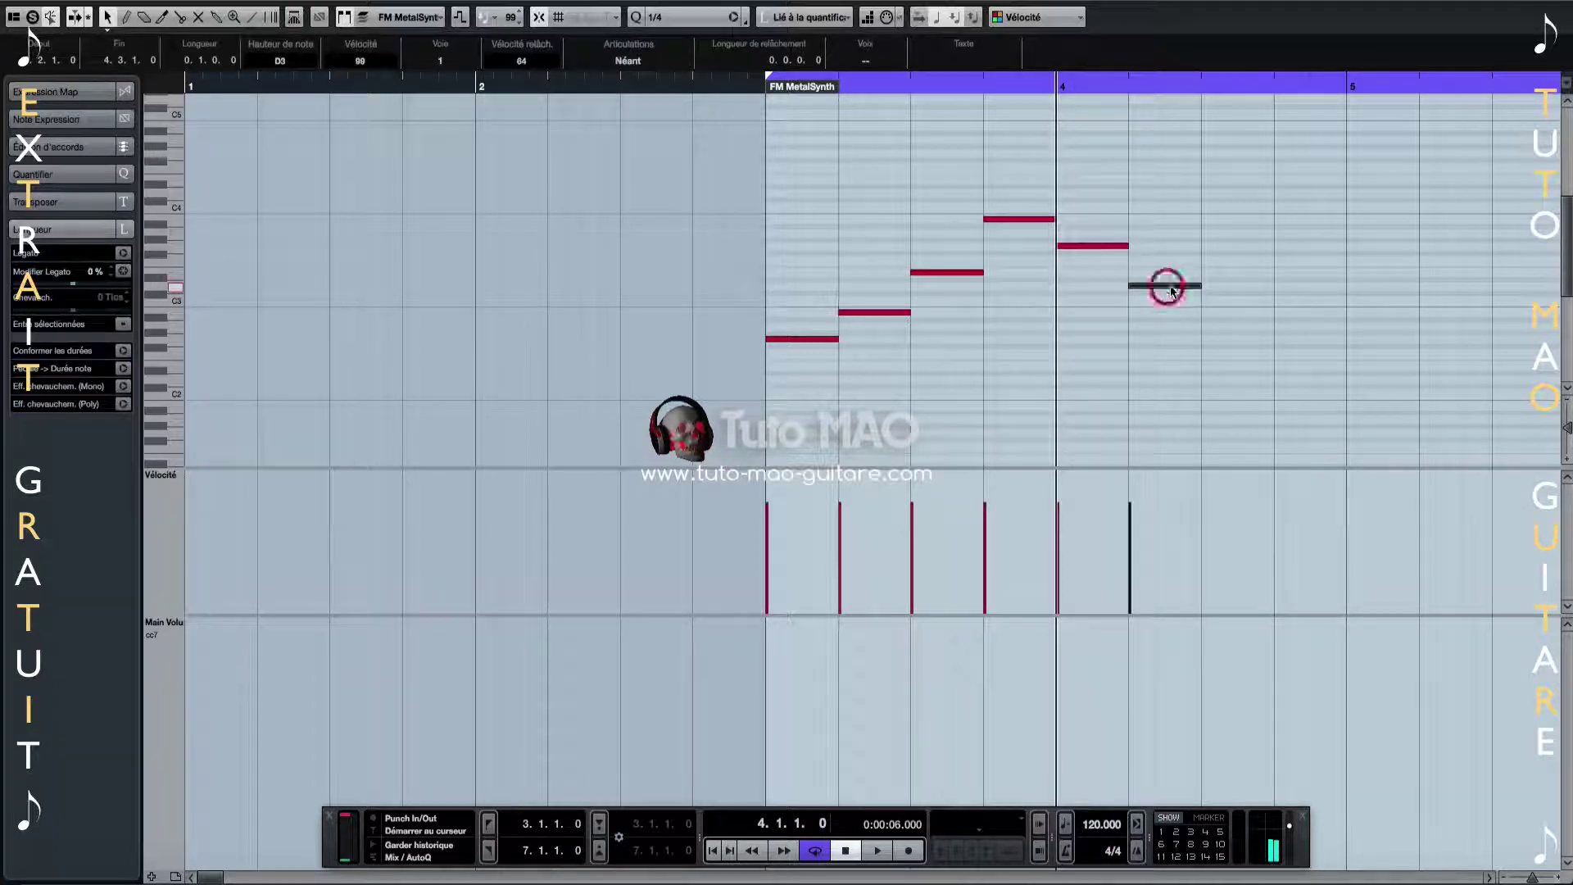
pyautogui.click(1251, 325)
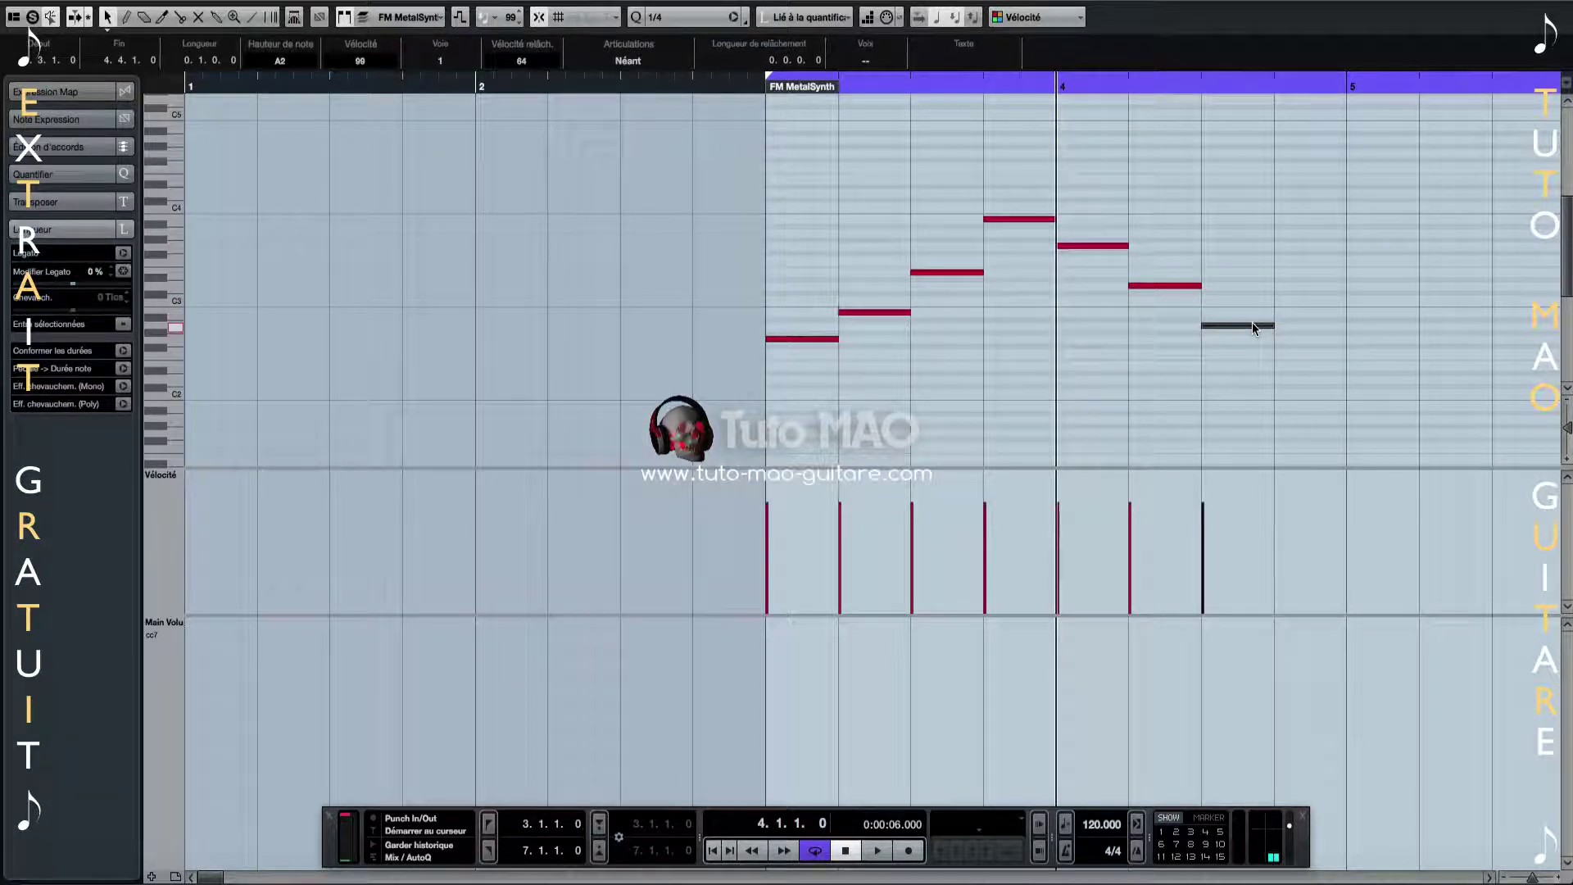
# Switch to the Draw tool and add quarter notes D3 on beat 4 of bar 4 and G#3 at bar 5
pyautogui.rightClick(982, 324)
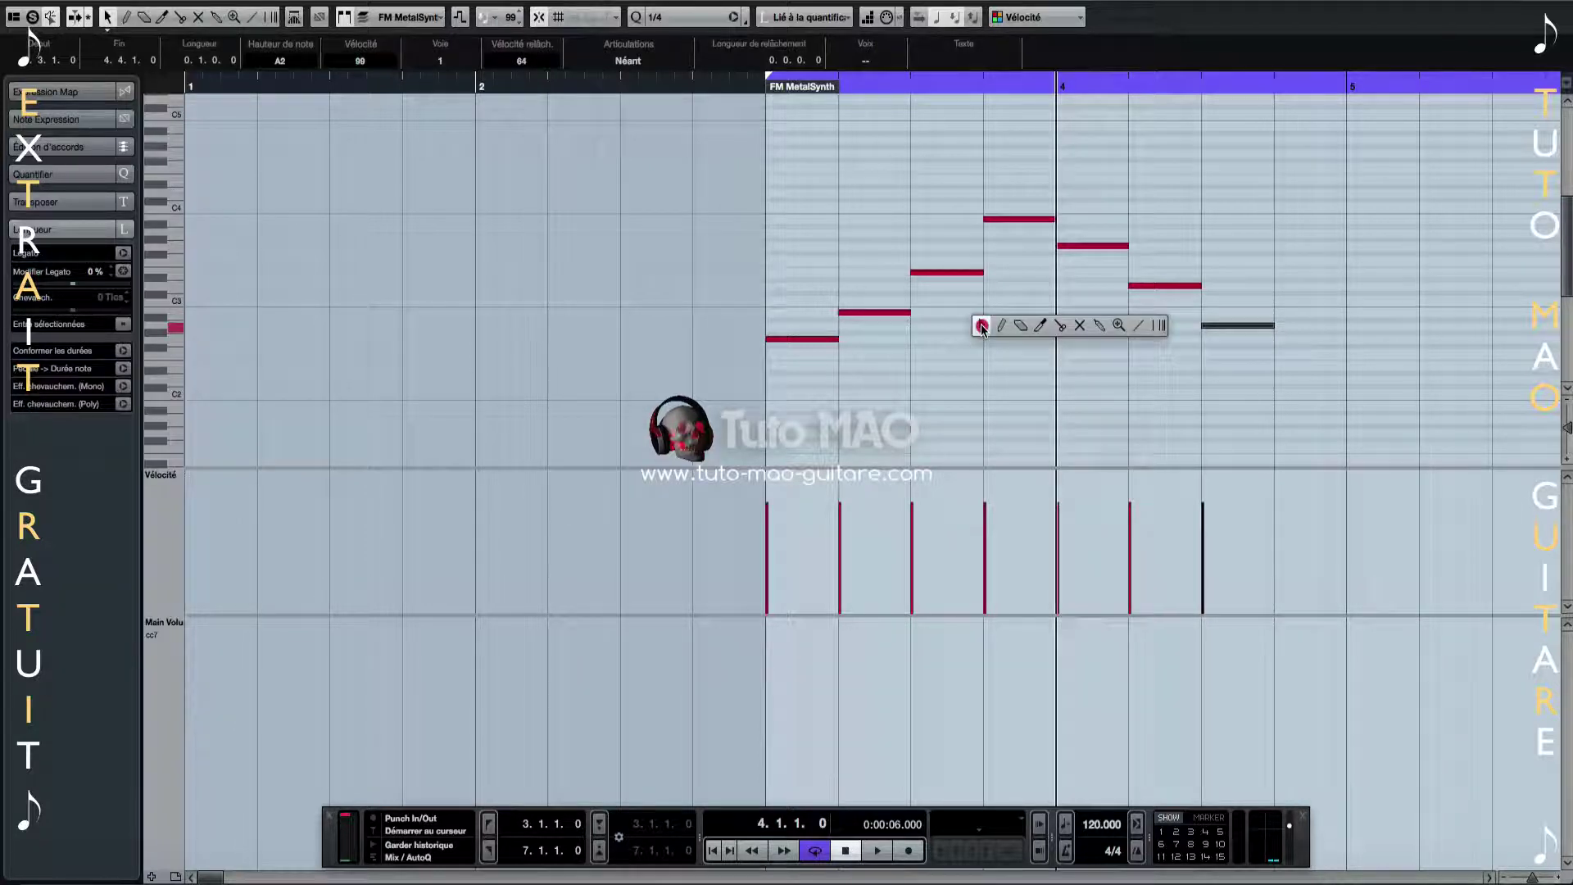
pyautogui.click(1000, 326)
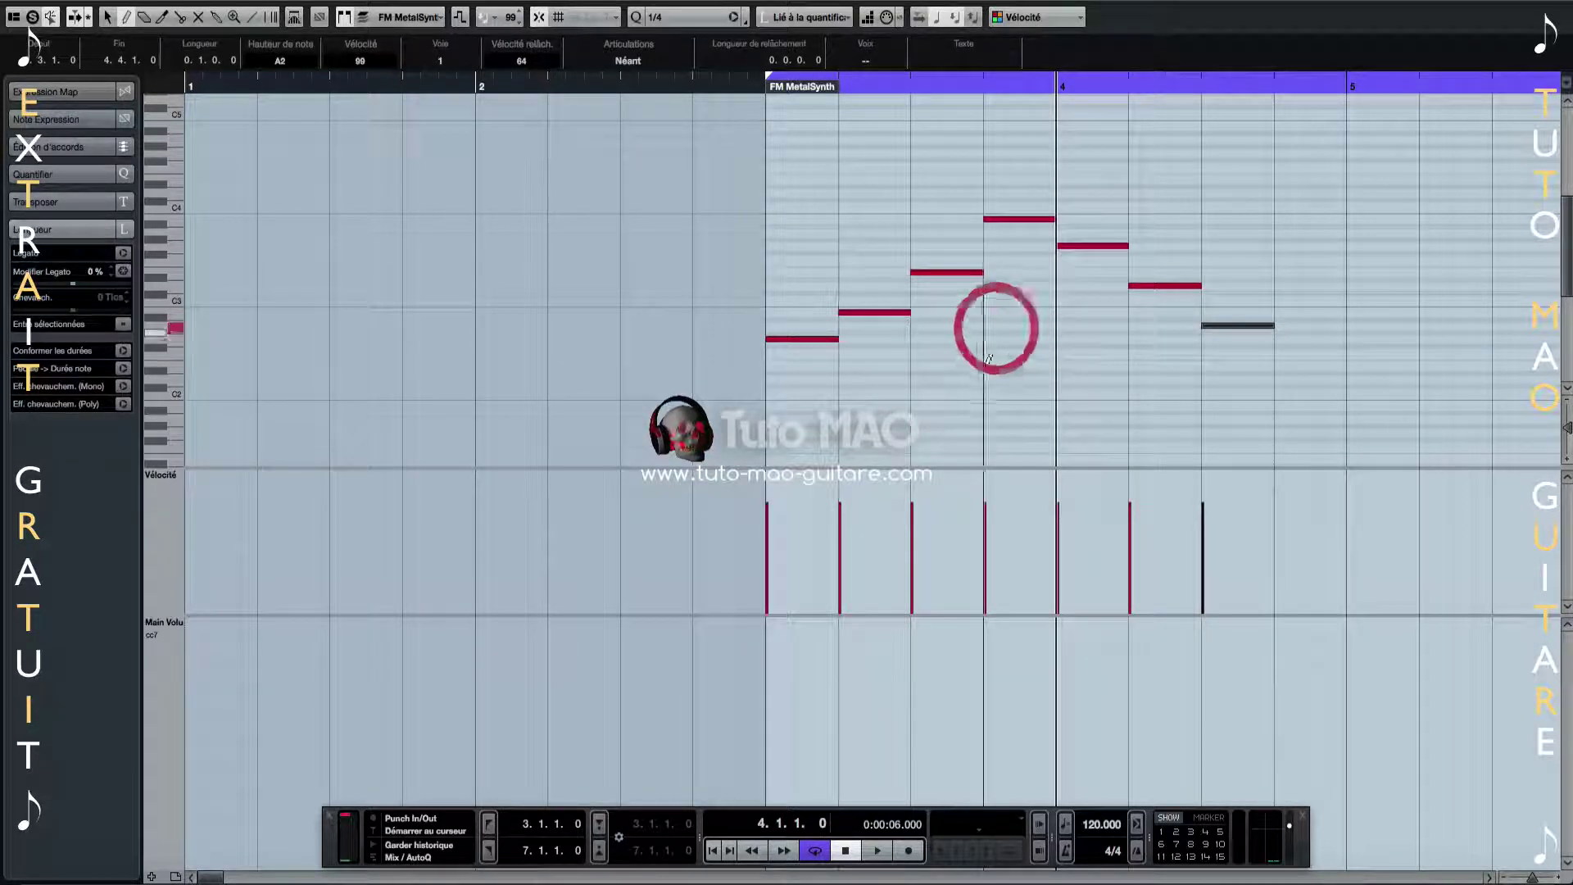
pyautogui.click(1308, 284)
pyautogui.click(1404, 239)
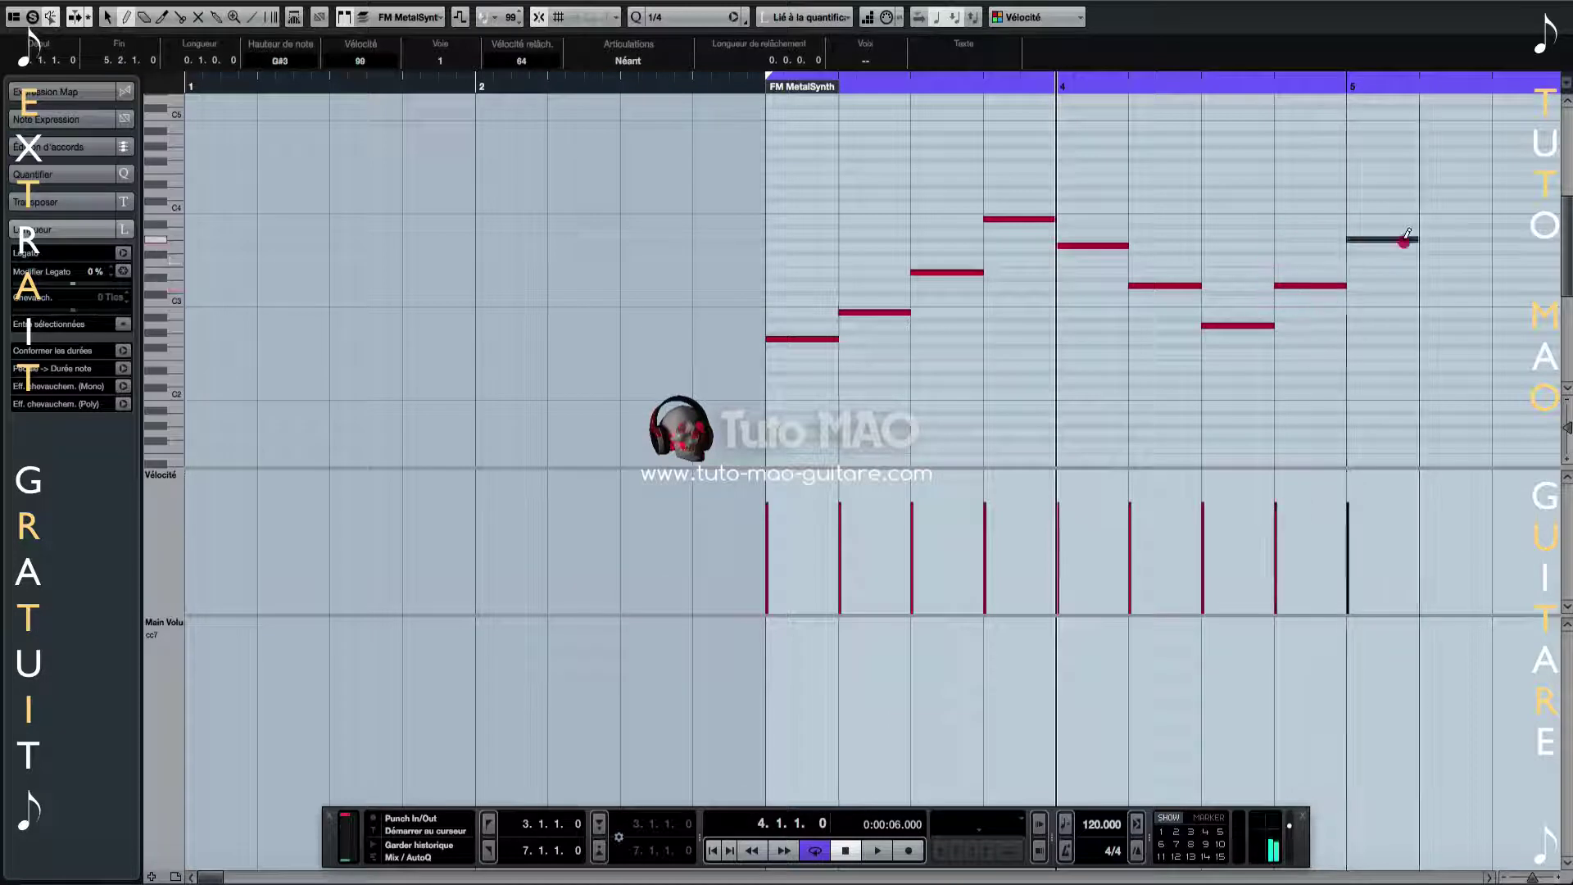
# Return to the Select tool and undo the last five notes, keeping only the four in bar 3
pyautogui.rightClick(1232, 207)
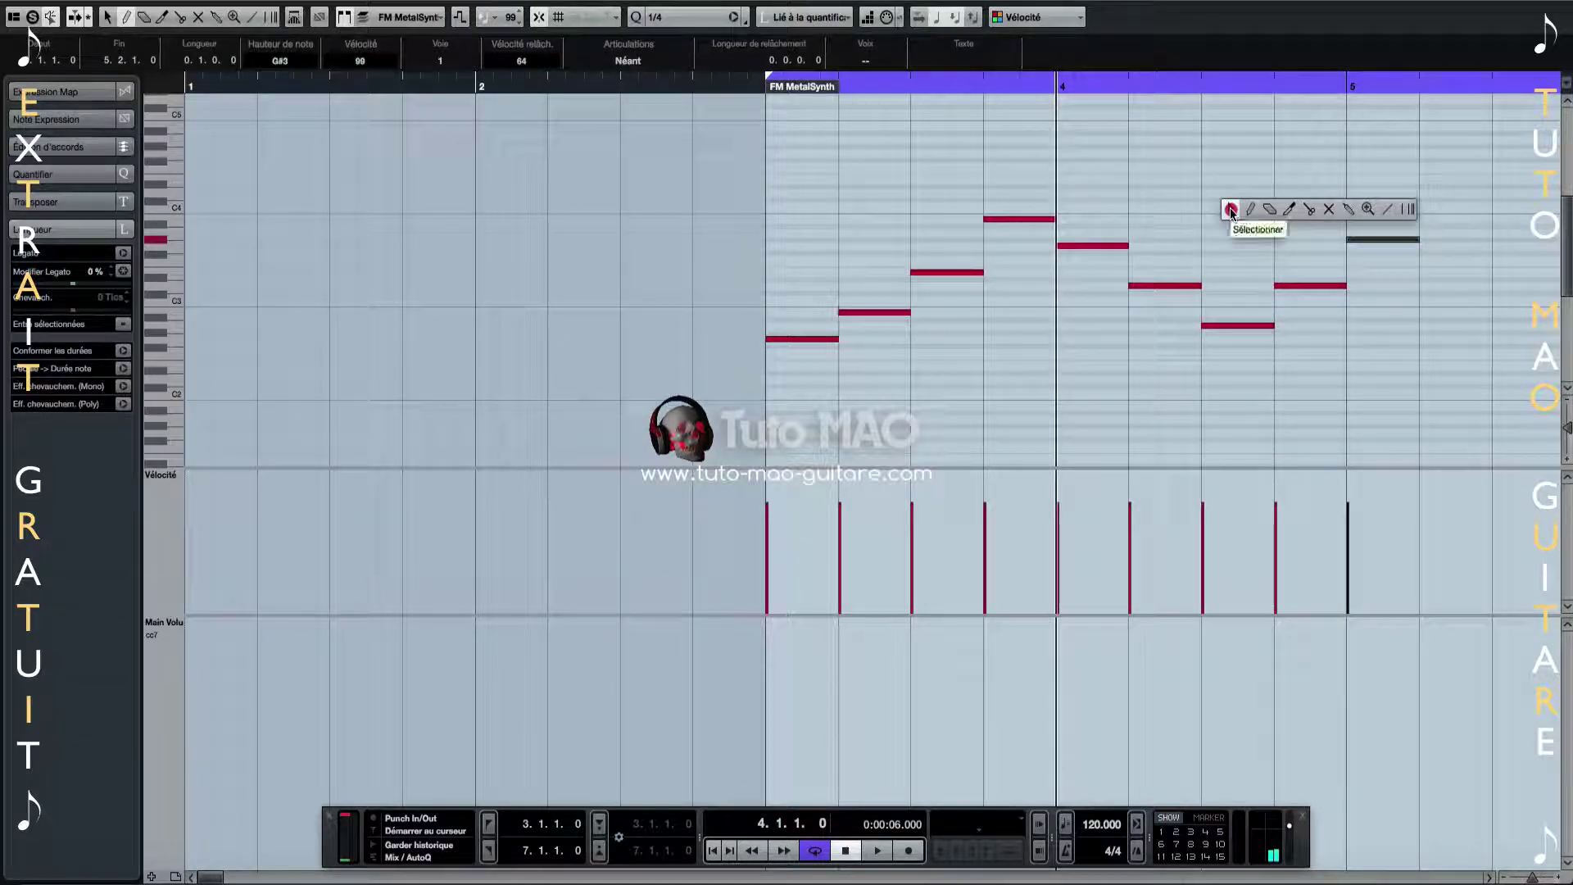
pyautogui.click(1230, 209)
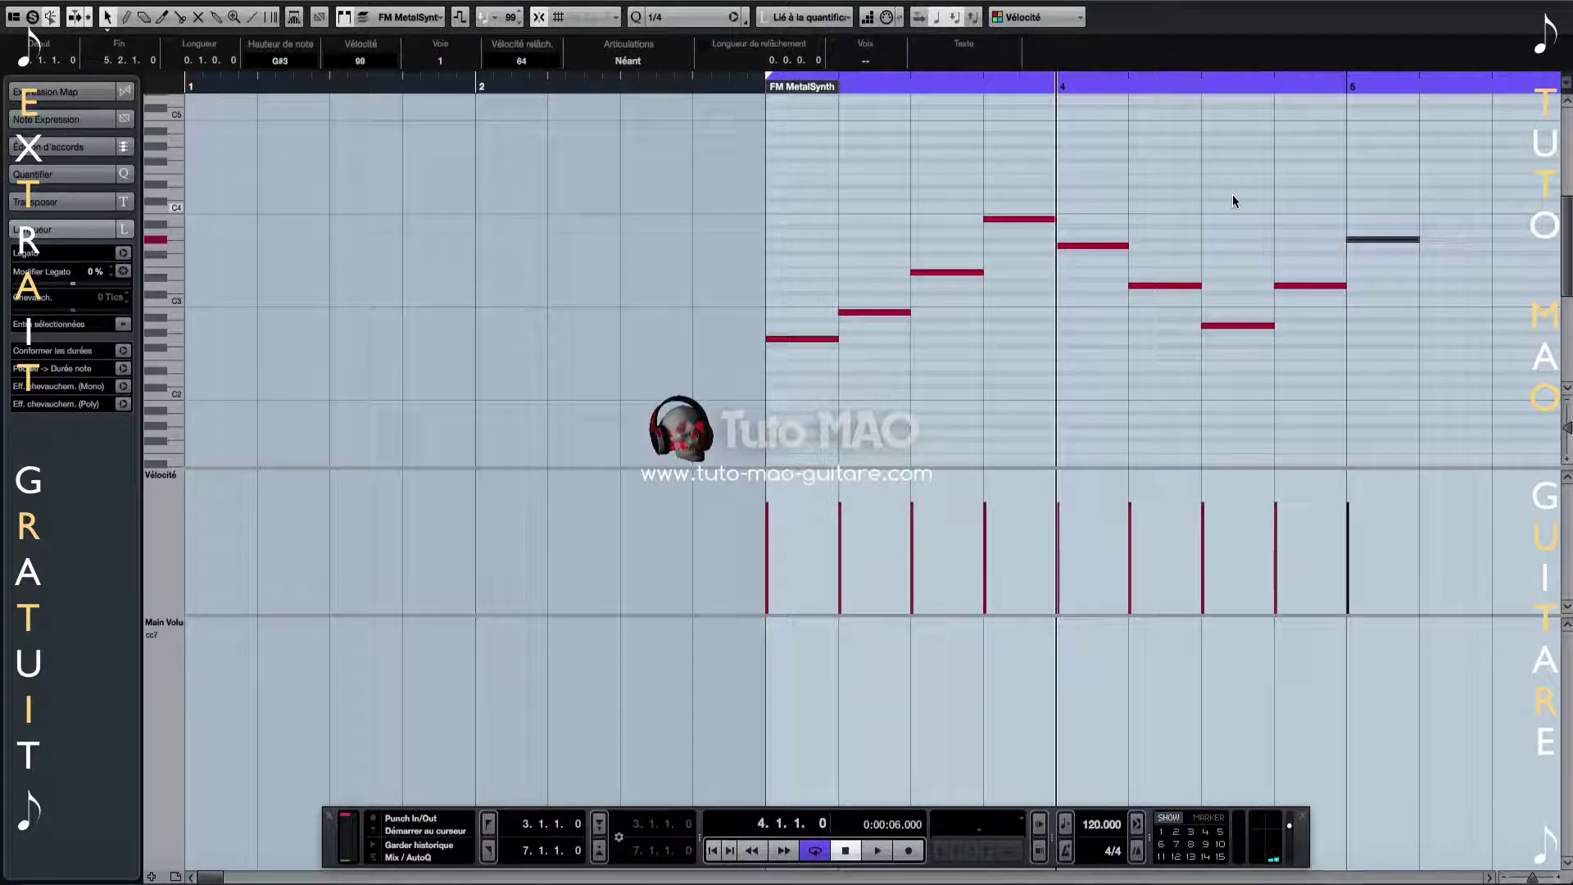
pyautogui.hotkey('ctrl', 'z')
pyautogui.hotkey('ctrl', 'z')
pyautogui.hotkey('ctrl', 'z')
pyautogui.hotkey('ctrl', 'z')
pyautogui.hotkey('ctrl', 'z')
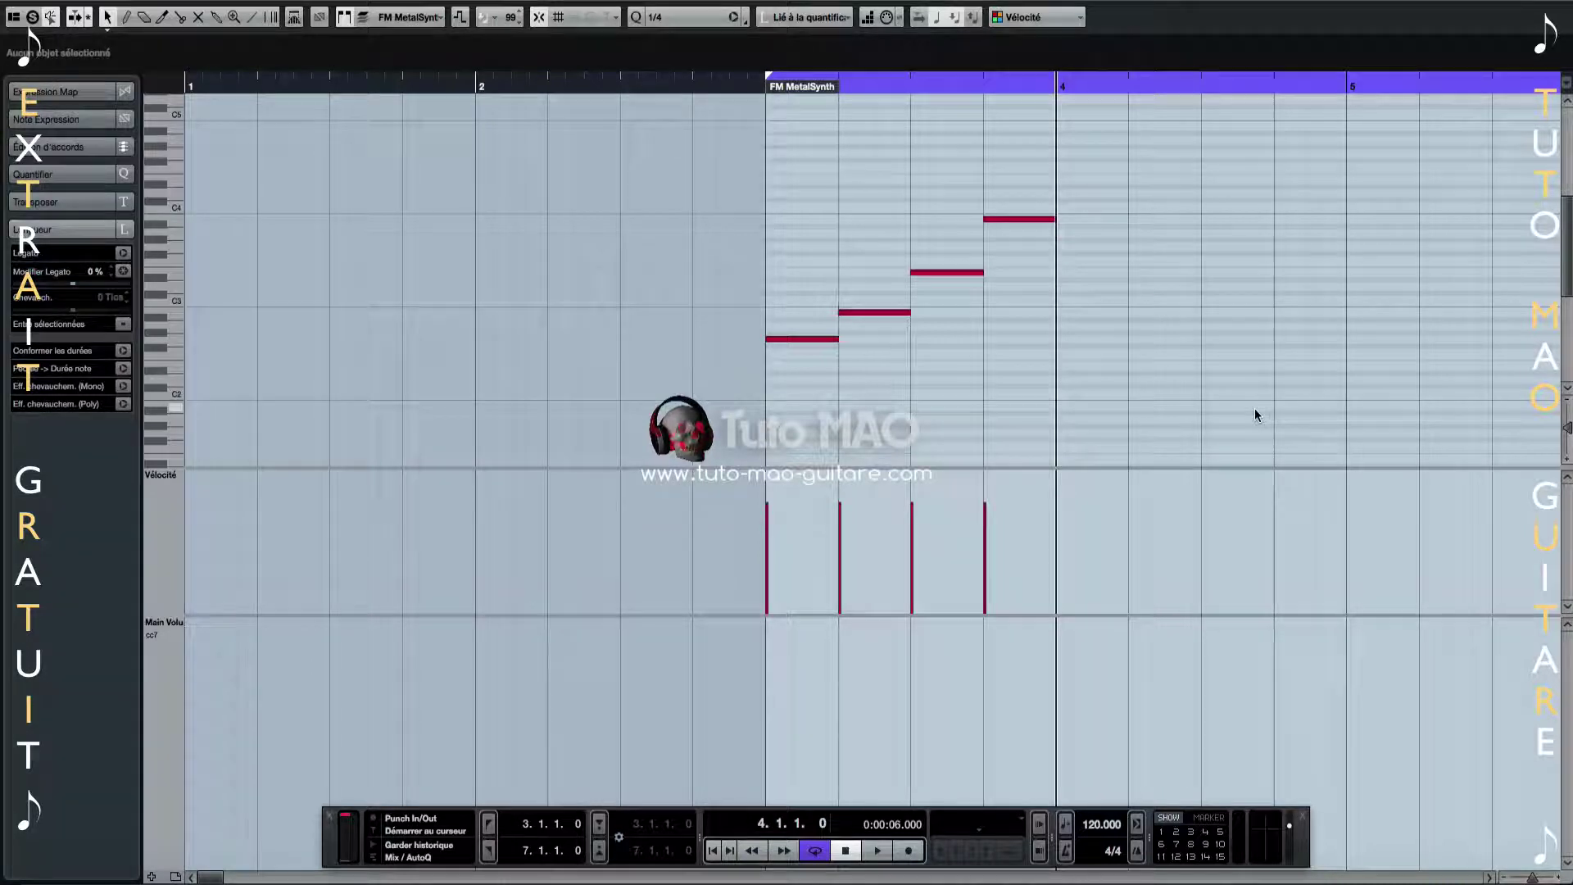
# Insert a three-beat A3 note at the start of bar 4, followed by a two-beat E4 from beat 4
pyautogui.click(1090, 229)
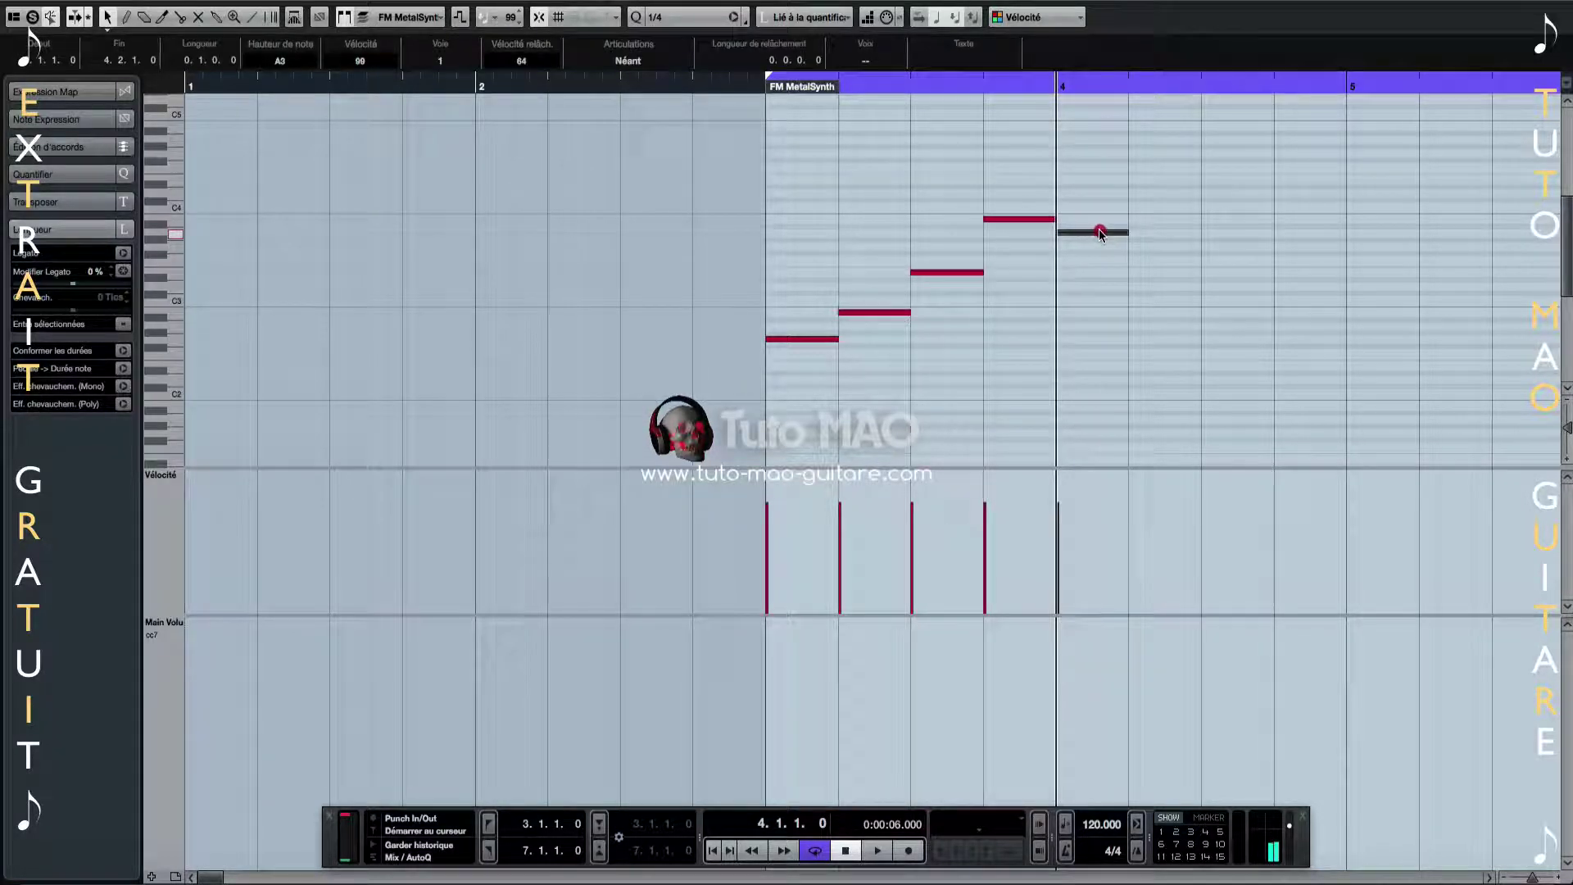
pyautogui.moveTo(1100, 233)
pyautogui.mouseDown()
pyautogui.moveTo(1512, 237)
pyautogui.moveTo(1218, 221)
pyautogui.moveTo(1302, 228)
pyautogui.moveTo(1294, 180)
pyautogui.moveTo(1464, 179)
pyautogui.moveTo(1402, 182)
pyautogui.mouseUp()
pyautogui.click(1292, 175)
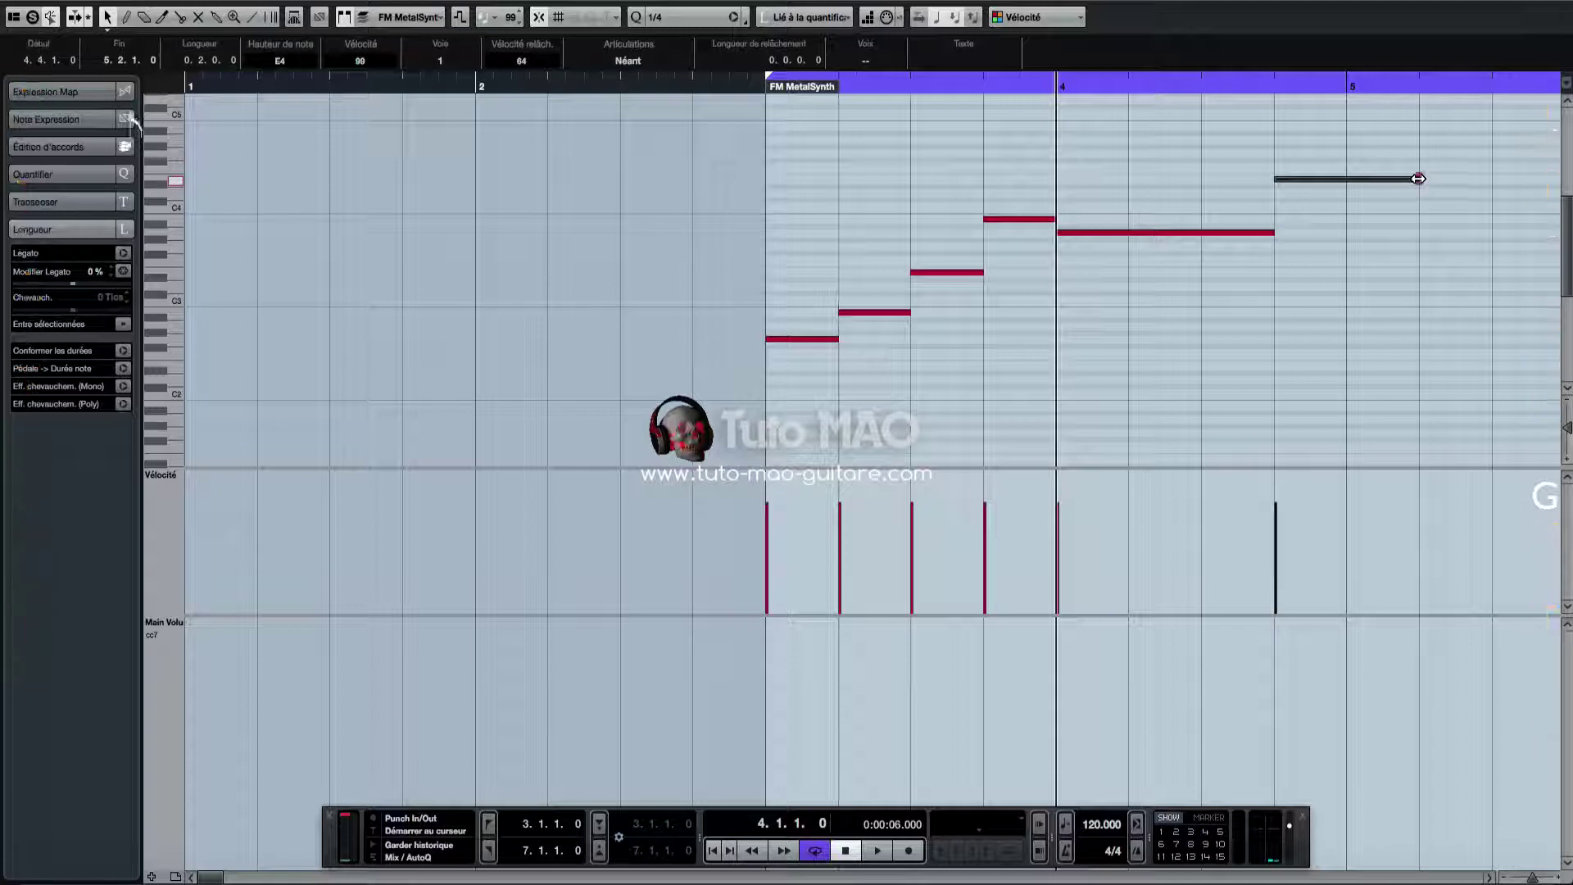
pyautogui.moveTo(1418, 179)
pyautogui.mouseDown()
pyautogui.moveTo(1351, 177)
pyautogui.moveTo(1441, 187)
pyautogui.moveTo(1362, 176)
pyautogui.moveTo(1408, 179)
pyautogui.mouseUp()
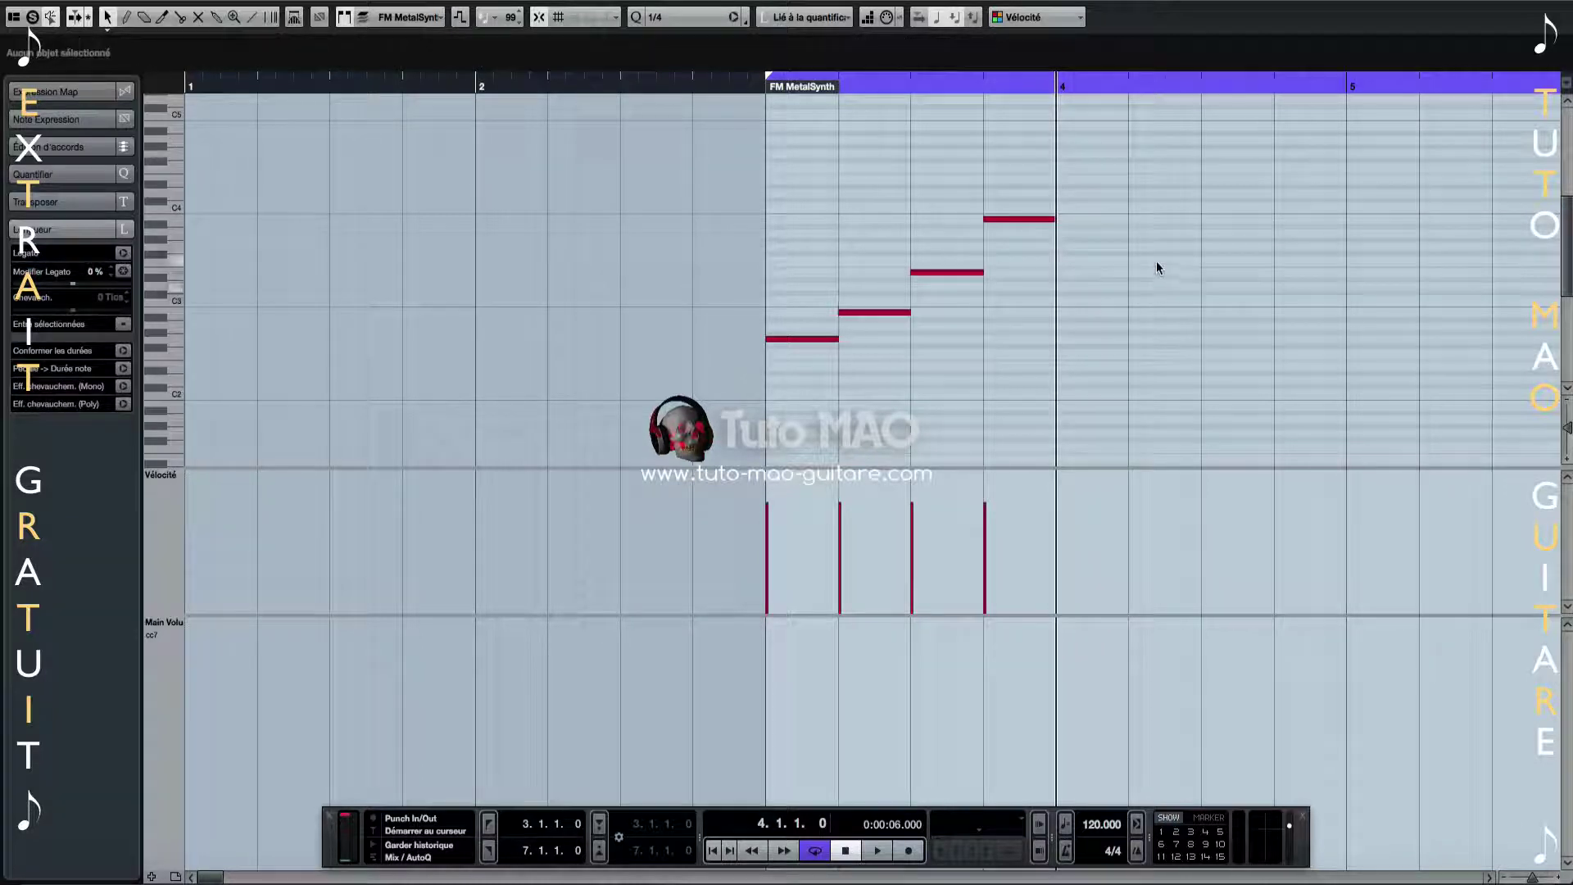
# Add D4 at bar 4 shortened off-grid to 0.0.2.54, a three-beat F3 from beat 2, and C3 lasting 0.1.0.81 at bar 5
pyautogui.click(1083, 193)
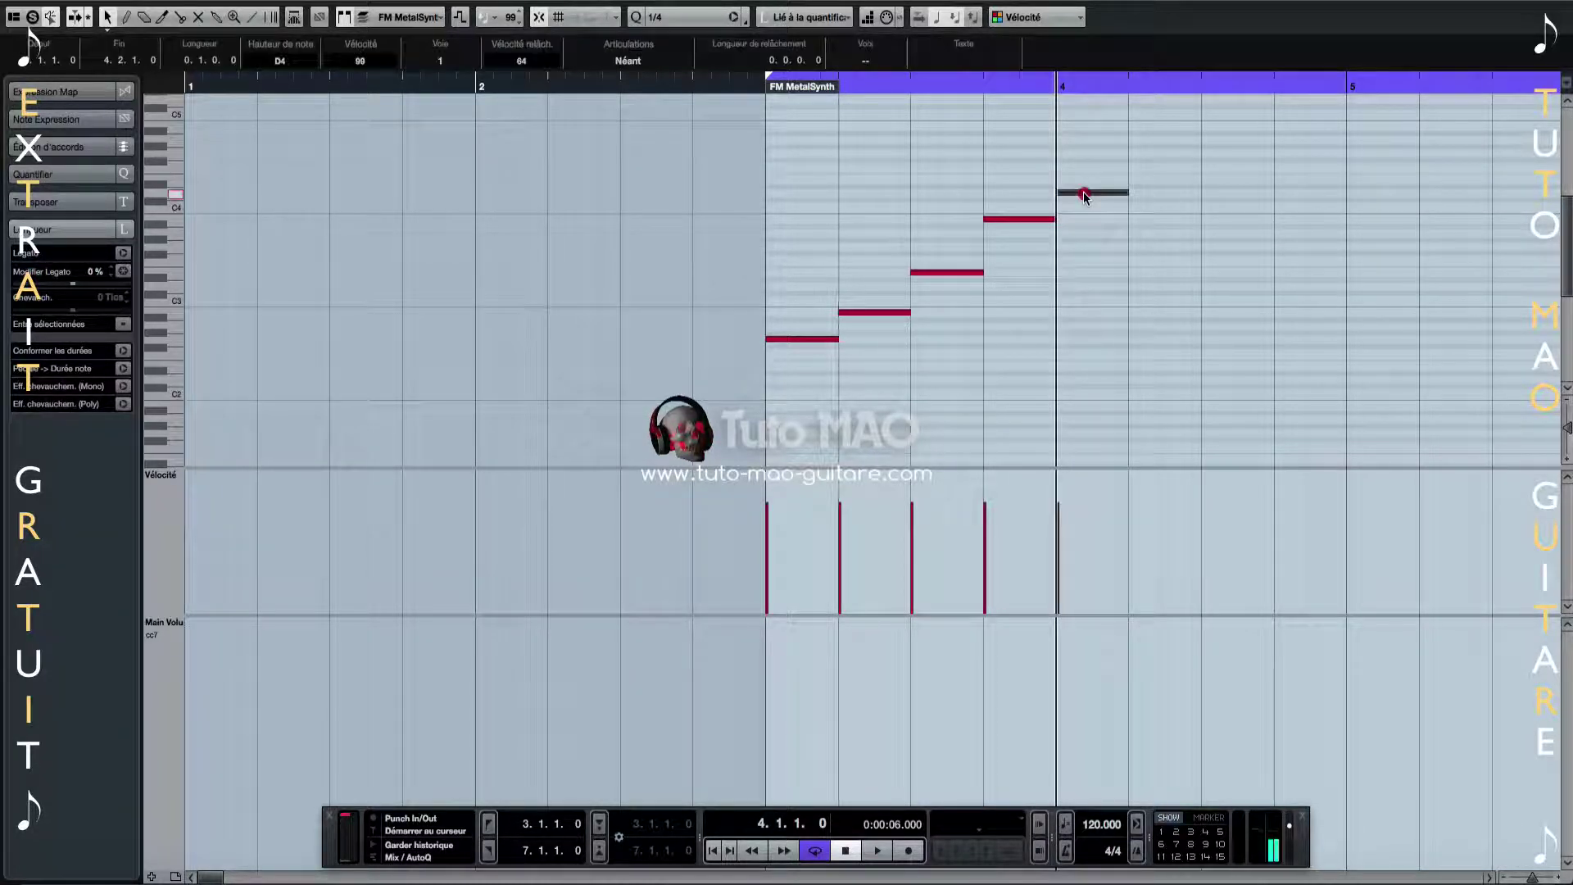
pyautogui.moveTo(1127, 193); pyautogui.dragTo(1237, 192)
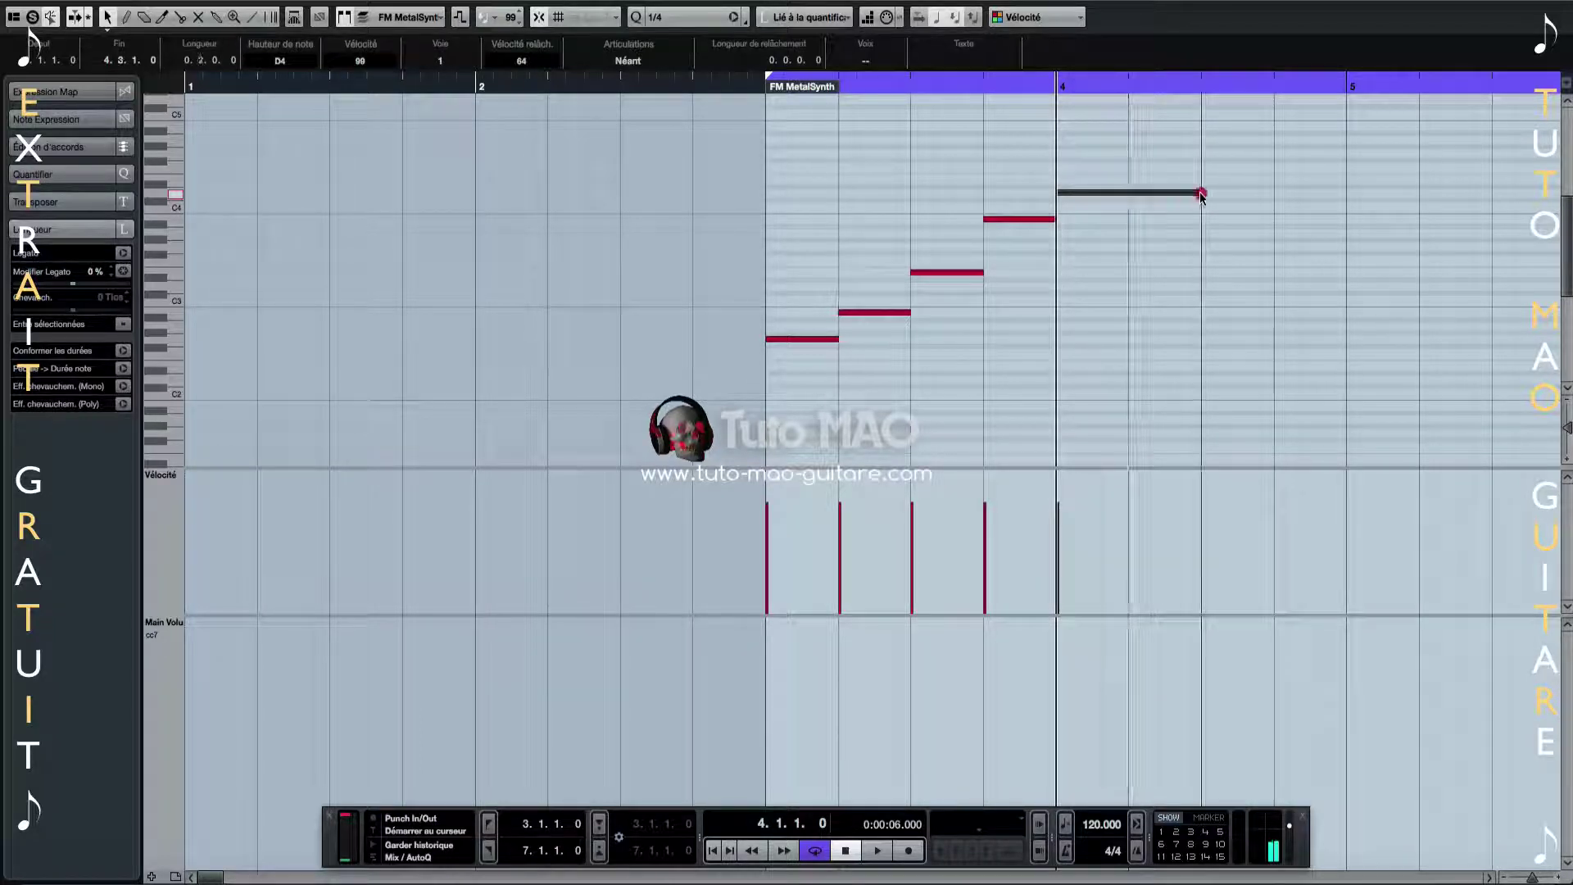
pyautogui.moveTo(1199, 192); pyautogui.dragTo(1100, 194)
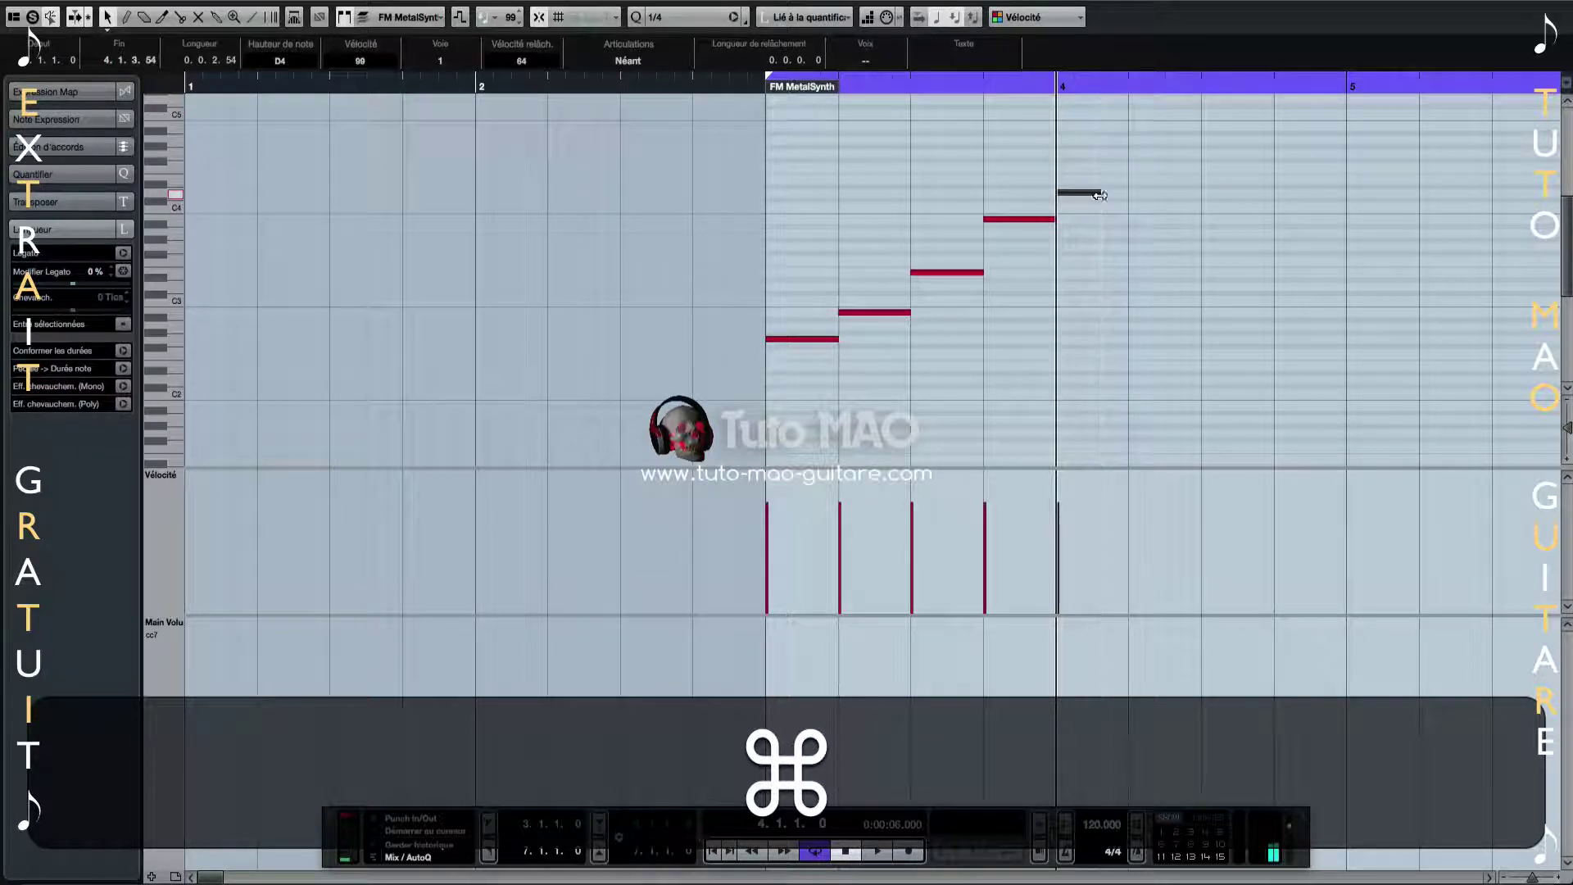
pyautogui.moveTo(1135, 268)
pyautogui.mouseDown()
pyautogui.moveTo(1363, 263)
pyautogui.moveTo(1384, 299)
pyautogui.moveTo(1364, 299)
pyautogui.moveTo(1431, 301)
pyautogui.mouseUp()
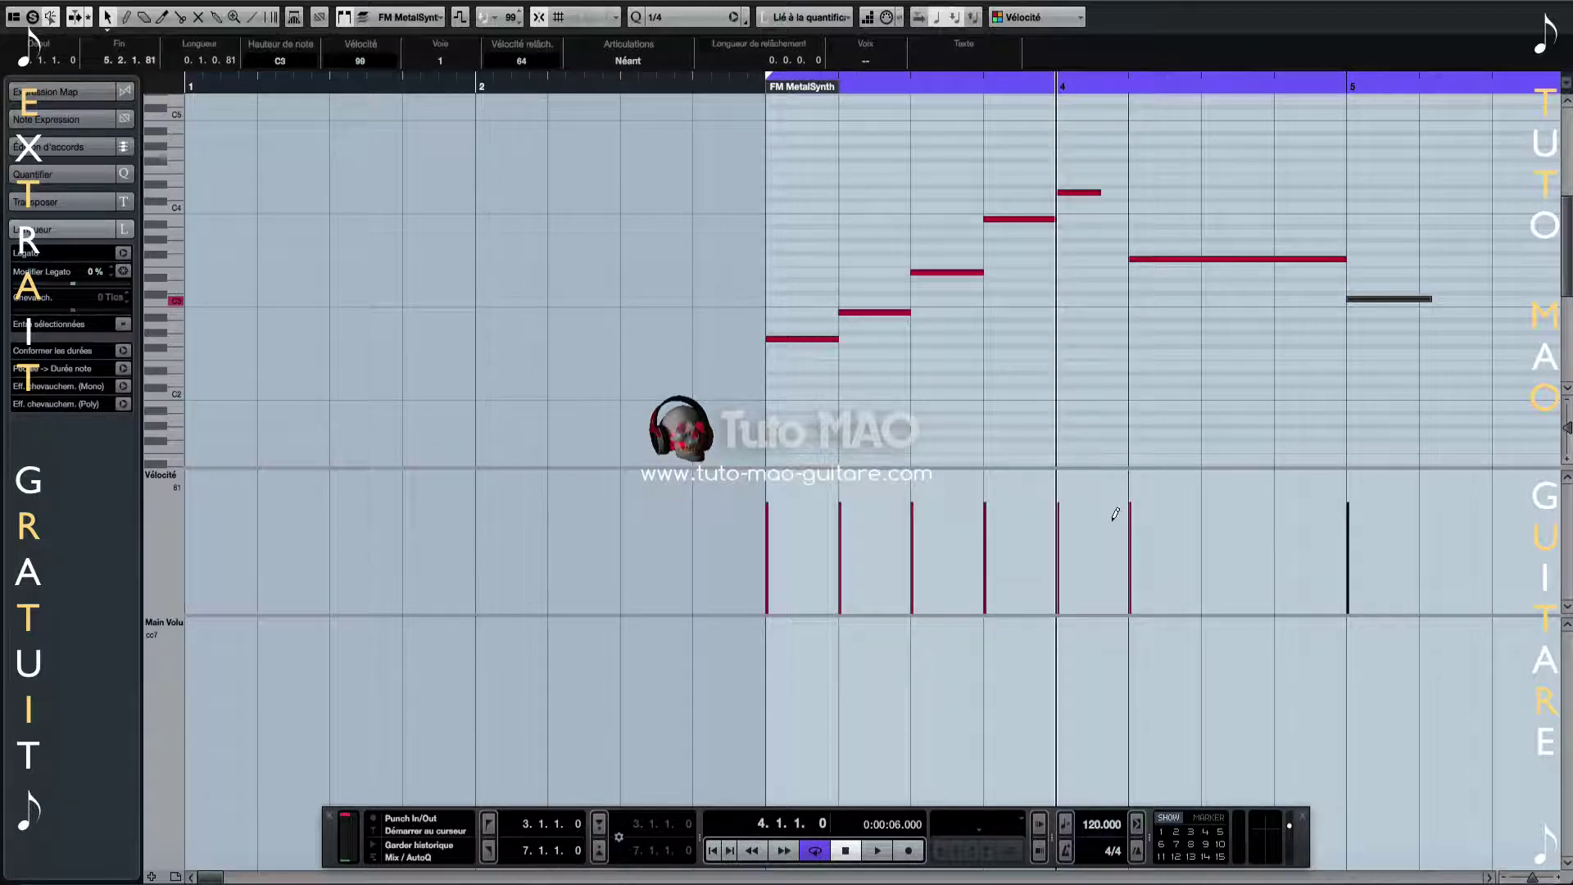
# Lower the velocity of the bar 4 F3 note, and undo back to before the F3 and C3 notes were added
pyautogui.moveTo(1132, 494); pyautogui.dragTo(1141, 555)
pyautogui.press('super+z')
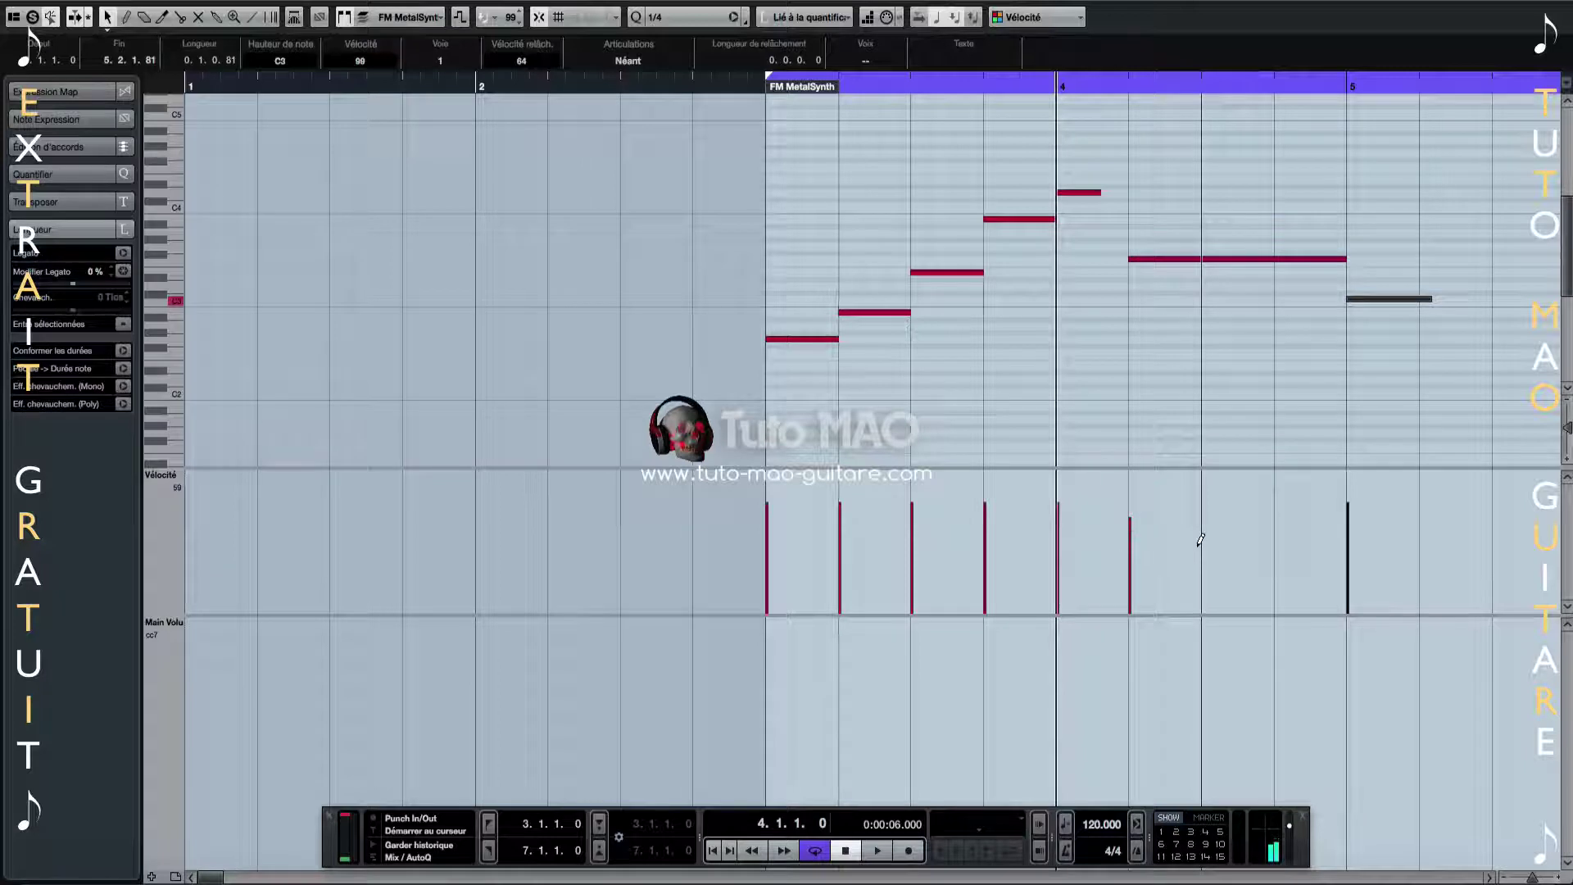
pyautogui.press('super+z')
pyautogui.press('super+z')
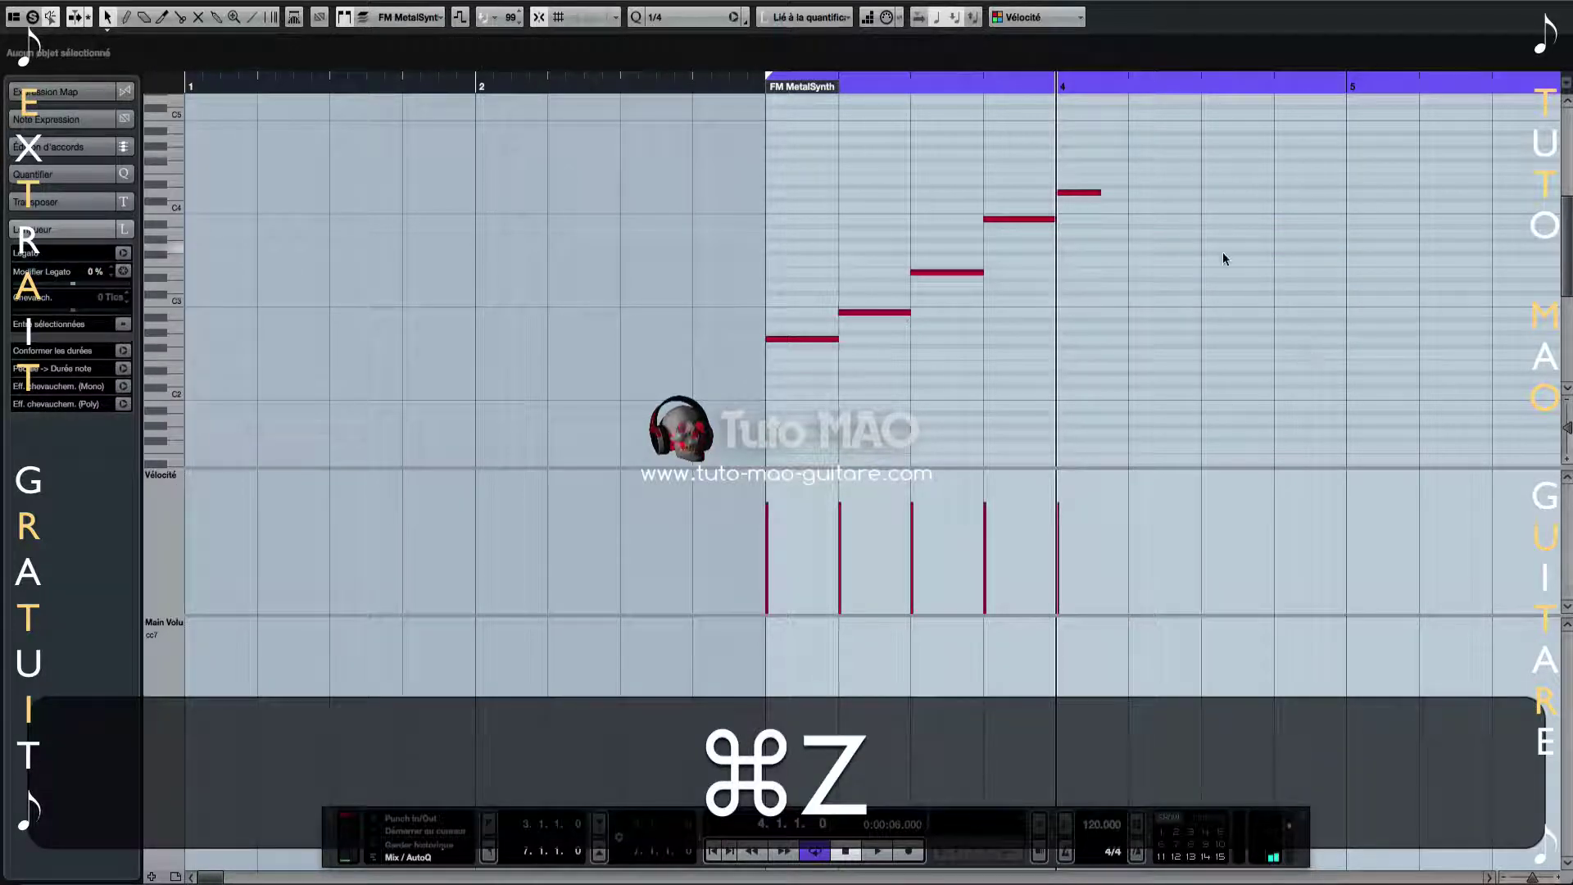
pyautogui.click(1144, 260)
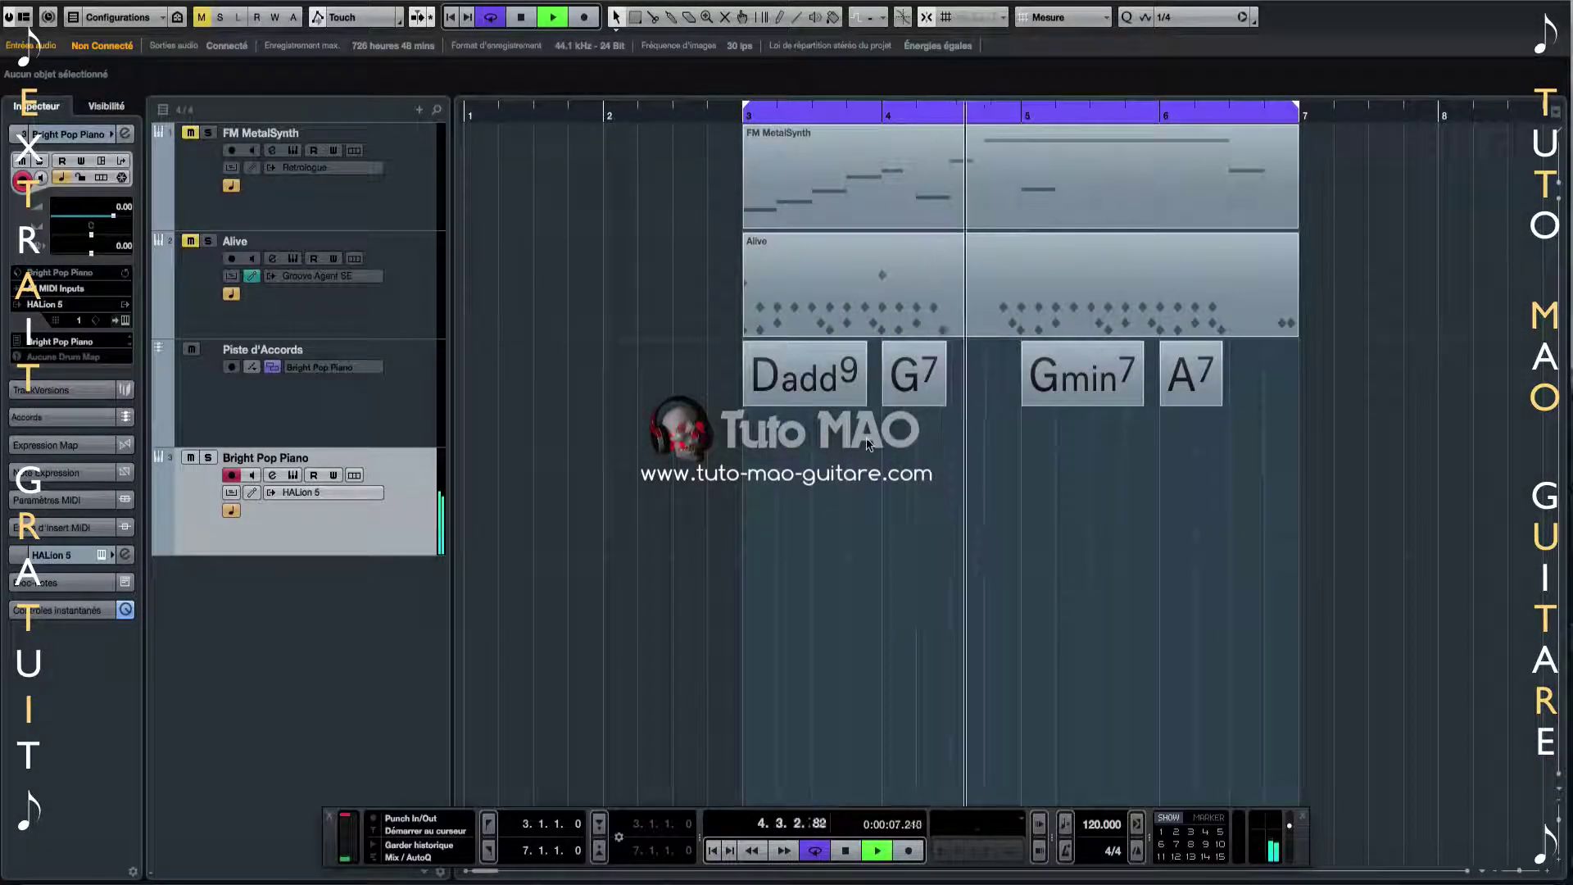
# Stop playback and enable monitoring on the Bright Pop Piano track
pyautogui.press('space')
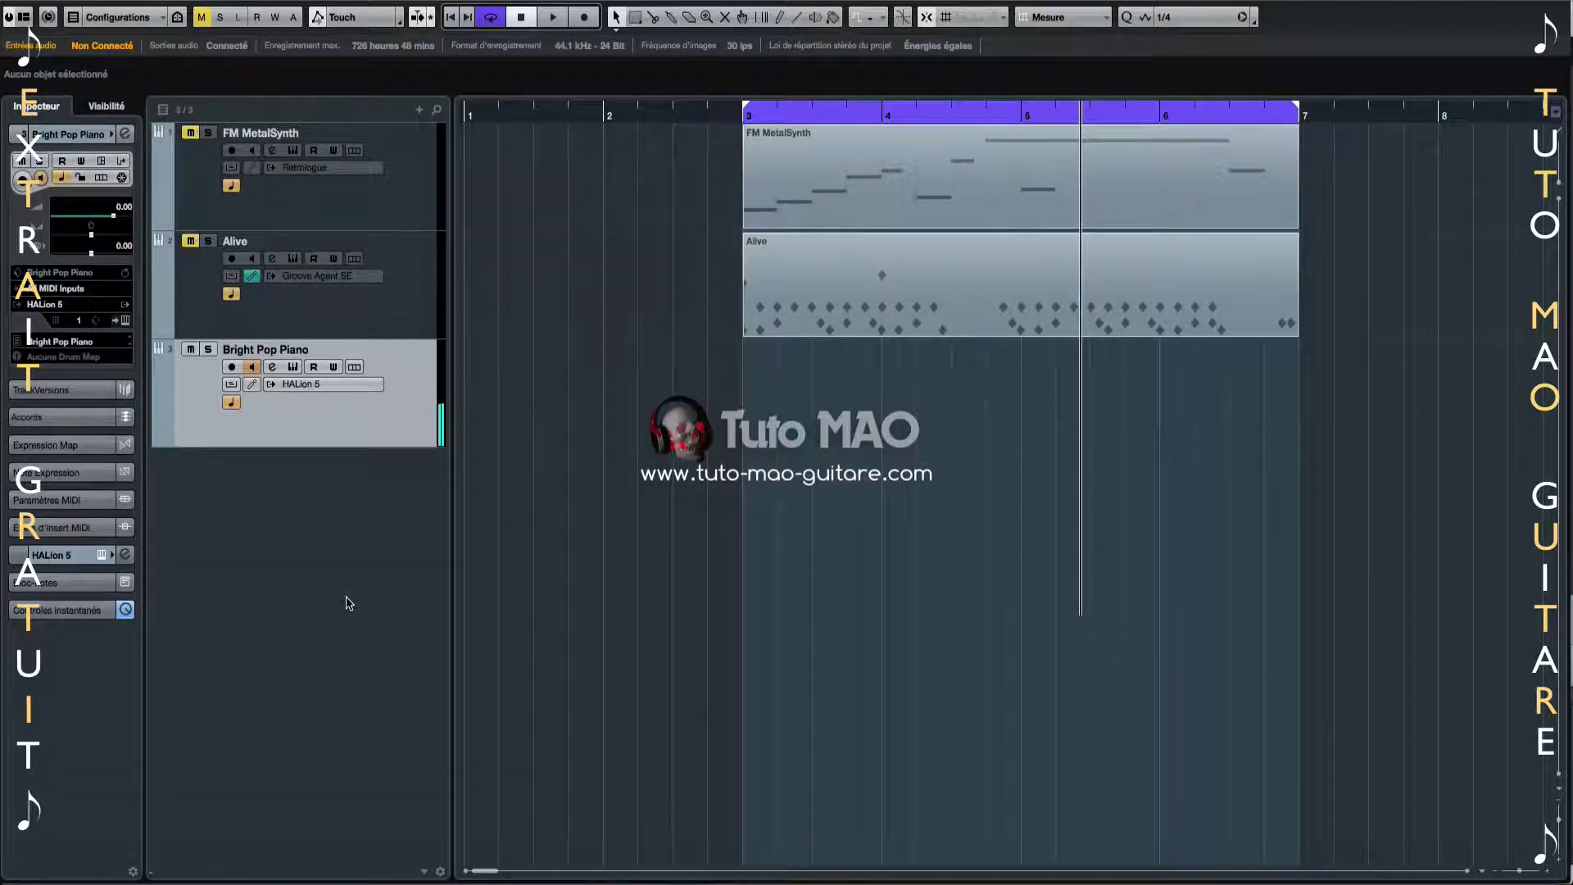
pyautogui.click(333, 403)
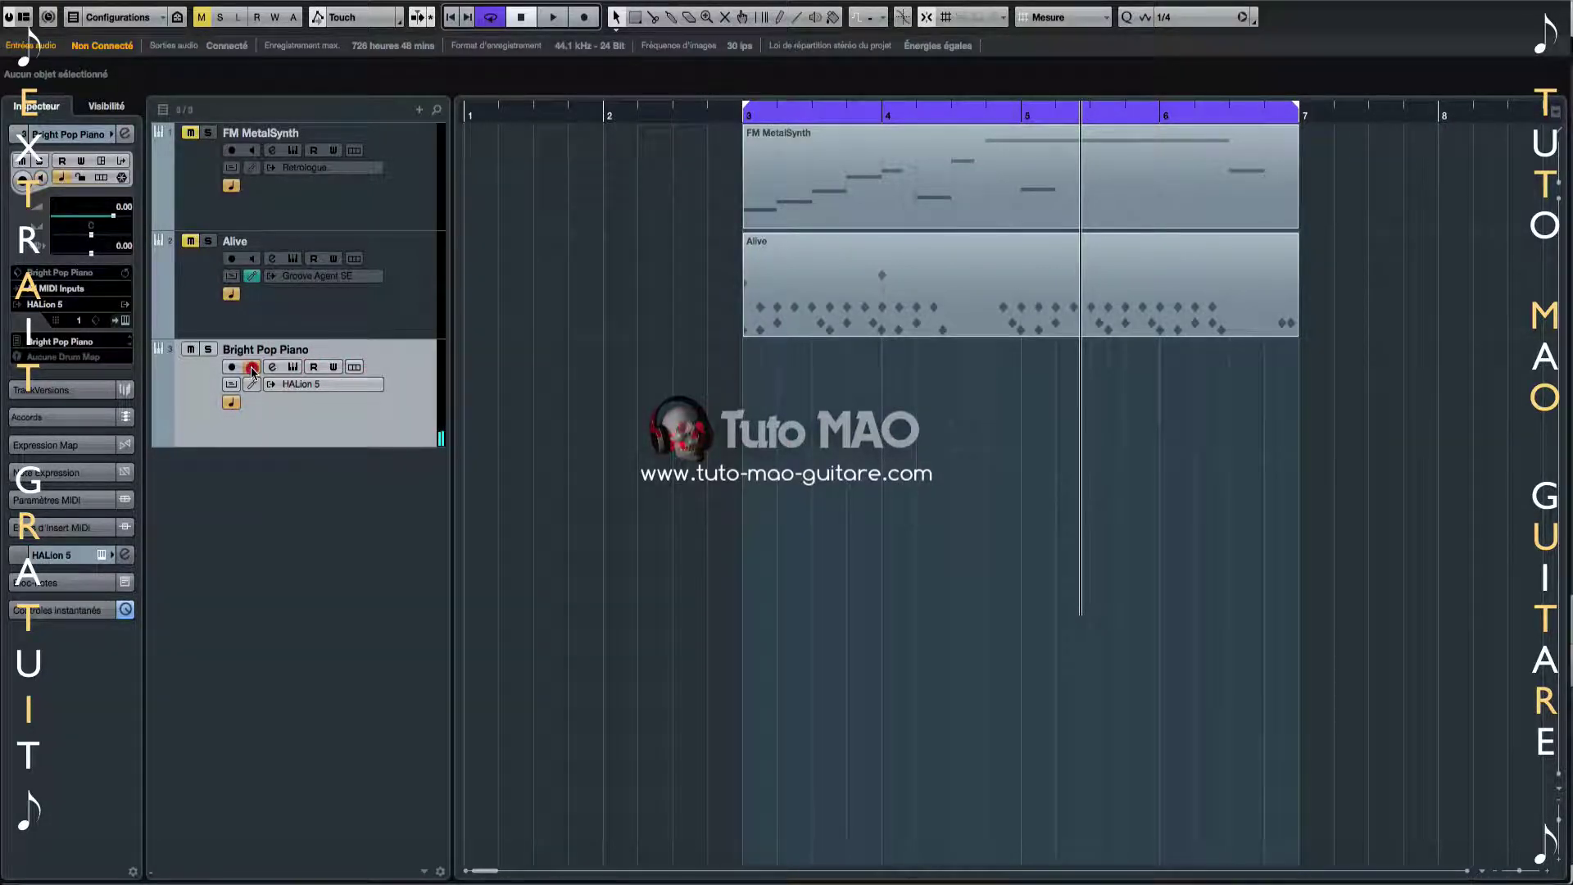
pyautogui.click(252, 368)
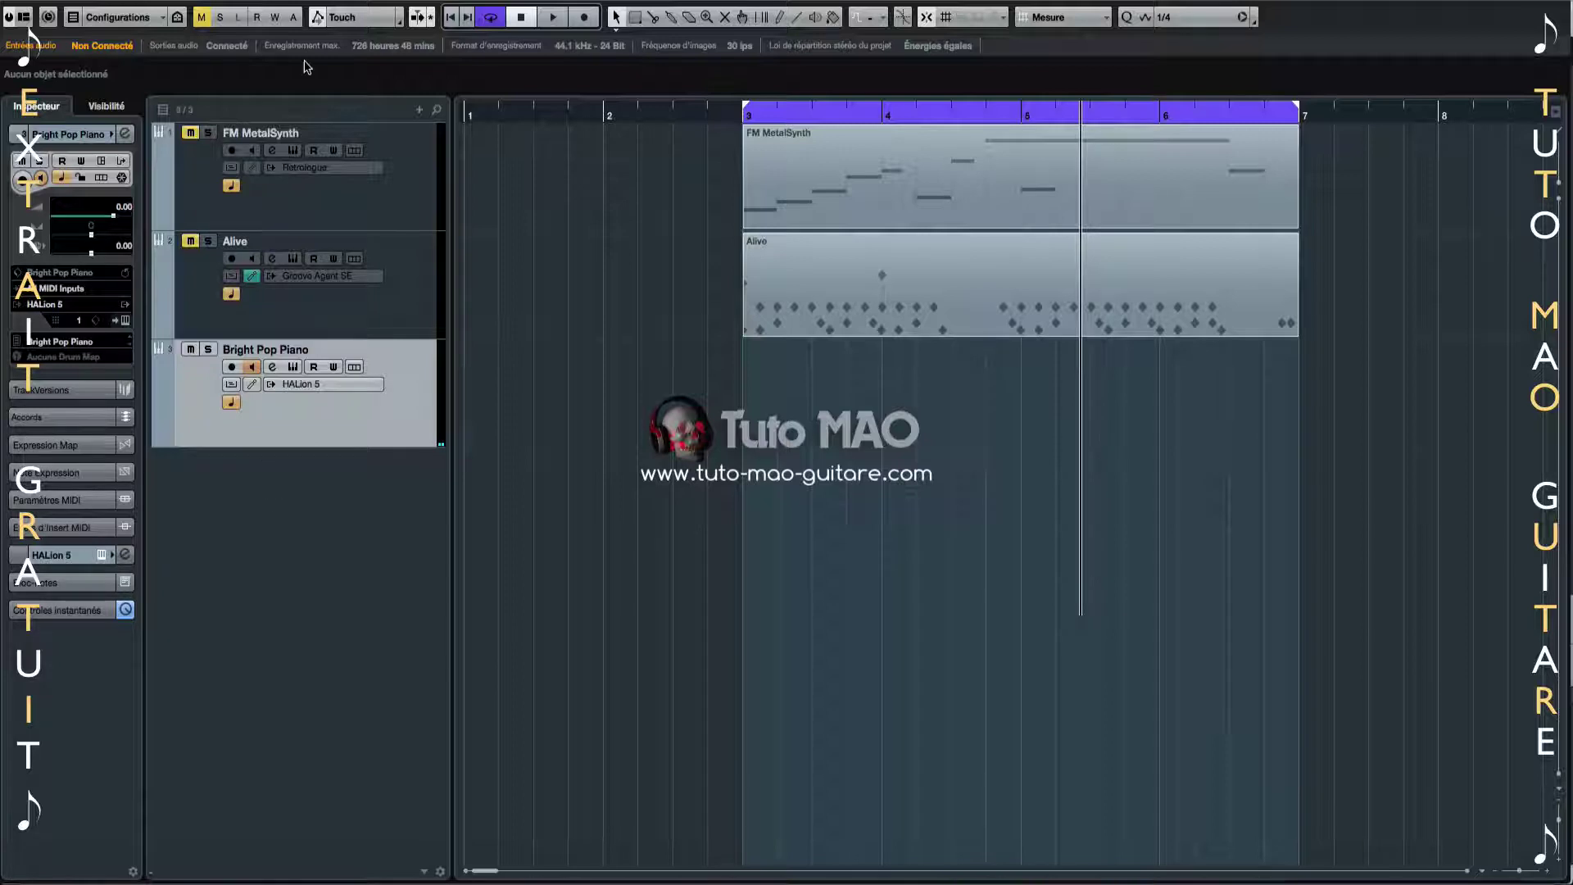
# Show the chord pads and set their piano player to Sections mode
pyautogui.click(239, 2)
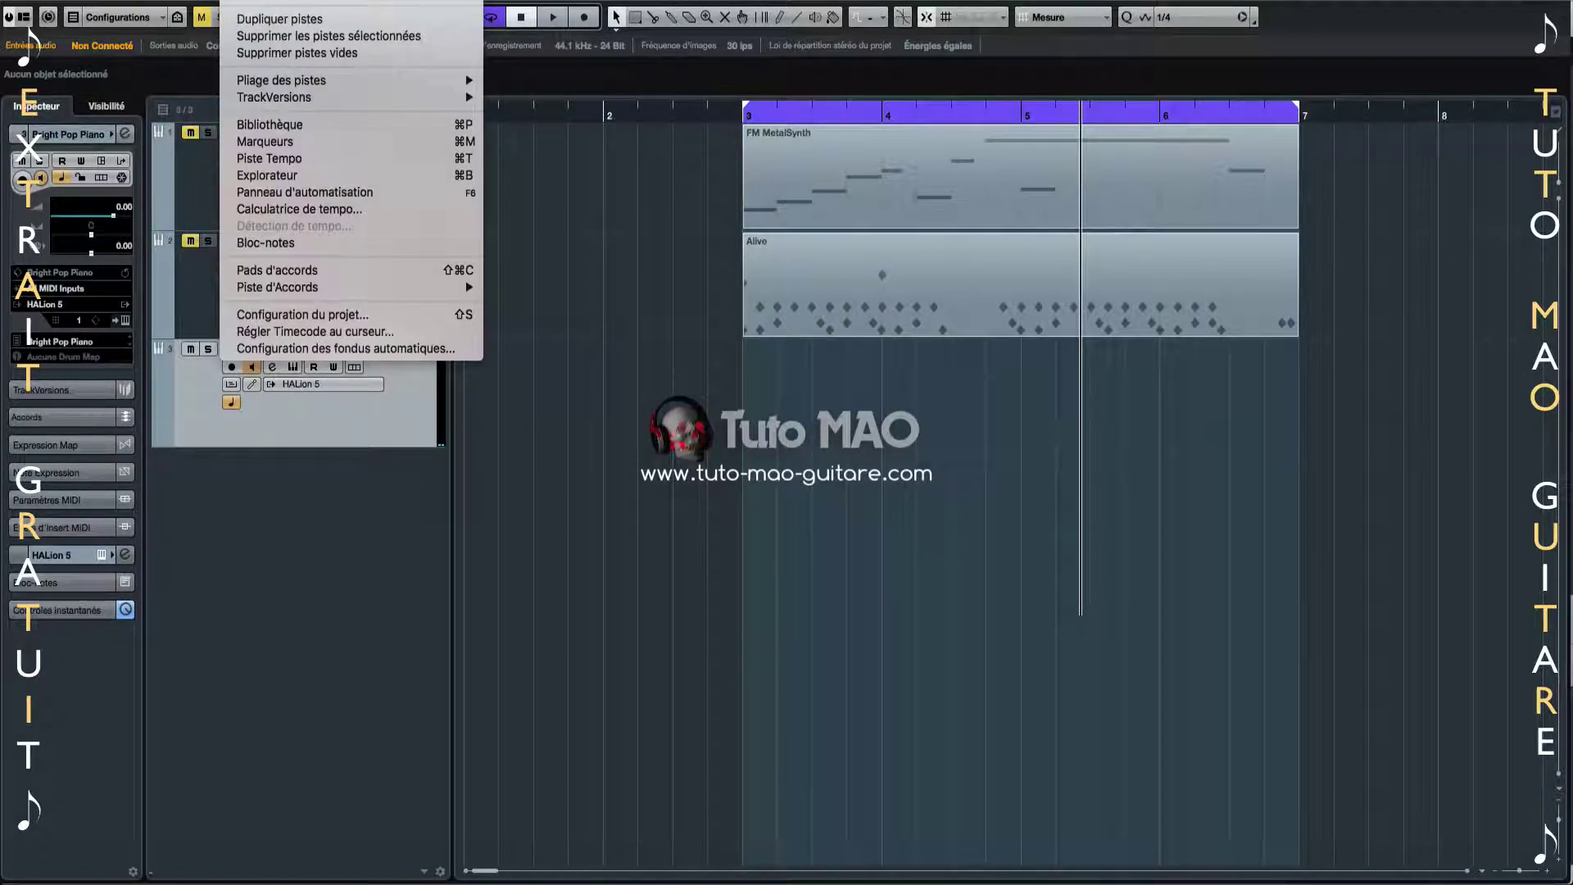
pyautogui.click(250, 270)
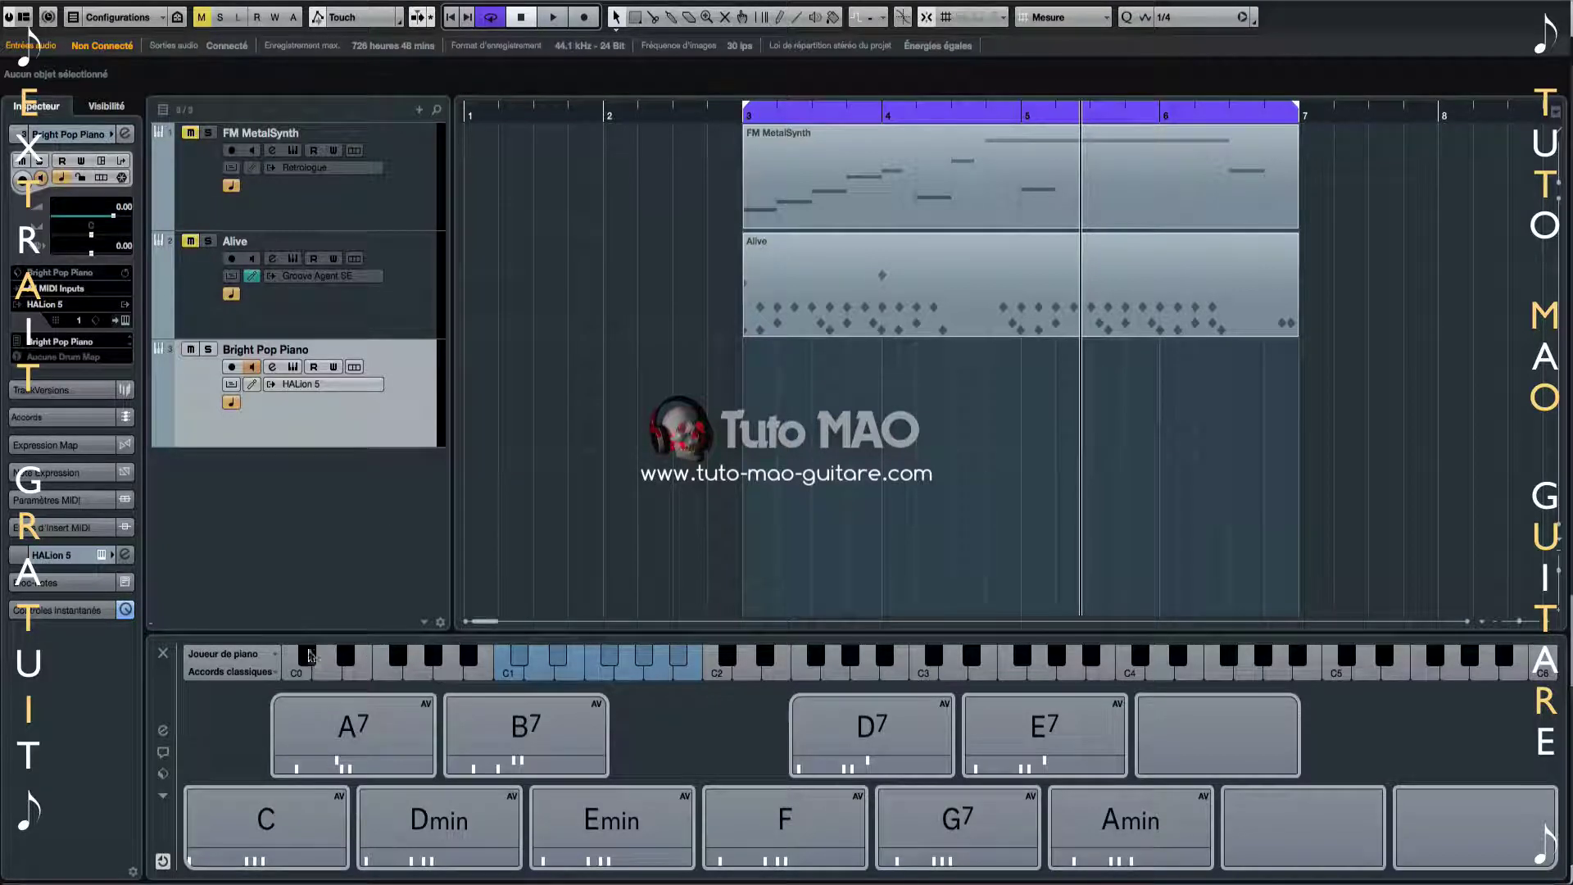
pyautogui.moveTo(602, 828)
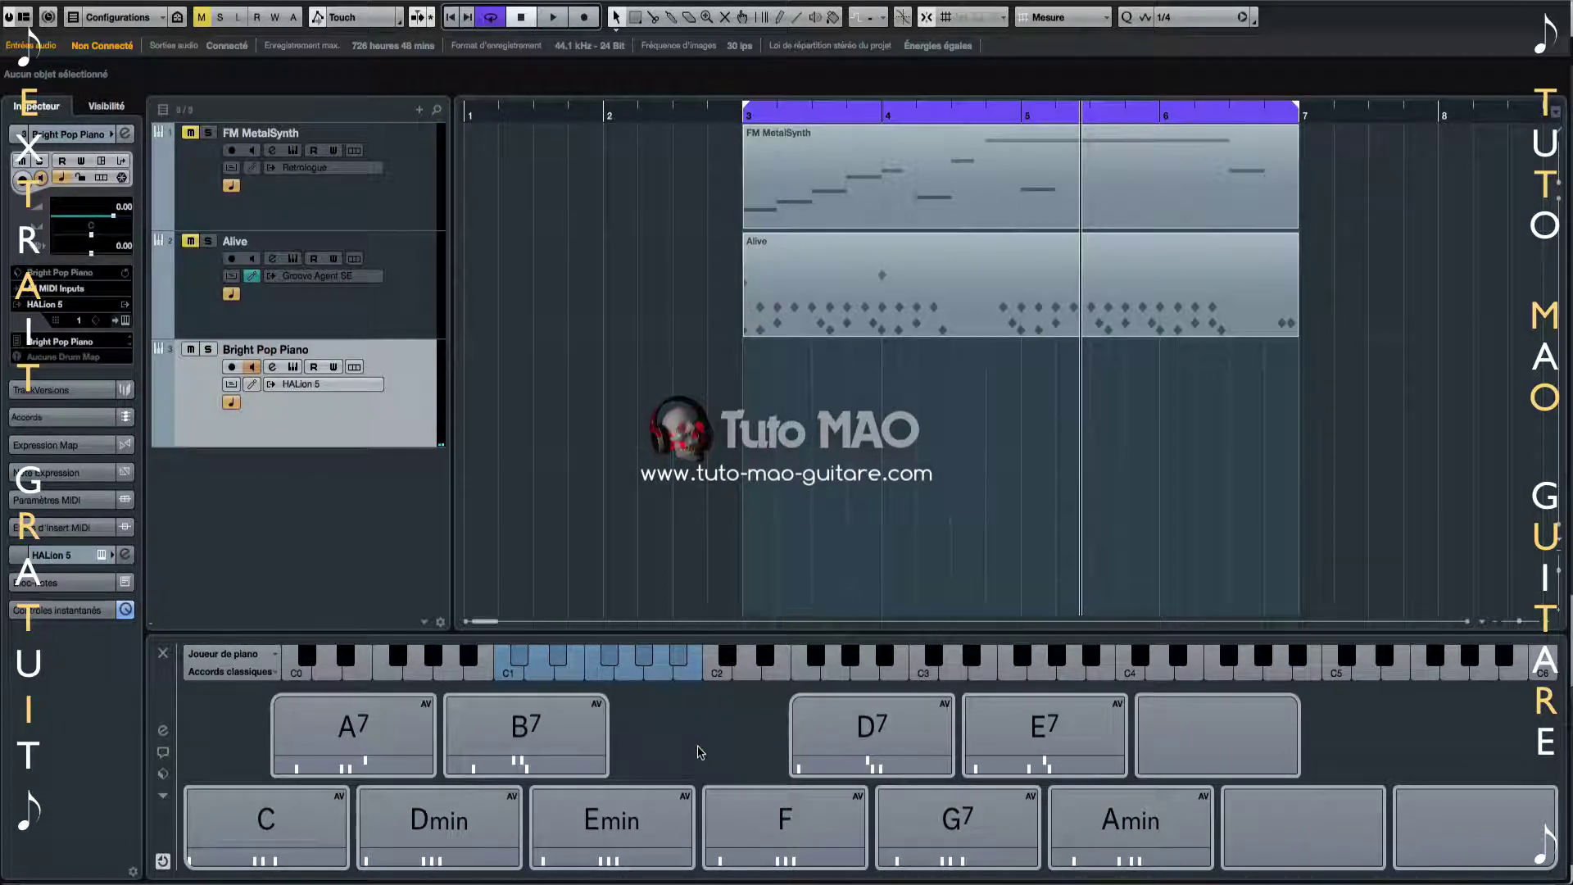
pyautogui.click(161, 731)
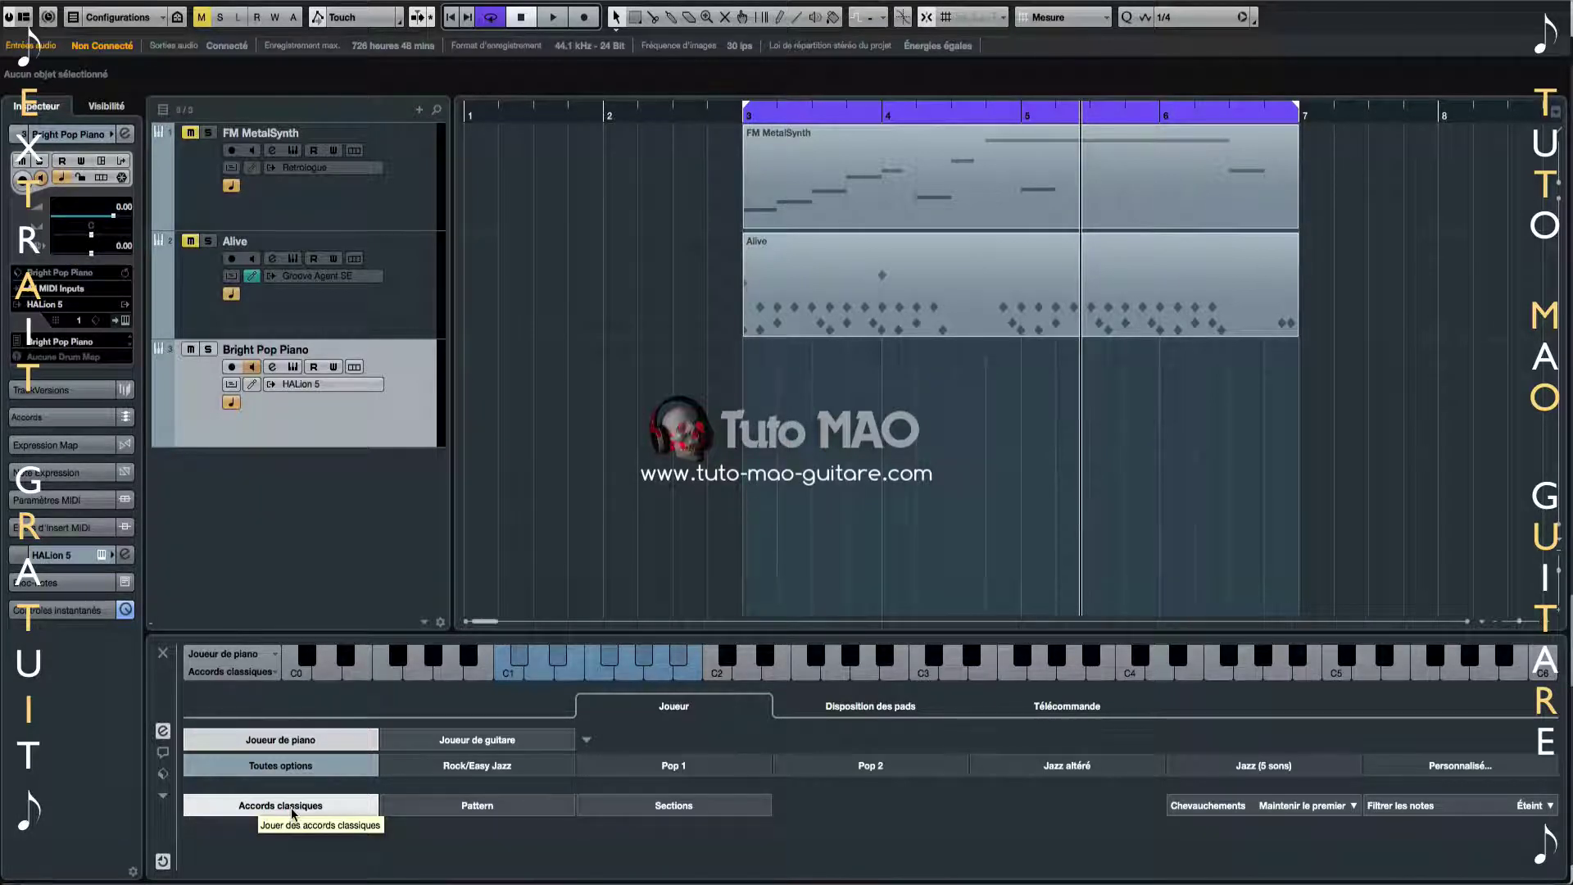
pyautogui.click(703, 810)
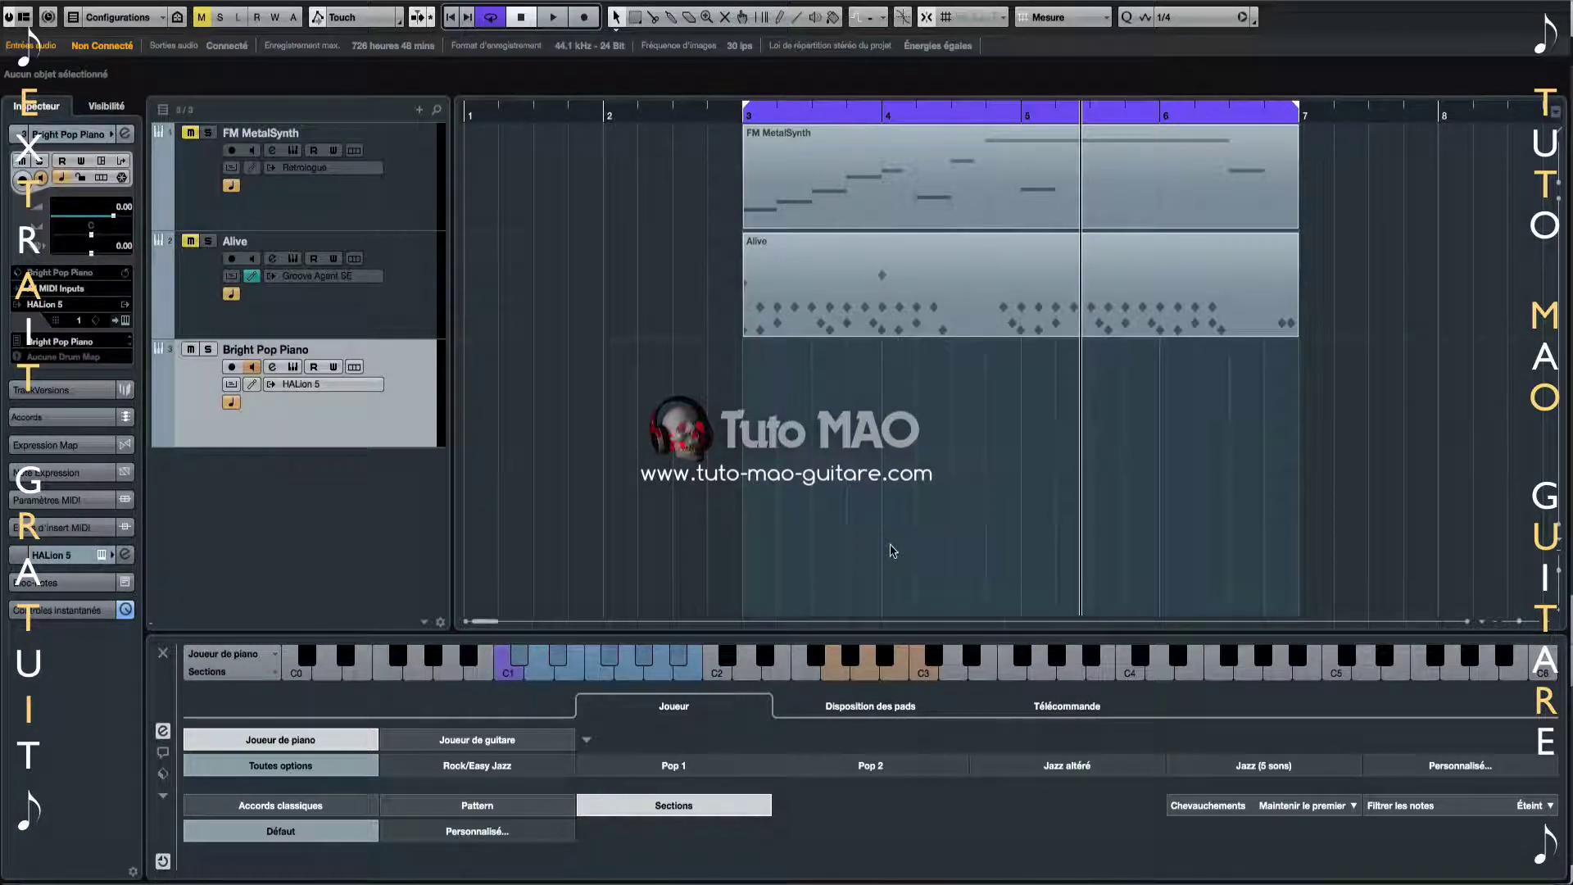
pyautogui.click(162, 731)
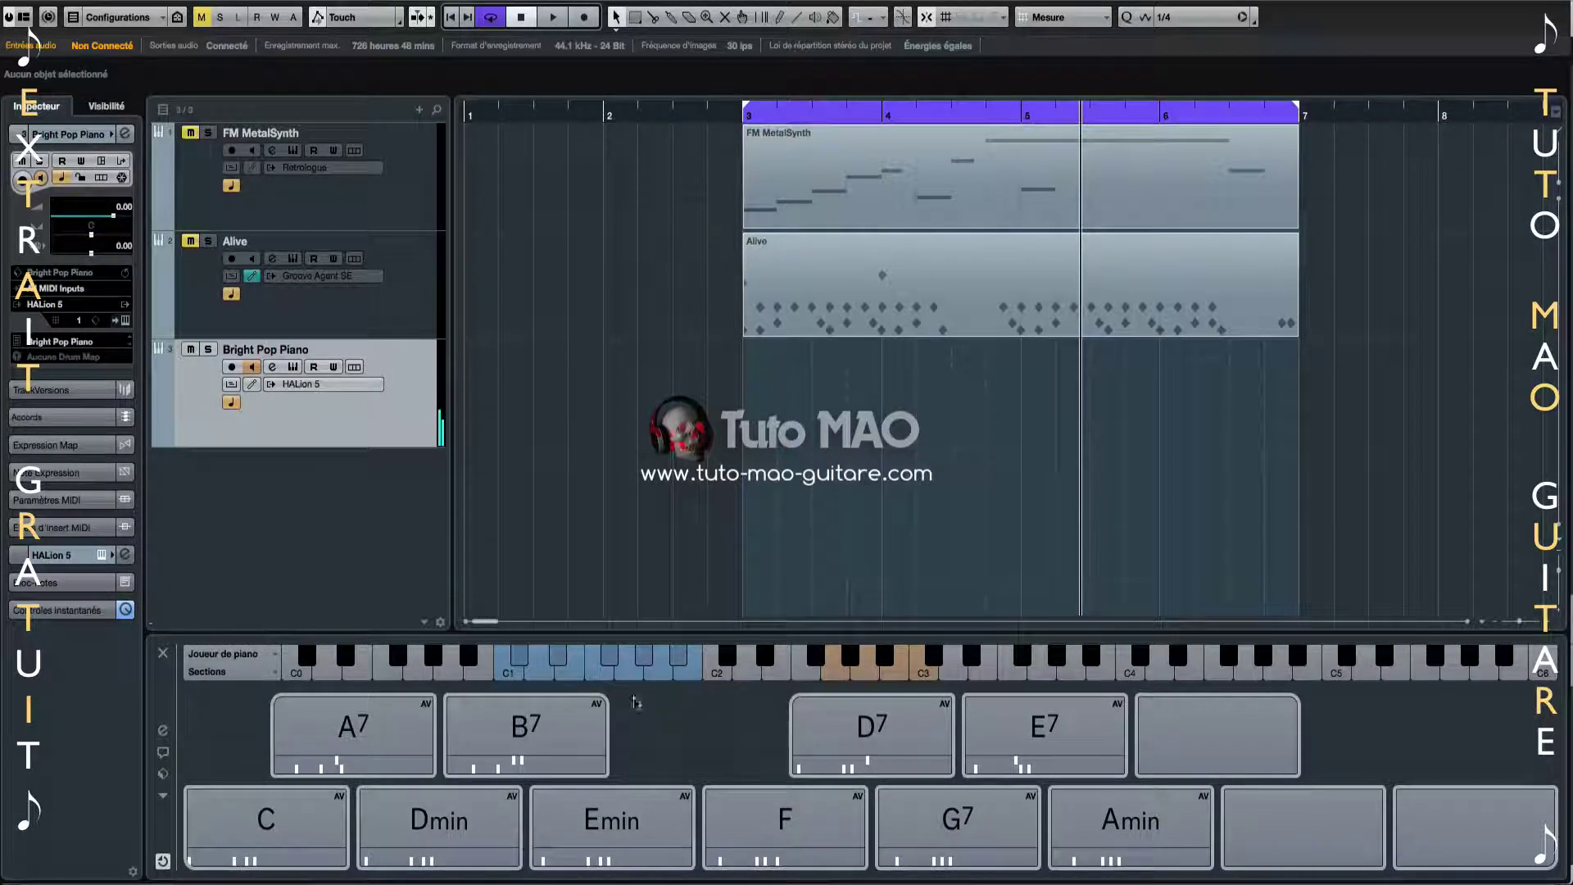
pyautogui.moveTo(571, 707)
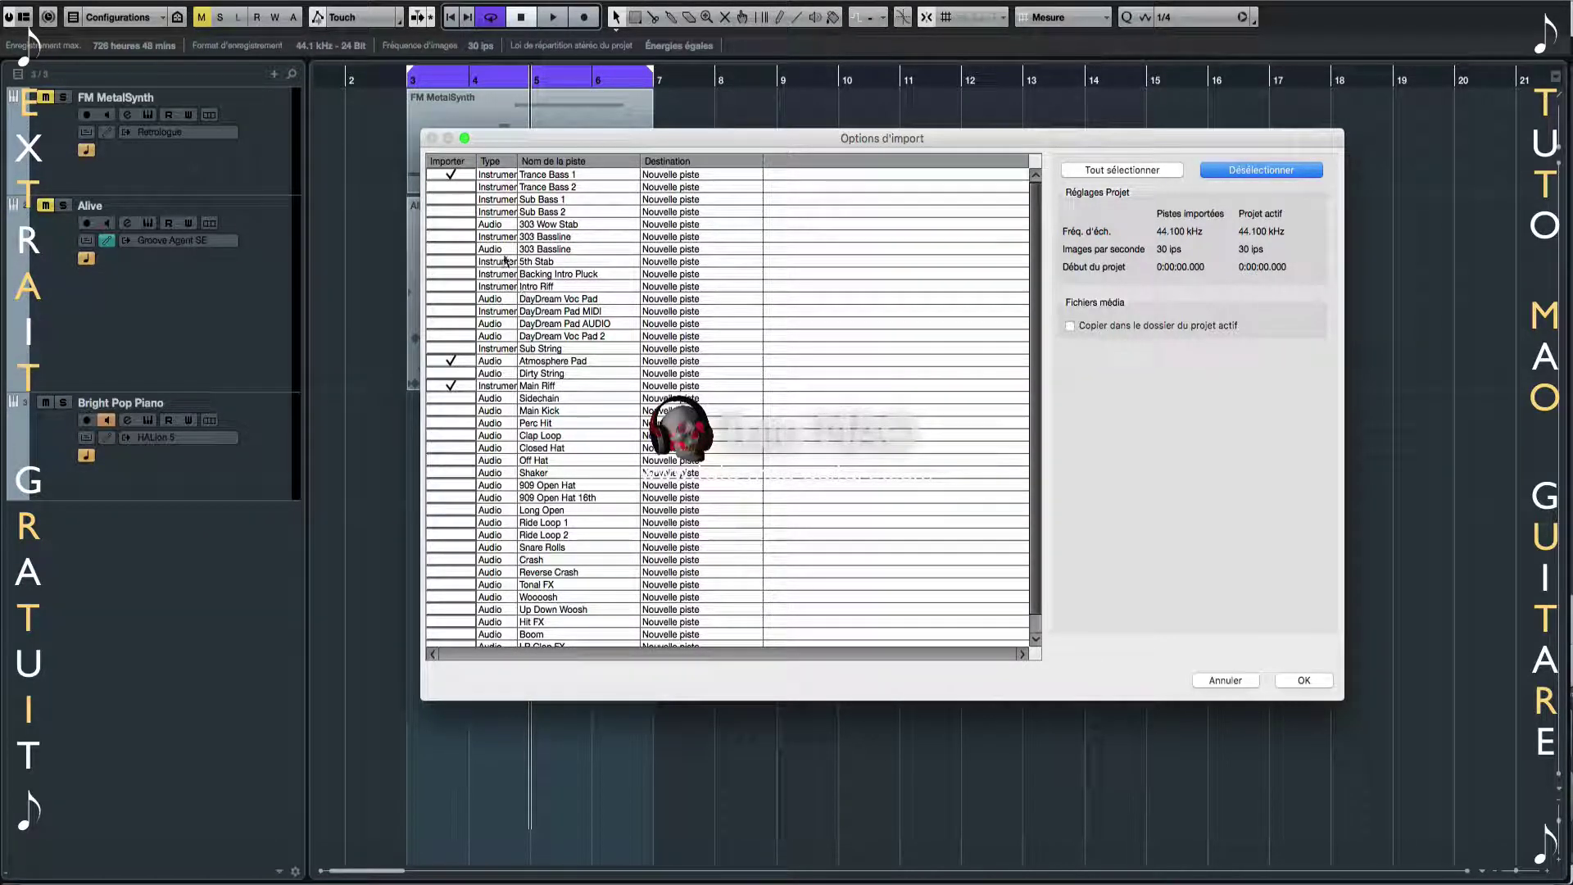
# Import the Trance Bass 1, Atmosphere Pad and Main Riff tracks, copying their media files into the active project folder
pyautogui.click(457, 222)
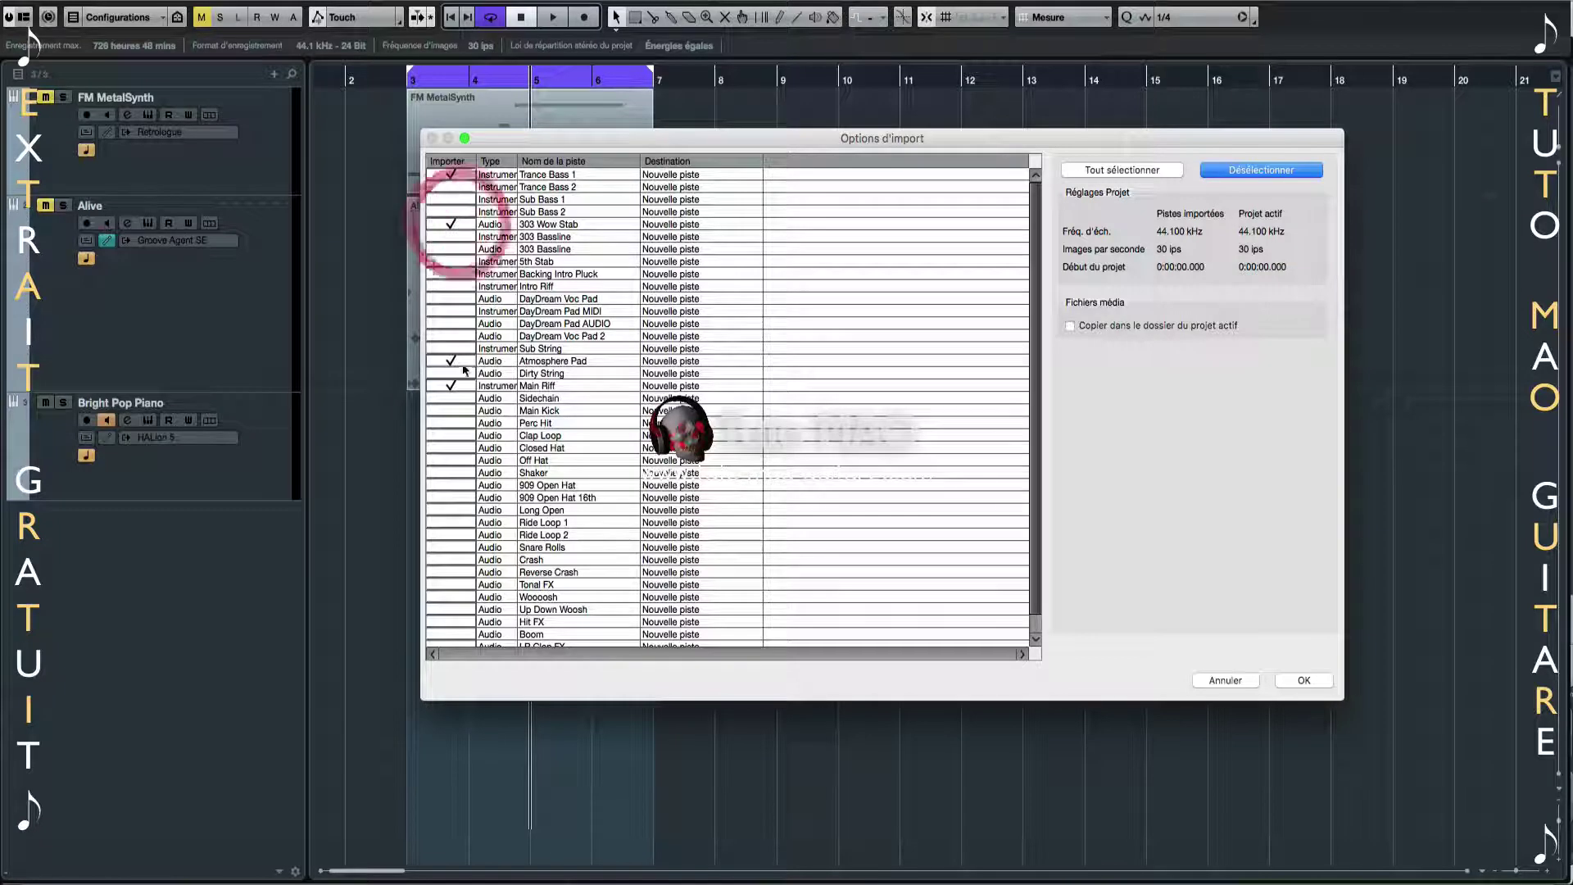
pyautogui.click(459, 223)
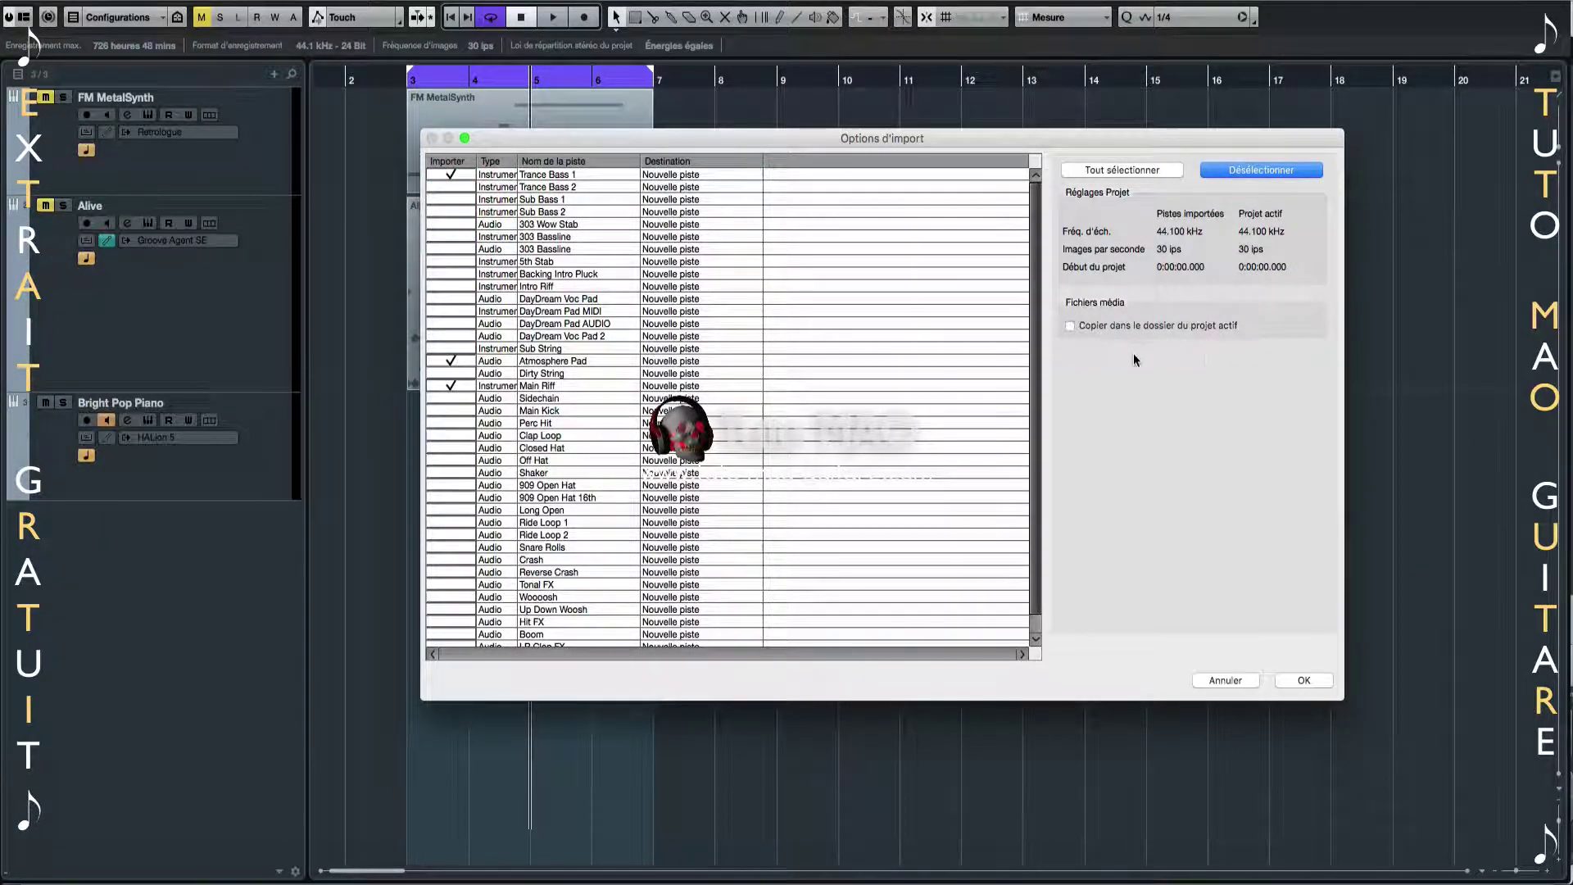
pyautogui.click(1069, 326)
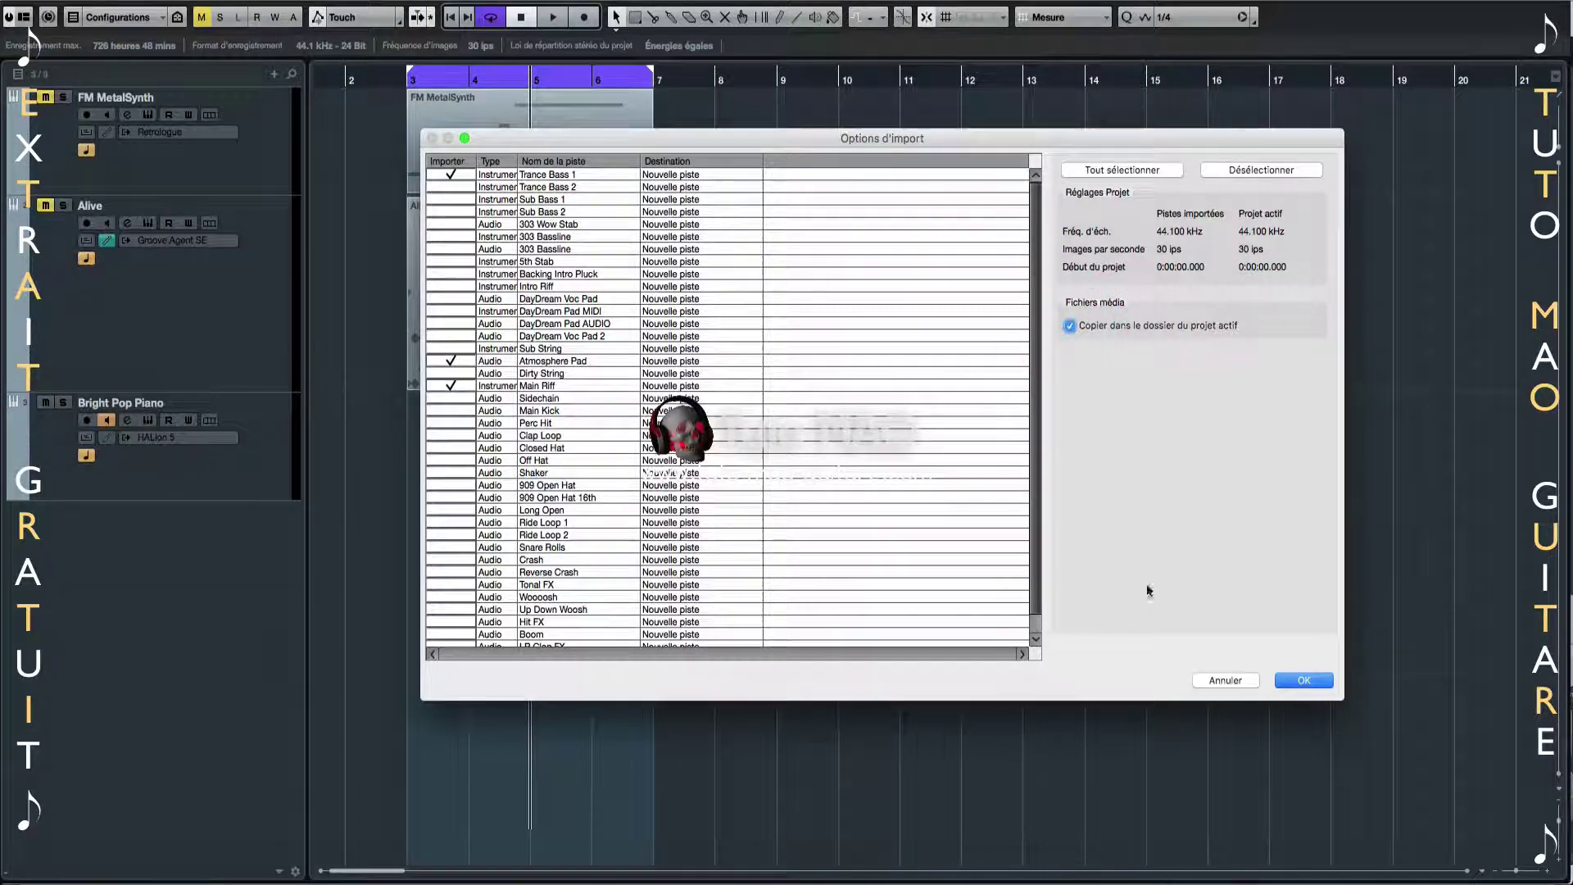
pyautogui.click(1318, 679)
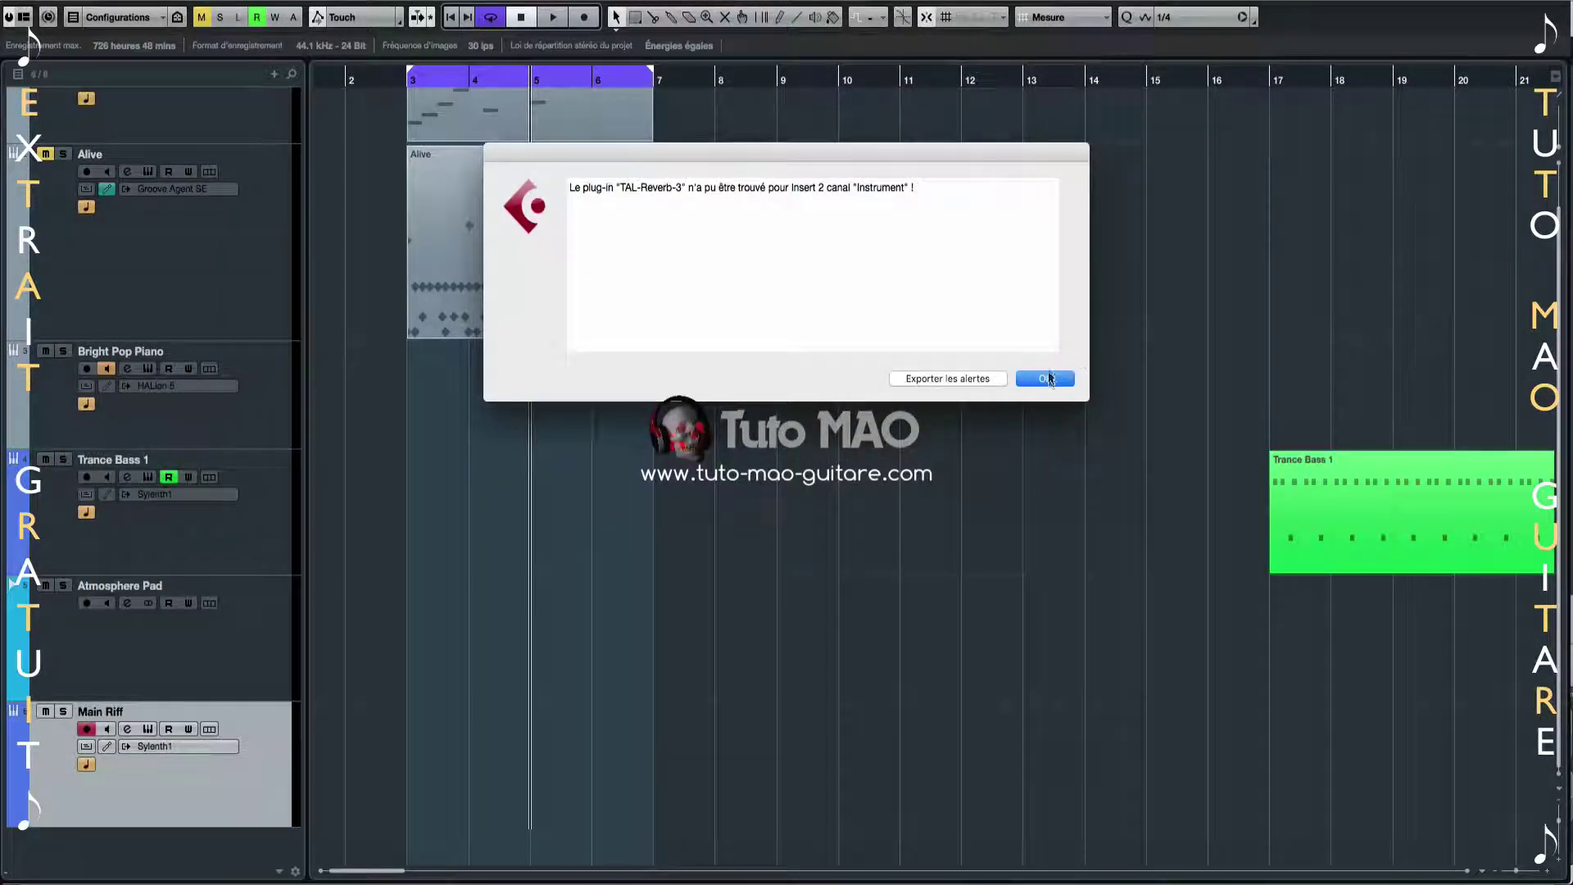
pyautogui.click(1046, 378)
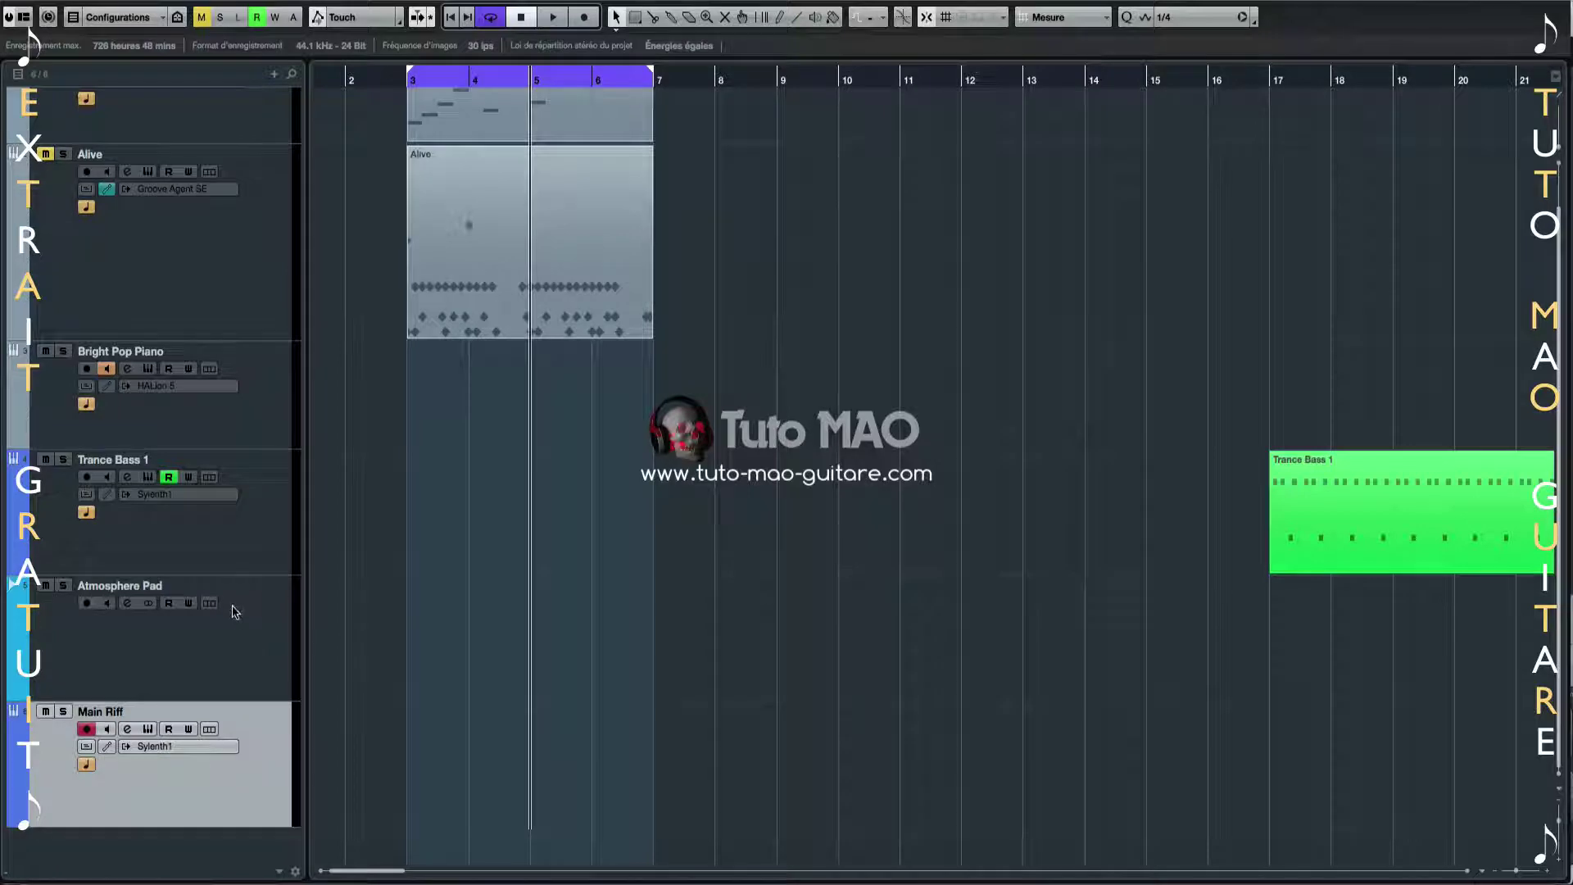
# Examine the imported tracks' events across the whole arrangement and the Sylenth1 instrument on Trance Bass 1
pyautogui.moveTo(803, 74); pyautogui.dragTo(806, 4)
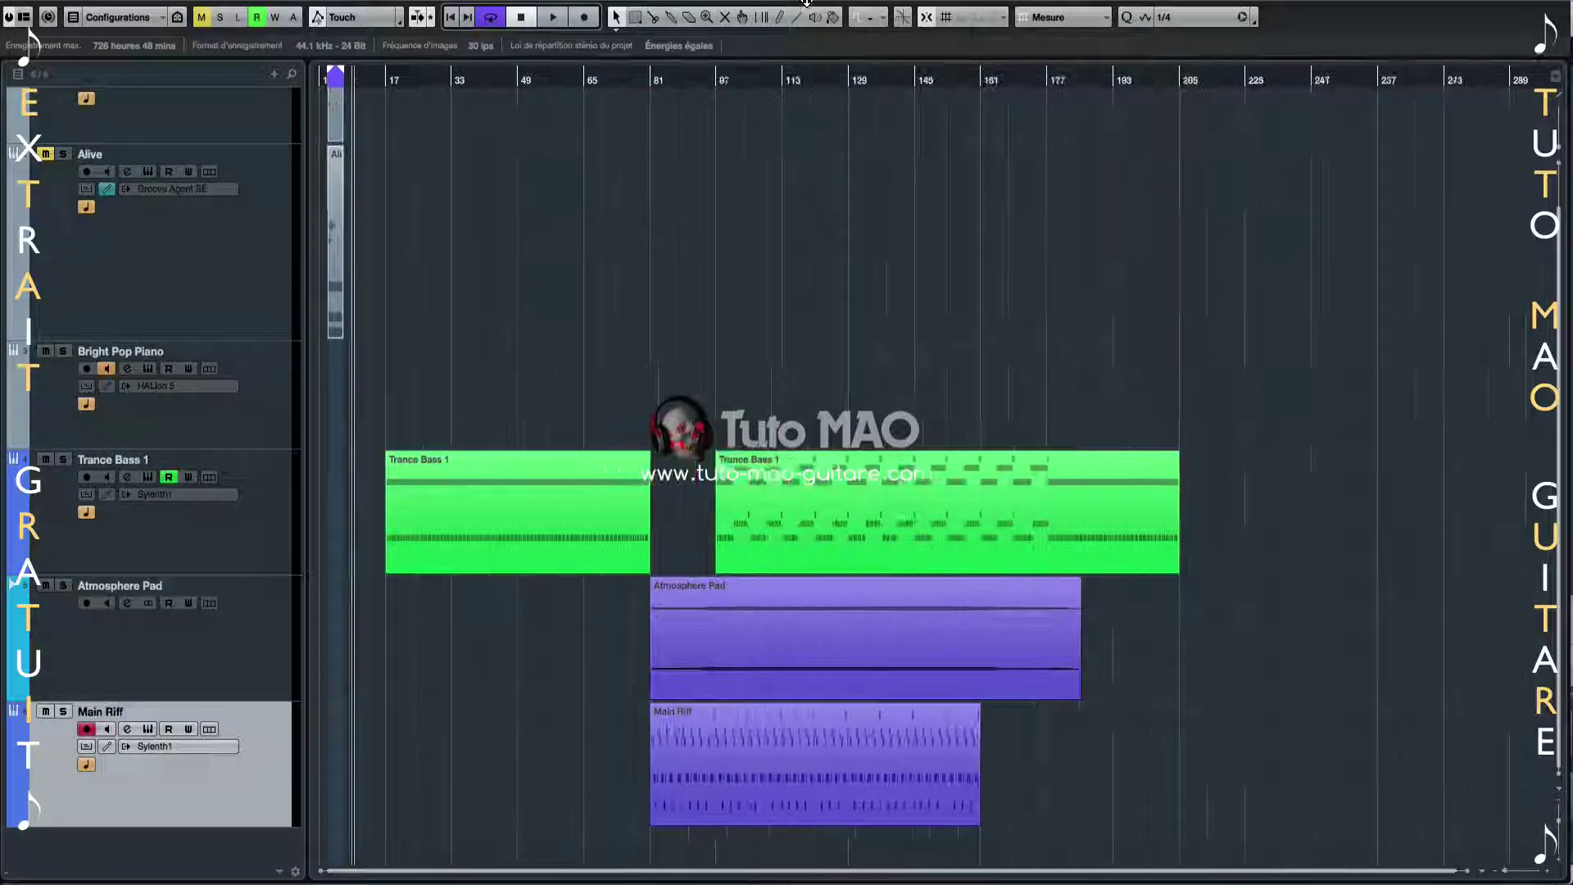
pyautogui.click(244, 495)
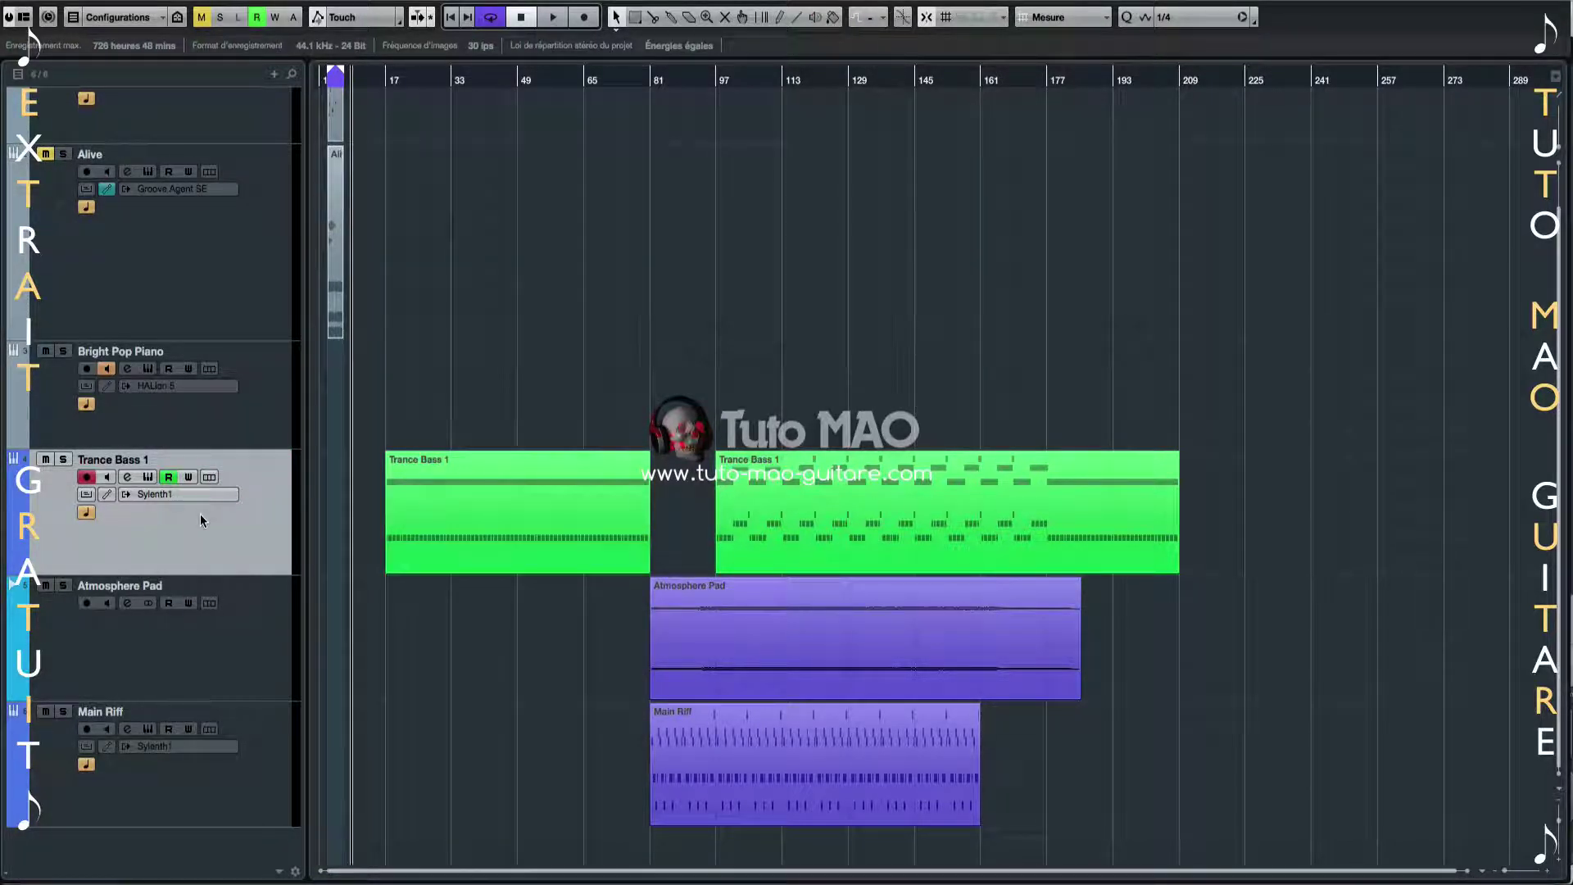
pyautogui.click(148, 476)
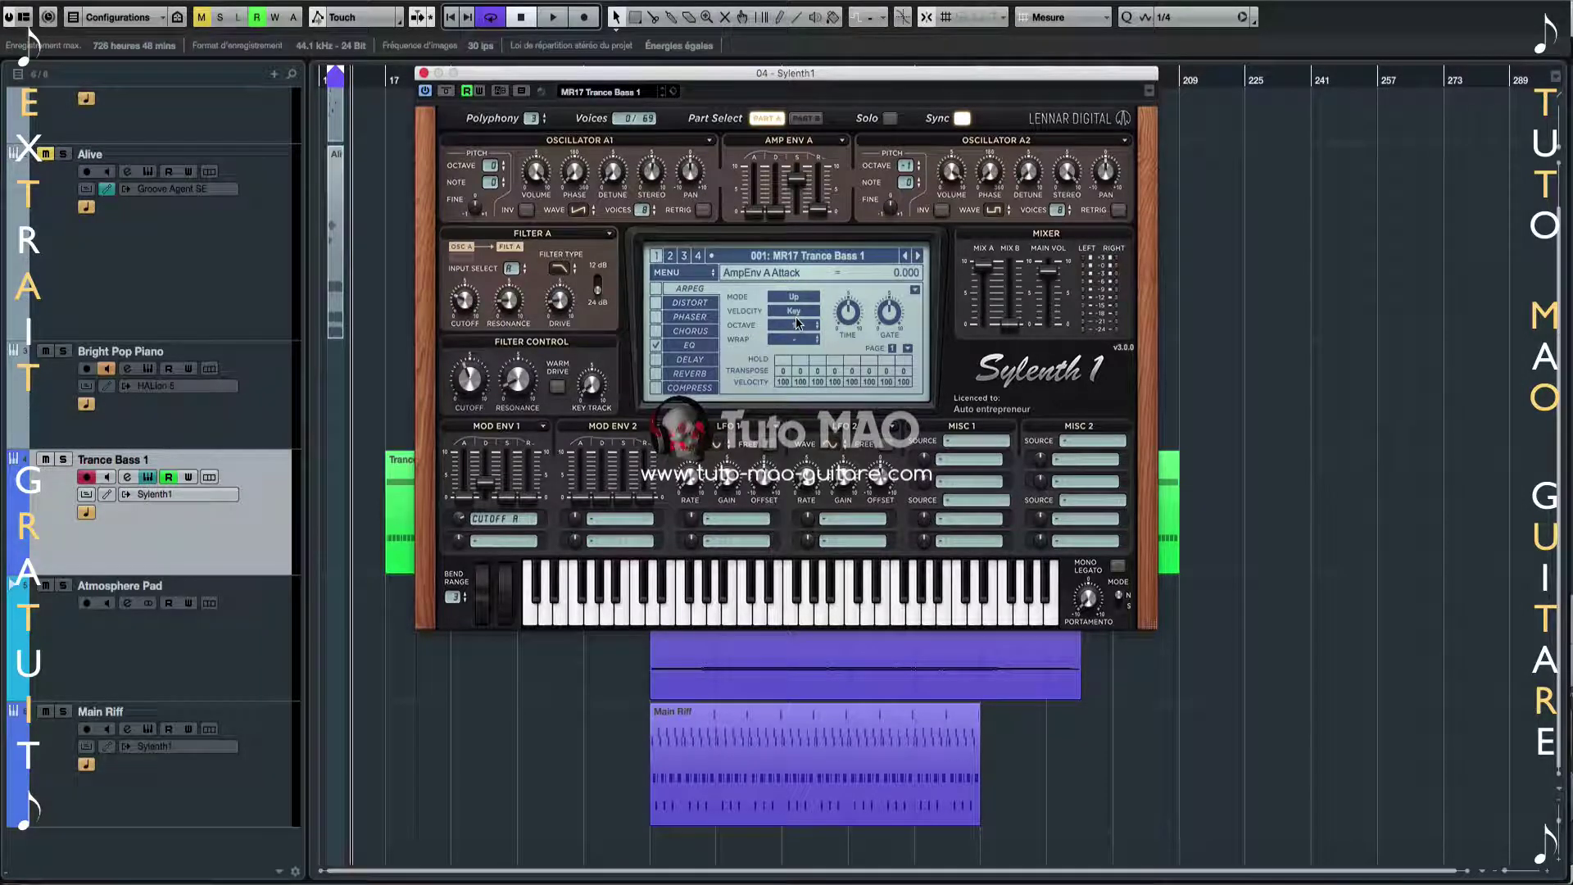
pyautogui.click(423, 74)
# Check the Atmosphere Pad channel settings and the Sylenth1 instrument on the Main Riff track
pyautogui.click(148, 652)
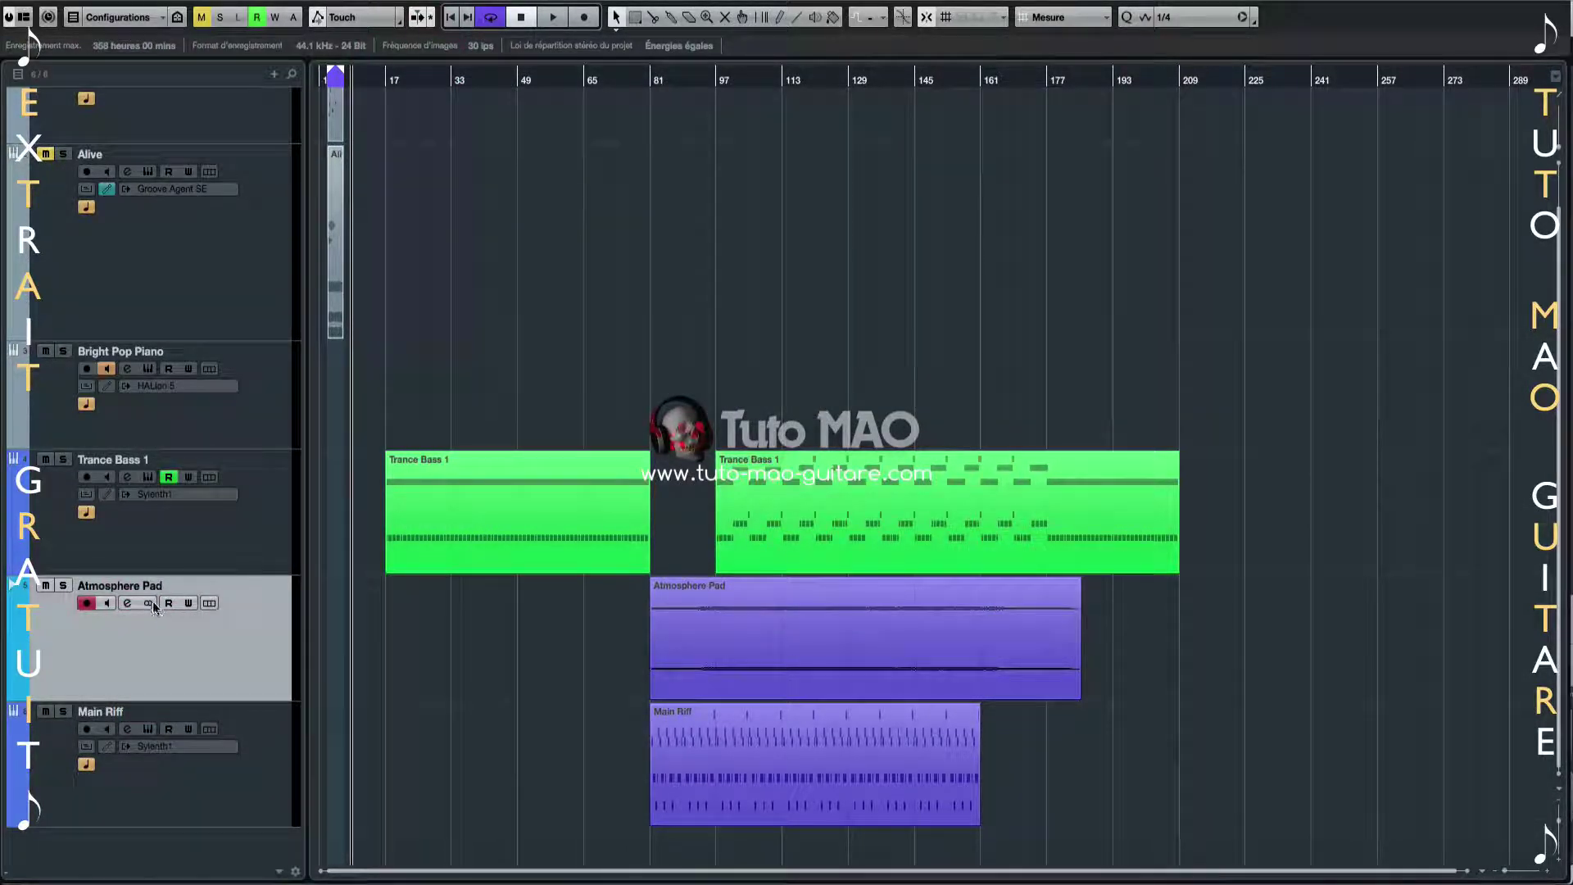
pyautogui.click(127, 602)
pyautogui.click(127, 603)
pyautogui.click(208, 779)
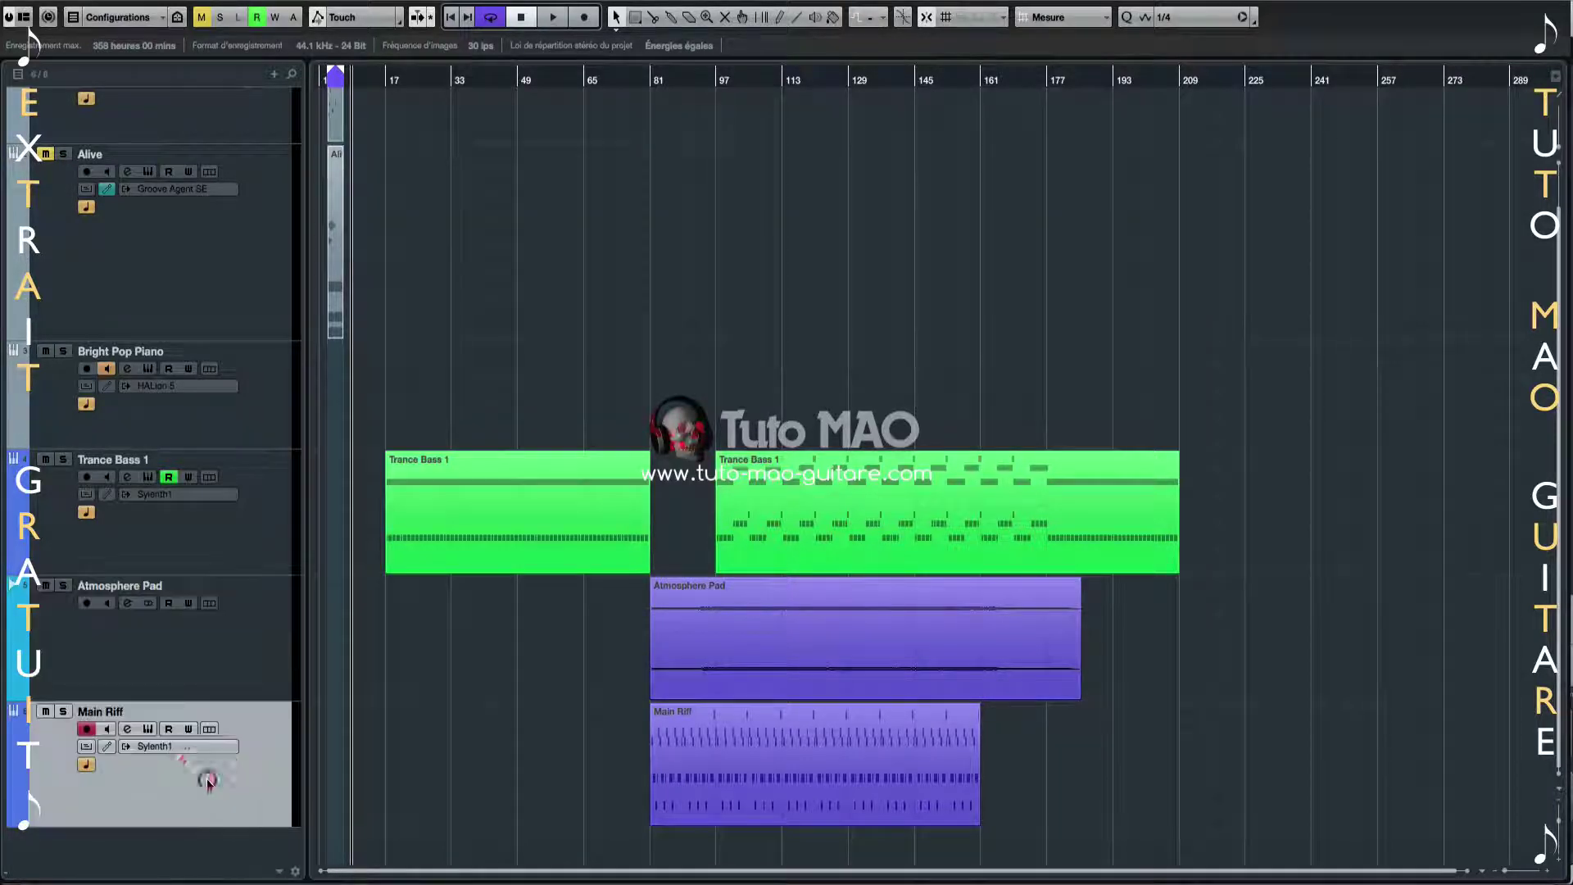
pyautogui.click(149, 728)
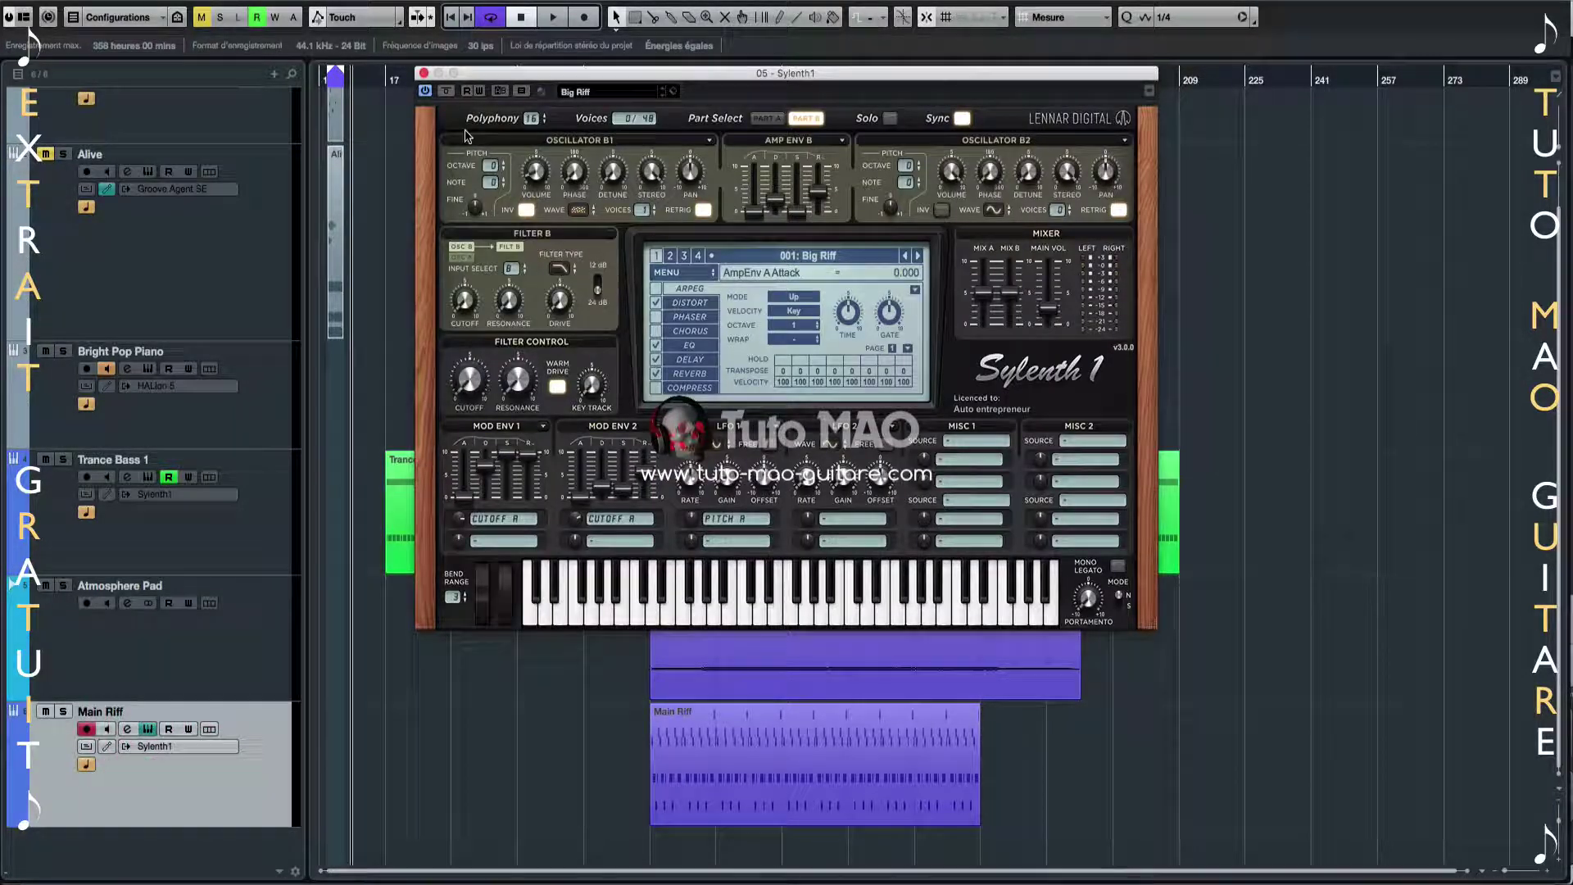
pyautogui.click(423, 73)
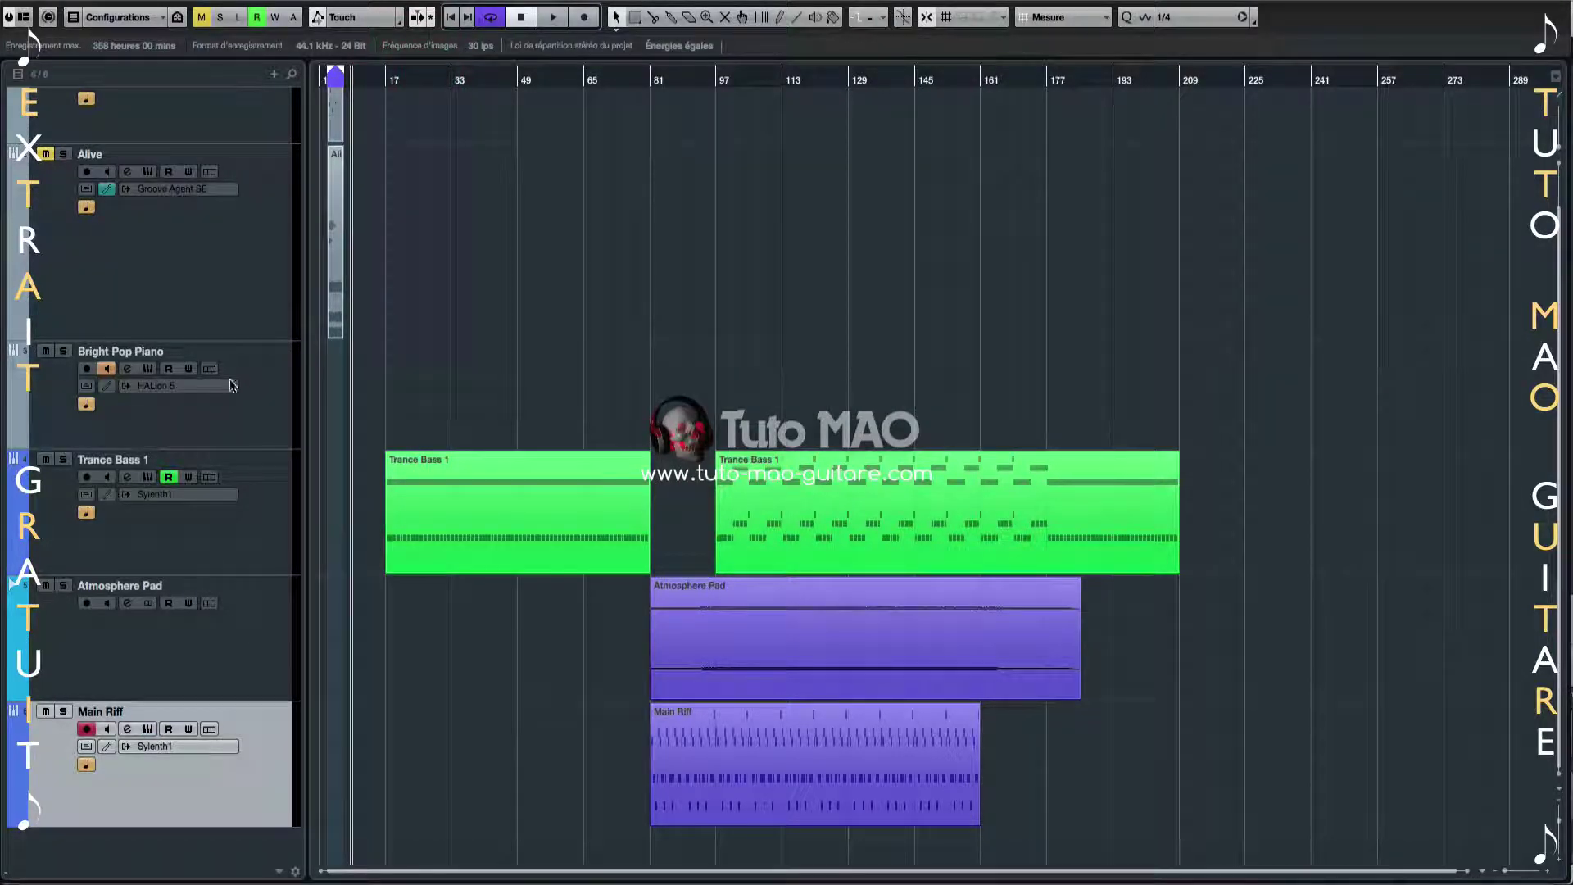
# Inspect the insert effects of the imported tracks in the MixConsole, and return to the project window
pyautogui.press('F3')
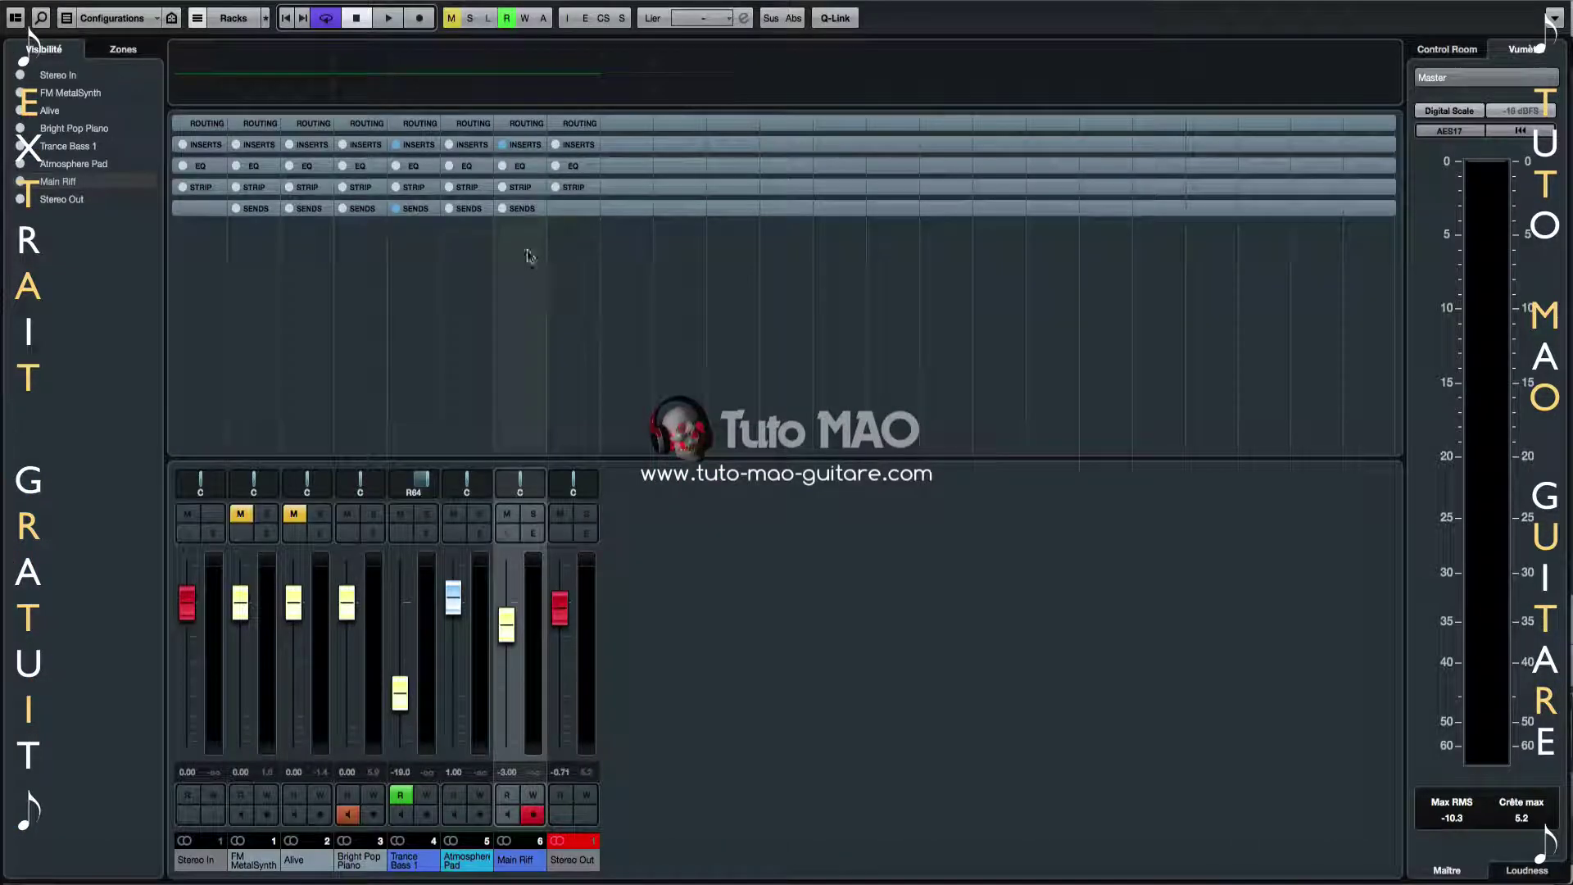
pyautogui.click(425, 146)
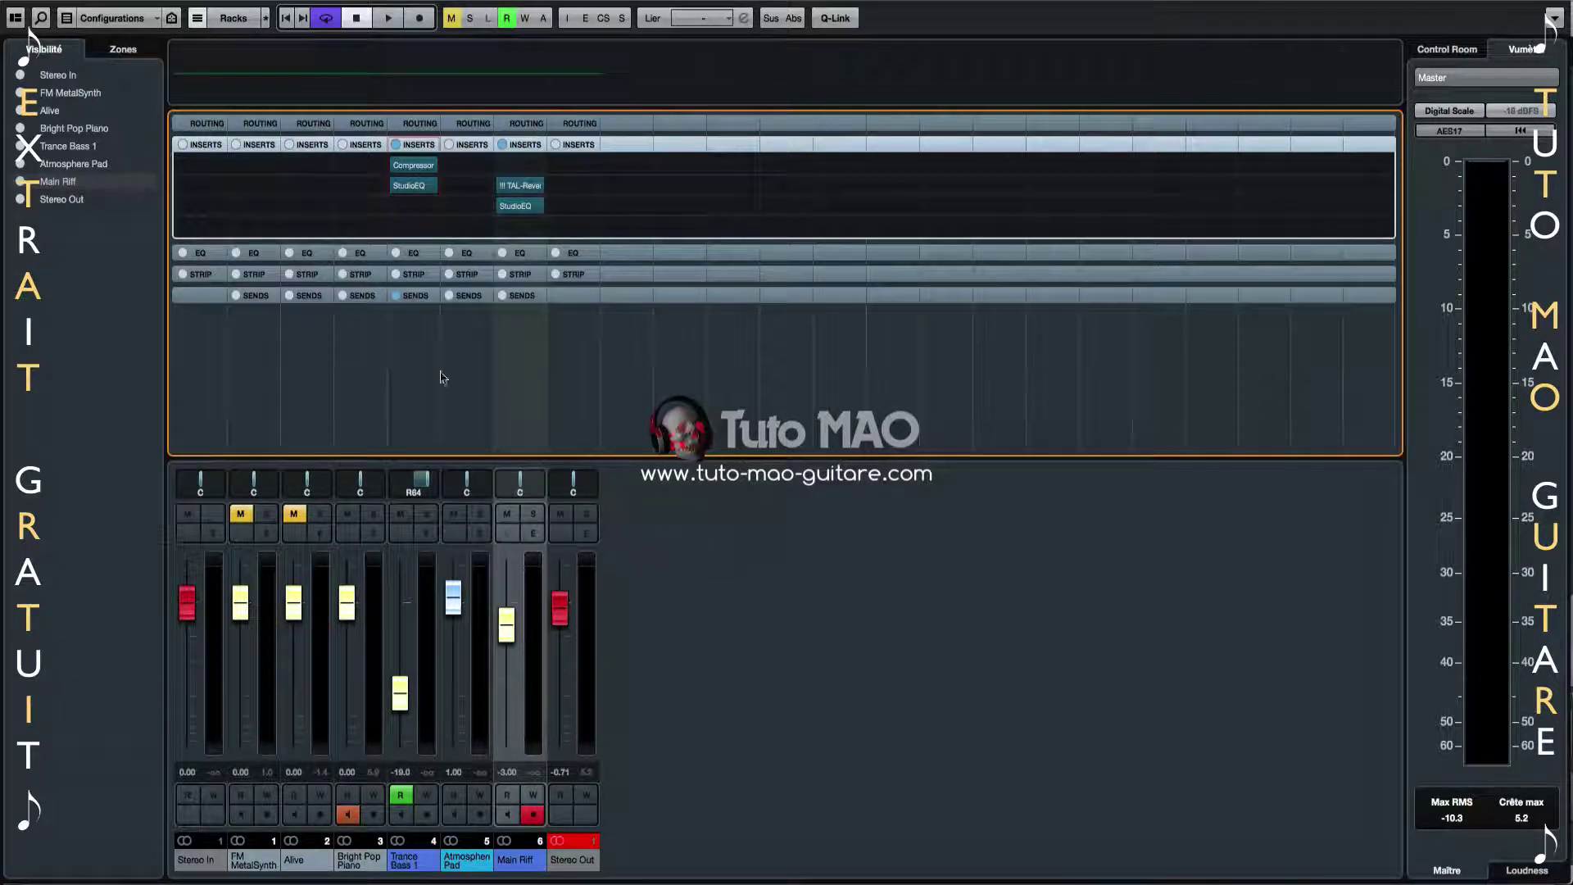
pyautogui.click(35, 4)
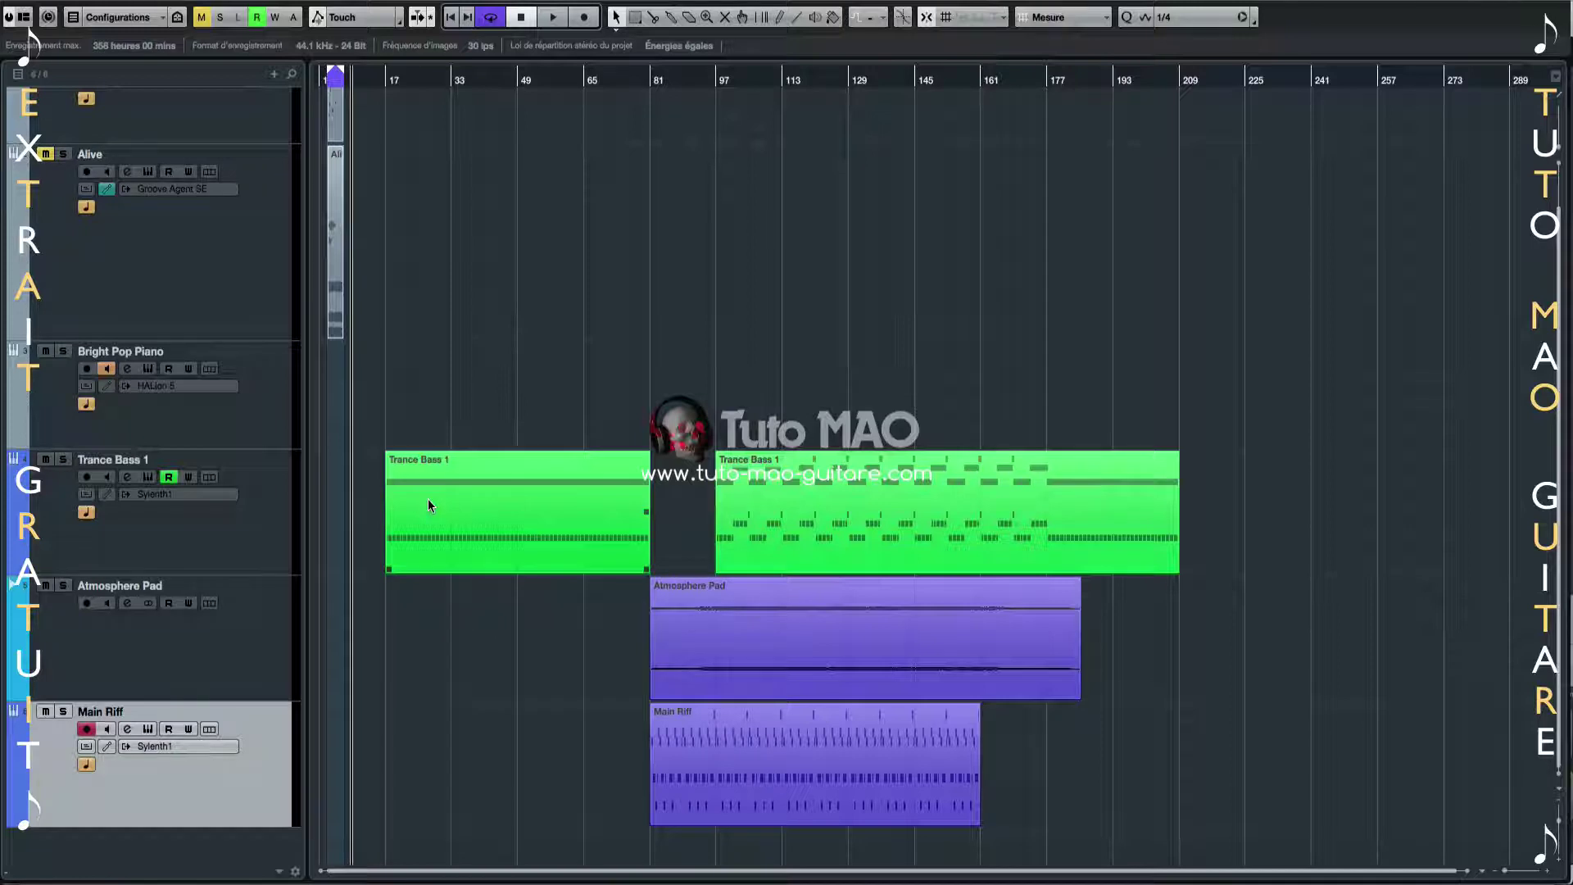
# Undo the import of the Trance Bass 1, Atmosphere Pad and Main Riff tracks
pyautogui.scroll(1, 428, 505)
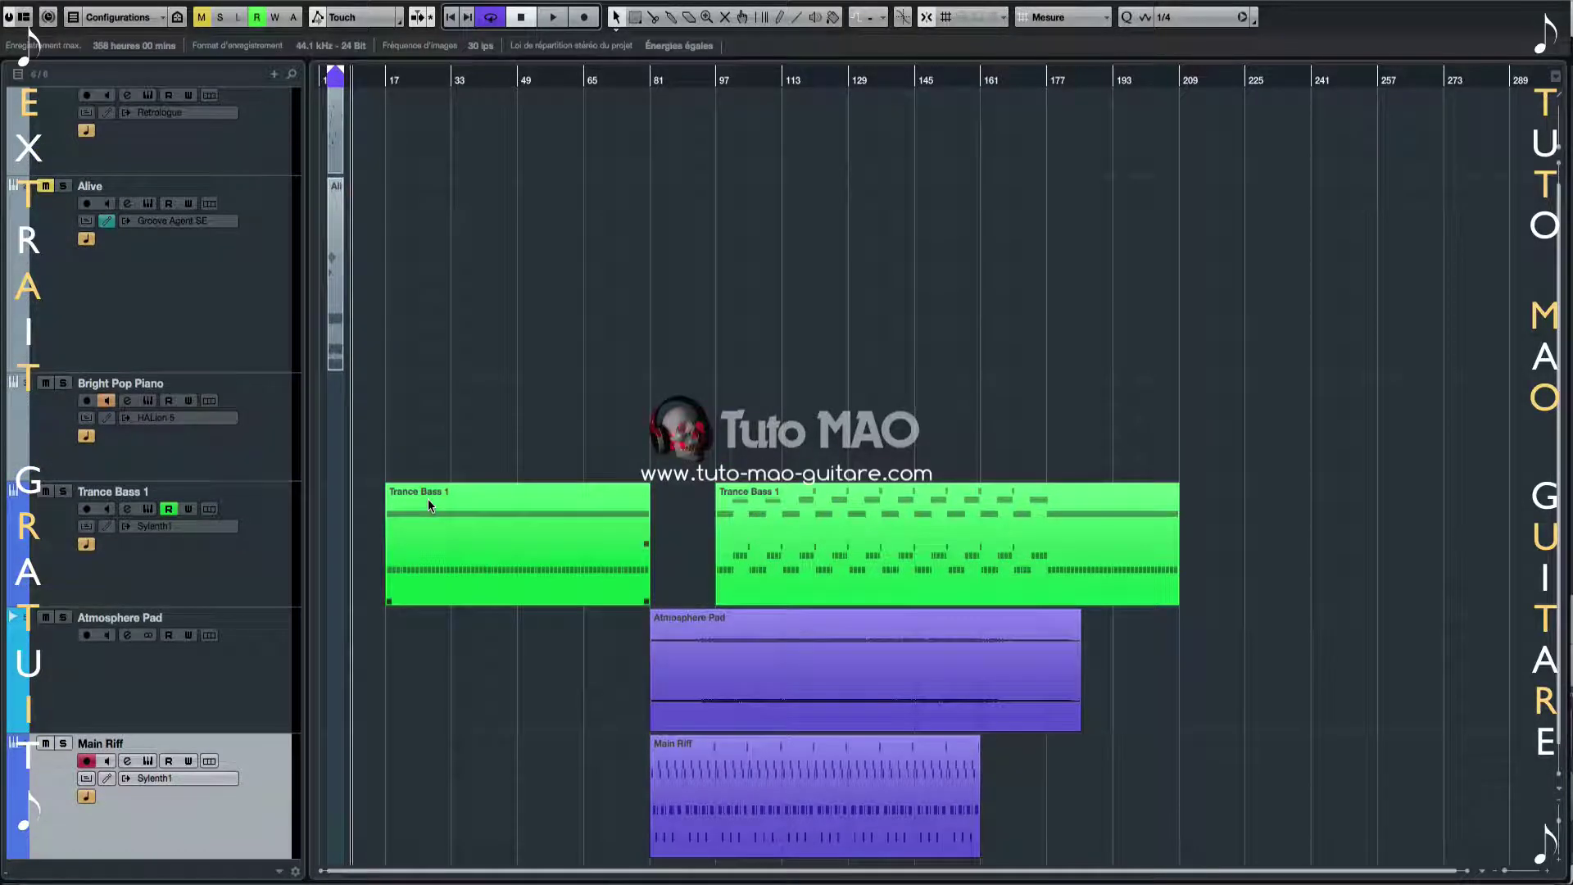
pyautogui.scroll(-1, 428, 506)
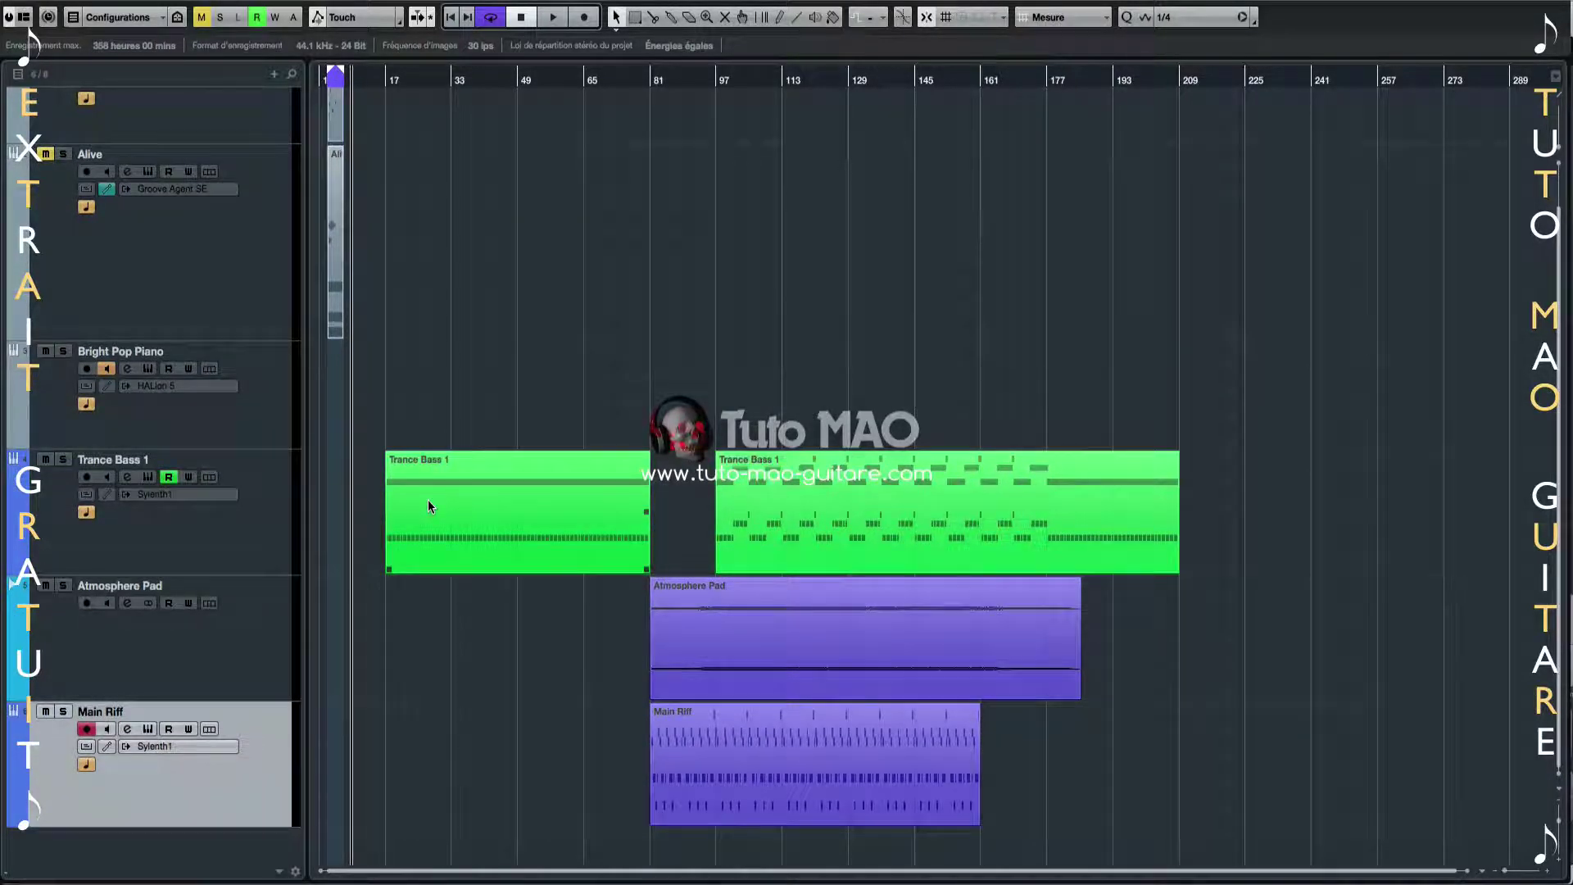
pyautogui.scroll(2, 428, 505)
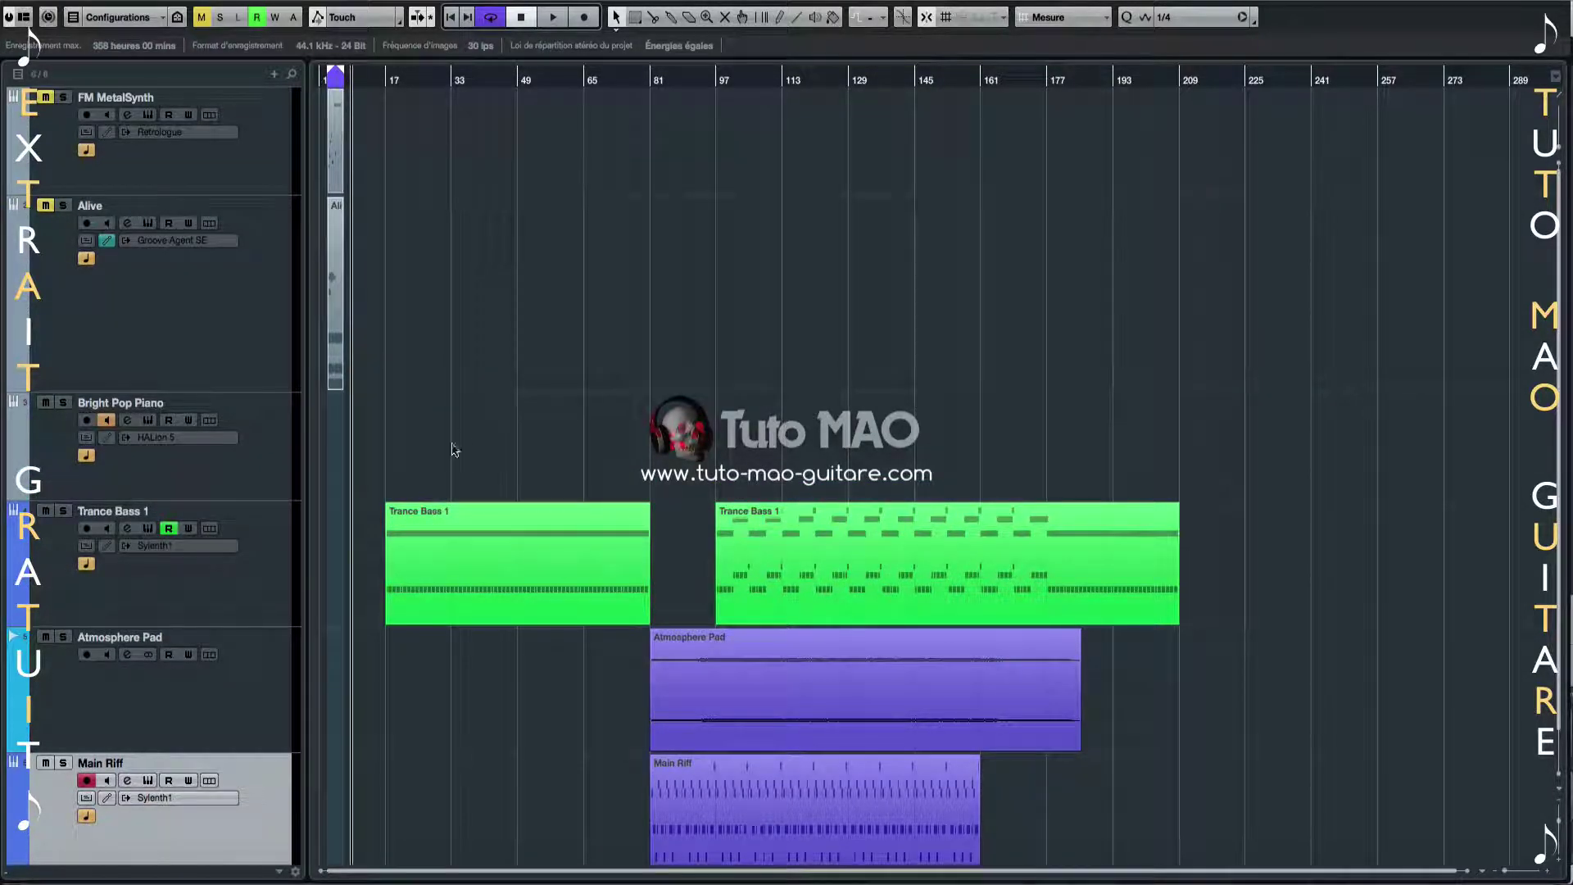
pyautogui.scroll(-2, 484, 446)
pyautogui.scroll(2, 484, 442)
pyautogui.click(434, 538)
pyautogui.click(204, 344)
pyautogui.hotkey('ctrl', 'z')
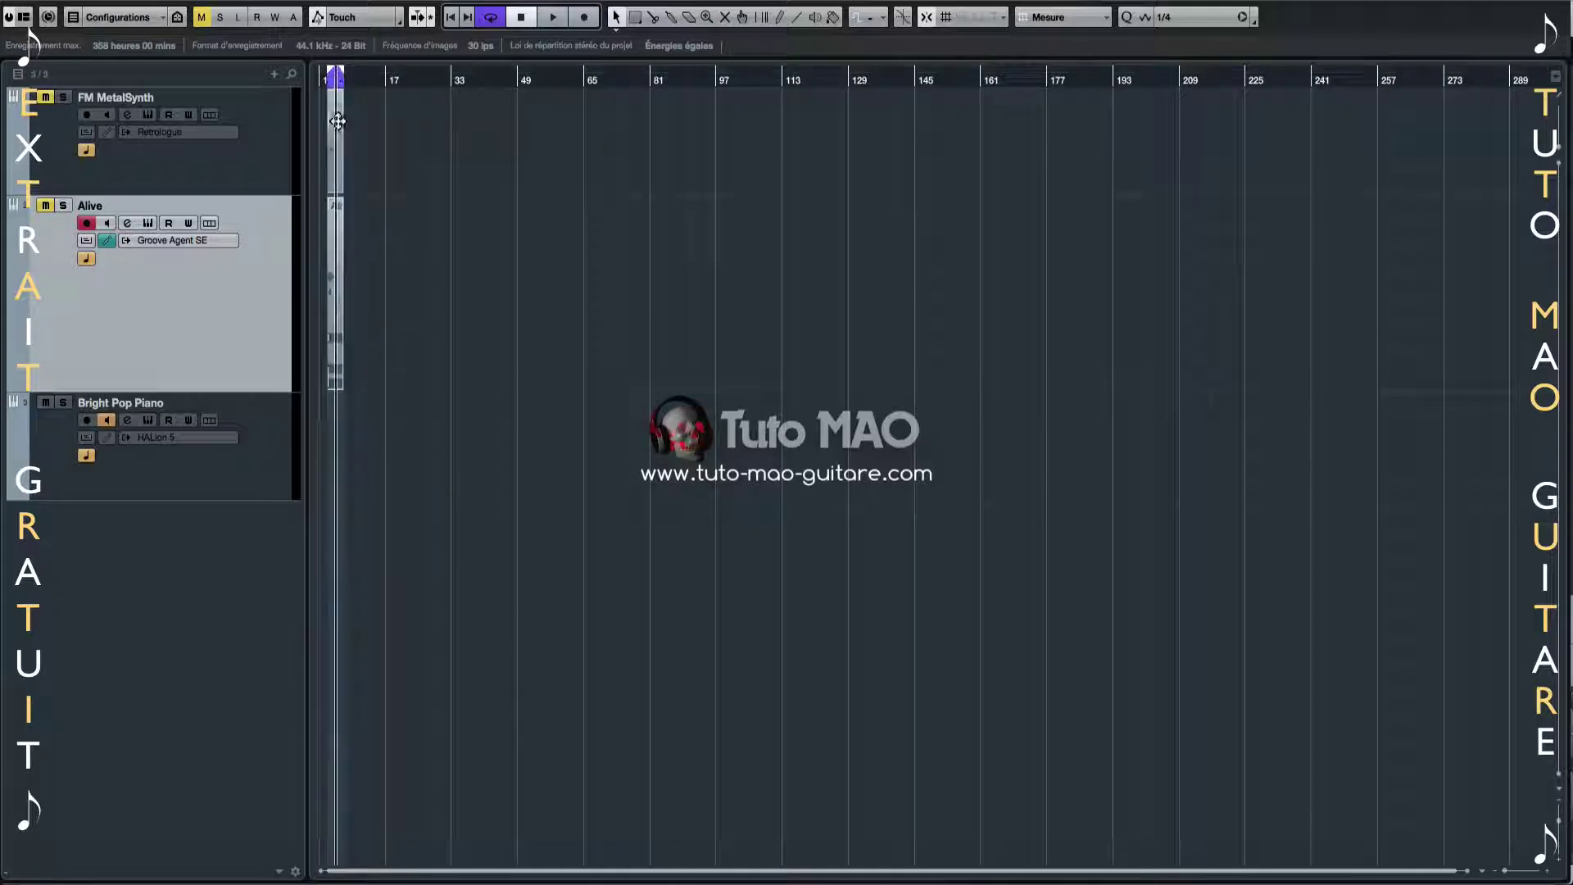
pyautogui.scroll(10, 333, 287)
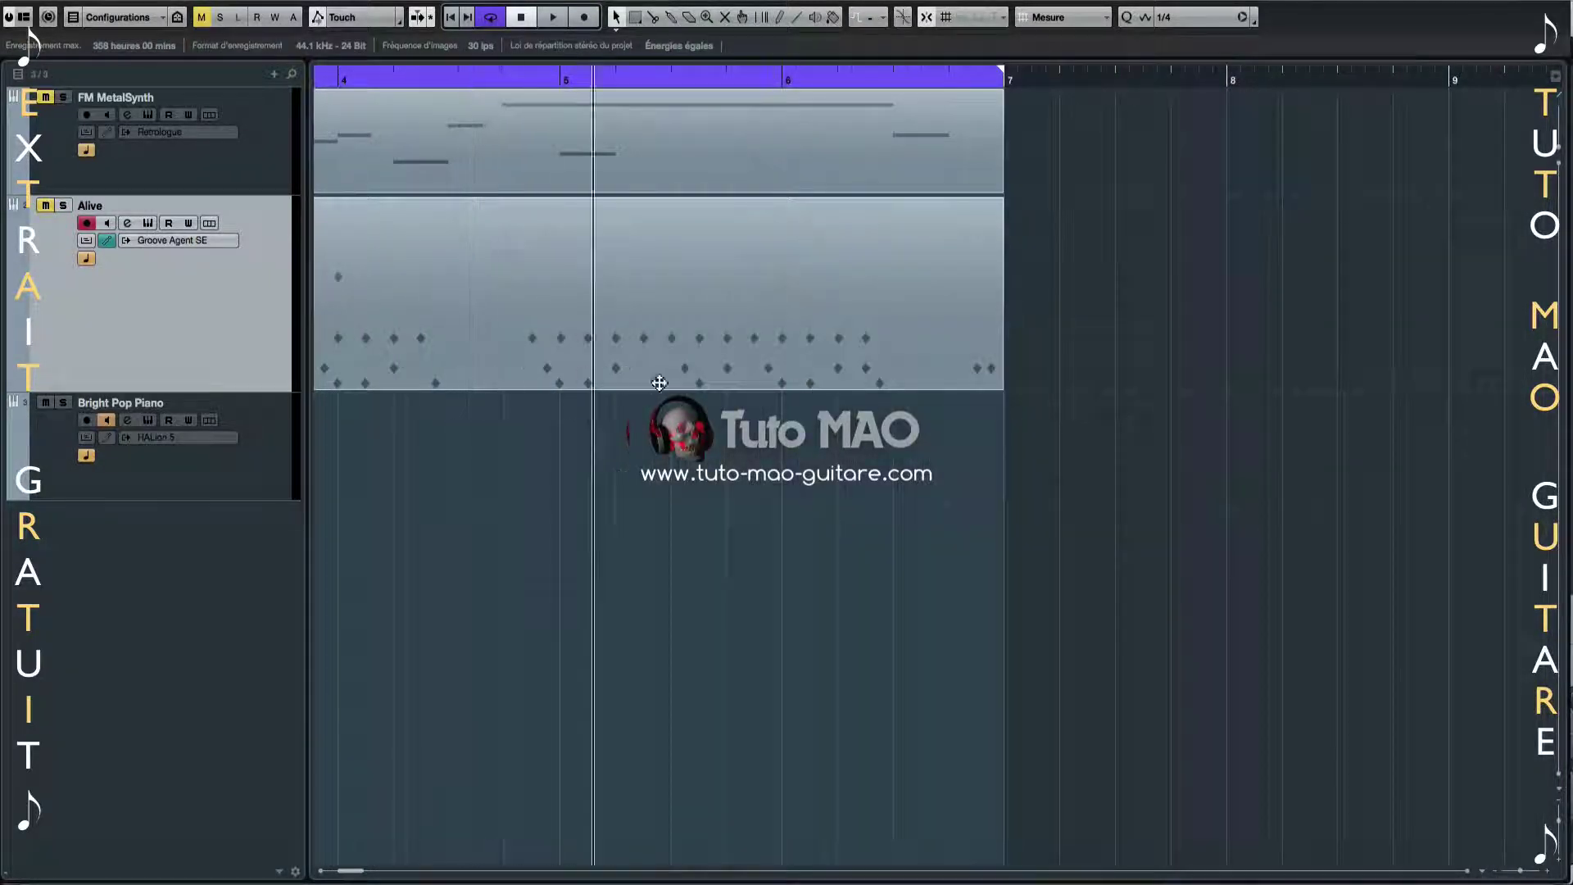
pyautogui.scroll(-10, 769, 266)
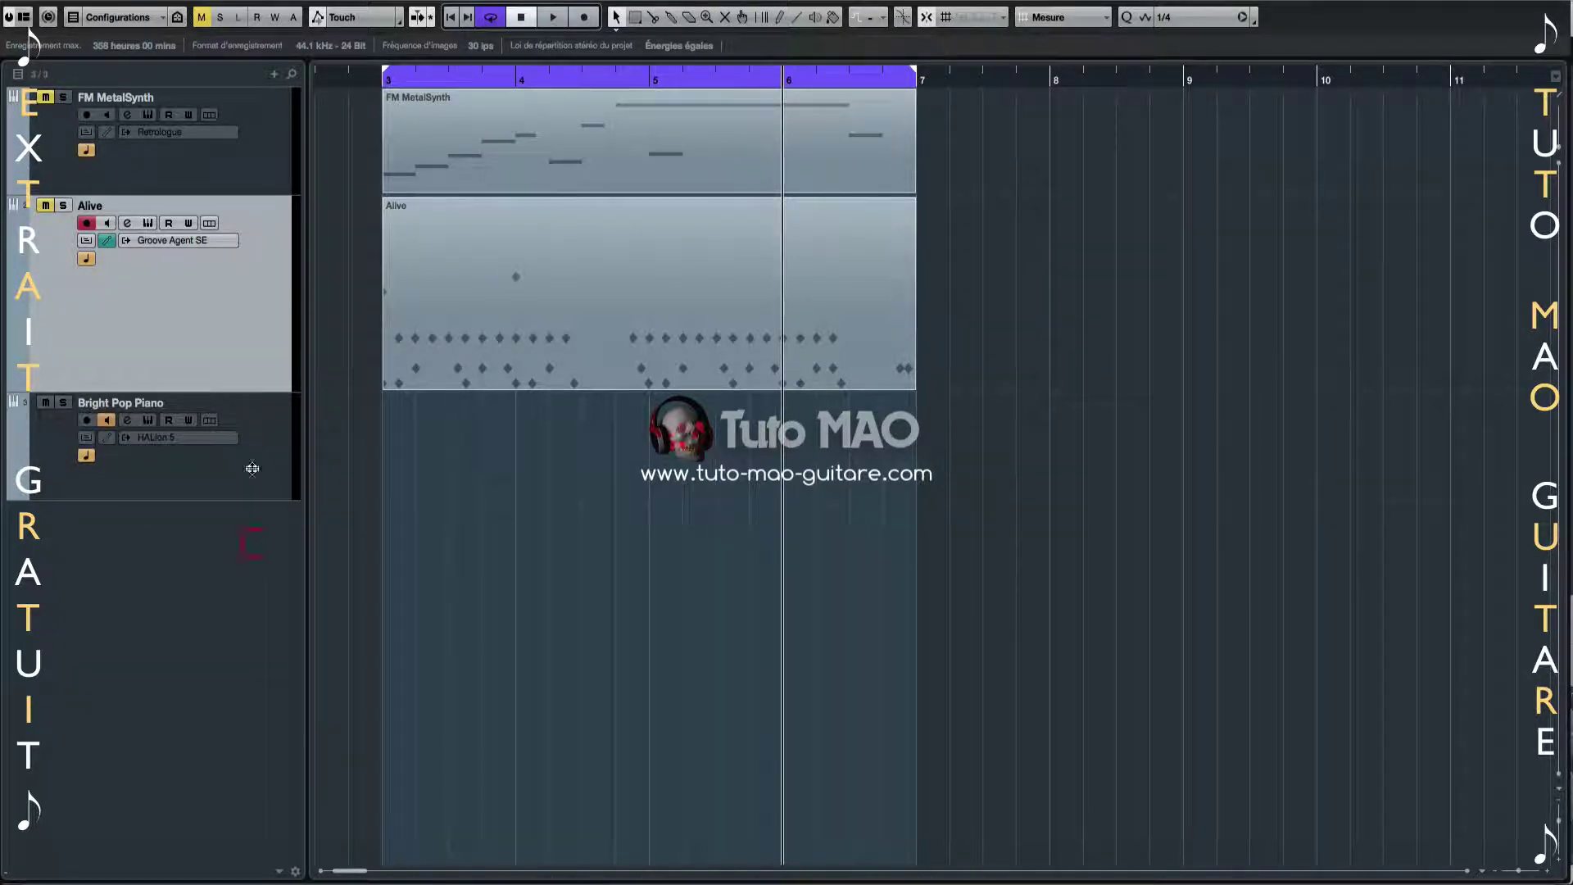
# Create a new profile named "Didguitare profil 1" in the Profile Manager
pyautogui.click(174, 2)
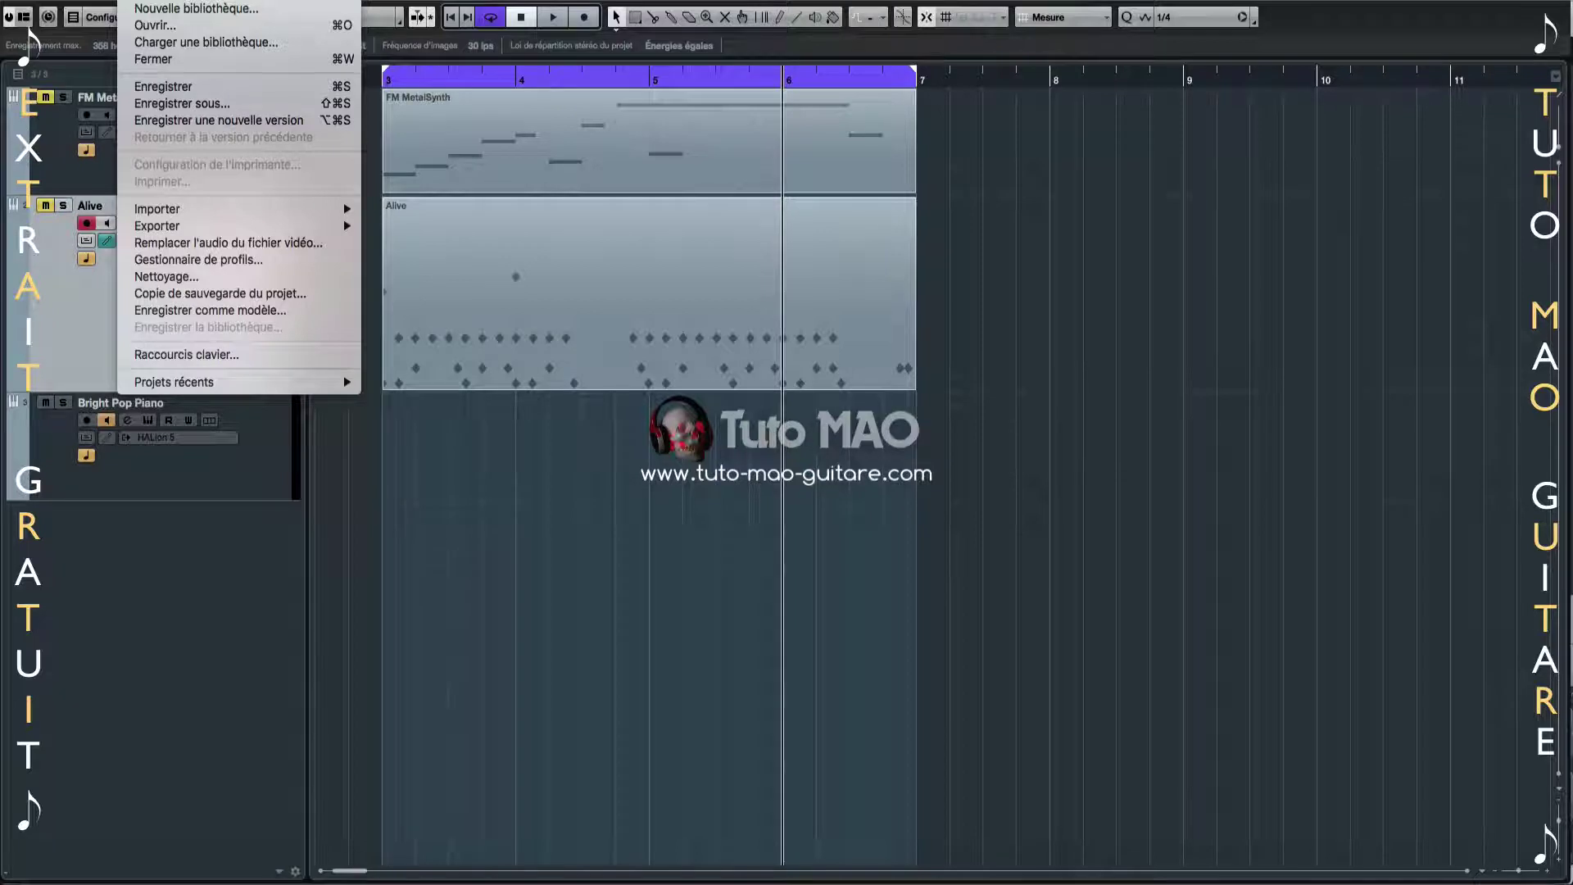
pyautogui.click(229, 259)
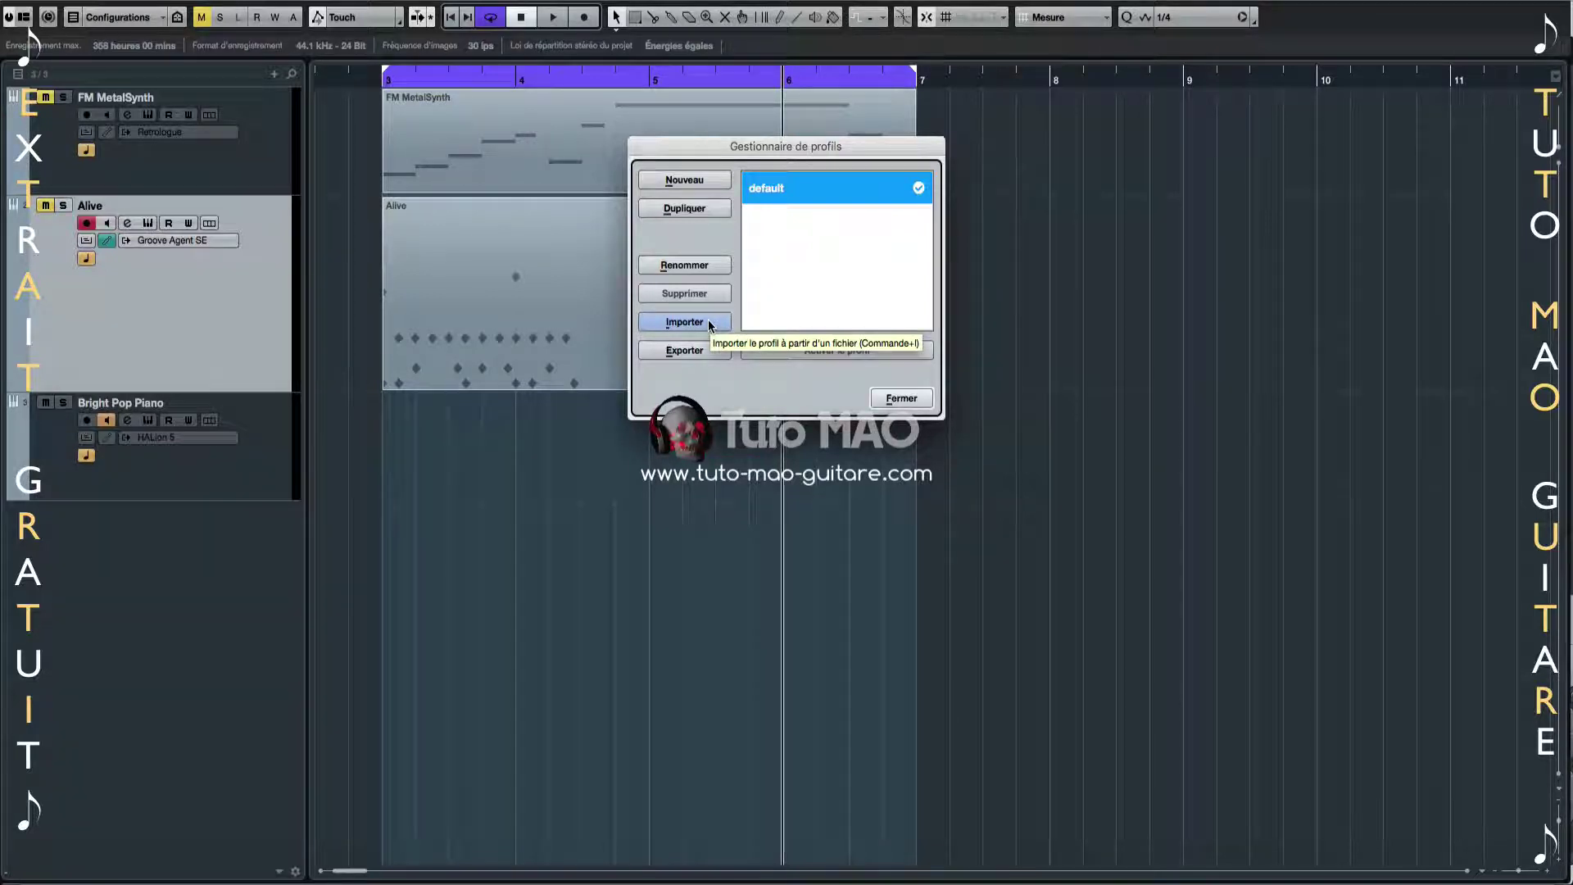
pyautogui.click(685, 180)
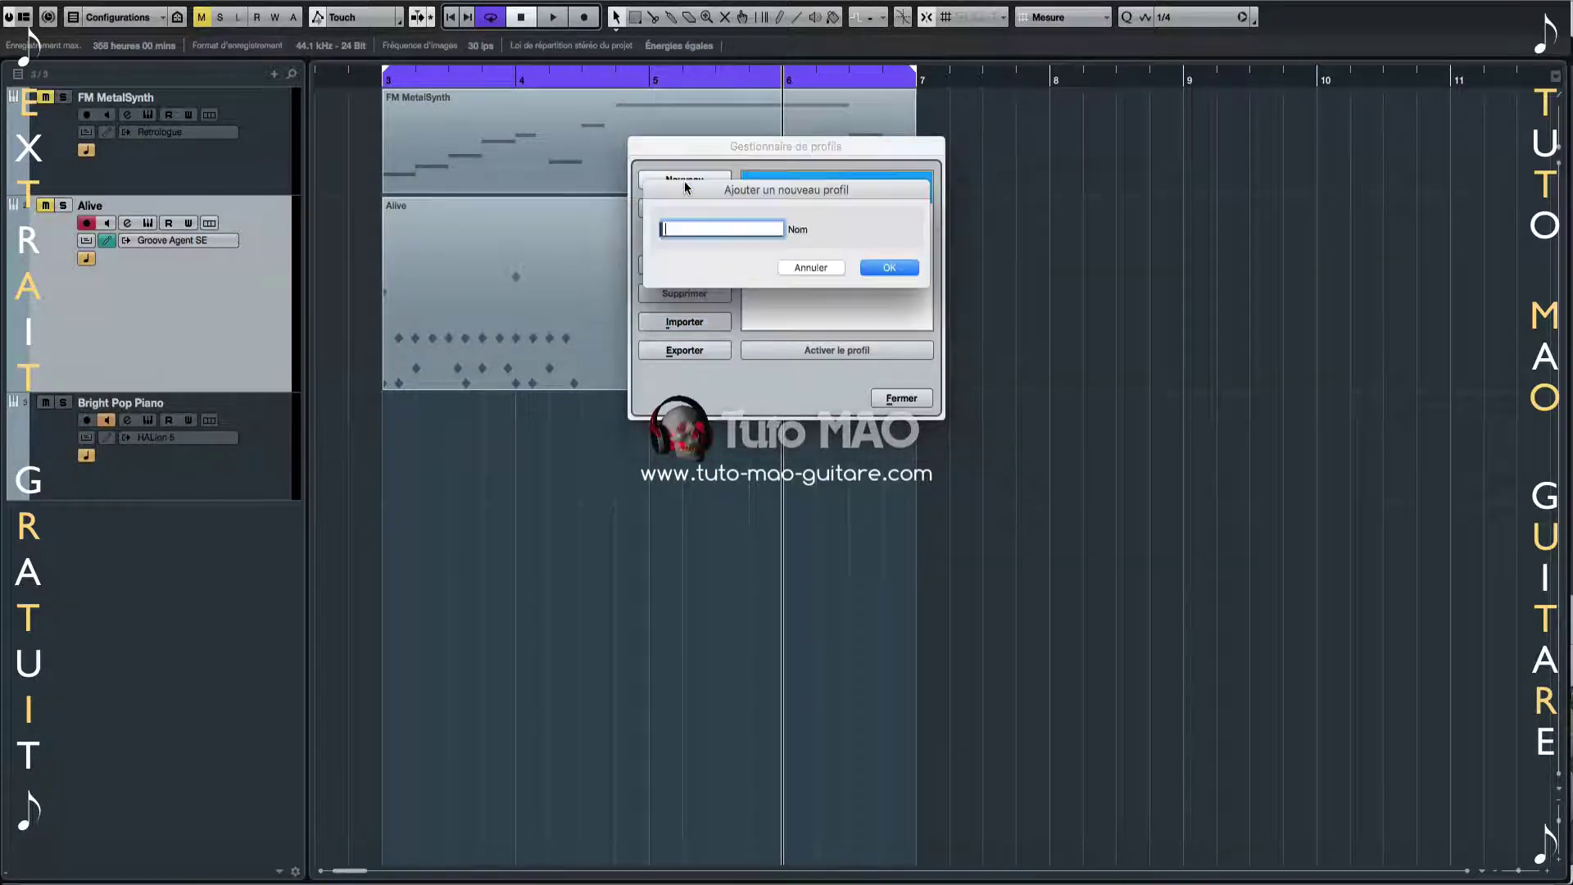
pyautogui.write('Didguitare')
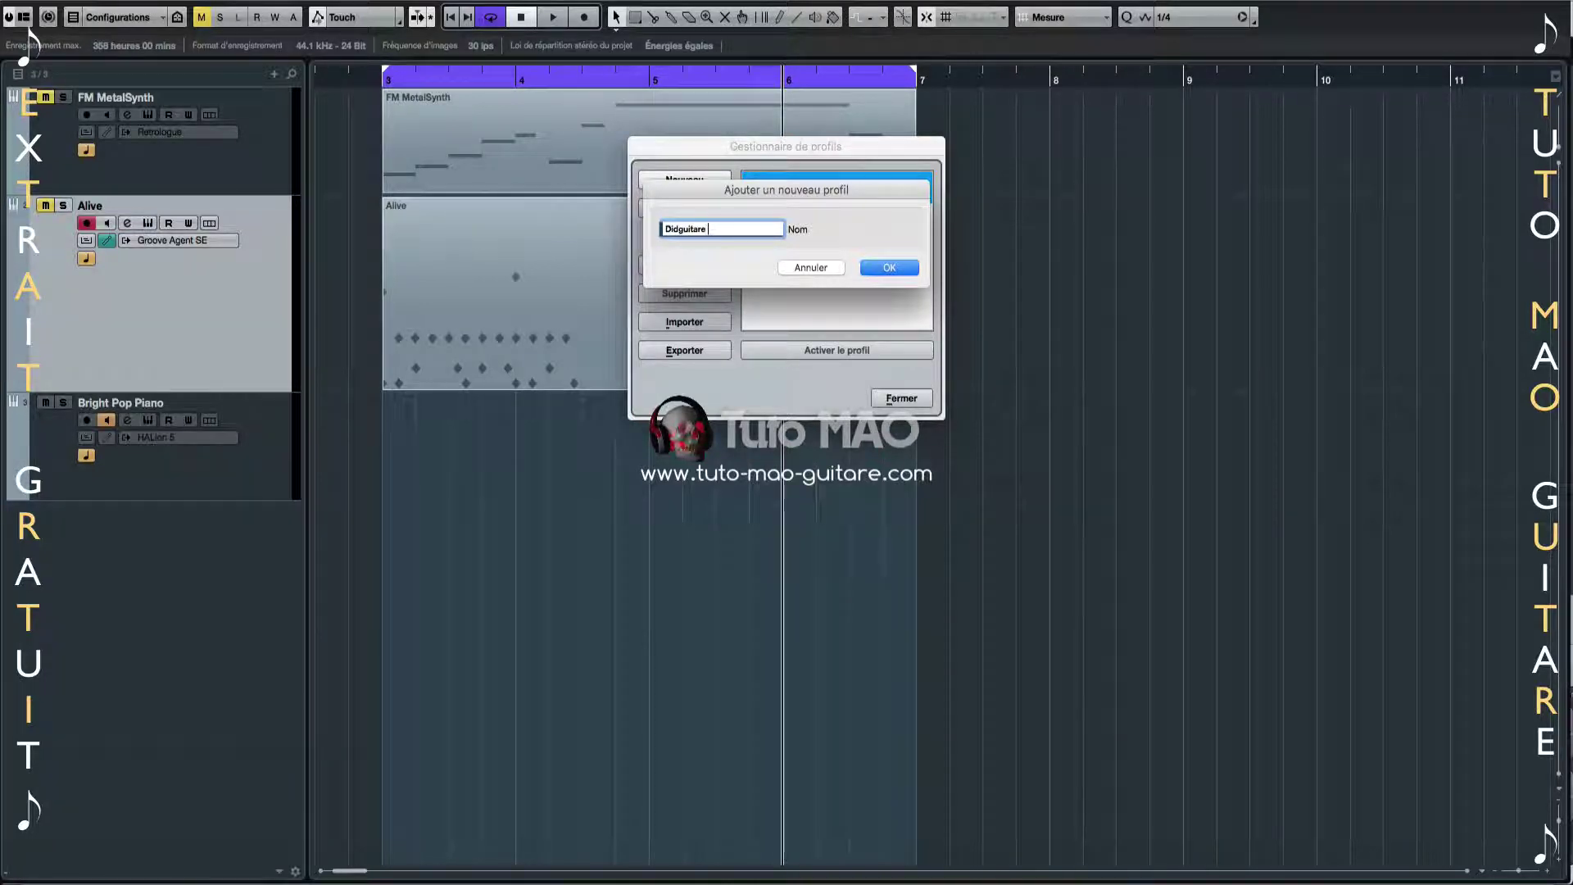
pyautogui.write(' profil 1')
pyautogui.press('Return')
# Activate the profile "Didguitare profil 1" and acknowledge the restart notice
pyautogui.click(802, 219)
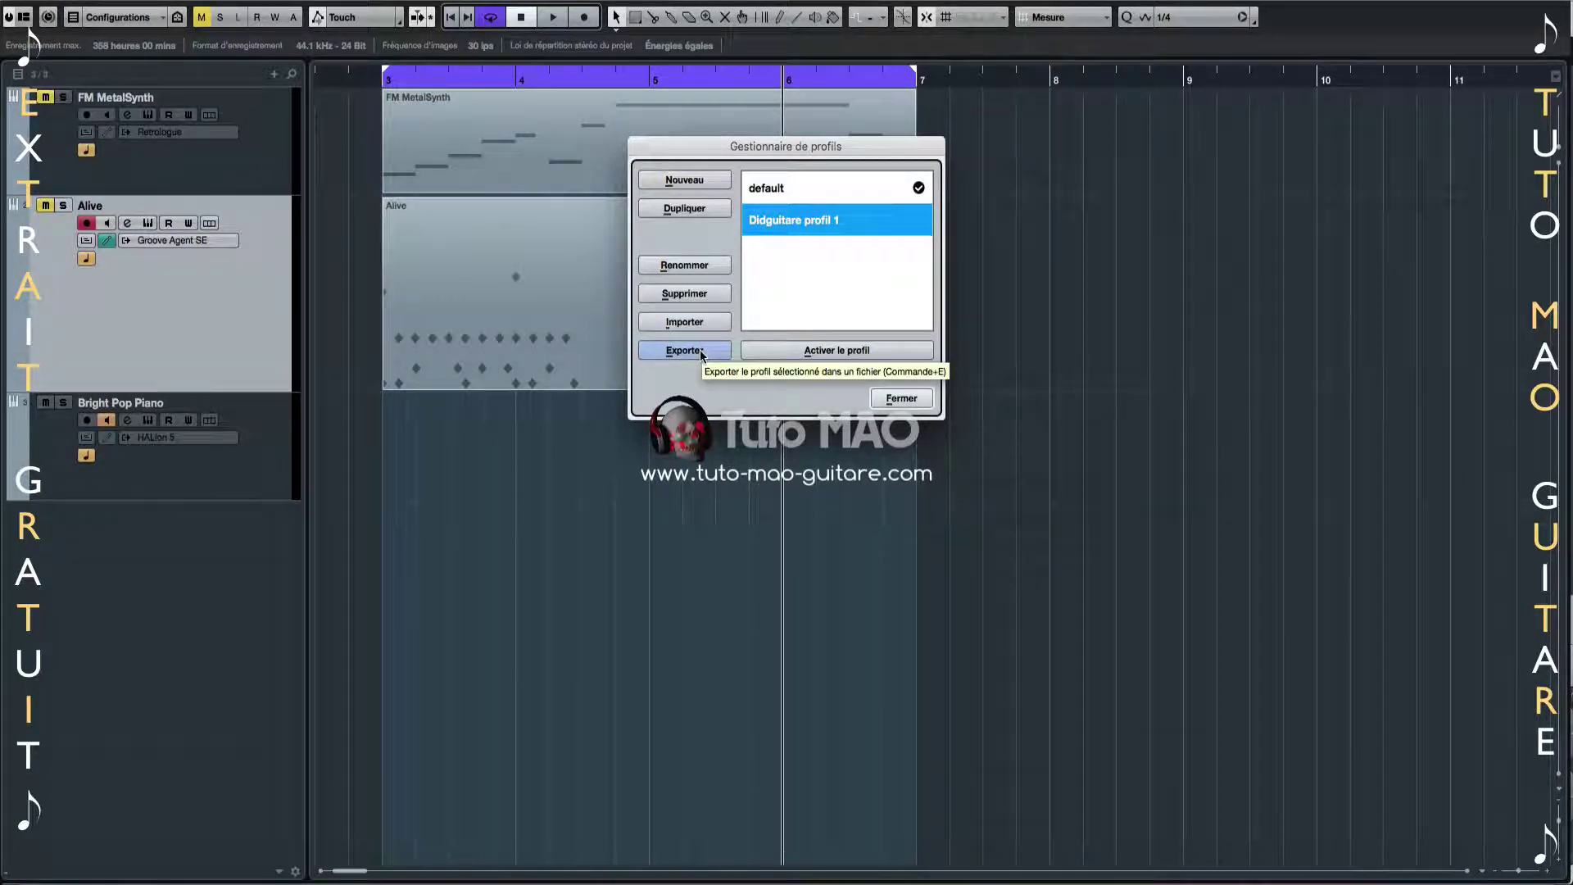
pyautogui.click(801, 352)
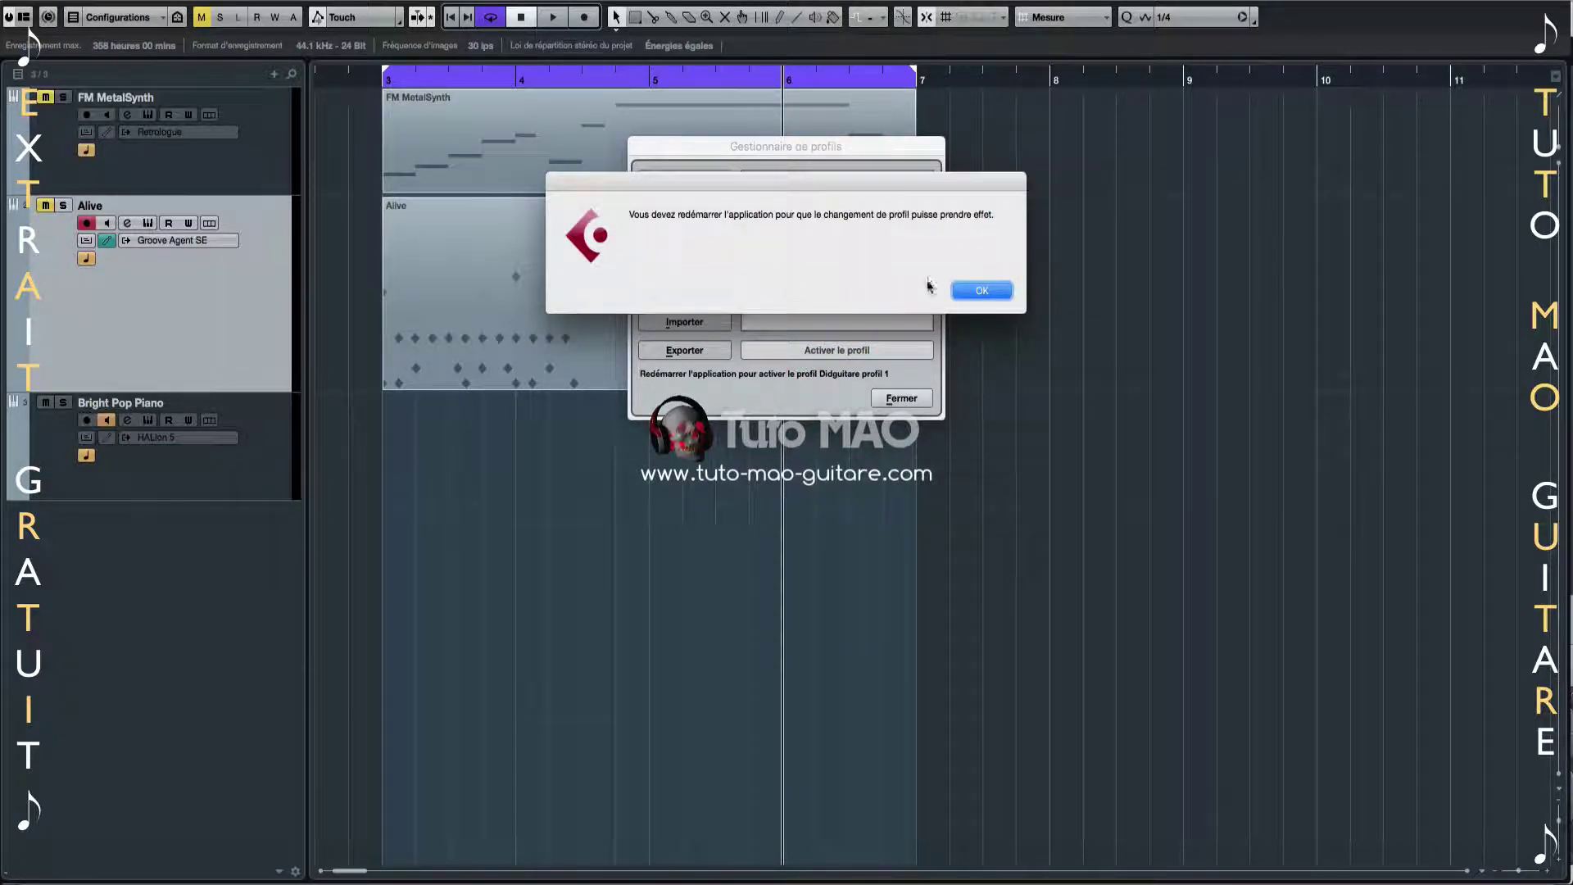
pyautogui.click(967, 290)
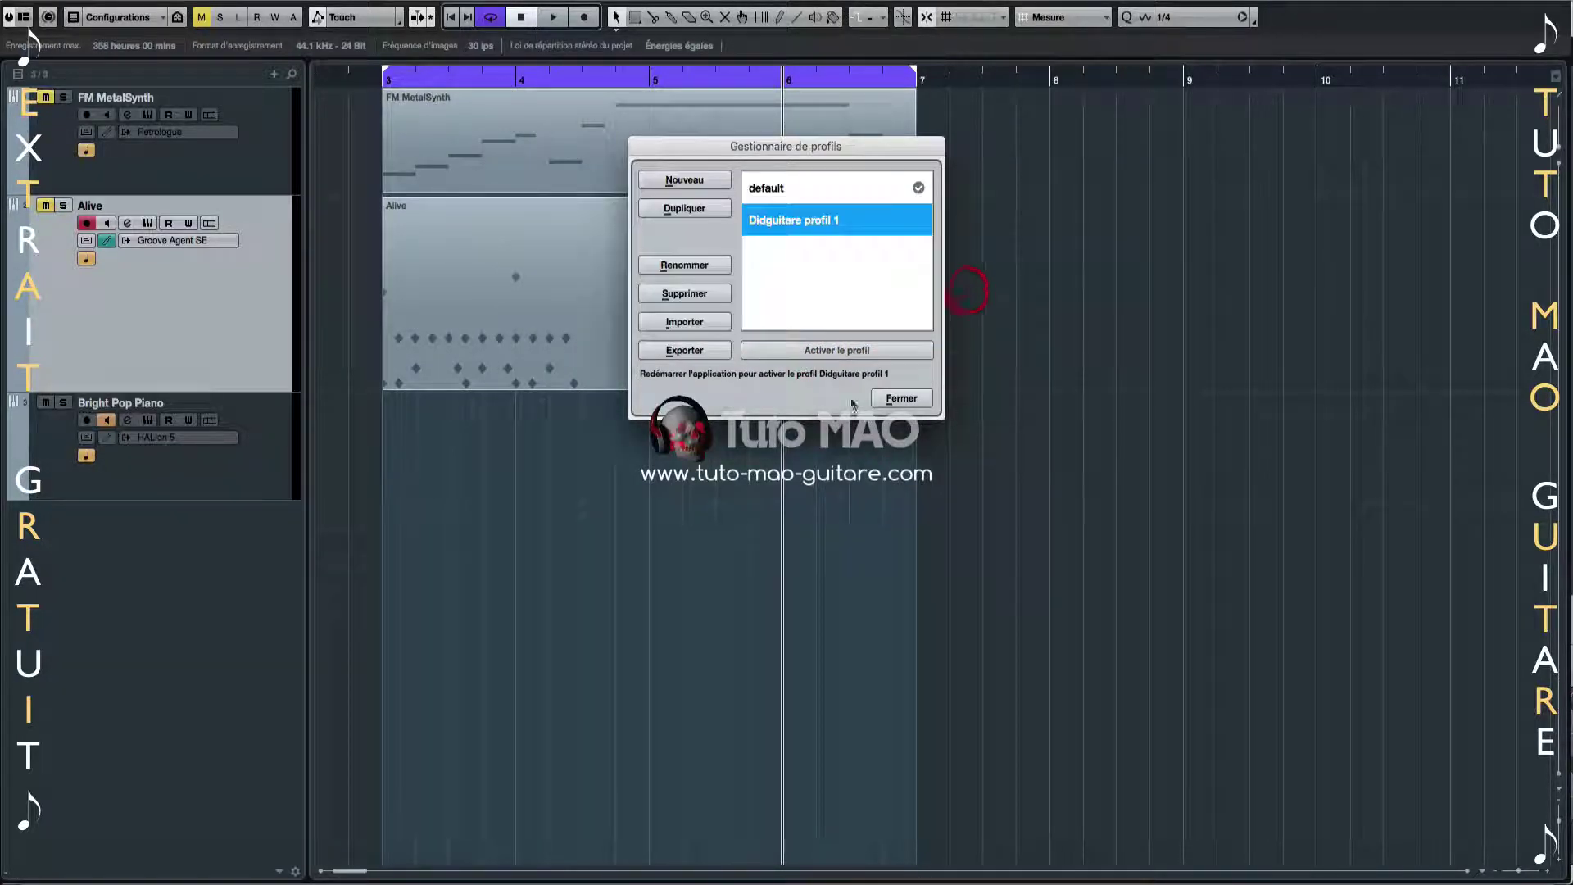
# View the profile export and import file dialogs without saving or loading a file, and close the Profile Manager
pyautogui.click(700, 350)
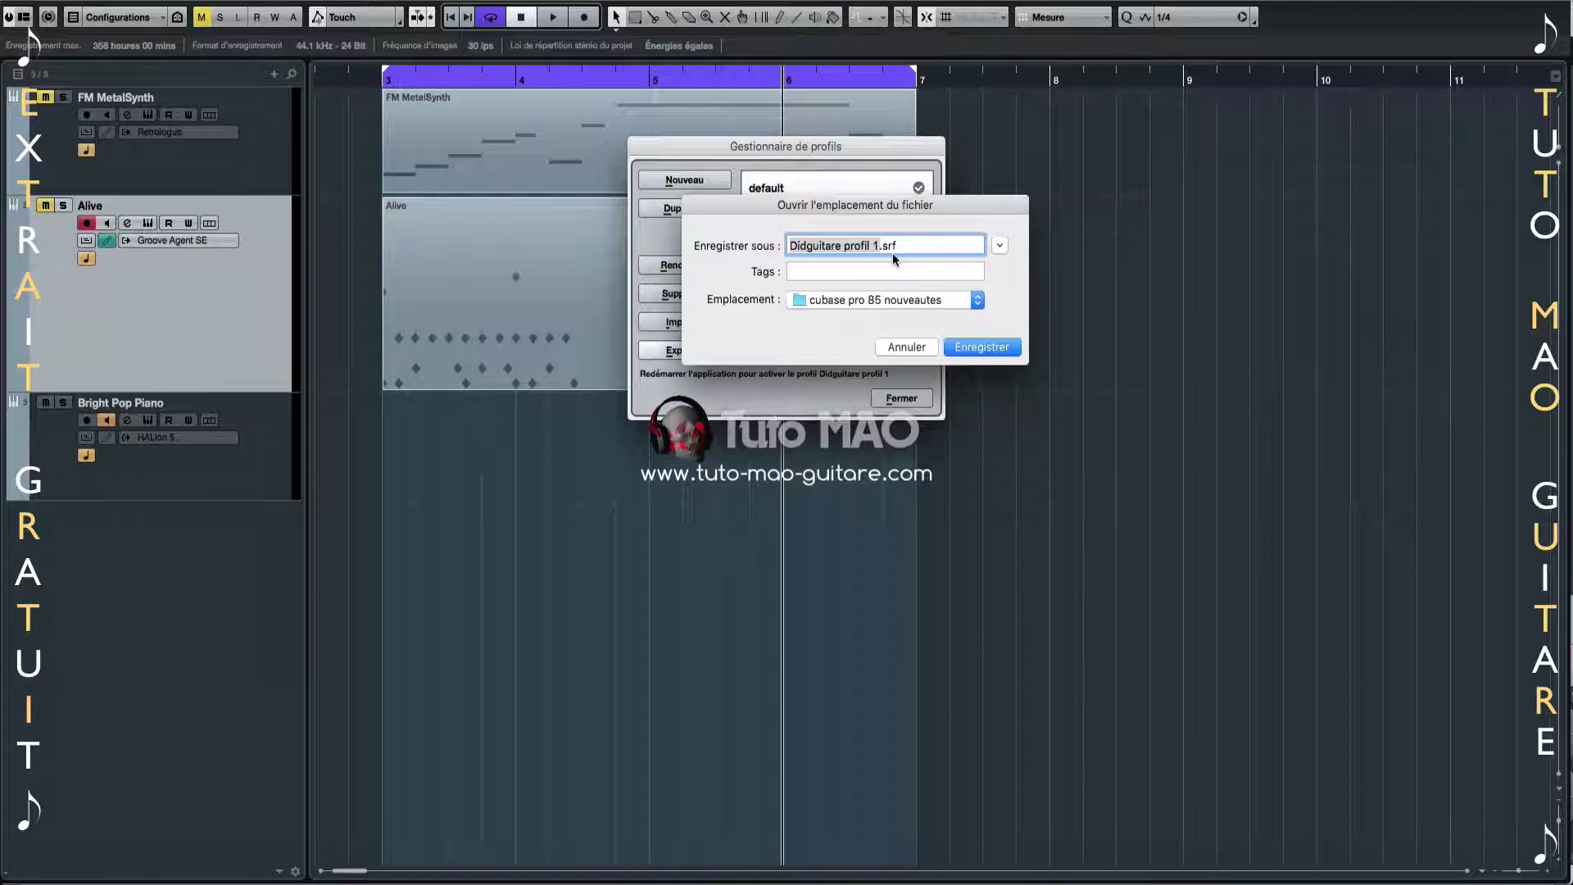
pyautogui.click(905, 346)
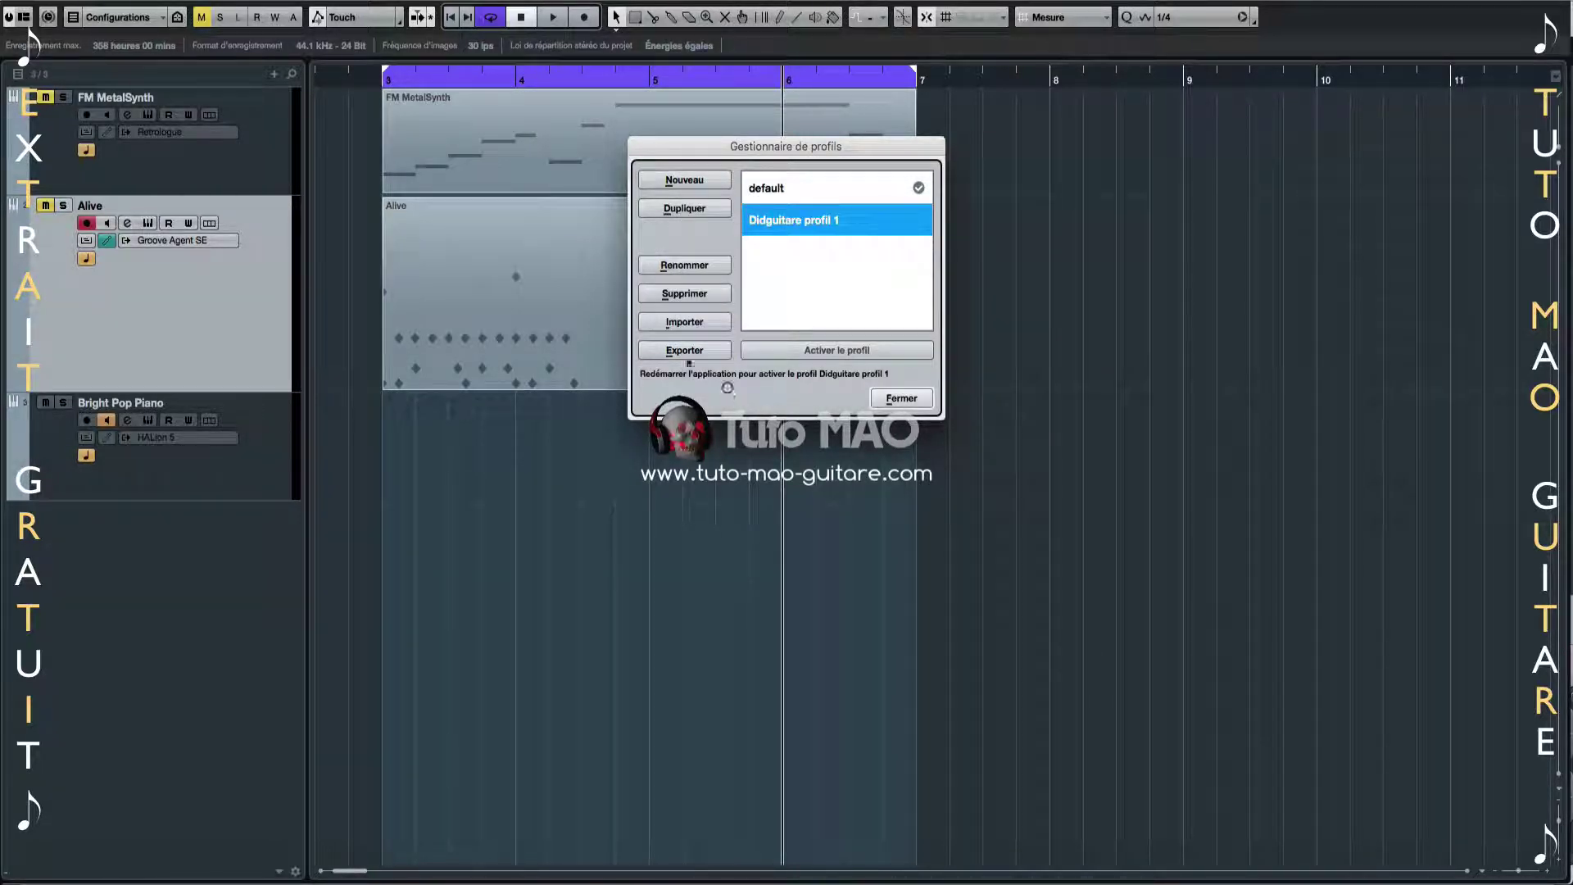
pyautogui.click(699, 325)
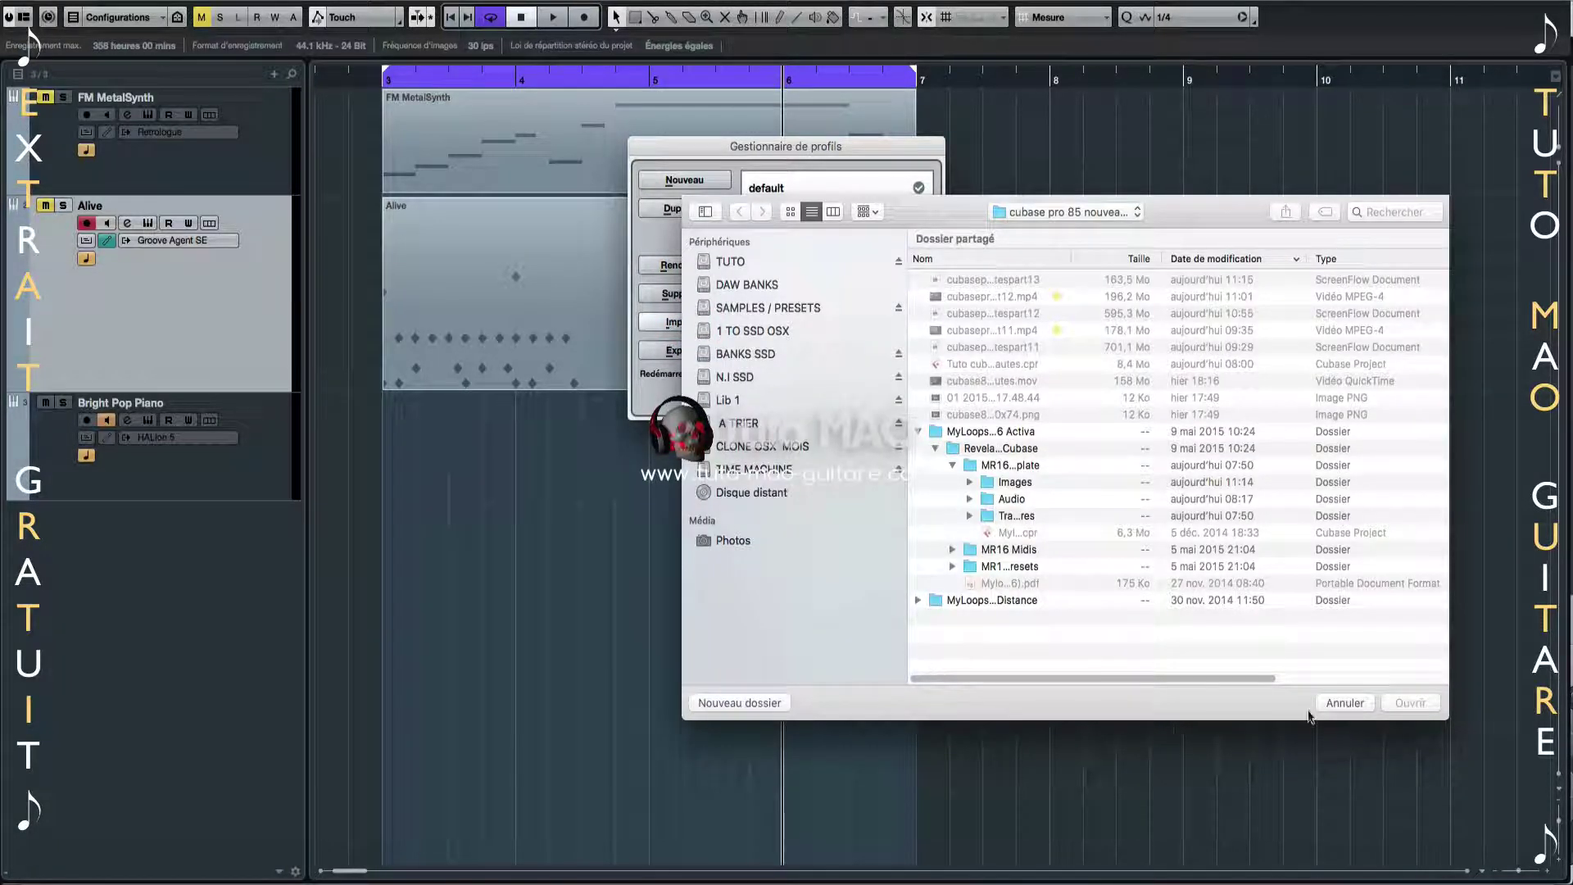
pyautogui.click(1344, 704)
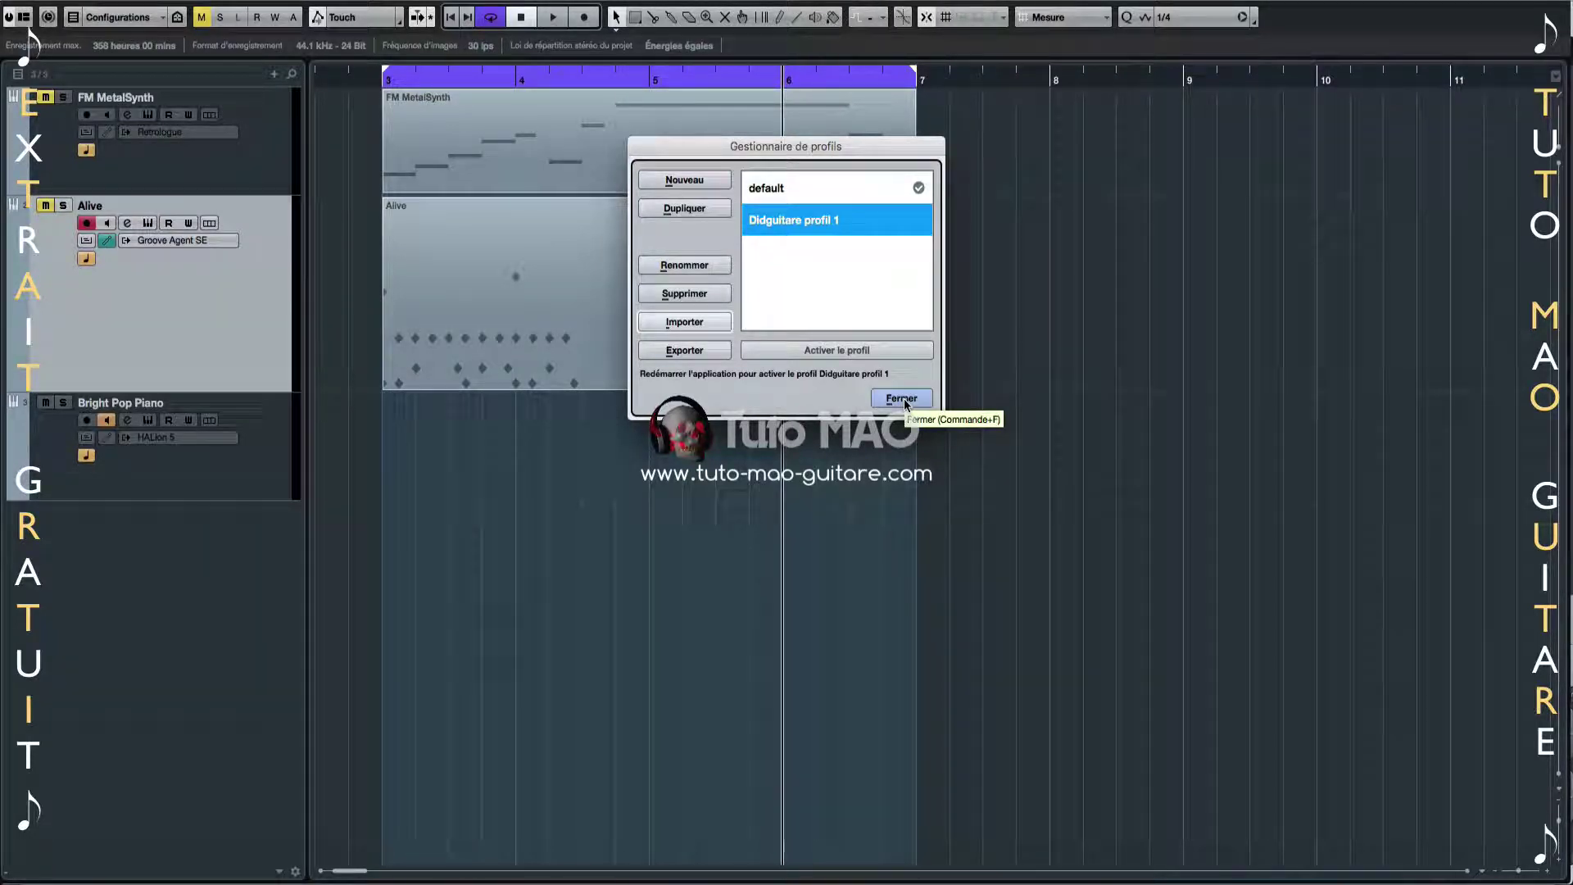
pyautogui.click(901, 398)
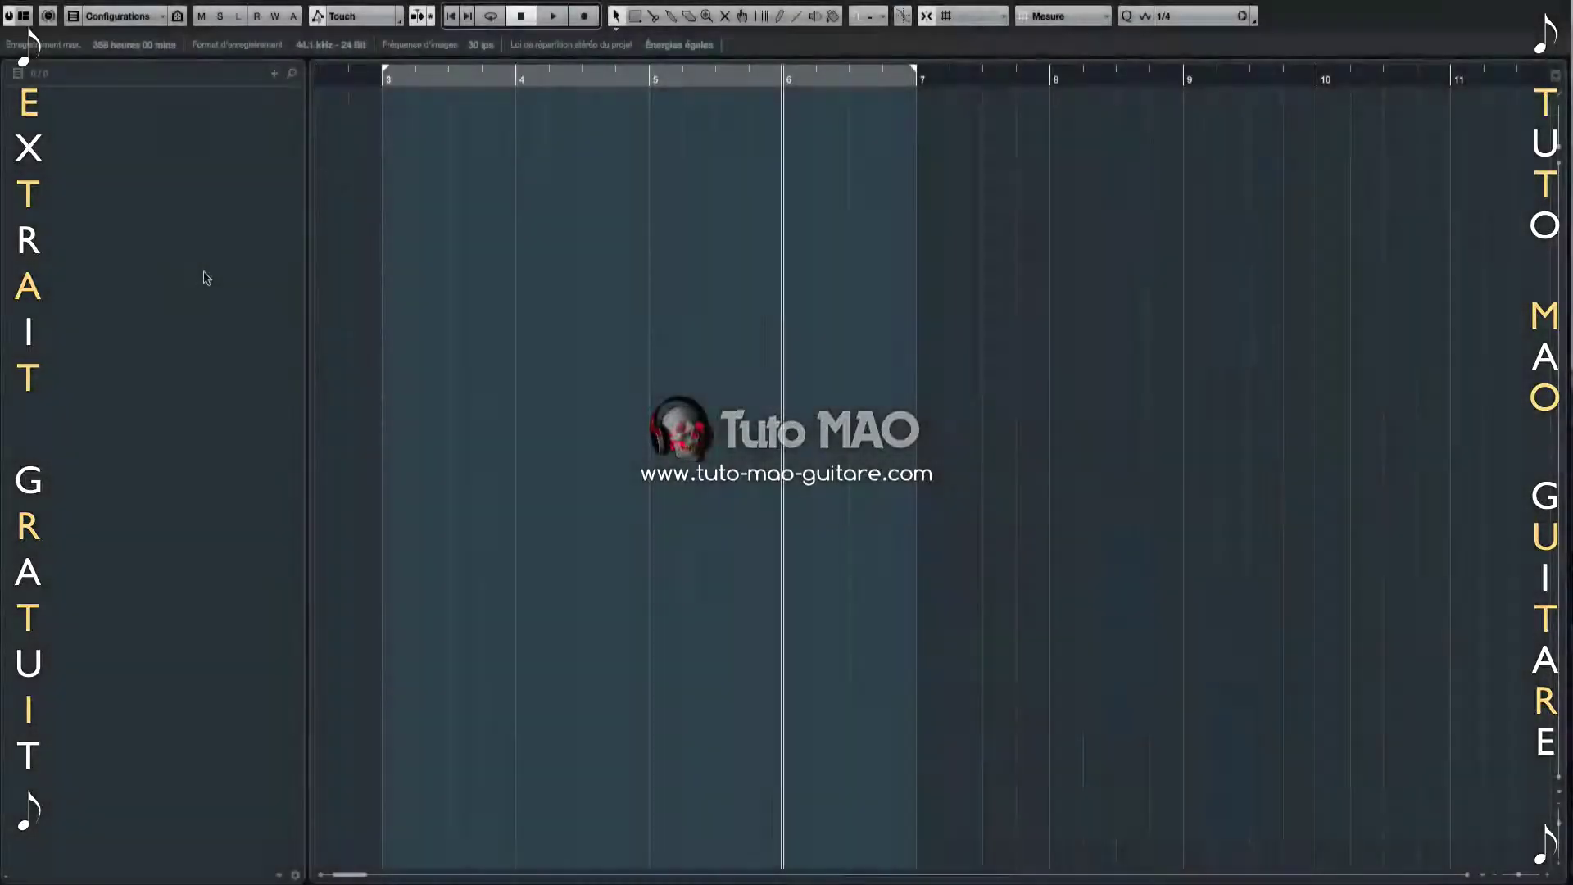
# Set up four new stereo group tracks in the empty project, with the track name "Groupe 1"
pyautogui.click(206, 270)
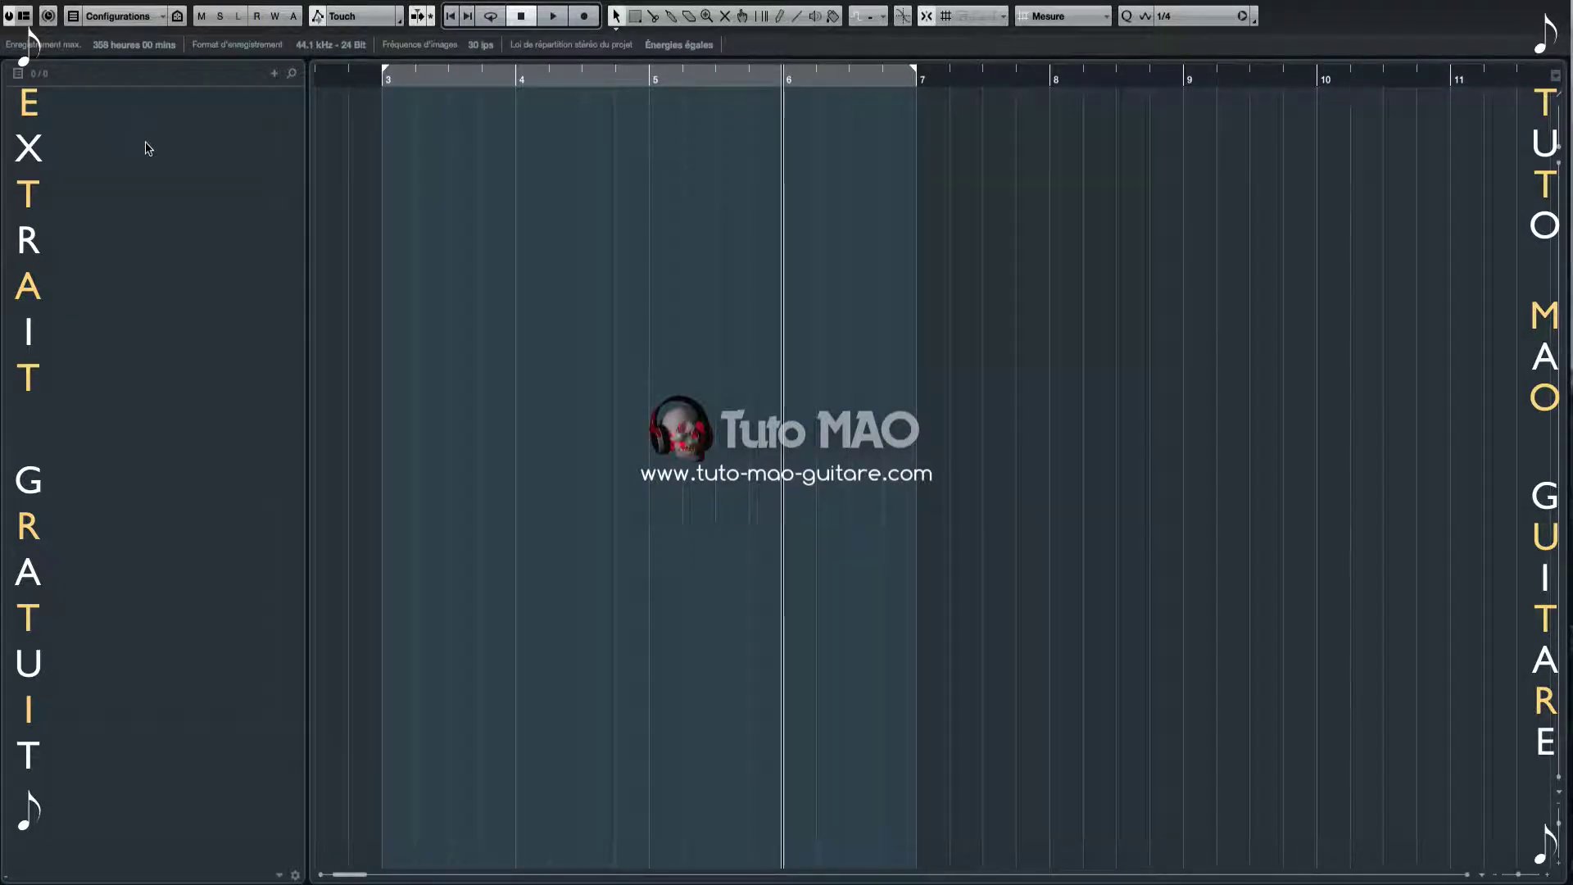
pyautogui.rightClick(112, 182)
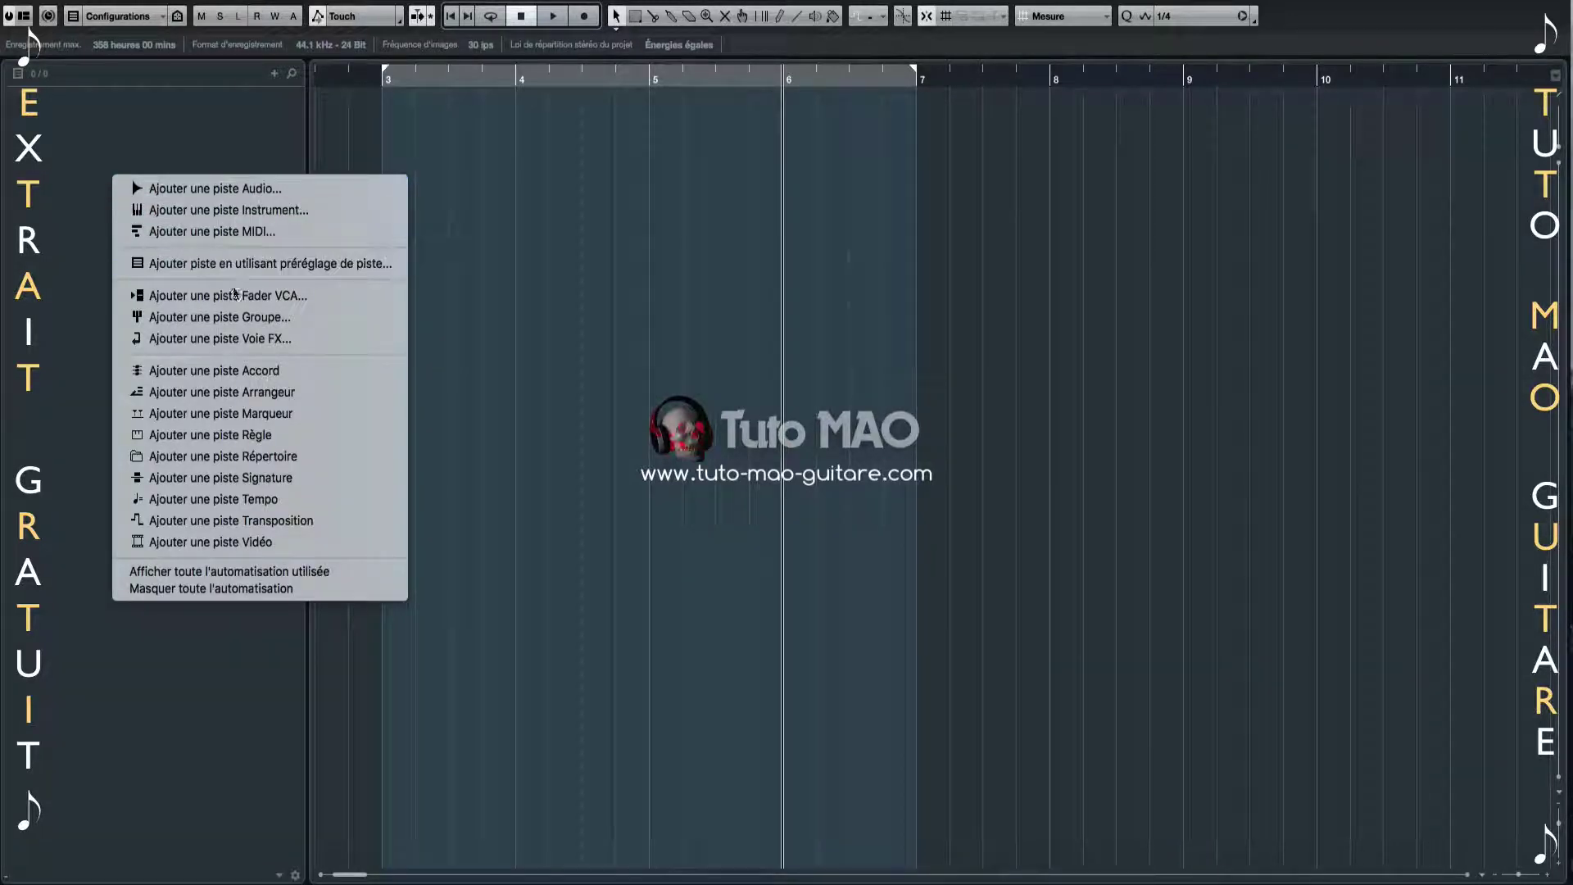
pyautogui.click(240, 319)
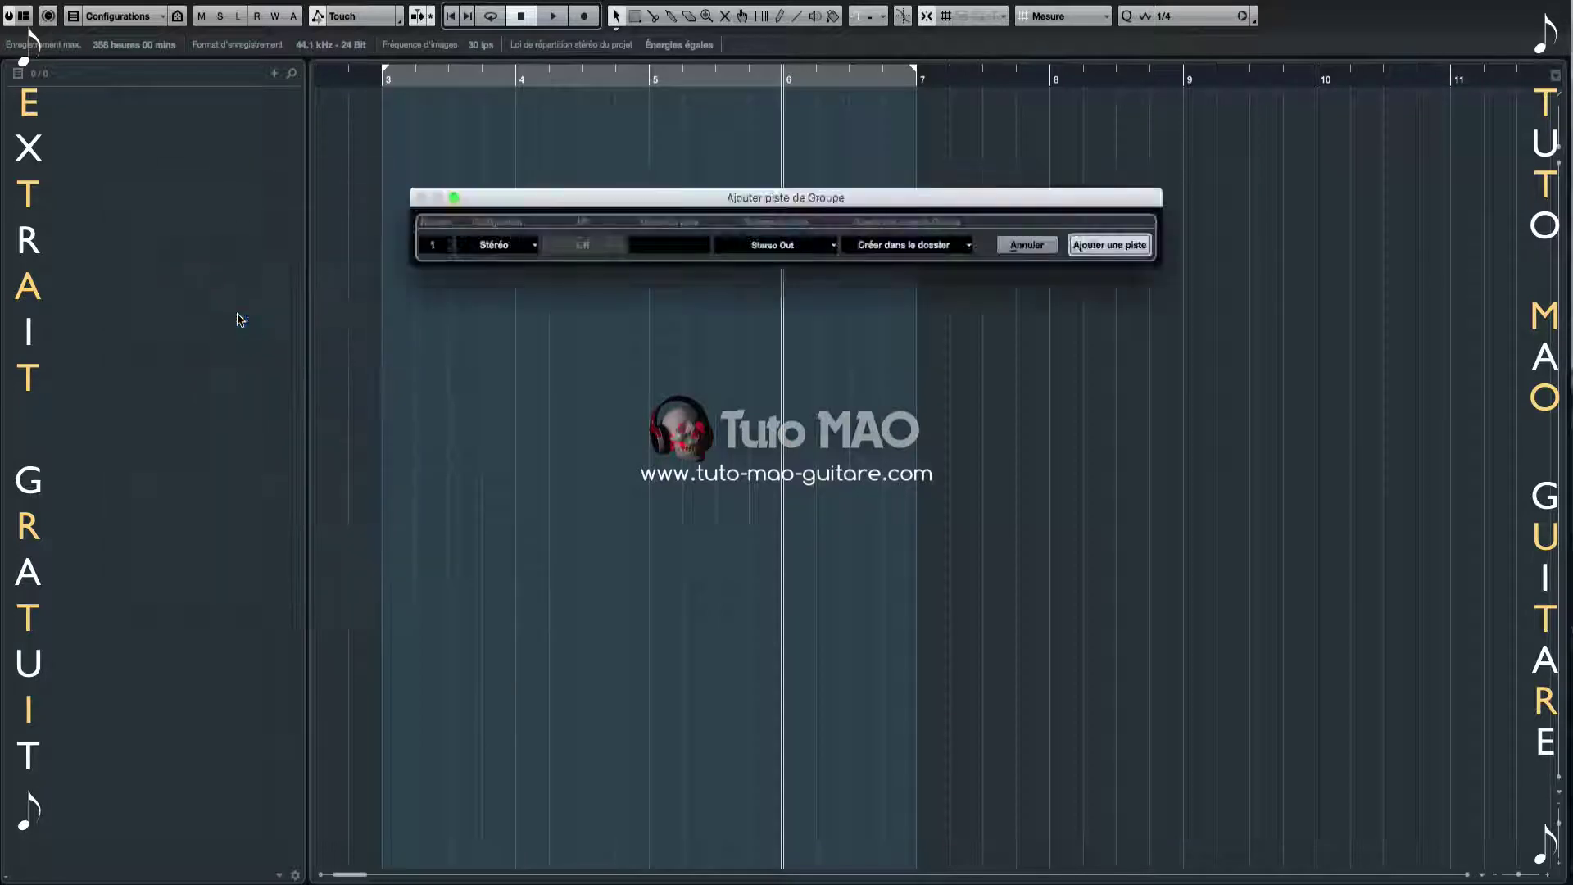
pyautogui.click(433, 244)
pyautogui.write('4')
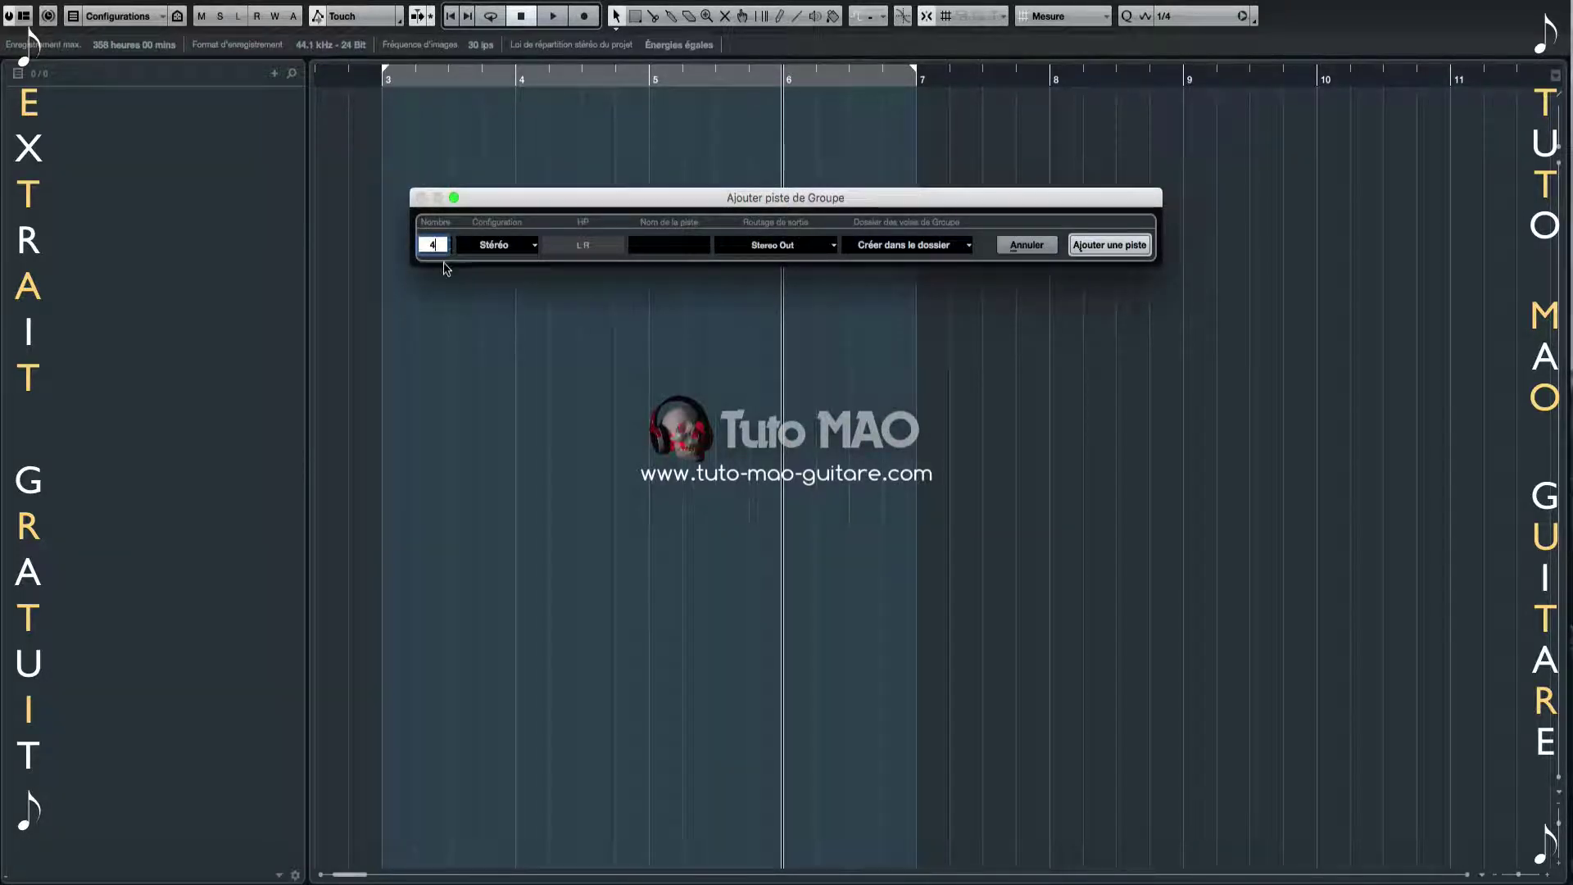
pyautogui.click(487, 244)
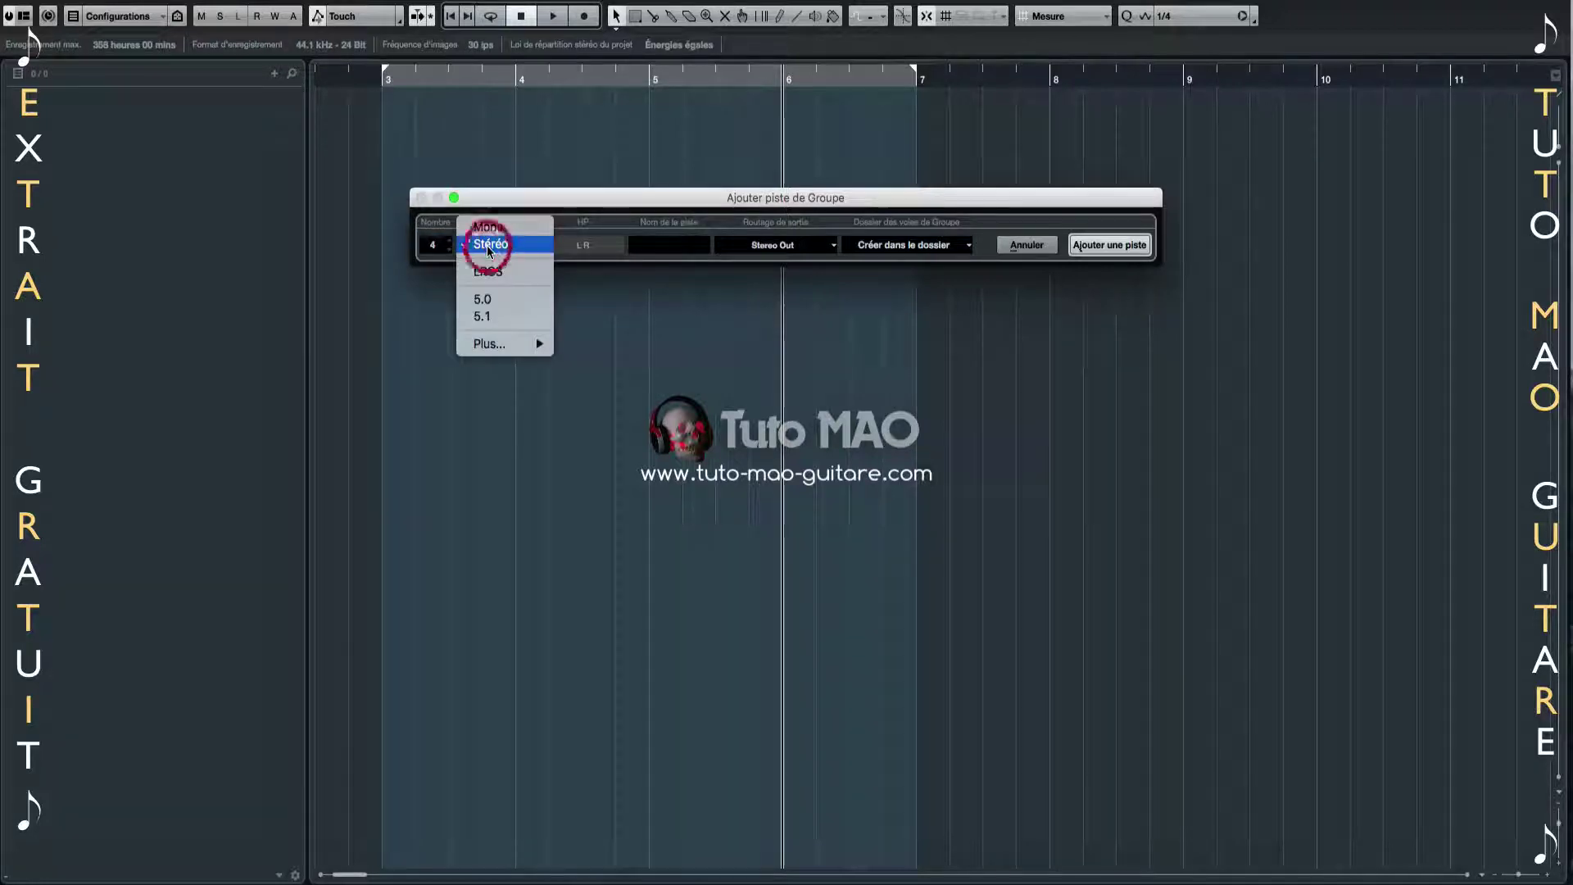
pyautogui.click(488, 247)
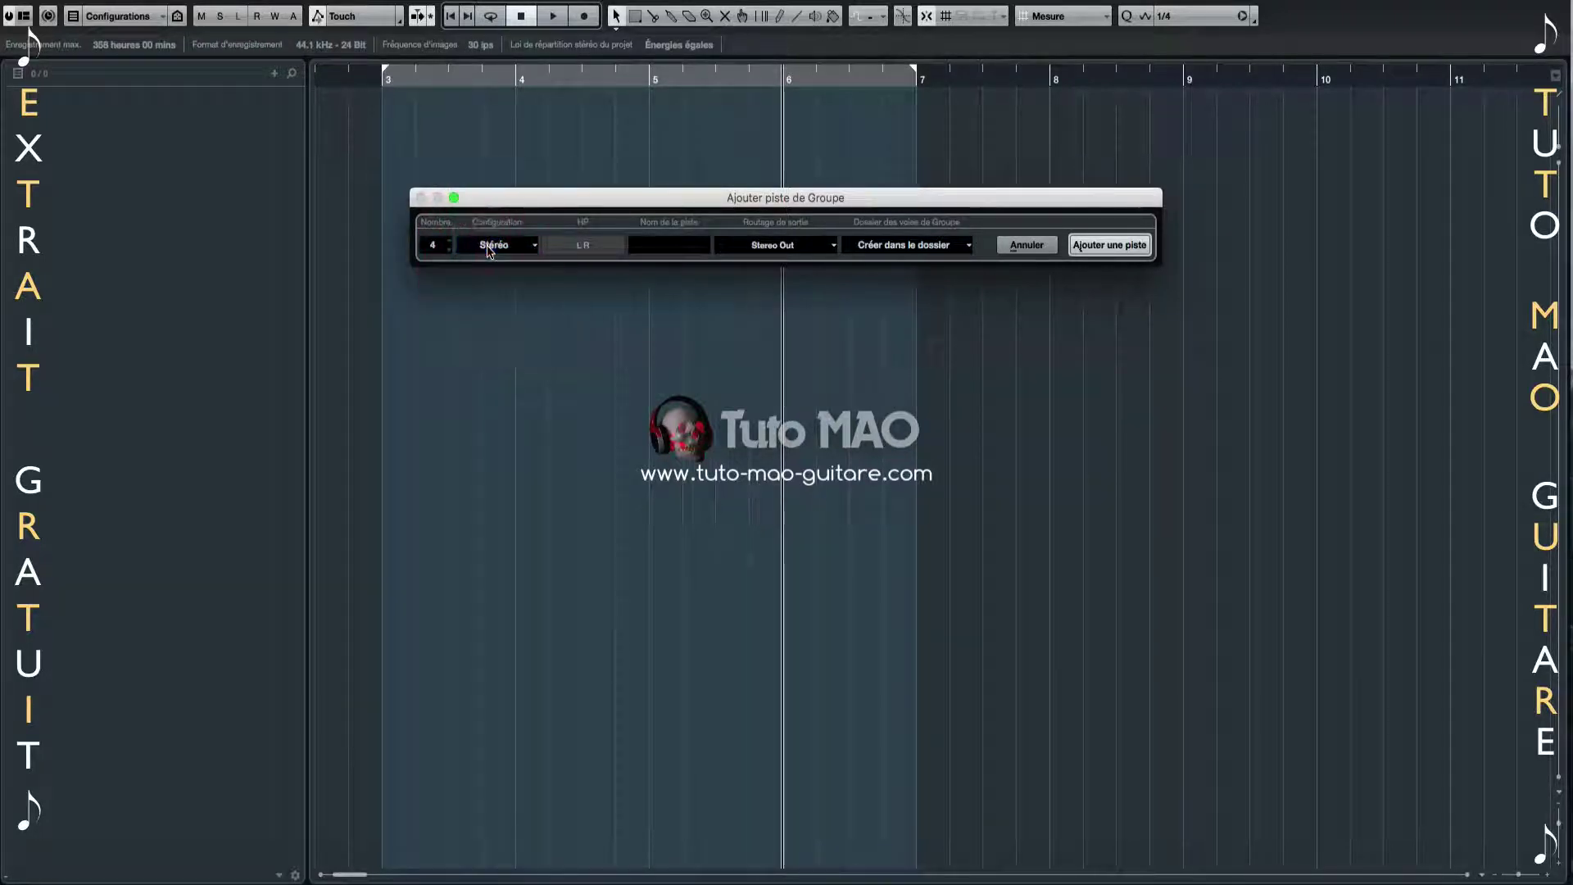
pyautogui.click(653, 250)
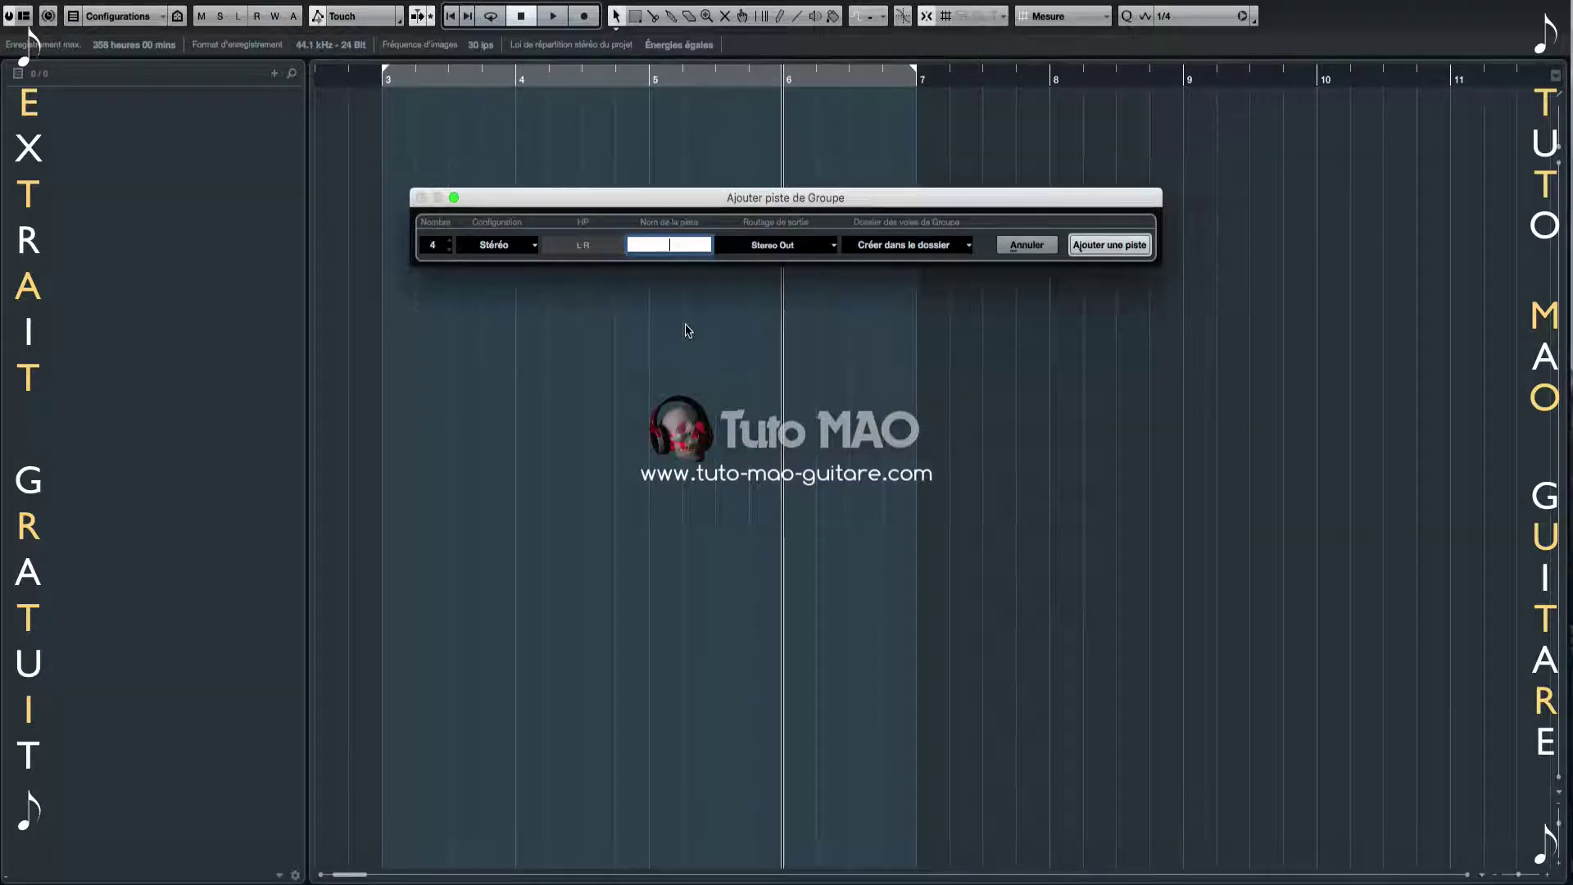
pyautogui.write('Gr')
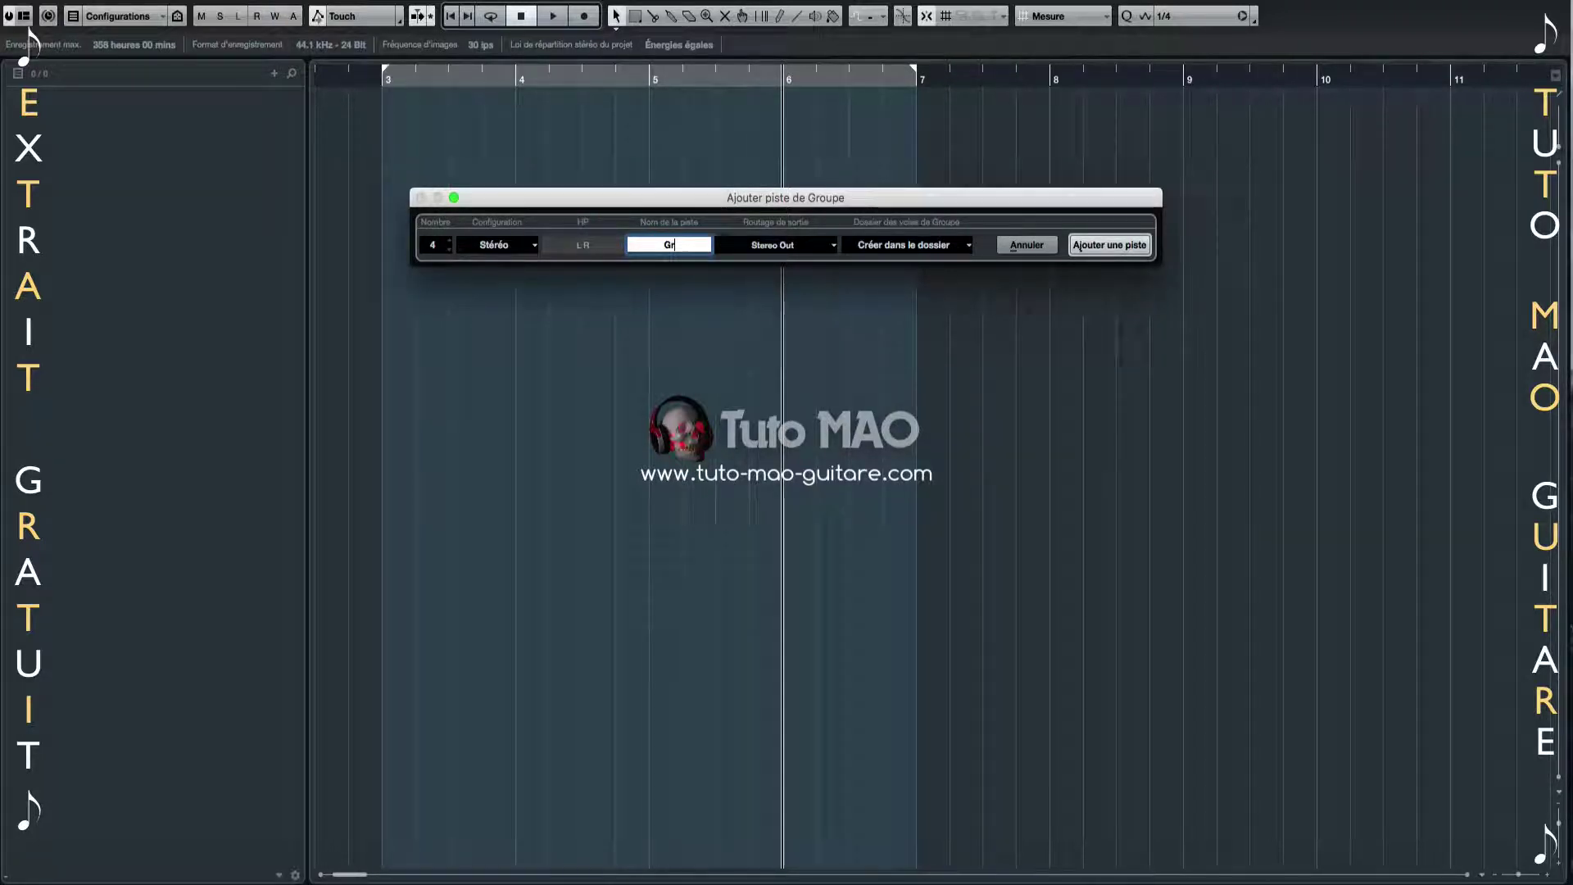
pyautogui.write('oupe 1')
# Keep the output routing on Stereo Out and the tracks created inside the folder, and add the group tracks
pyautogui.click(824, 247)
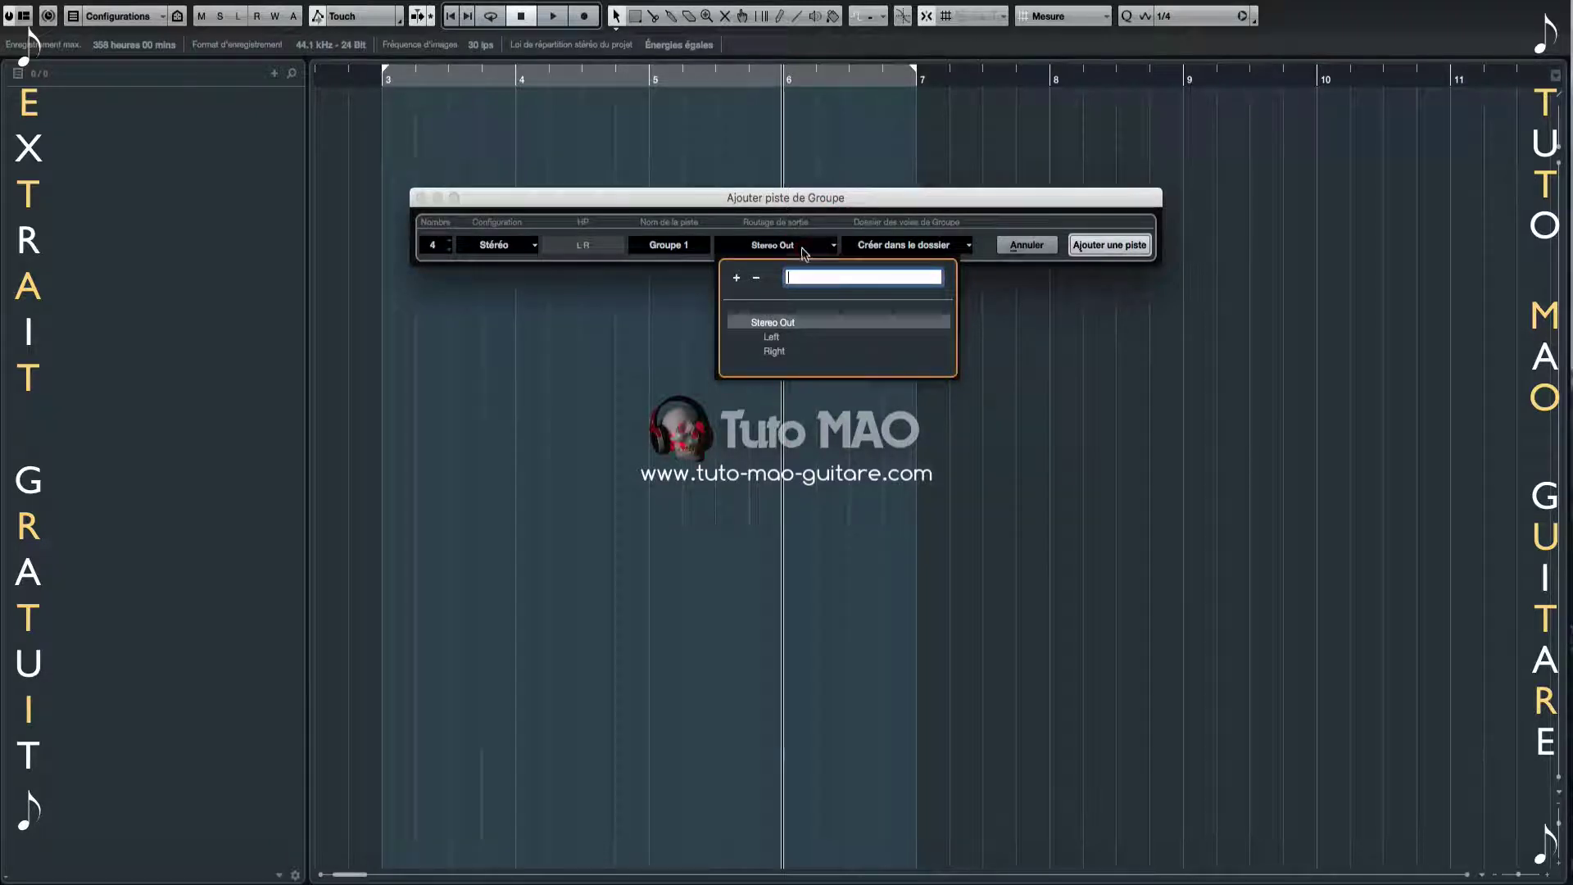
pyautogui.click(803, 250)
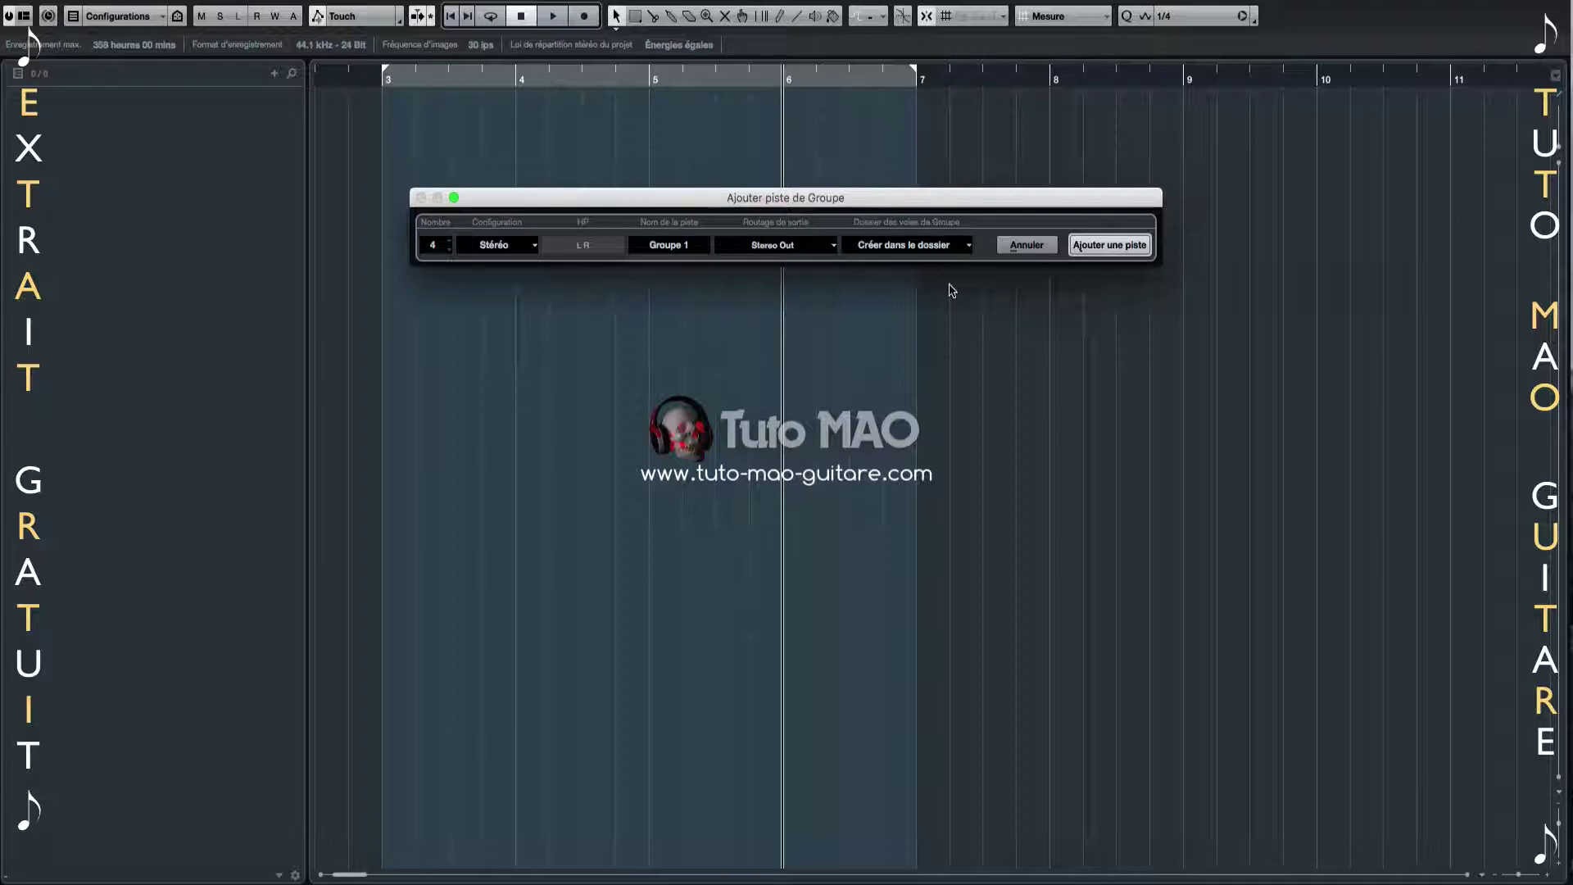
pyautogui.click(965, 246)
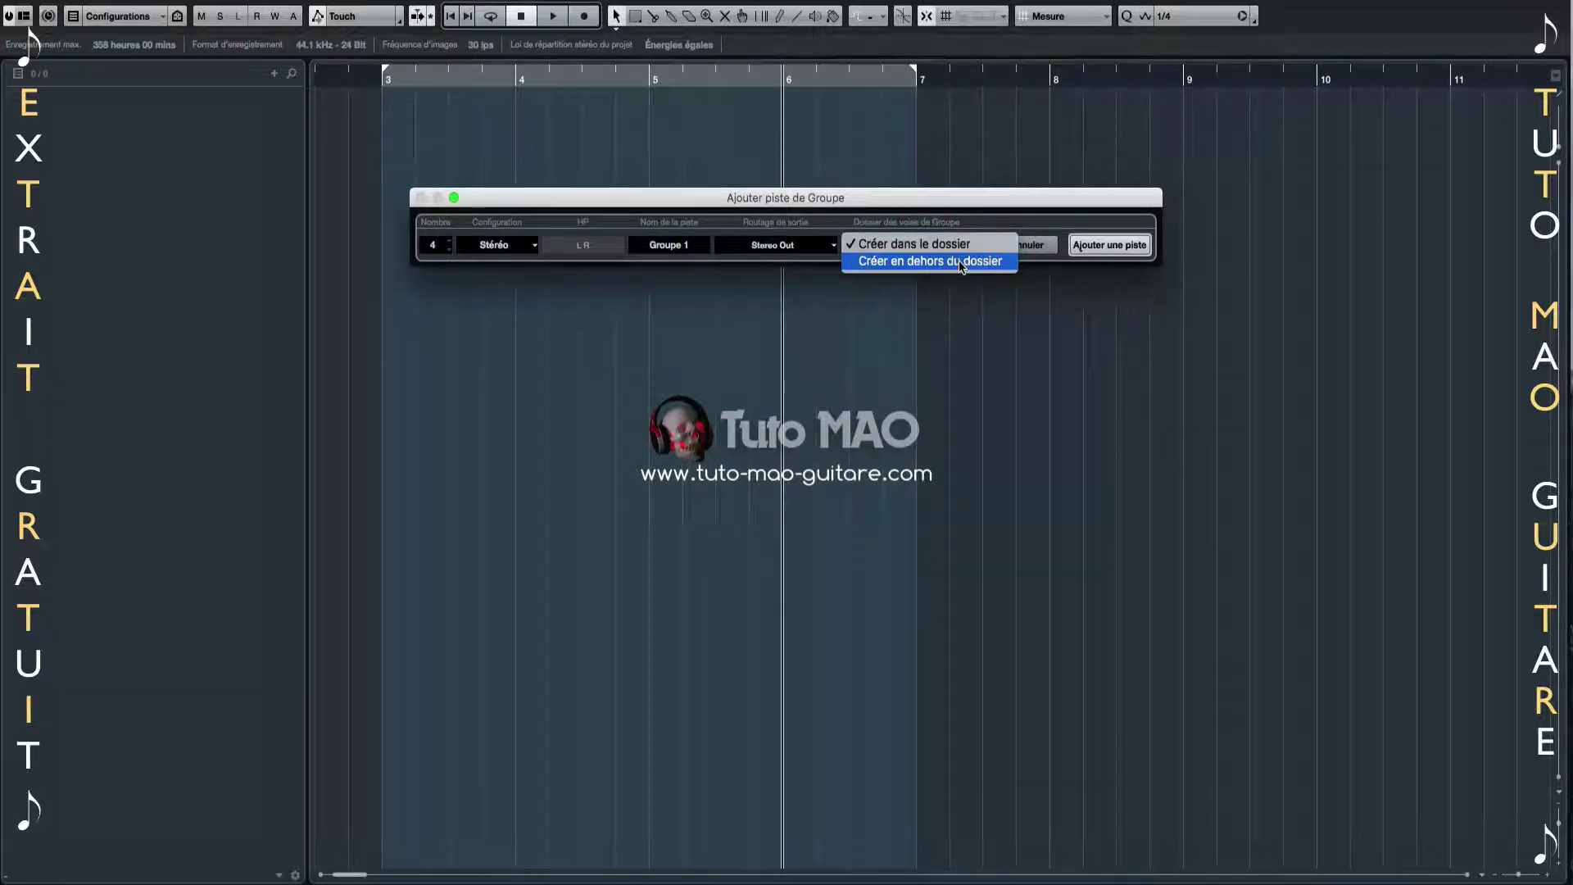
pyautogui.click(950, 245)
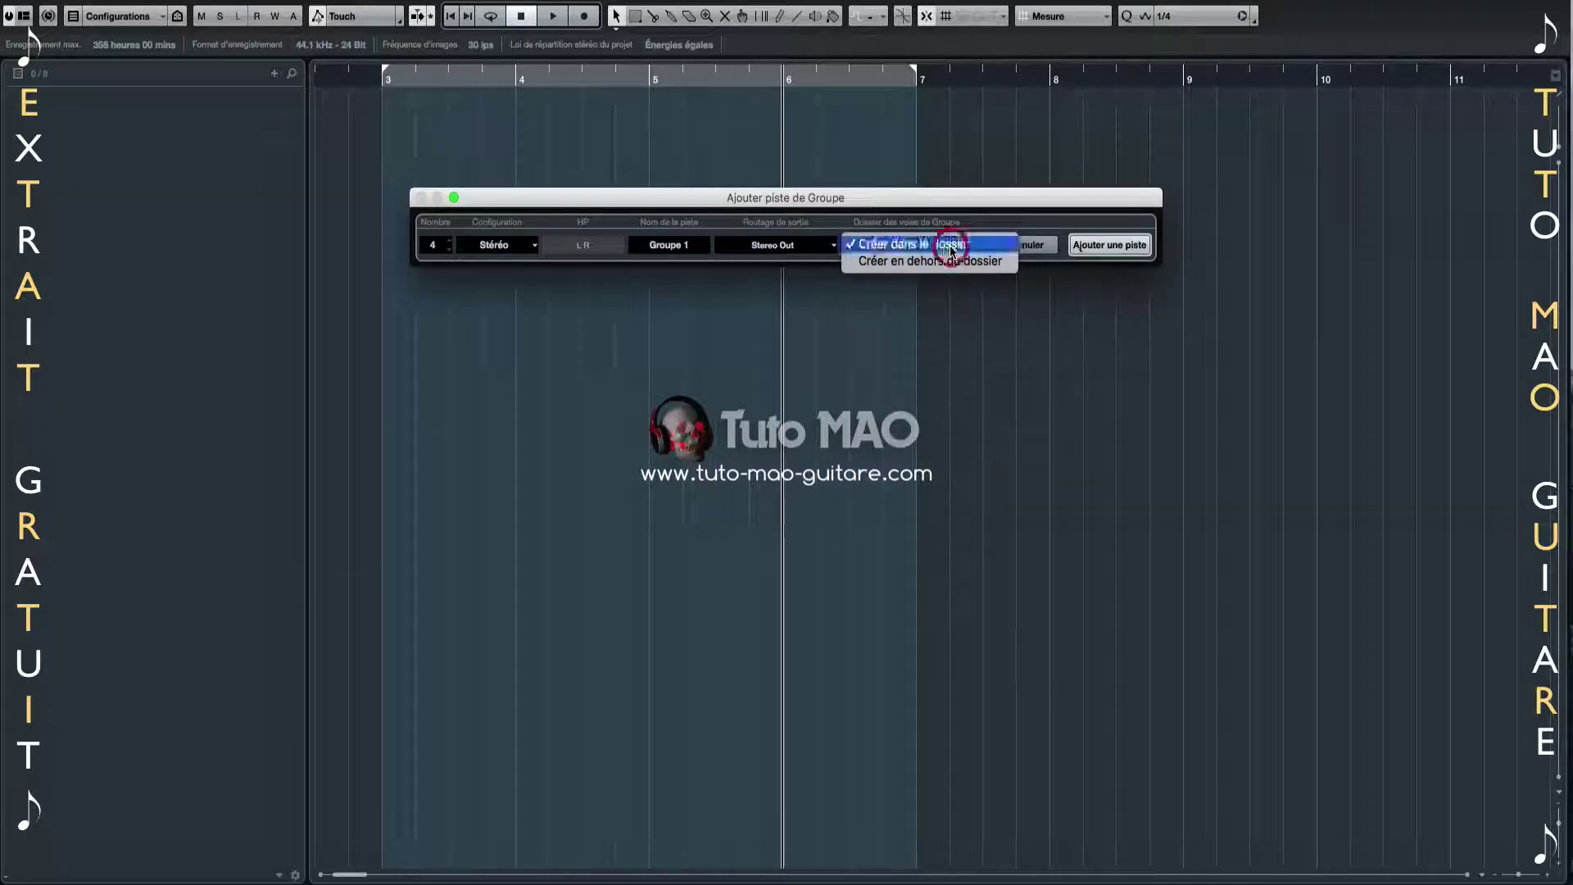
pyautogui.click(1114, 246)
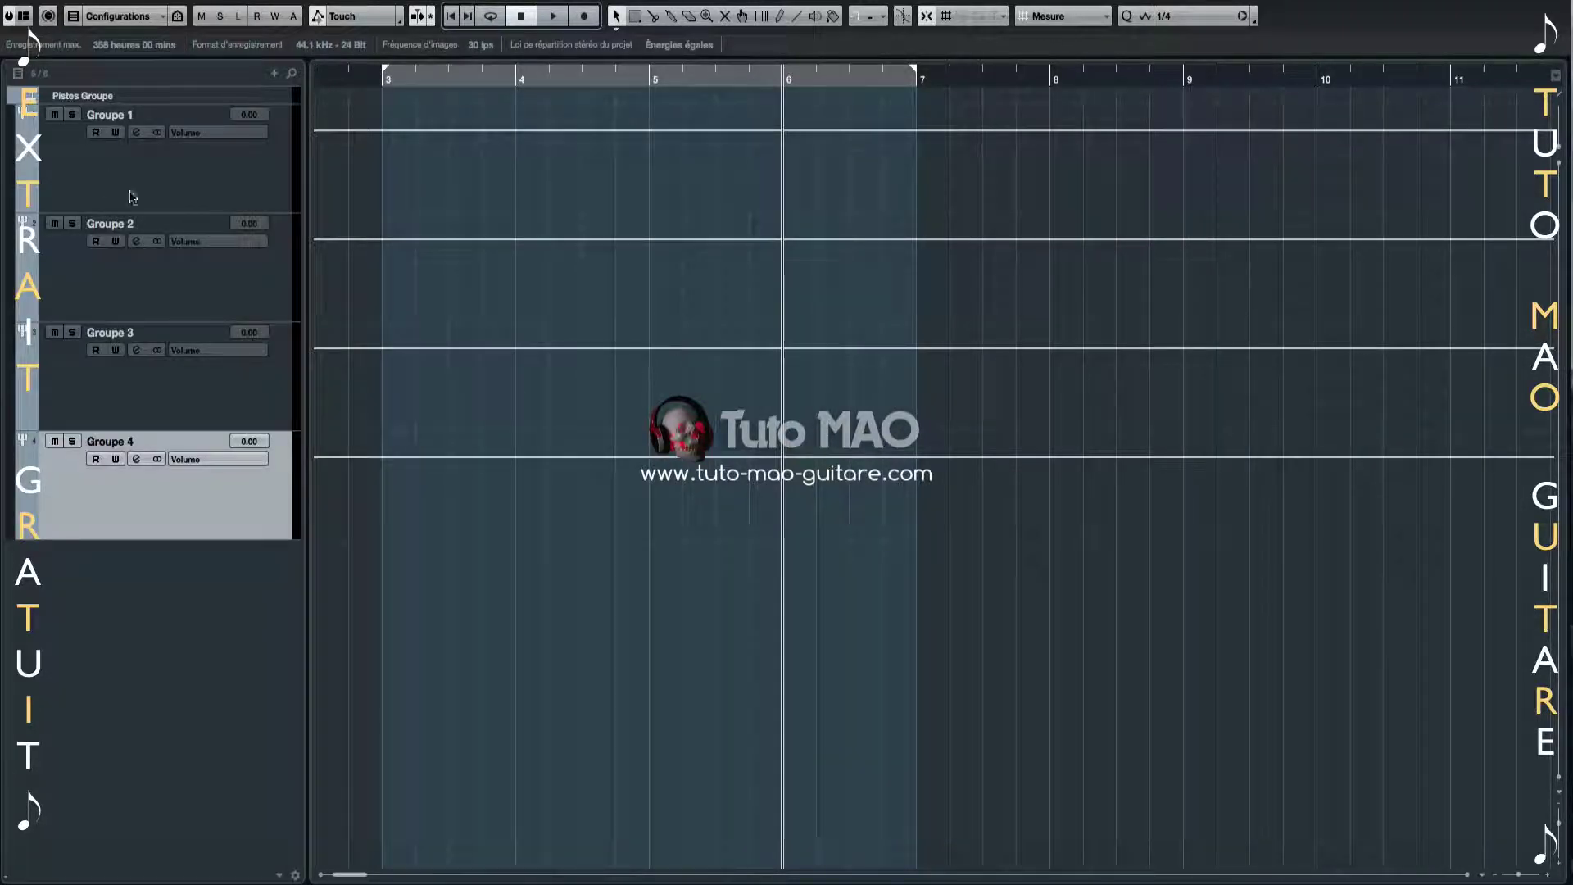
# Select each of the four group tracks in turn, and collapse the Pistes Groupe folder
pyautogui.click(229, 175)
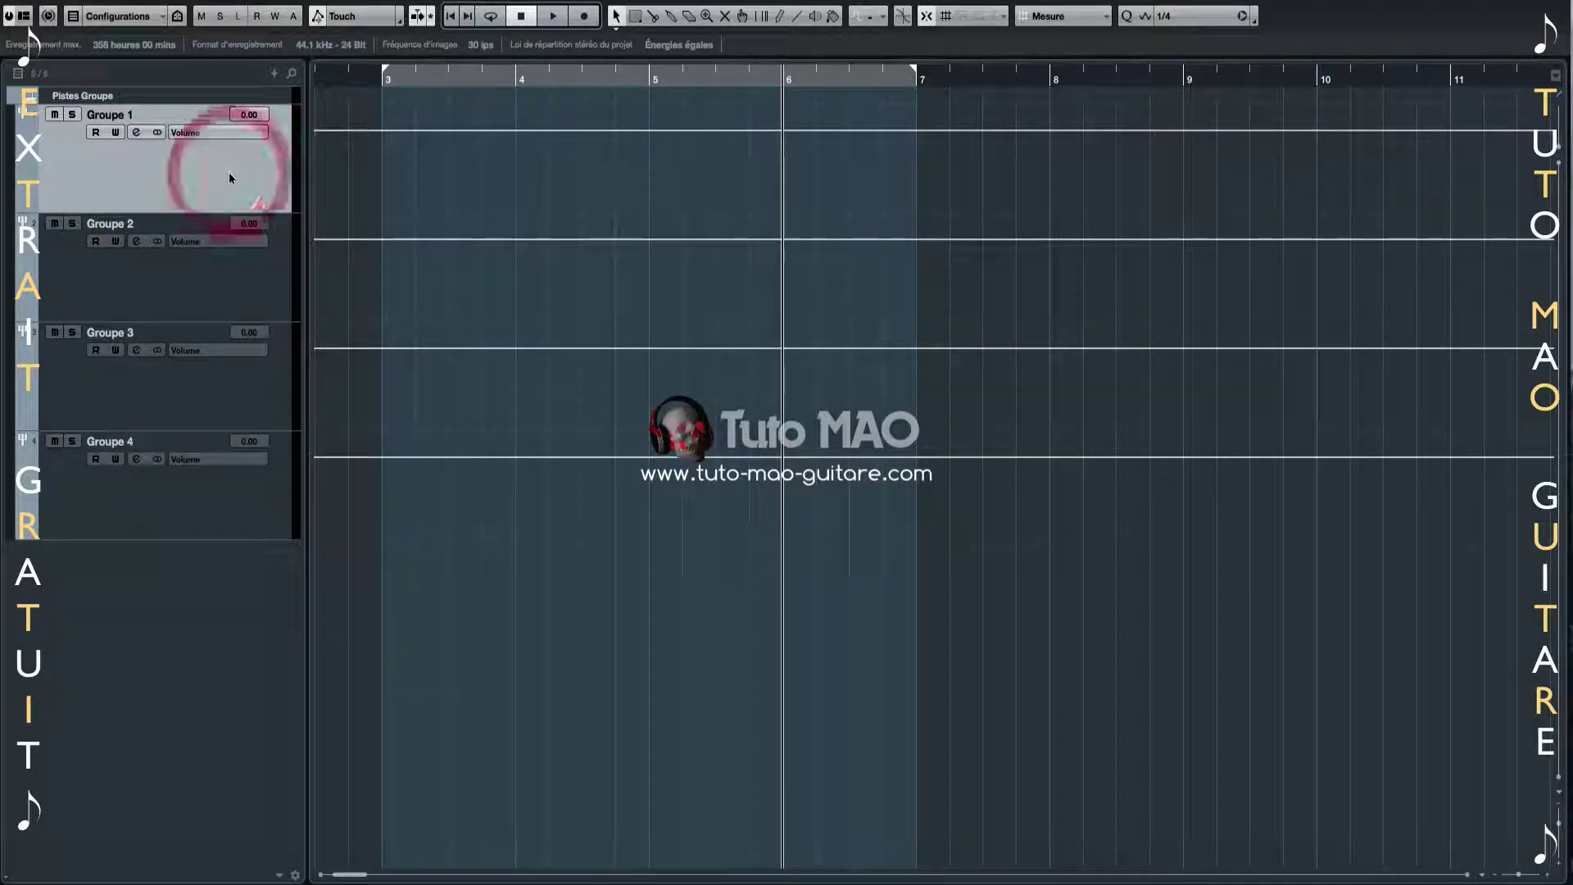
pyautogui.click(203, 279)
pyautogui.click(192, 376)
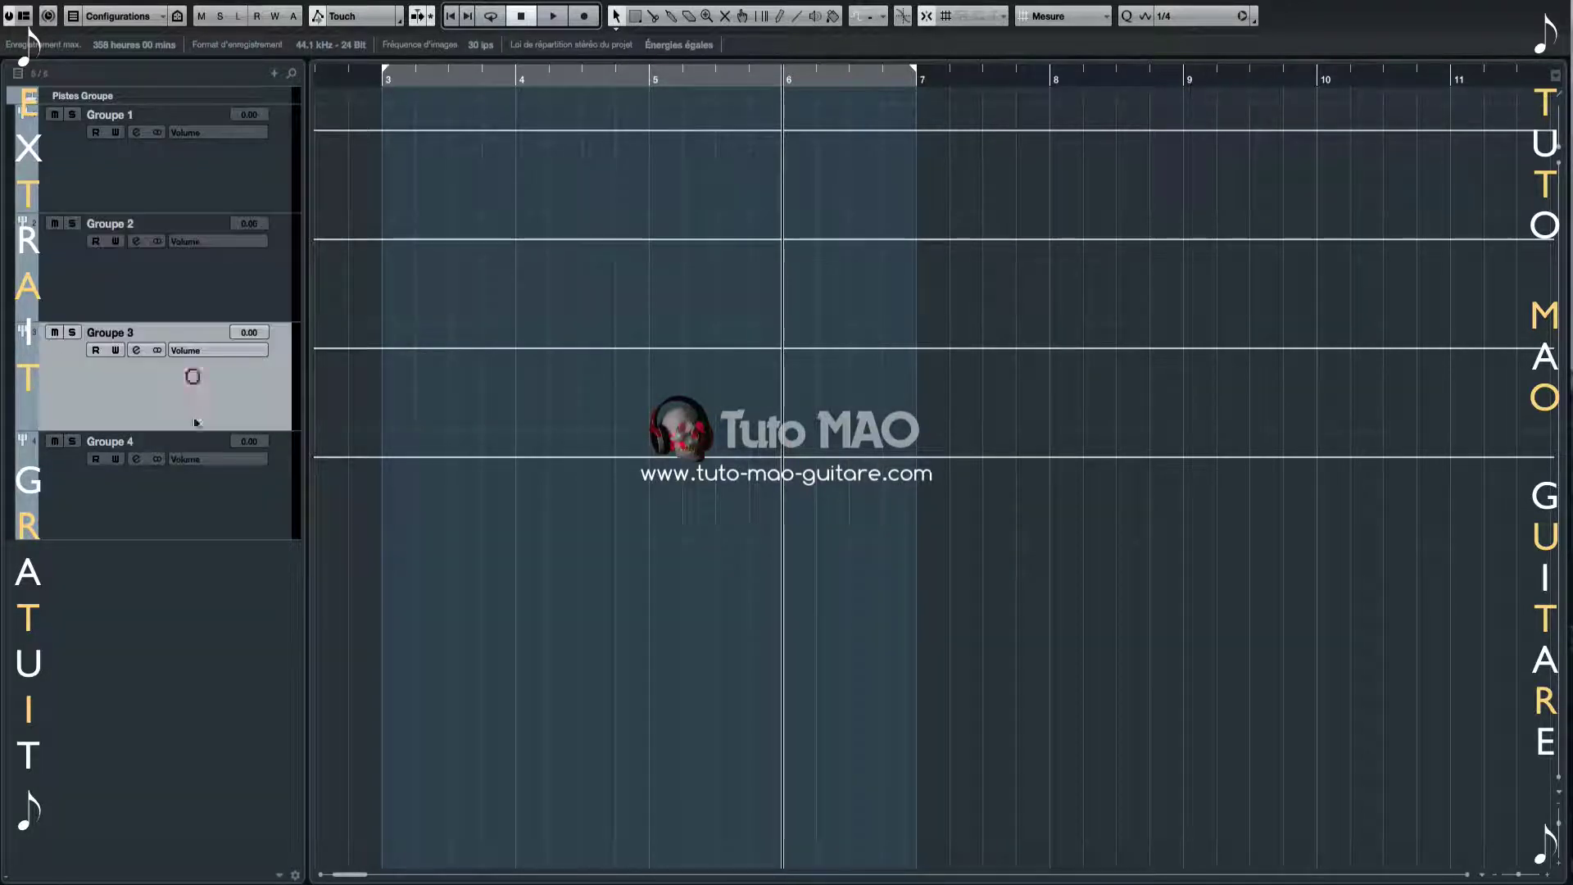
pyautogui.click(194, 482)
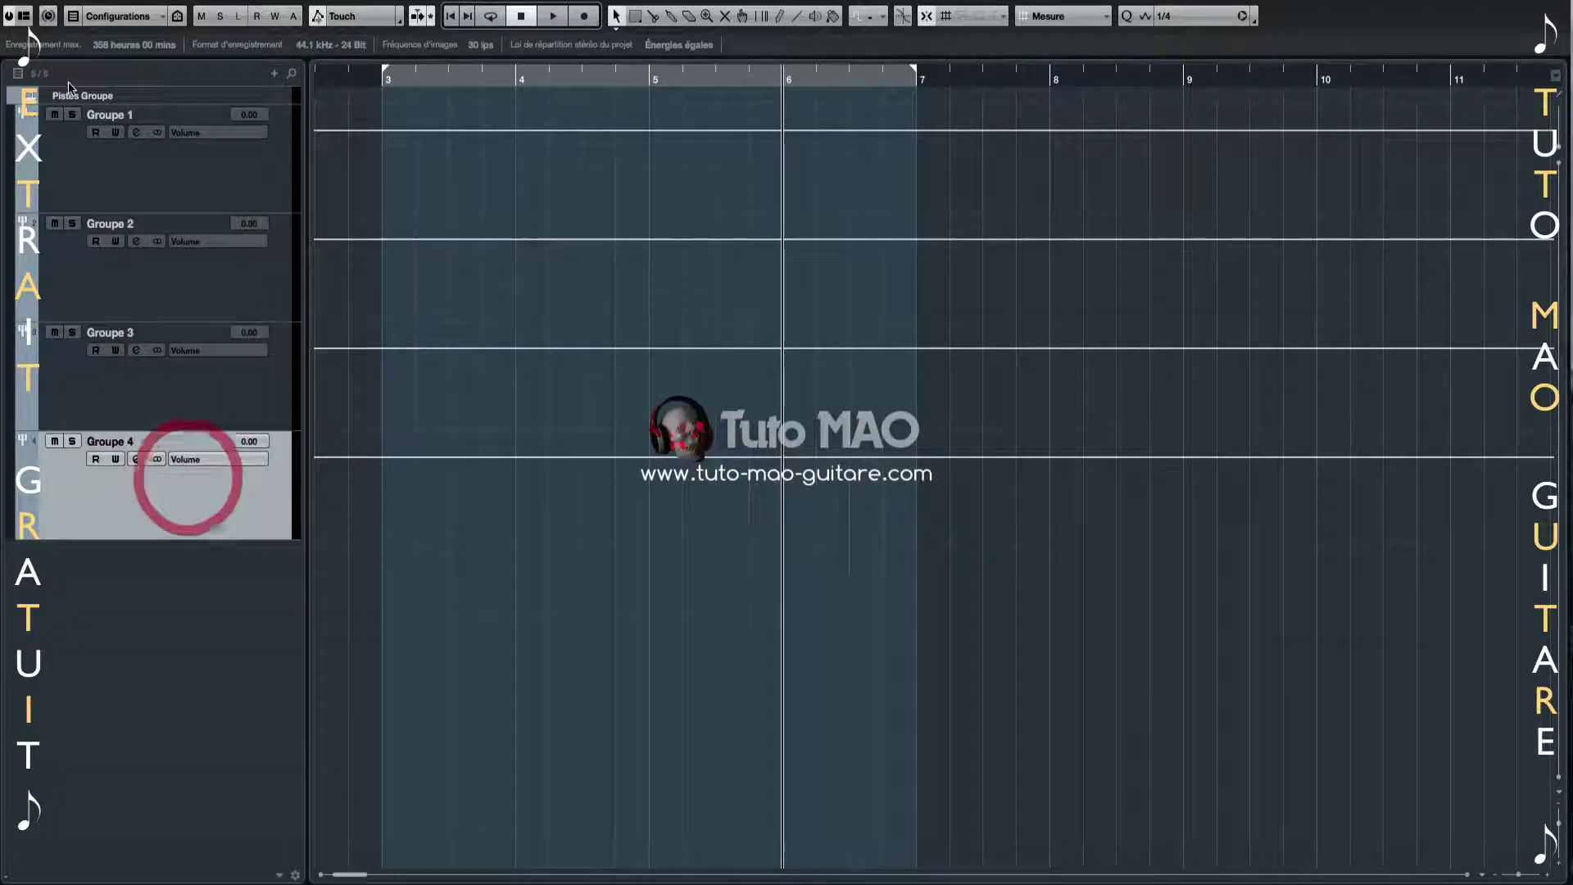
pyautogui.click(29, 100)
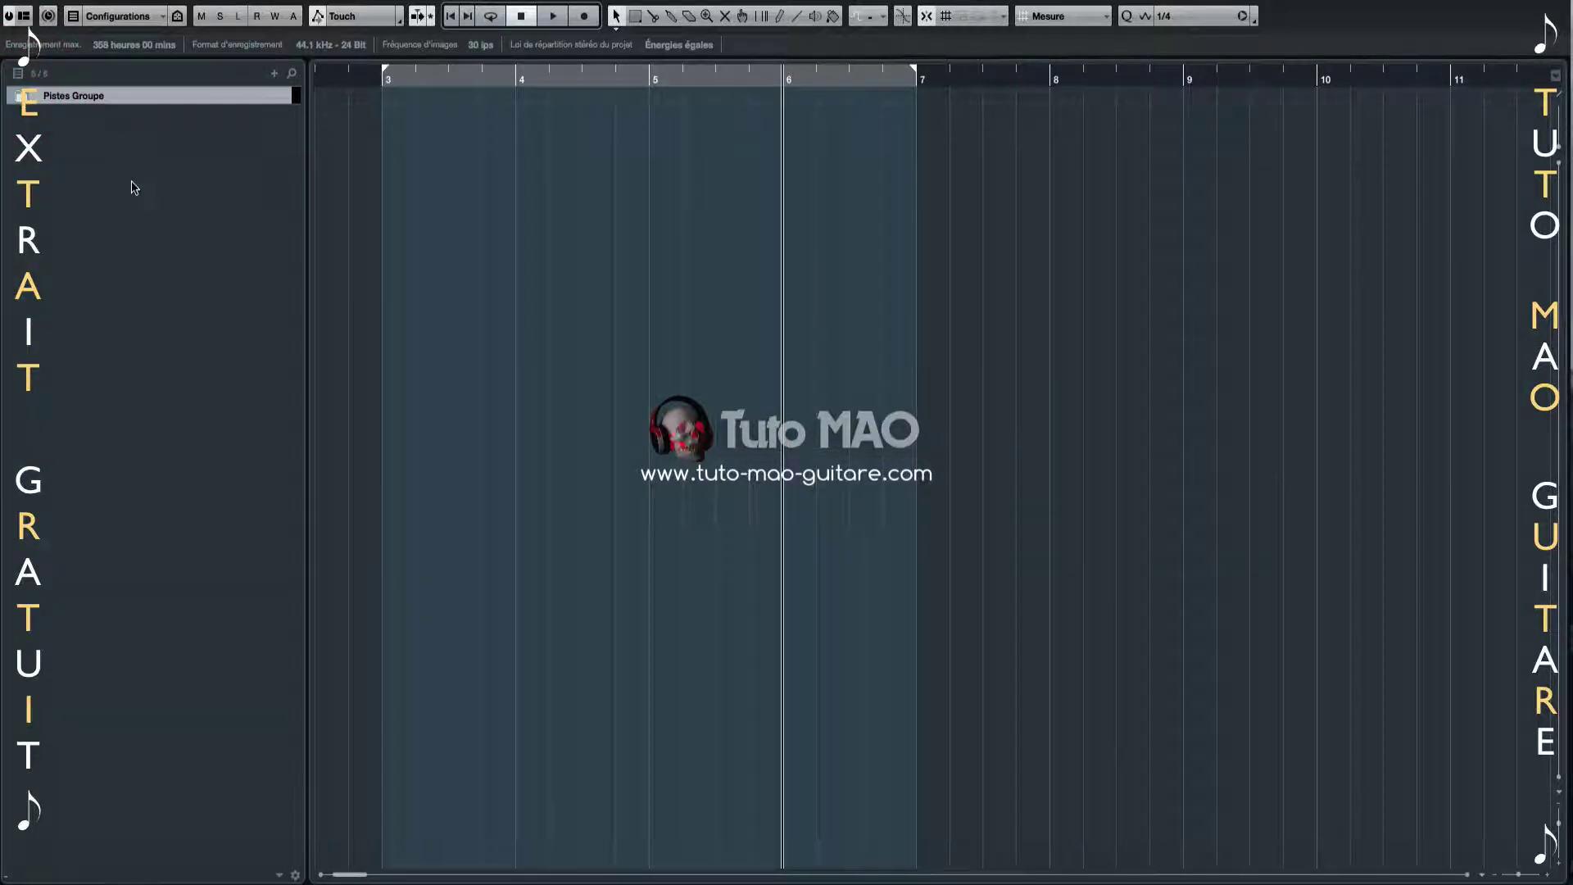
# Add four stereo group tracks with the track name "Groupe 1", routed to Stereo Out and created outside the folder
pyautogui.rightClick(117, 158)
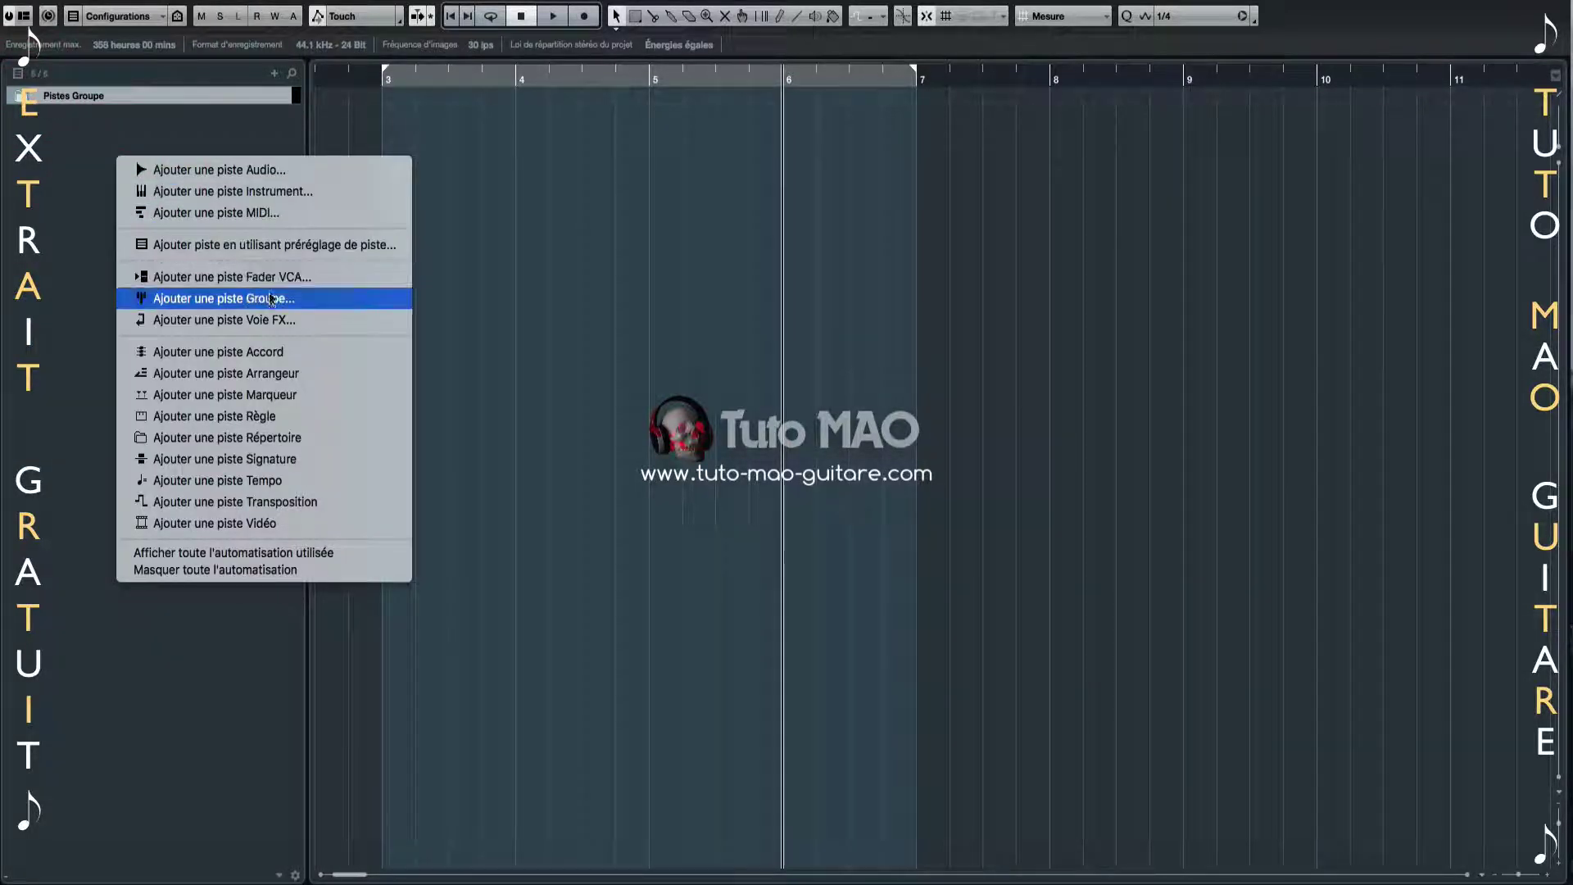
pyautogui.click(273, 300)
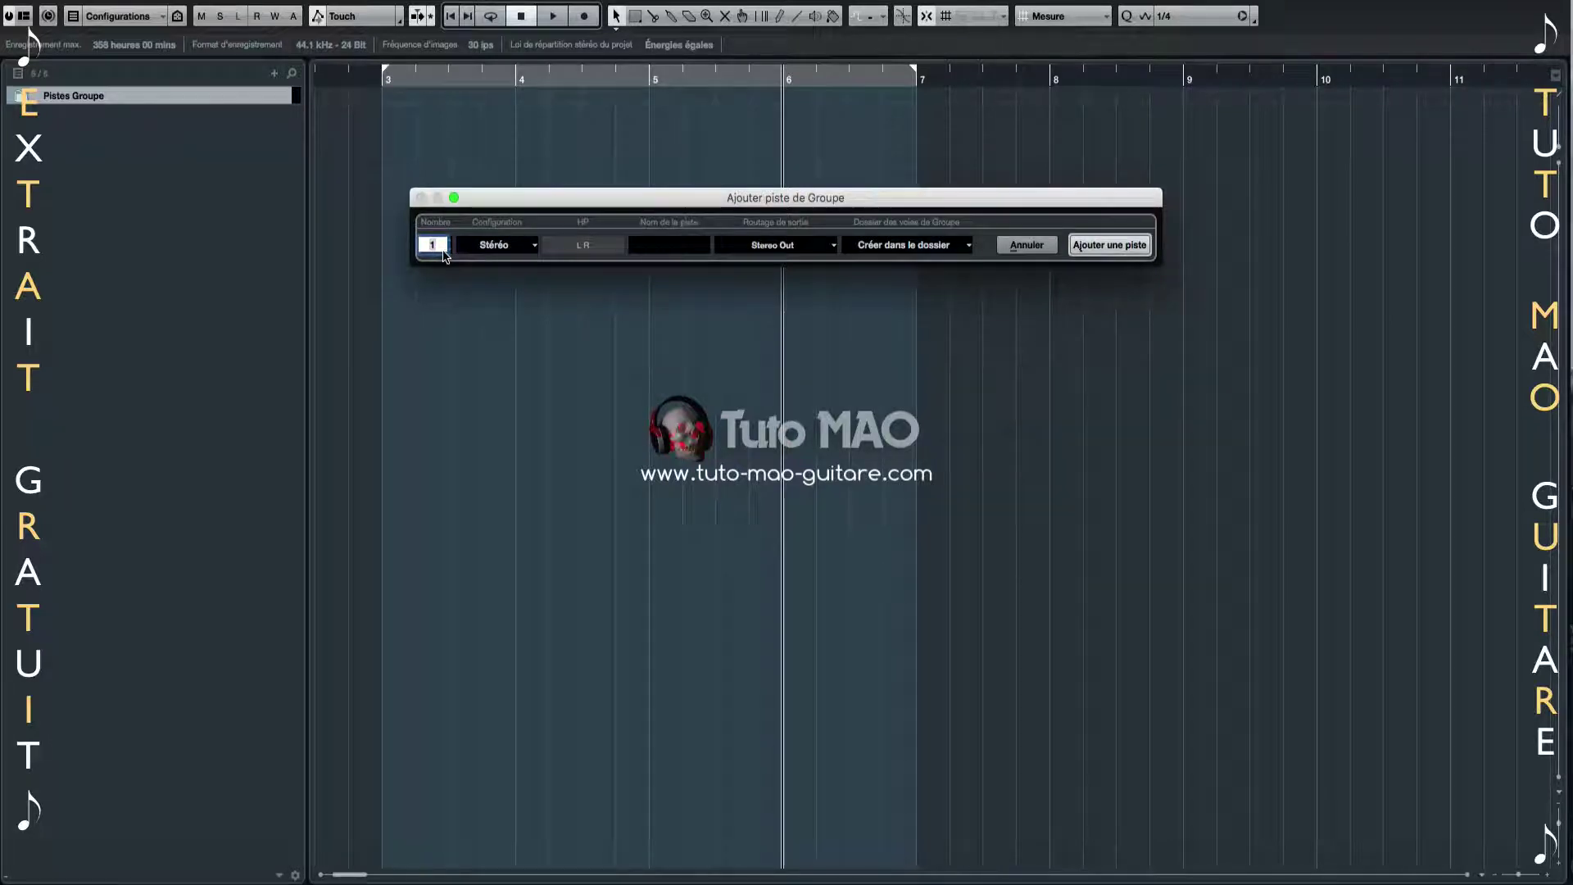
pyautogui.click(687, 247)
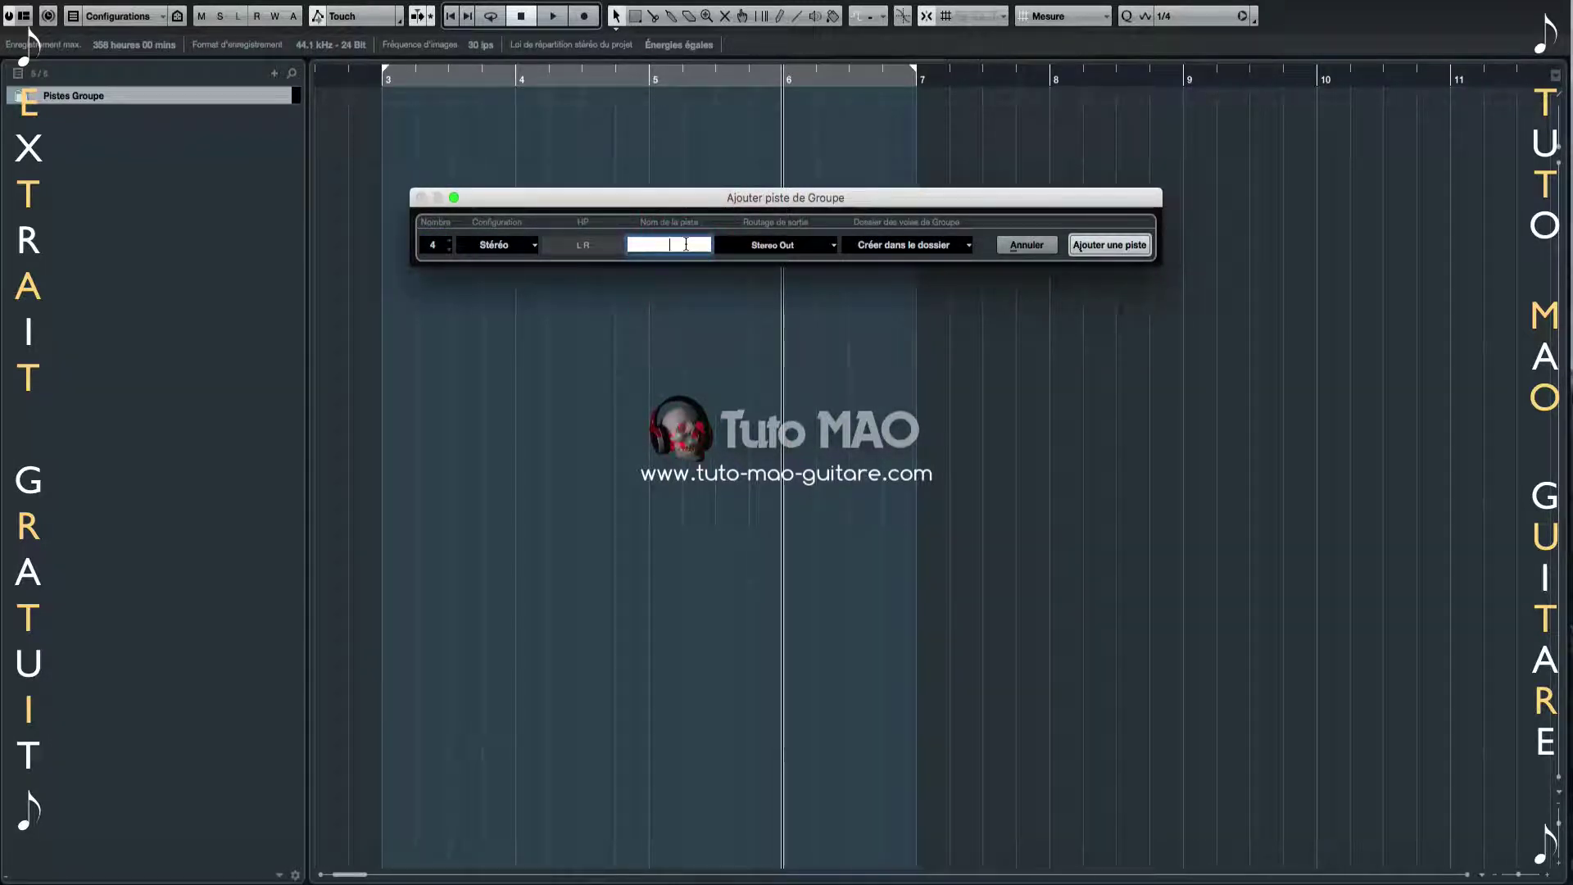
pyautogui.write('Groupe')
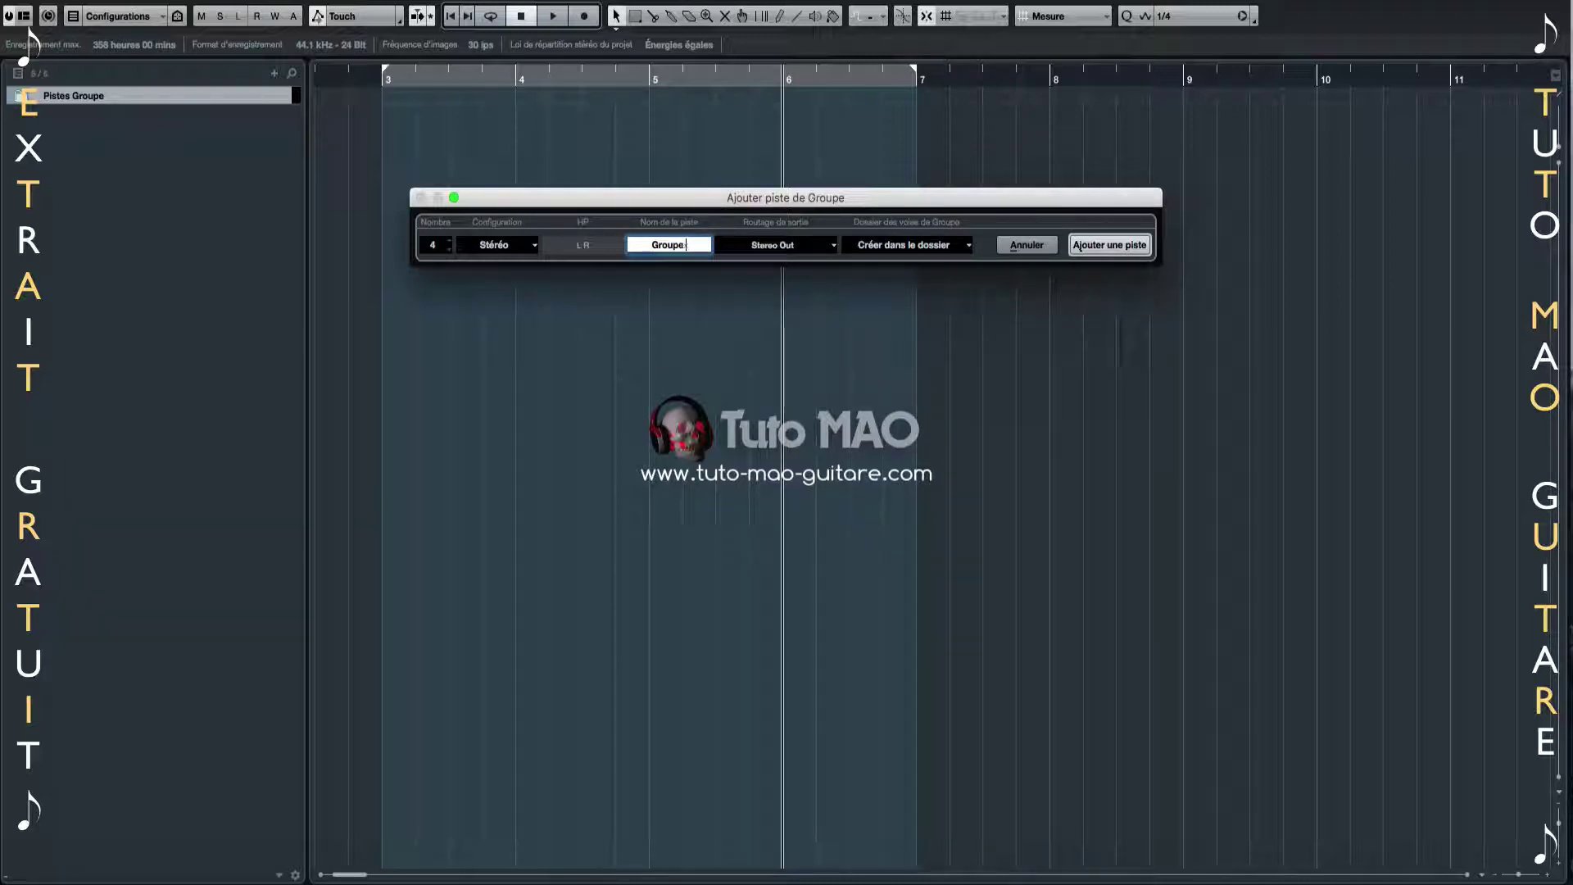
pyautogui.write(' 1')
pyautogui.click(955, 245)
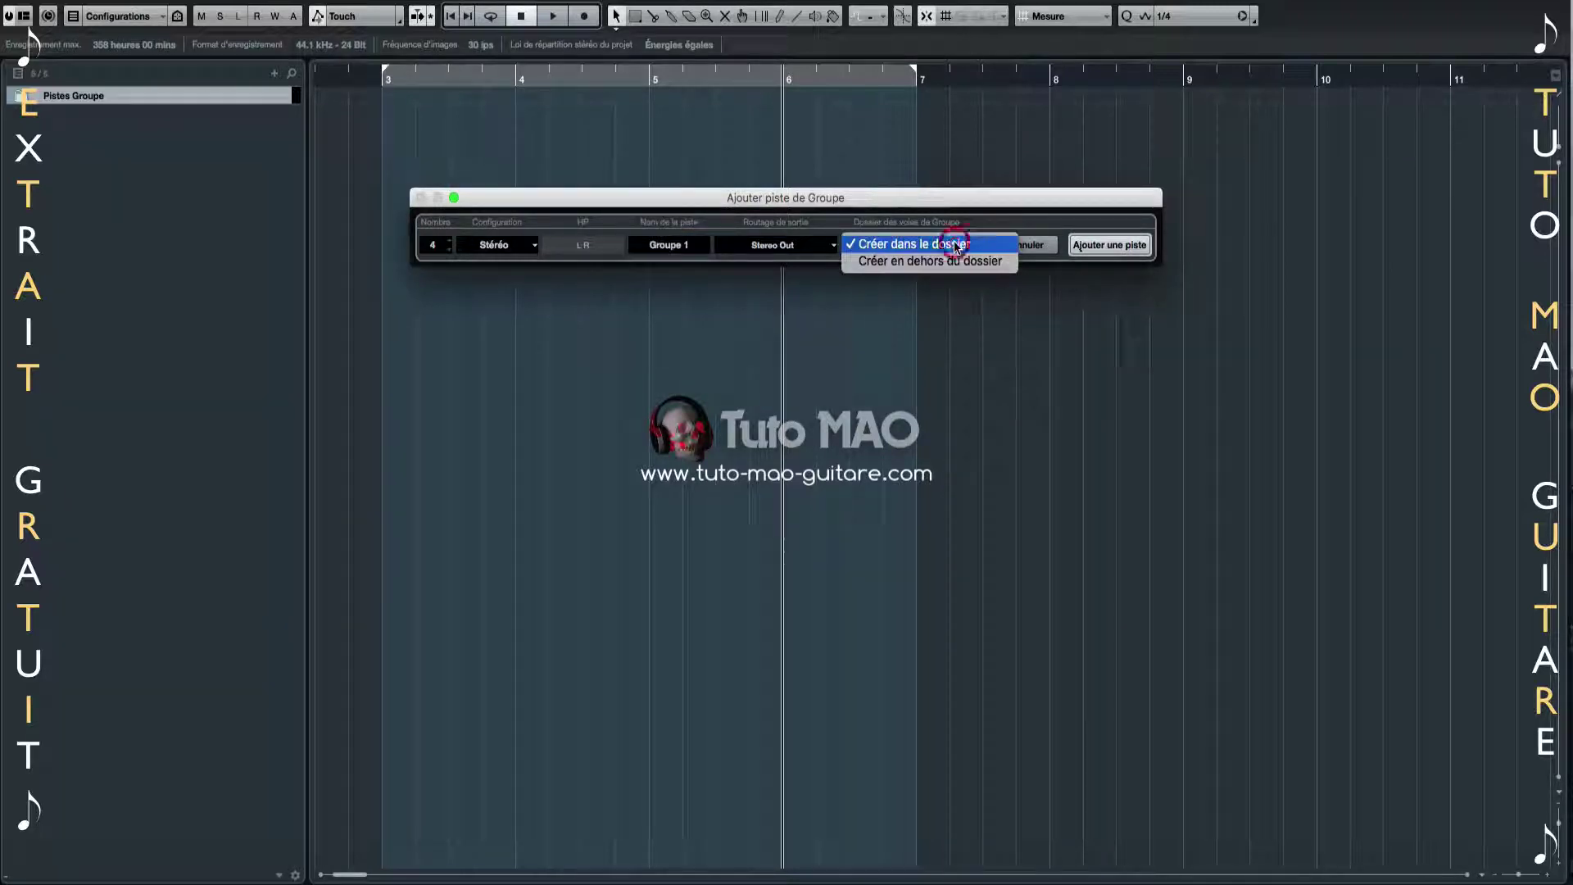
pyautogui.click(951, 263)
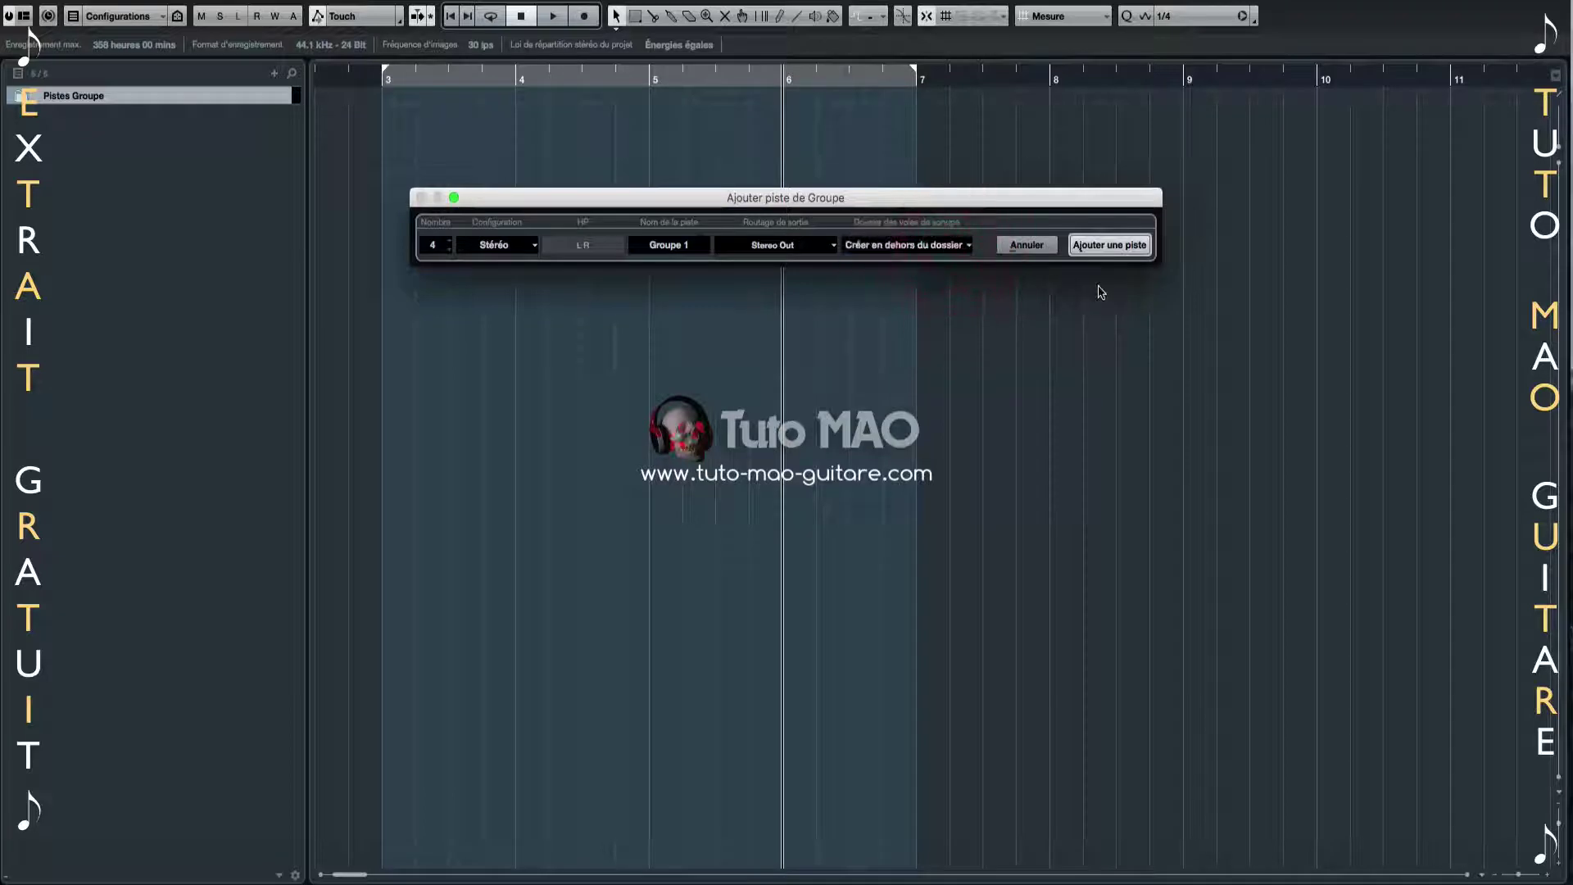
pyautogui.click(1108, 250)
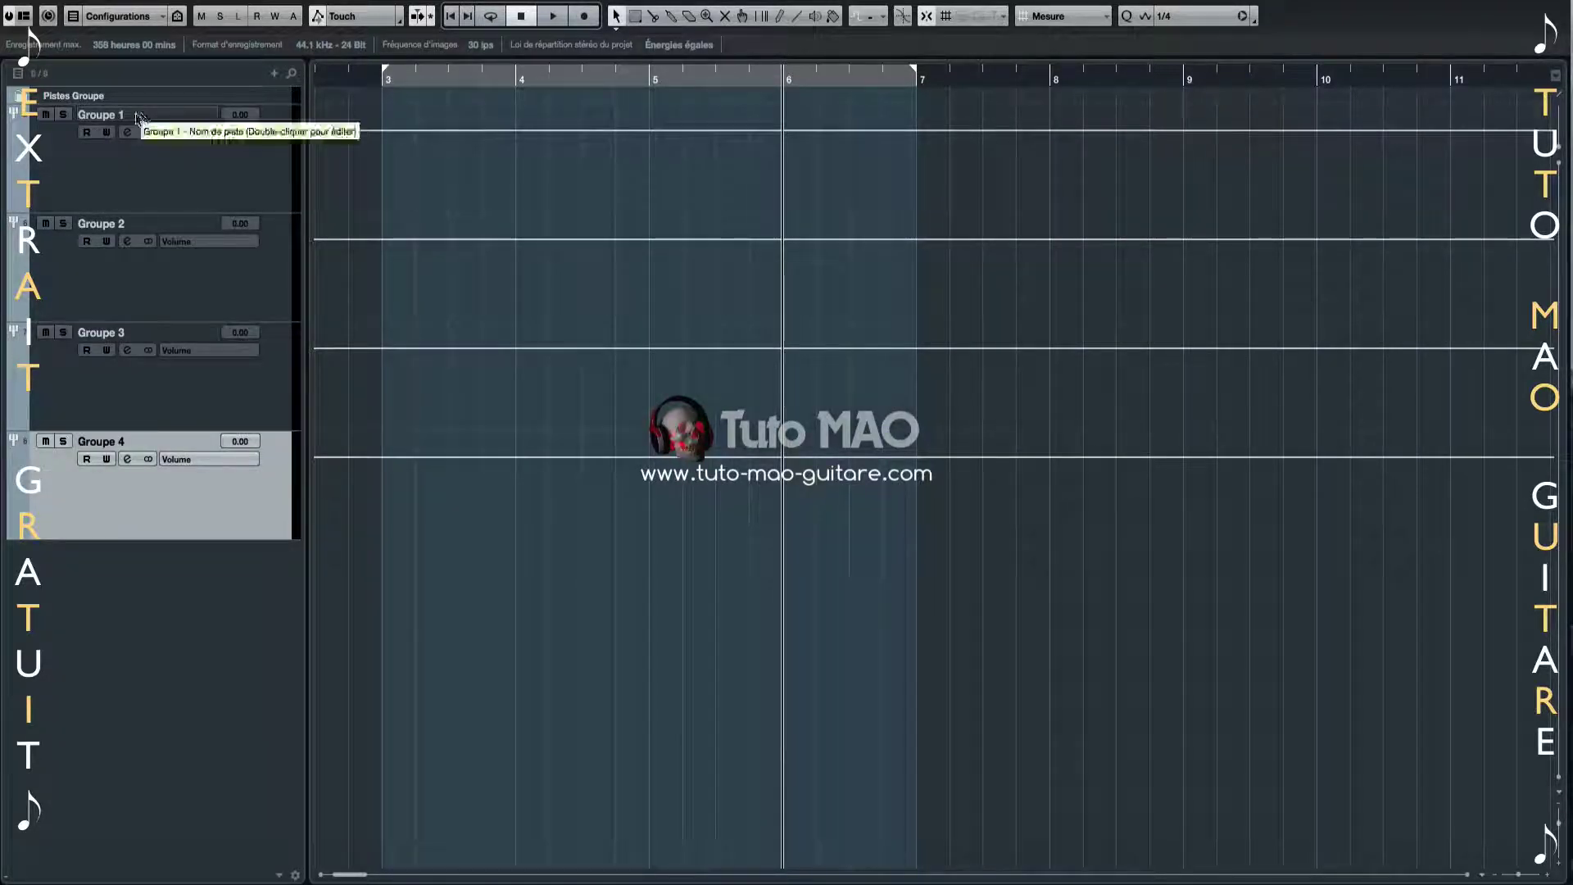
# Select the new group tracks outside the folder one after another, down to Groupe 4 and back up to Groupe 1
pyautogui.click(63, 172)
pyautogui.click(72, 277)
pyautogui.click(121, 376)
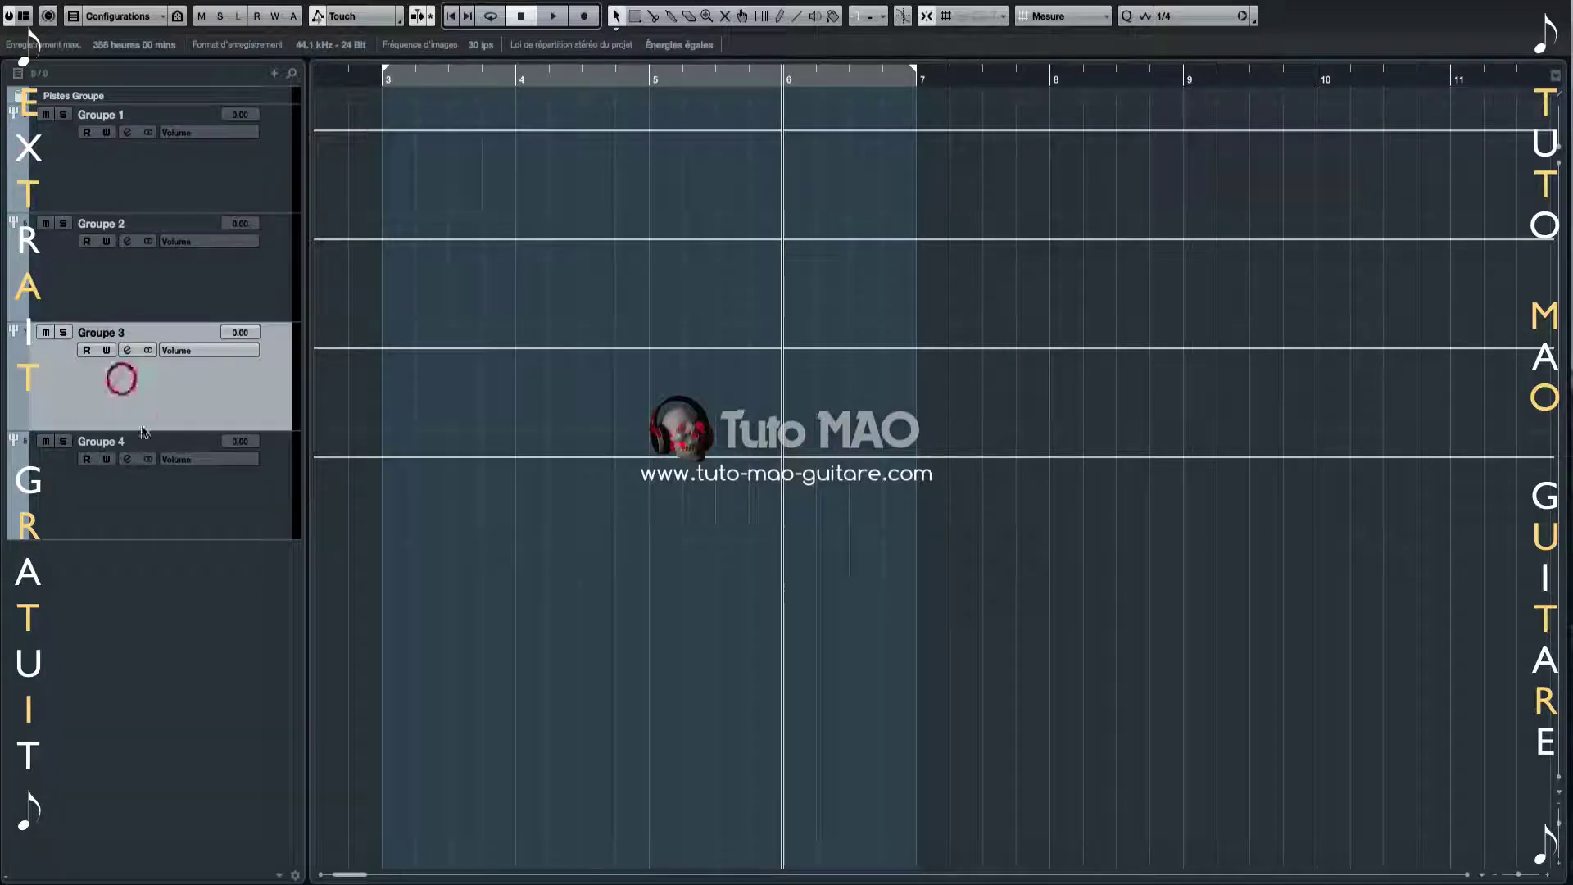
pyautogui.click(129, 518)
pyautogui.click(156, 394)
pyautogui.click(156, 274)
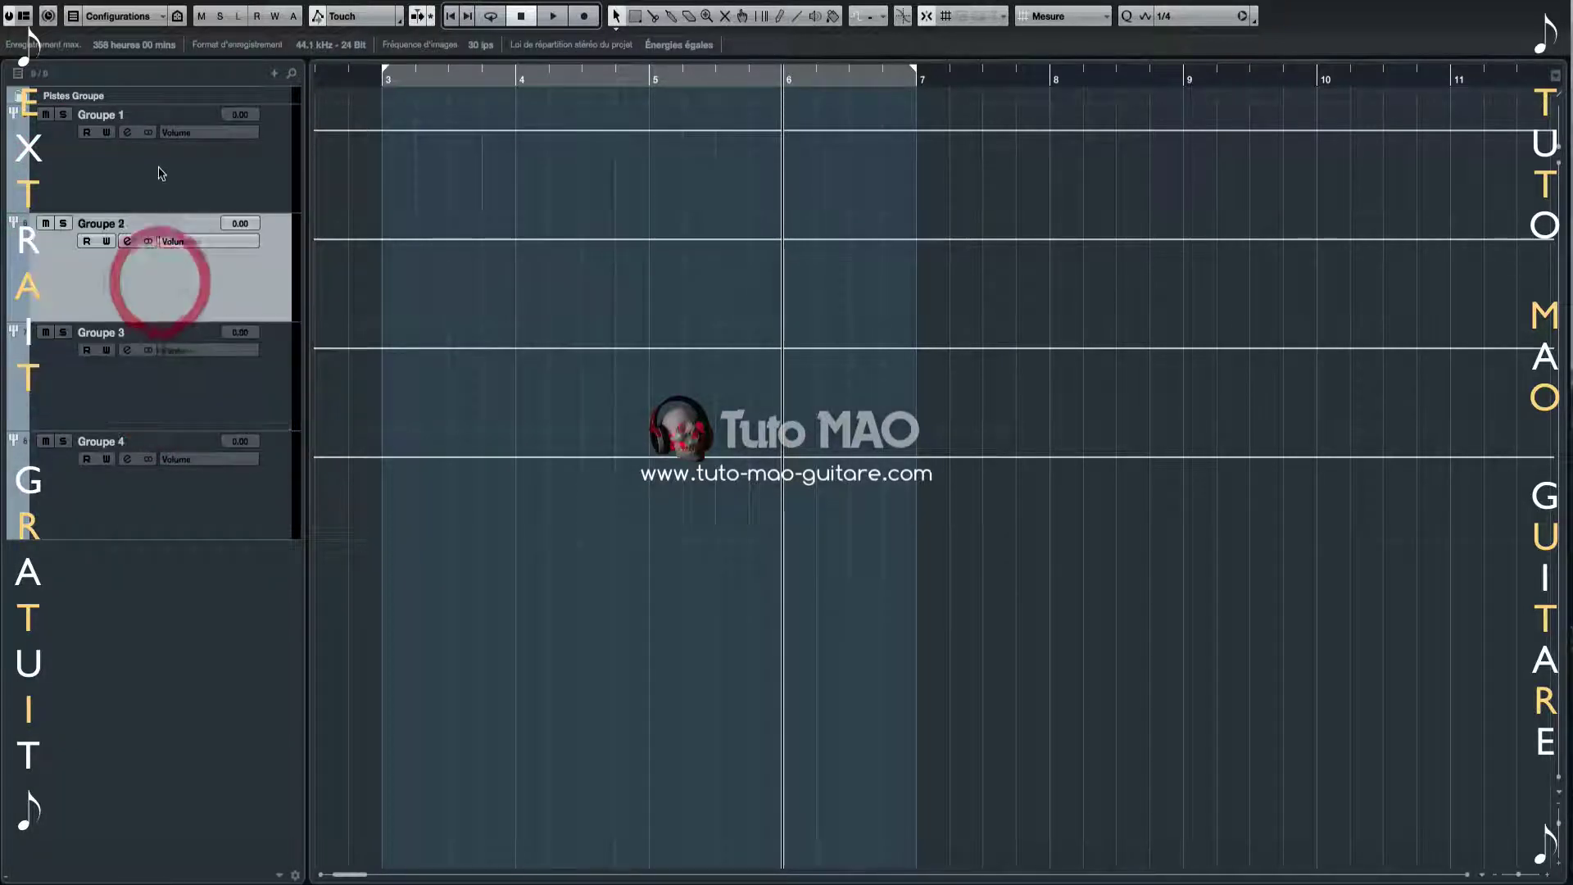
pyautogui.click(157, 160)
# Expand and collapse the Pistes Groupe folder to compare its contents, and undo adding the four group tracks outside it
pyautogui.click(27, 96)
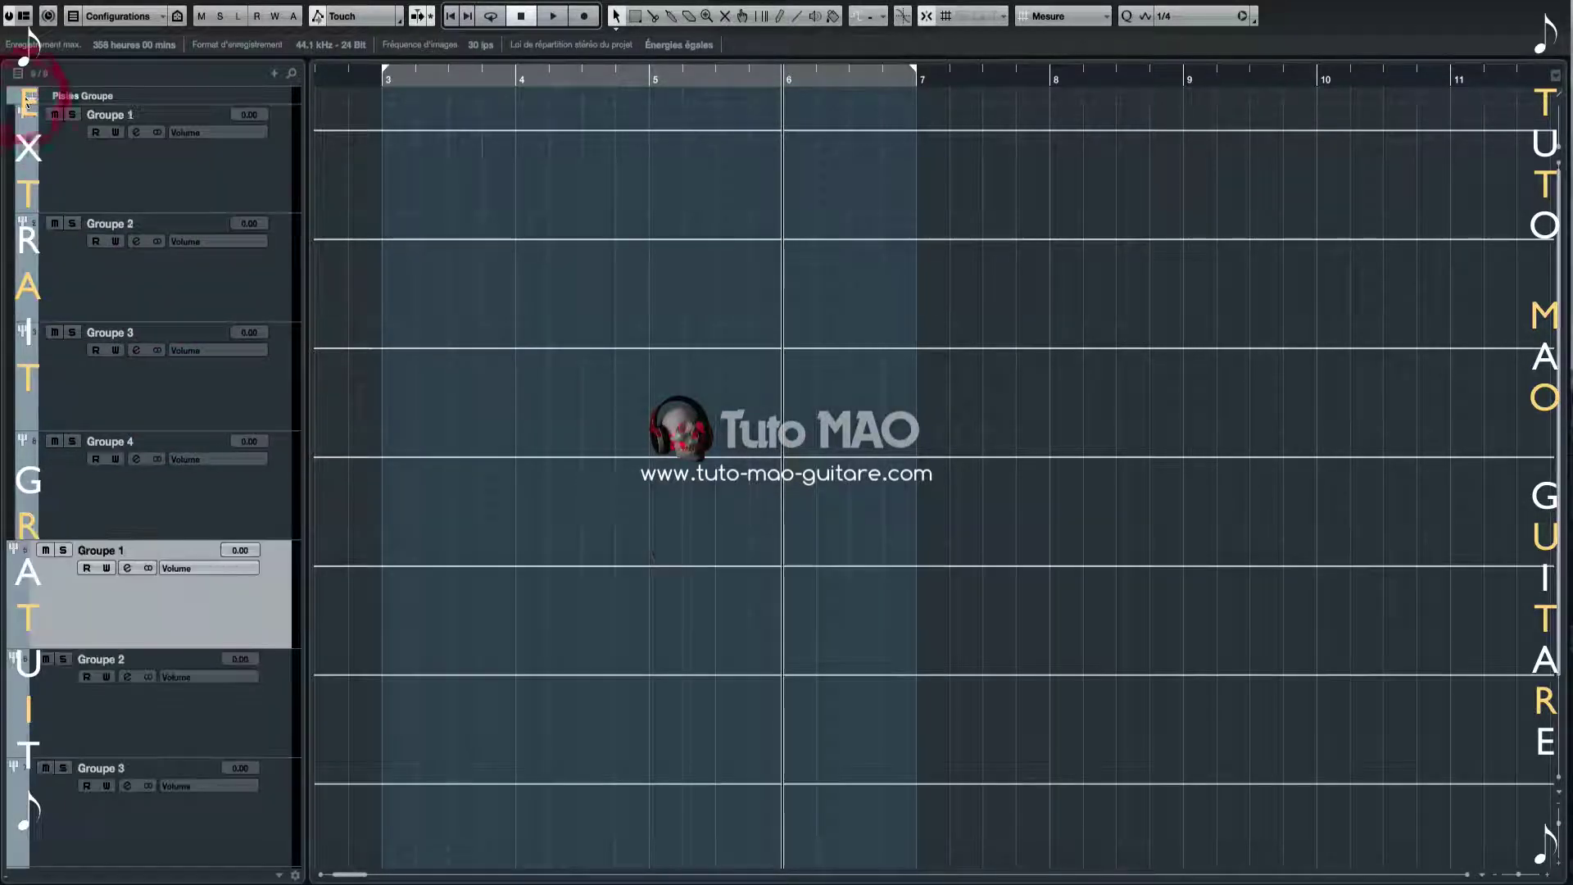
pyautogui.click(27, 96)
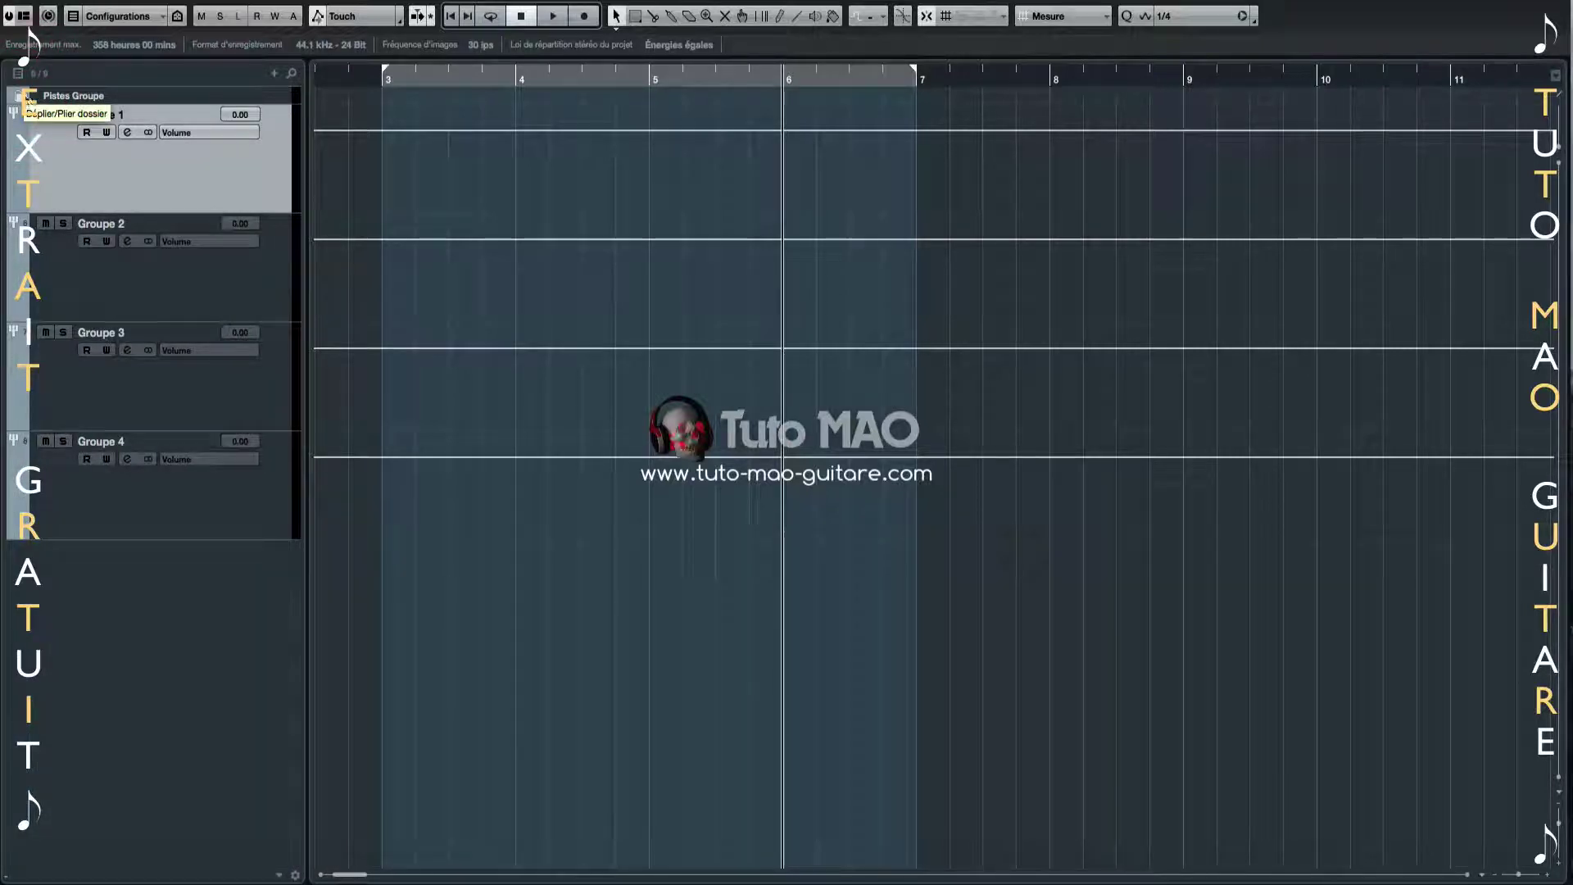
pyautogui.press('super+z')
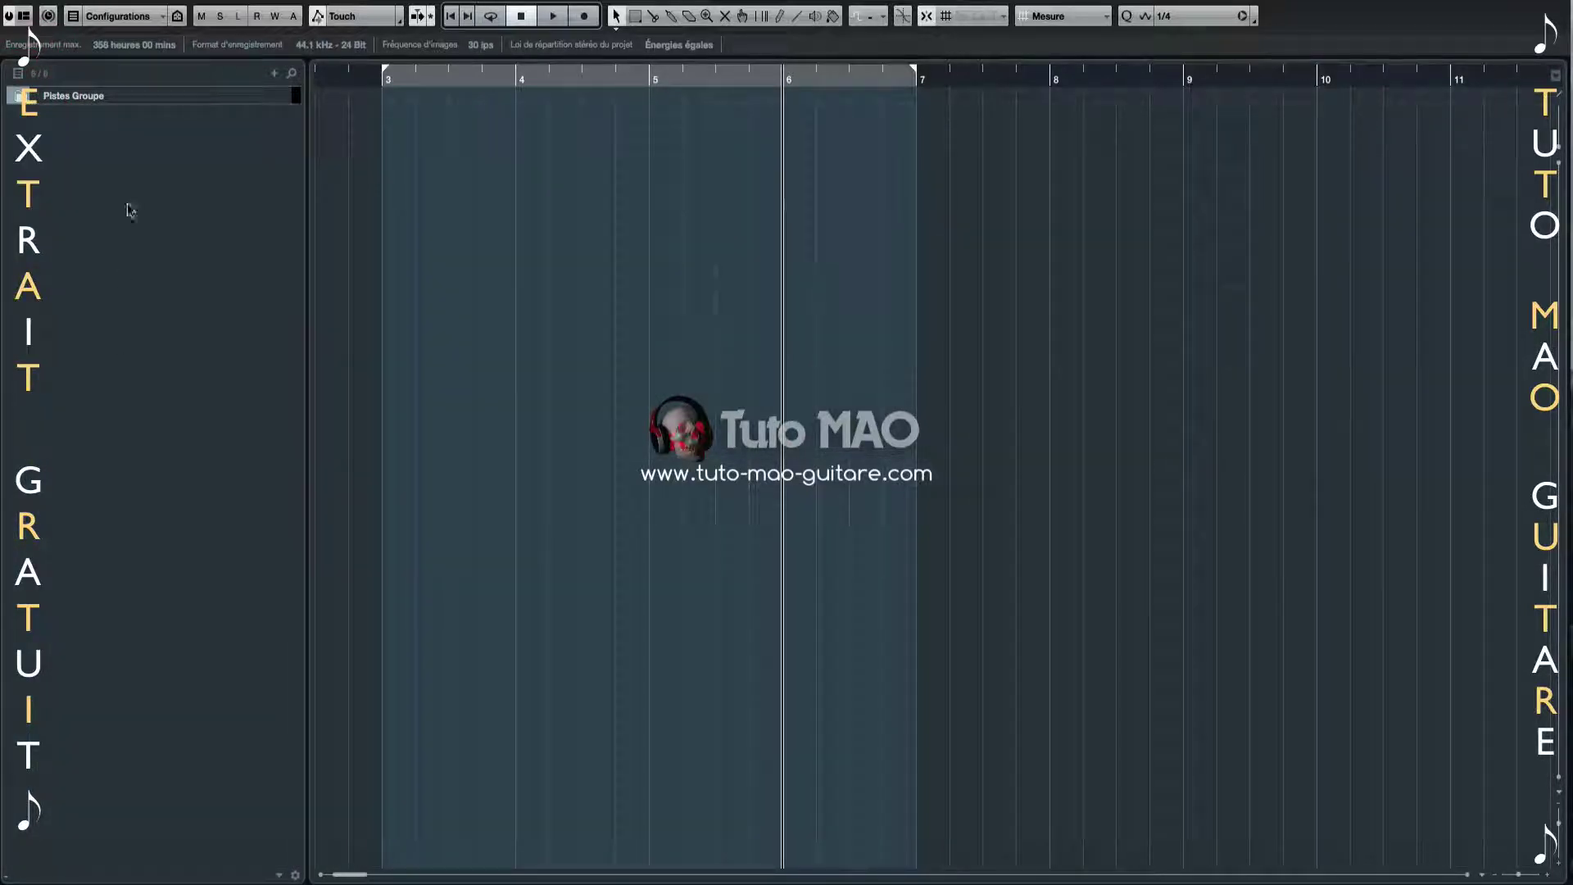
# Add four VCA fader tracks with the track name "VCA 1", created inside the folder
pyautogui.rightClick(104, 161)
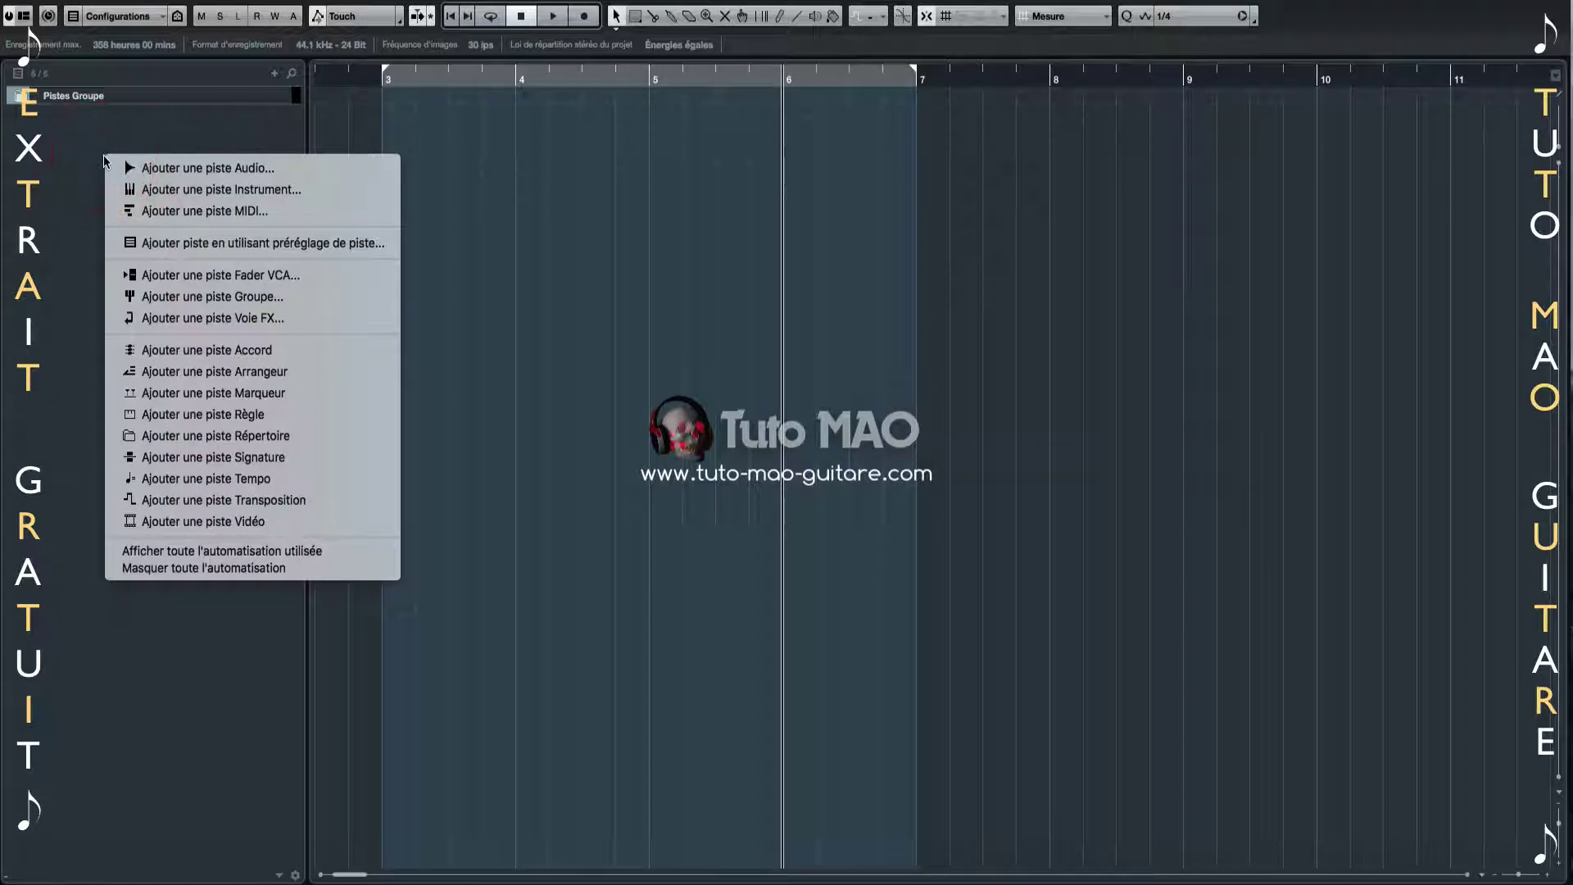
pyautogui.click(262, 277)
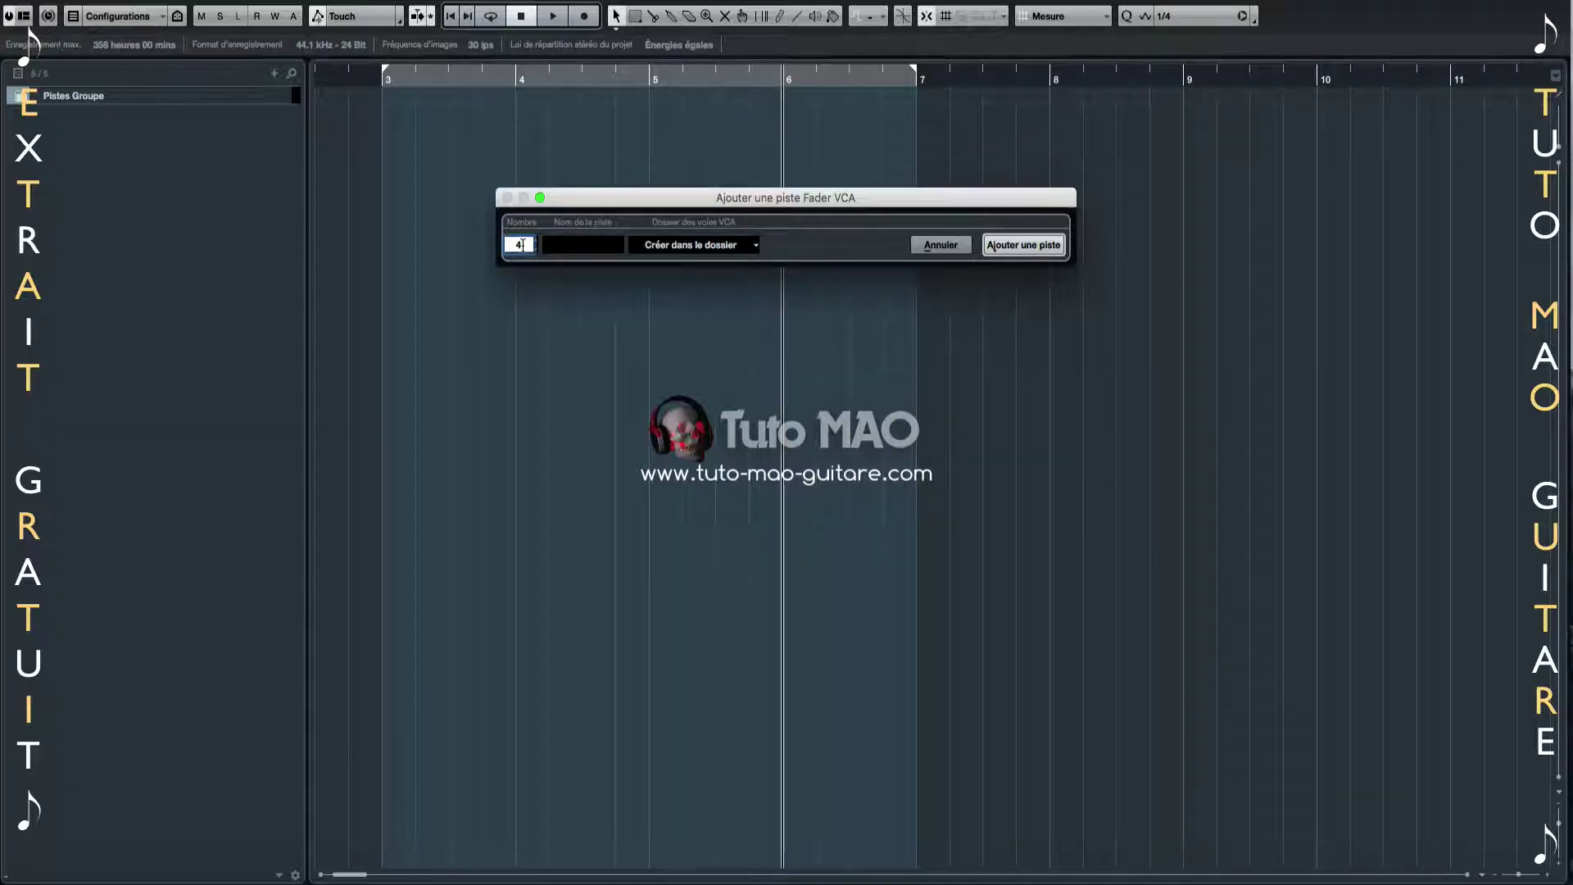
pyautogui.click(565, 248)
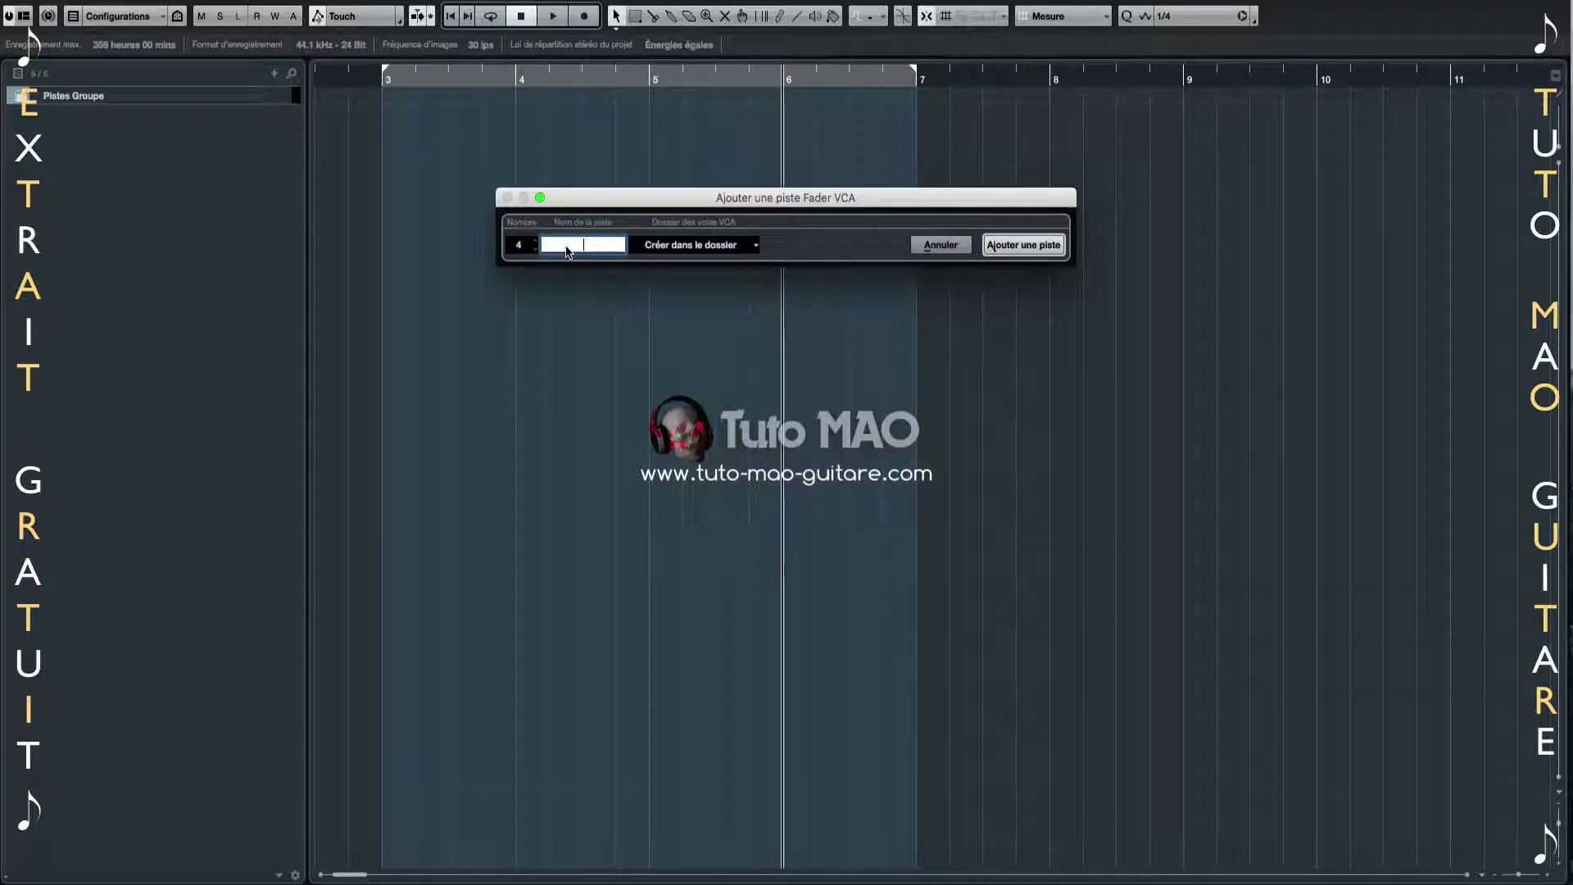
pyautogui.write('VCA 1')
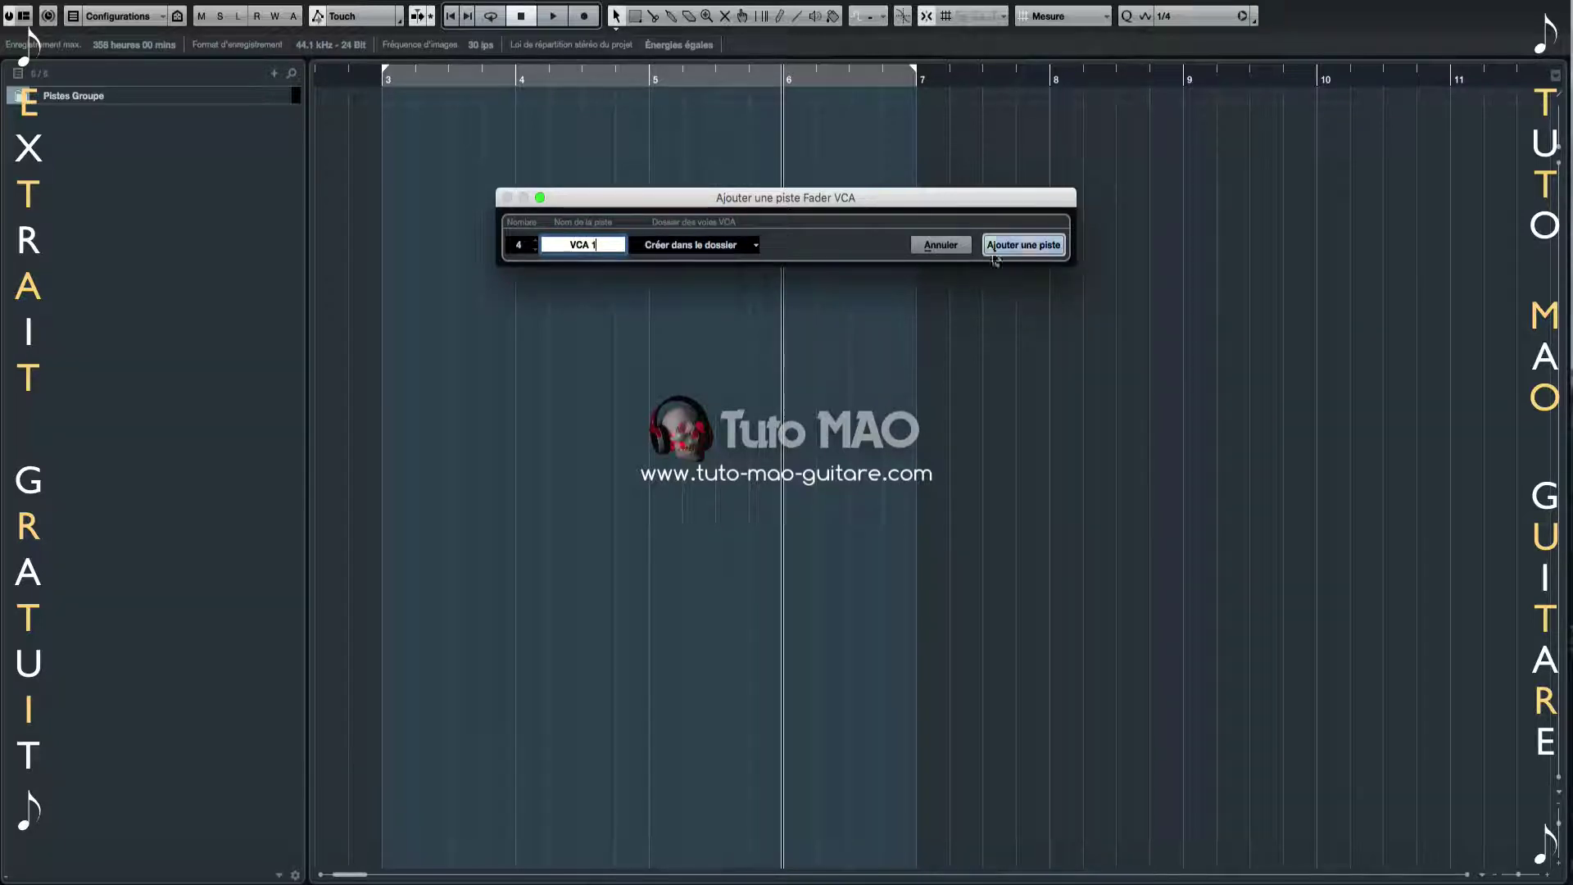
pyautogui.click(1023, 245)
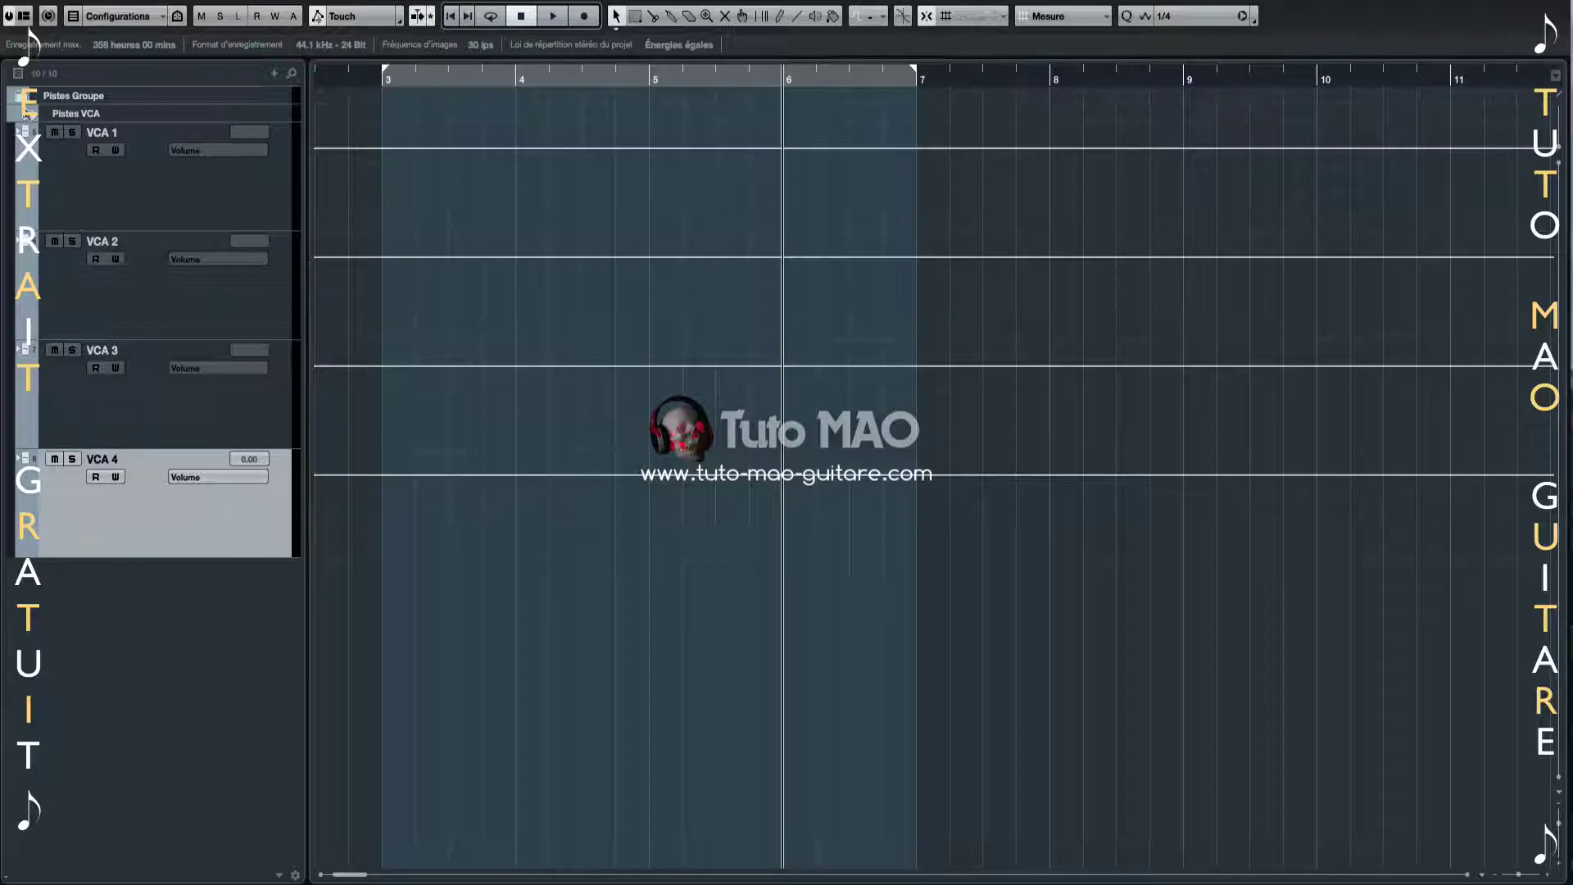
# Collapse and expand the Pistes VCA folder, and leave it collapsed
pyautogui.click(25, 113)
pyautogui.click(24, 113)
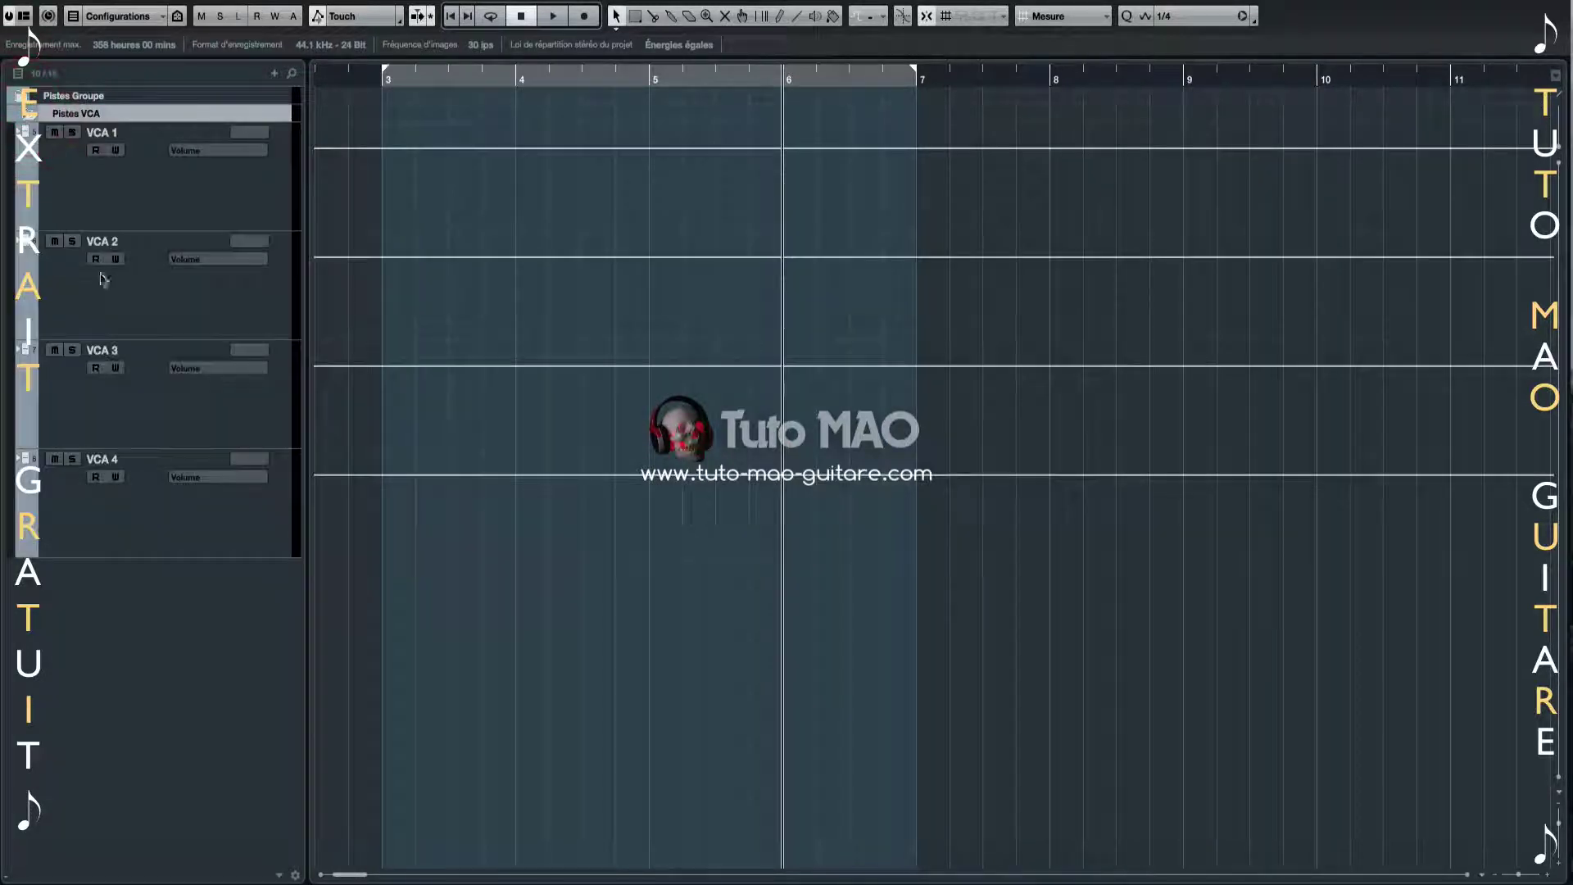
pyautogui.click(25, 113)
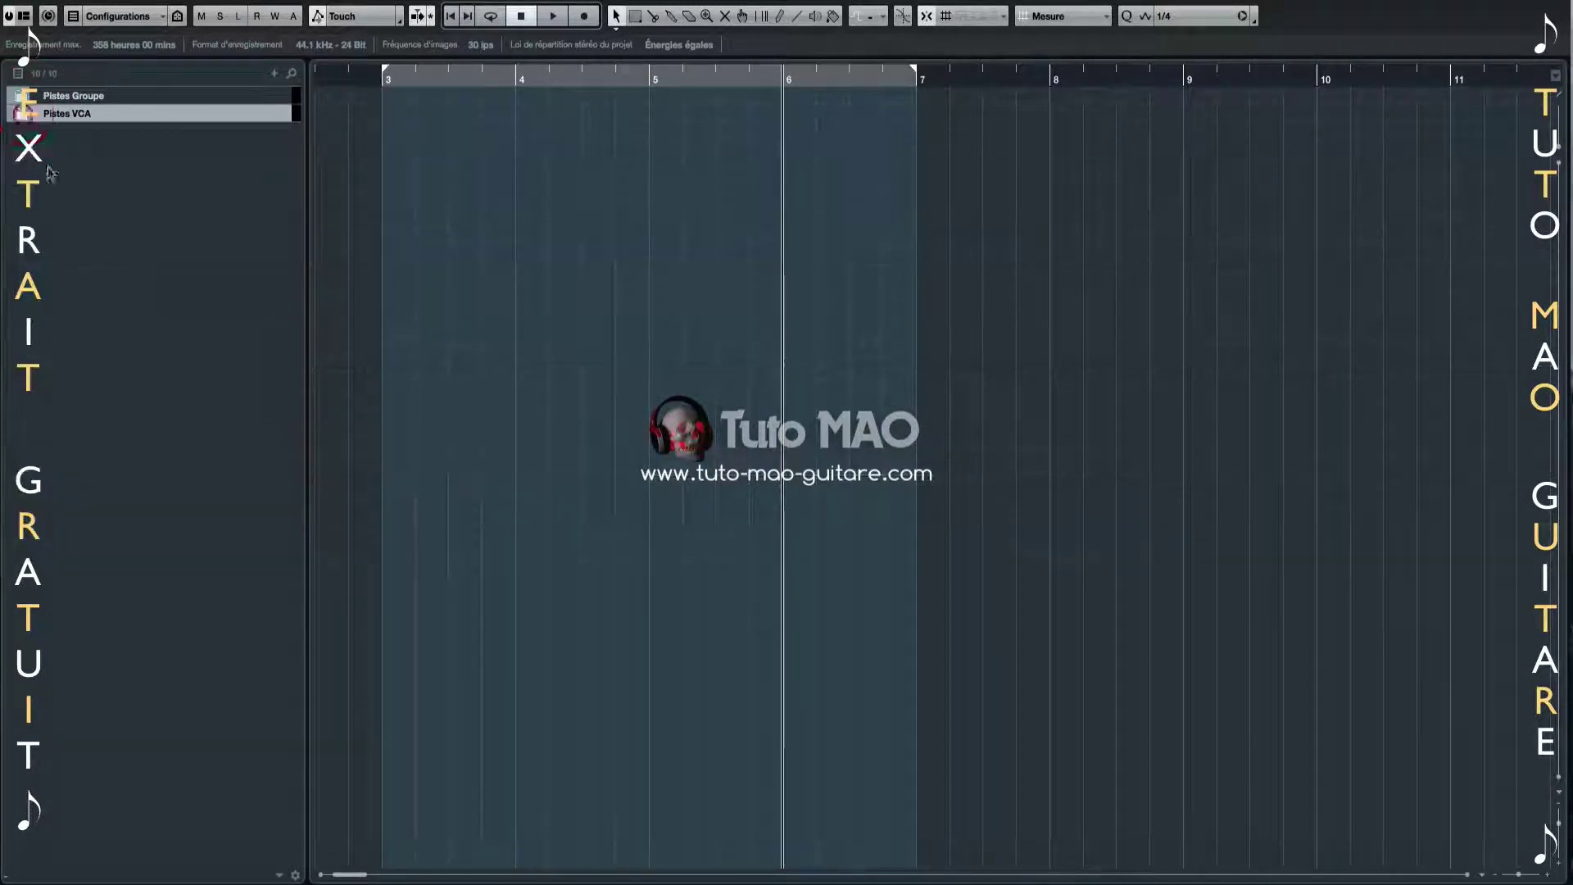
# Add four more VCA fader tracks with the track name "vca 1", created outside the folder
pyautogui.rightClick(82, 221)
pyautogui.click(232, 346)
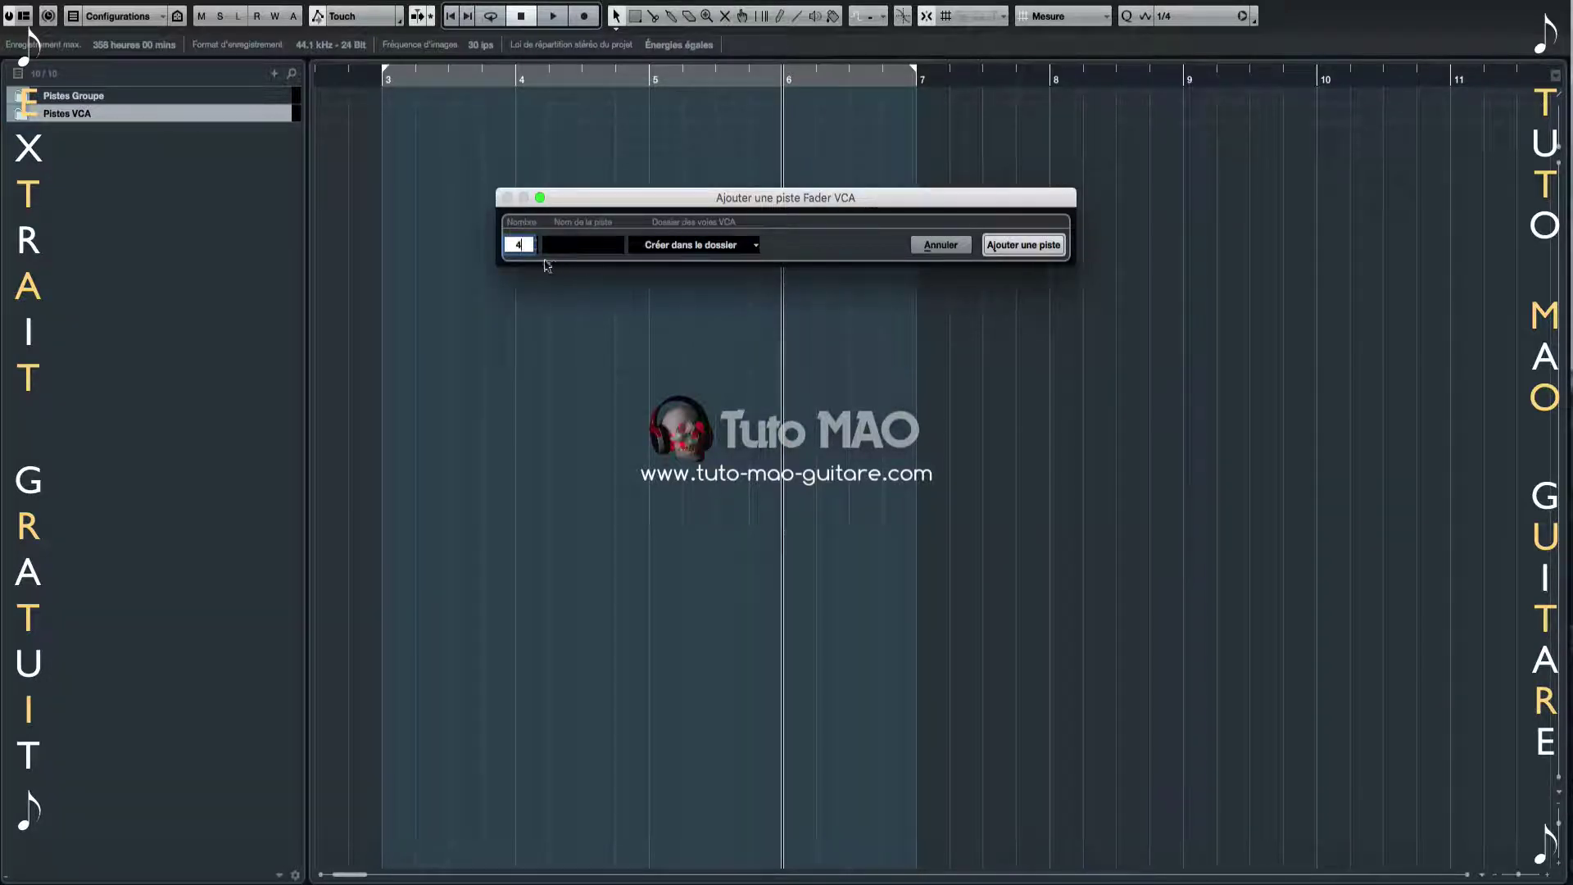
pyautogui.click(592, 245)
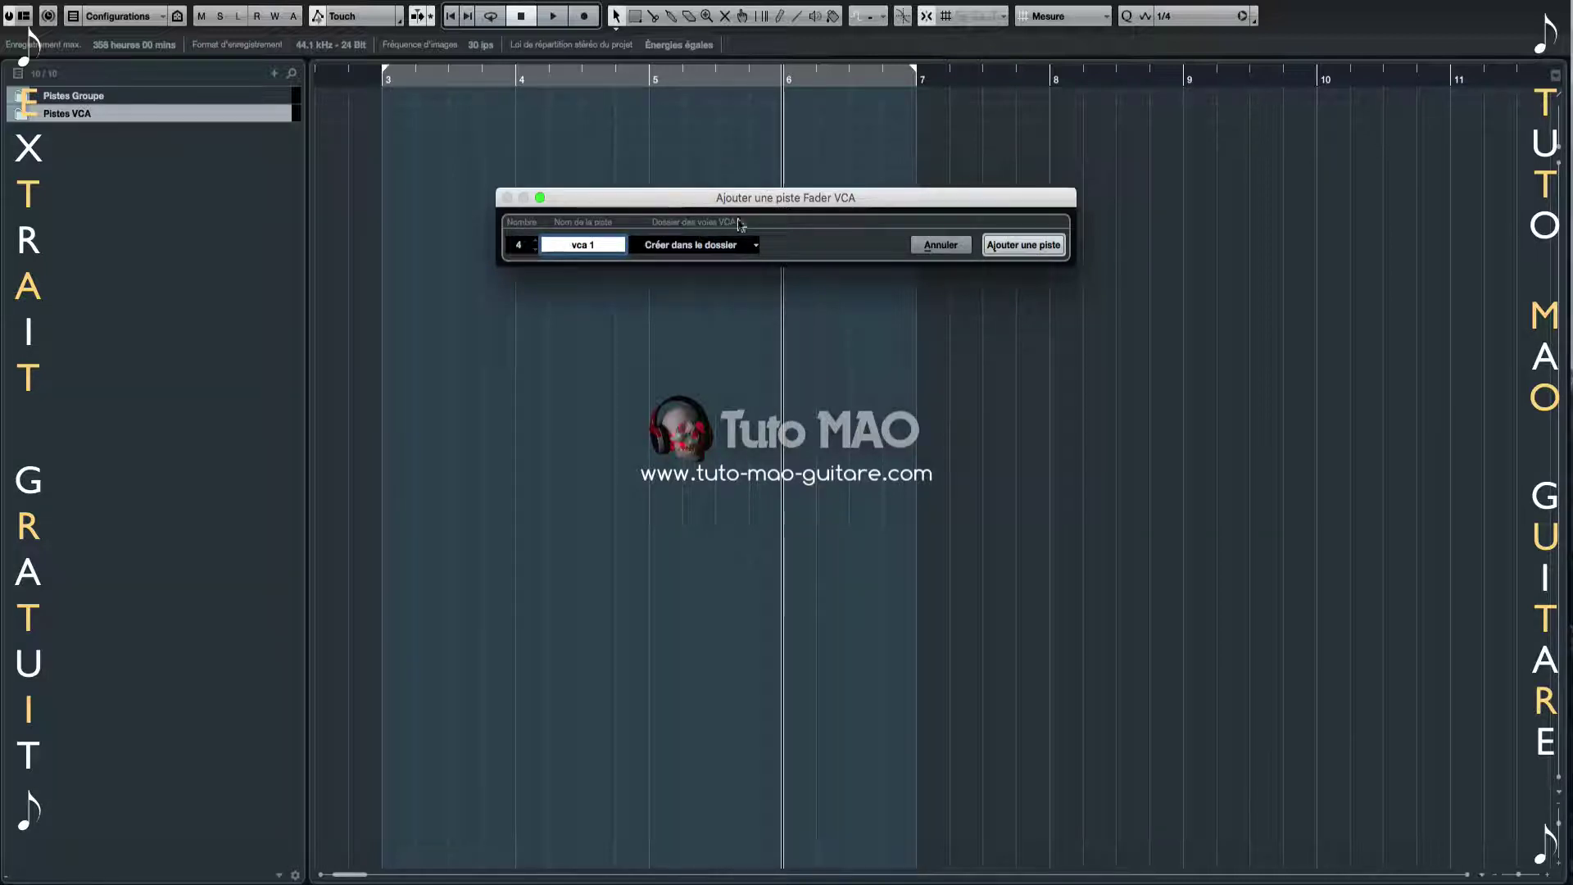
pyautogui.click(752, 243)
pyautogui.click(704, 257)
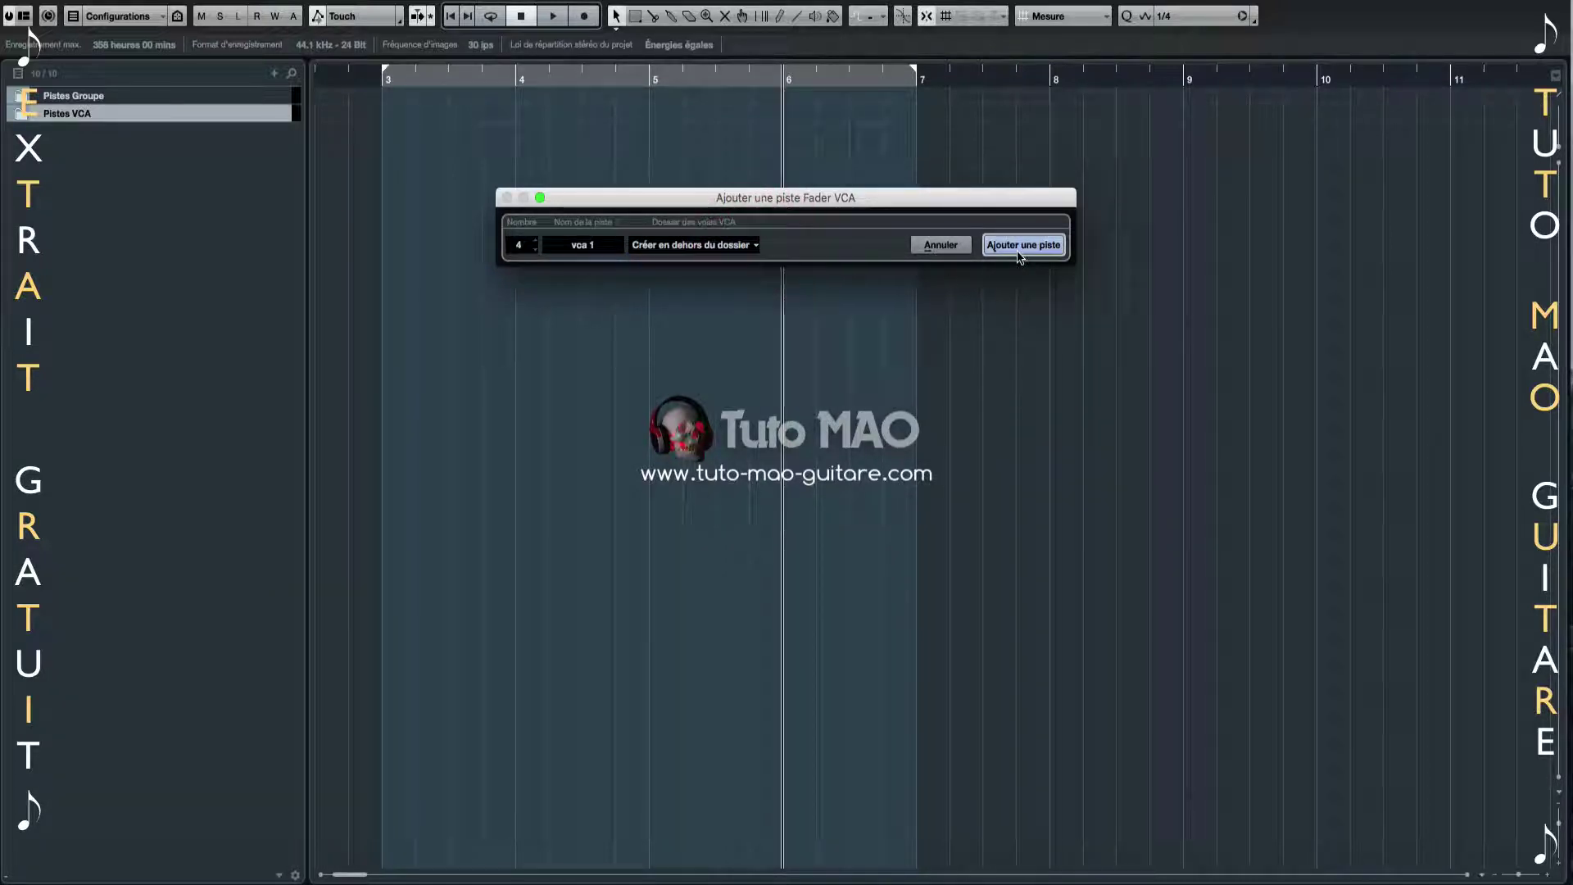
pyautogui.click(1020, 245)
# Select each of the four VCA tracks outside the folder in turn, and undo adding them
pyautogui.click(148, 184)
pyautogui.click(163, 303)
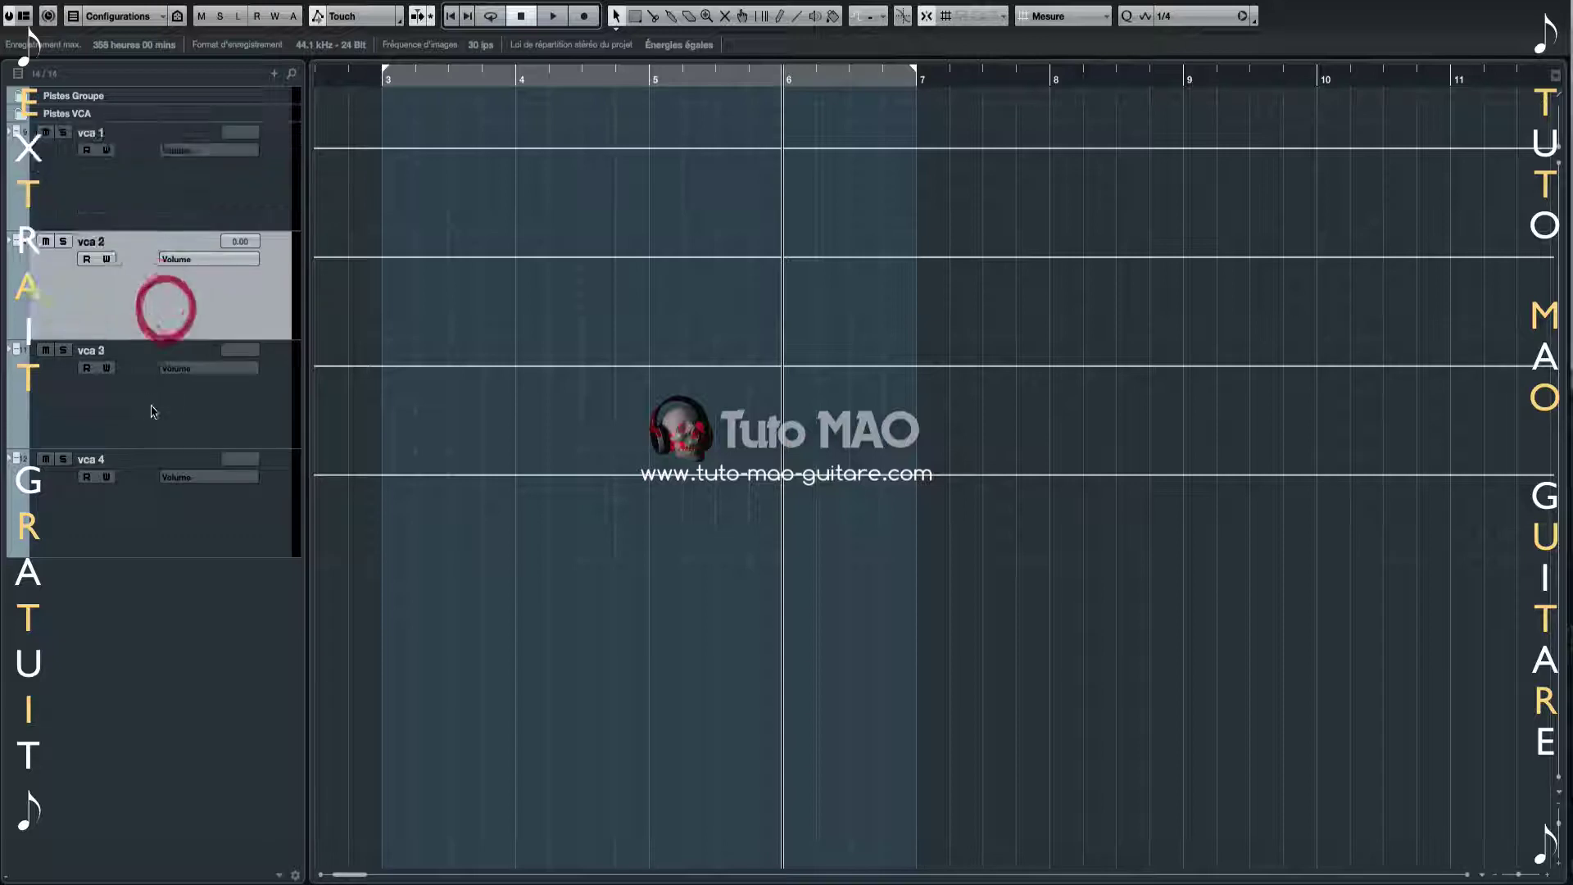
pyautogui.click(151, 407)
pyautogui.click(156, 493)
pyautogui.click(140, 196)
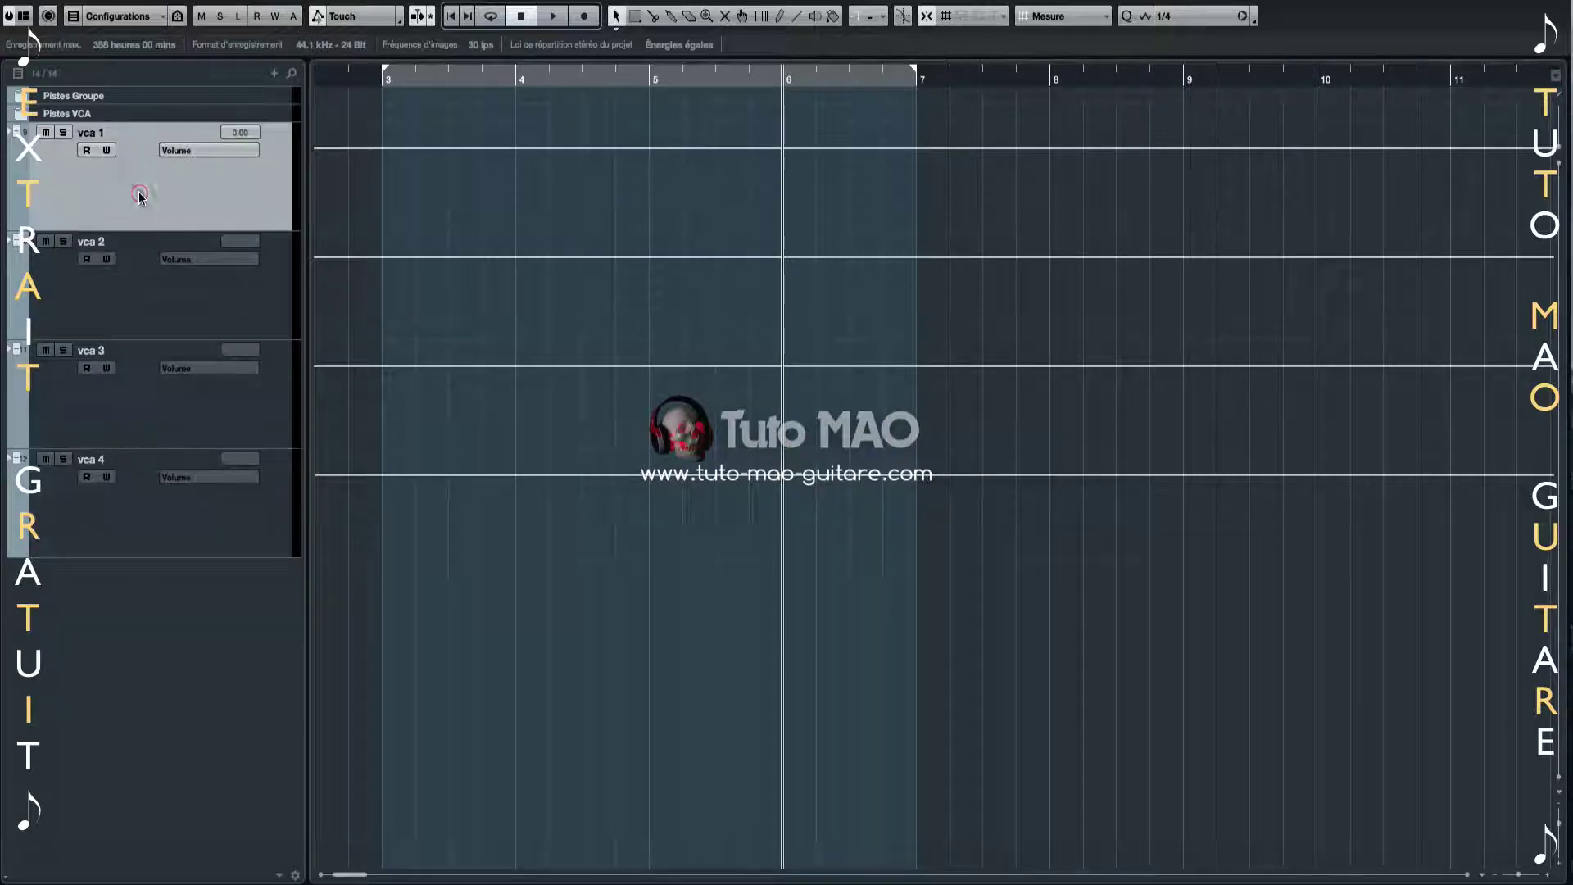
pyautogui.hotkey('ctrl', 'z')
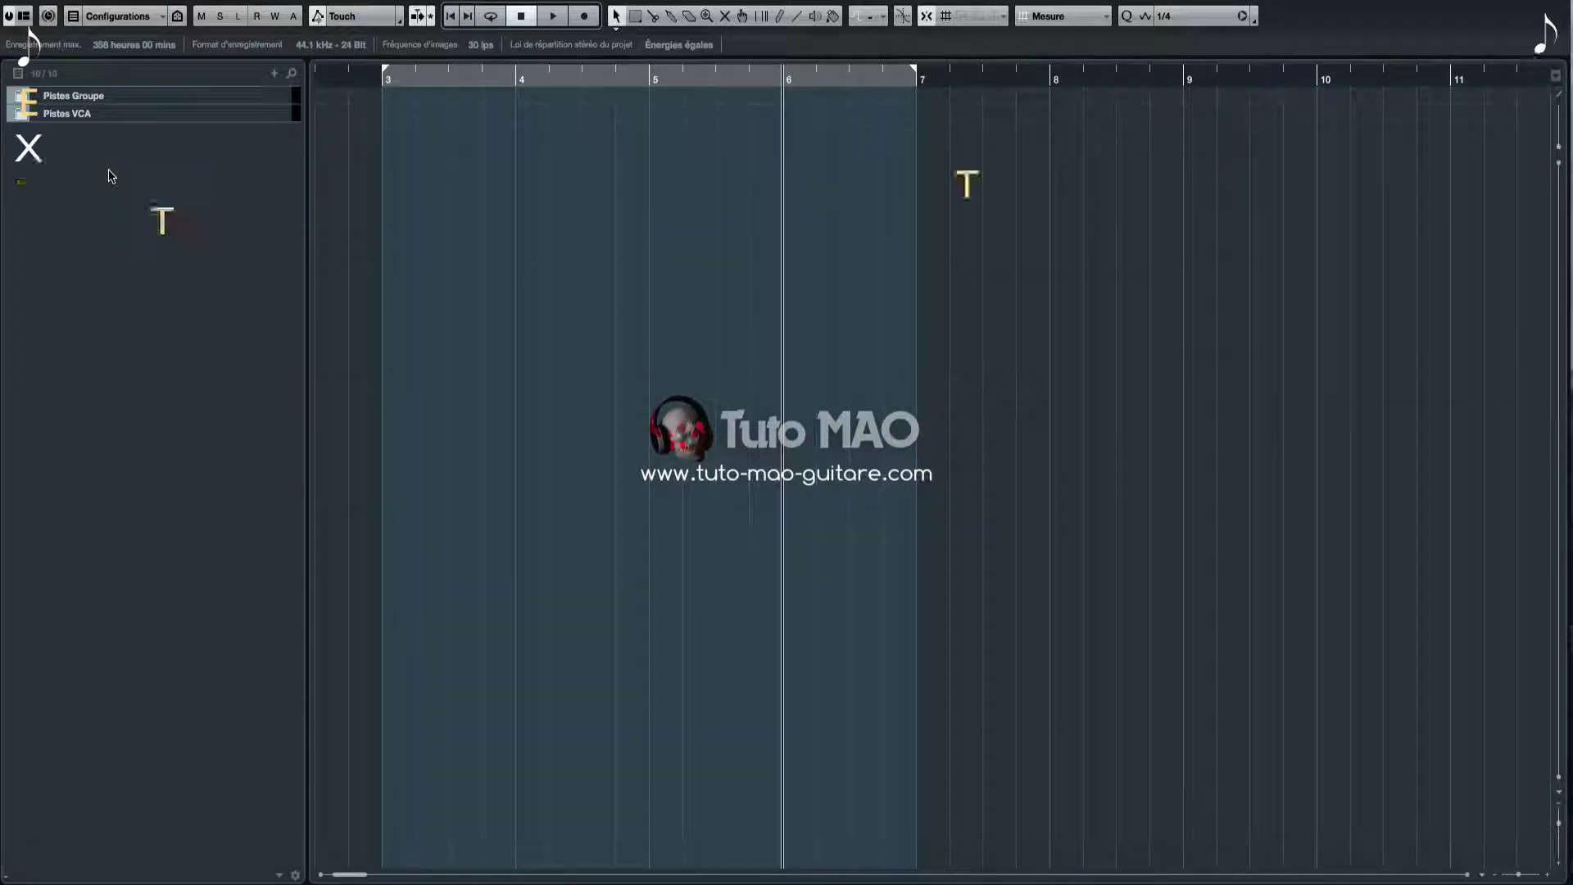
# Start adding four FX channel tracks with the REVelation reverb as their effect
pyautogui.rightClick(111, 174)
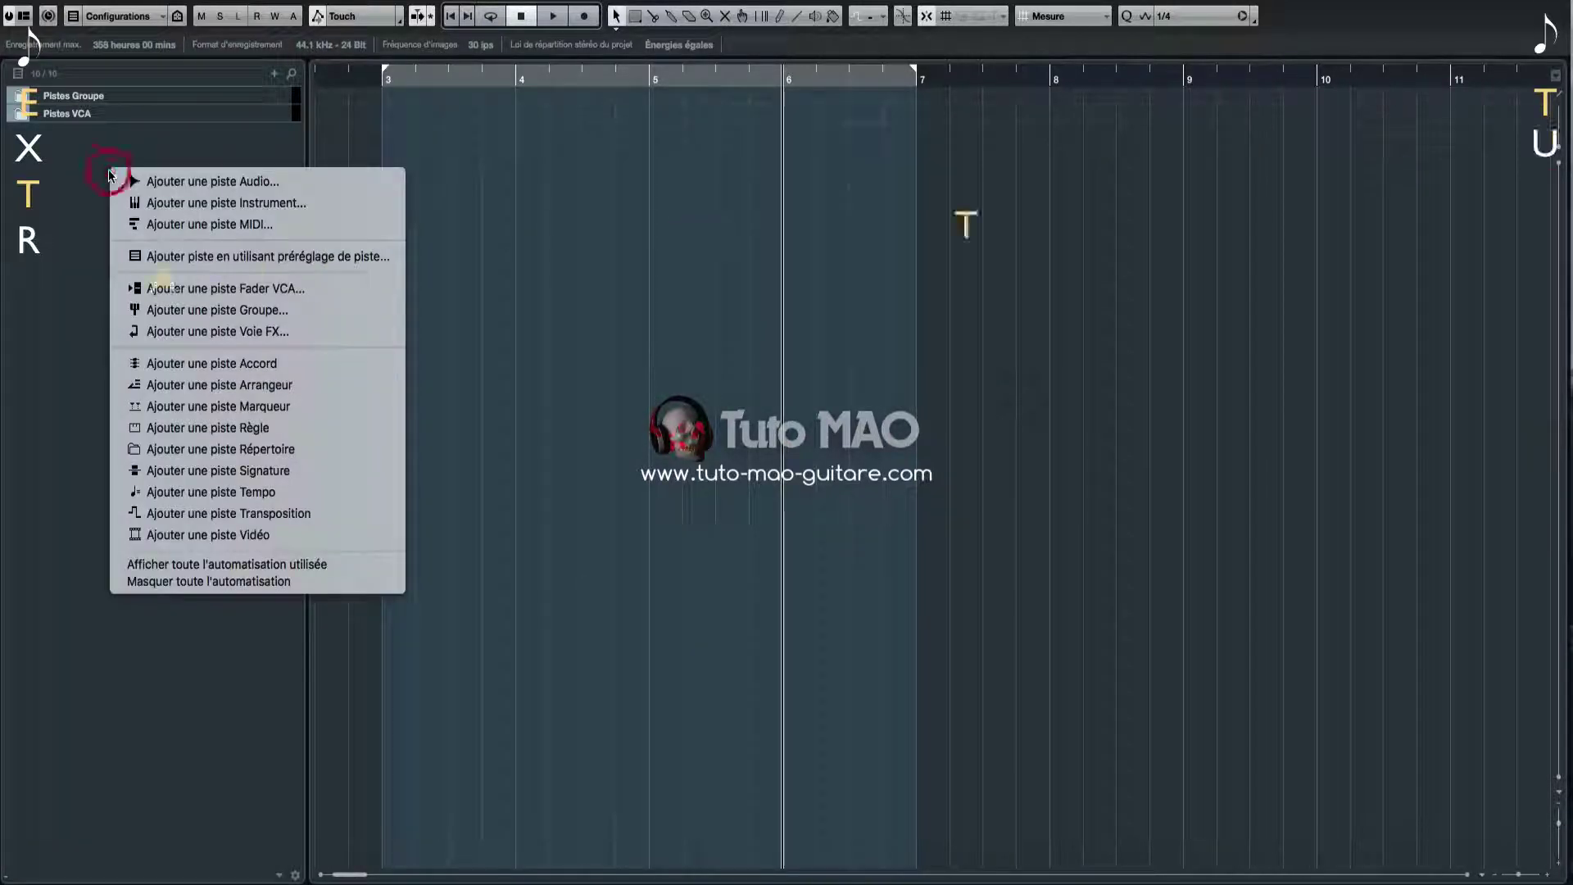
pyautogui.click(238, 333)
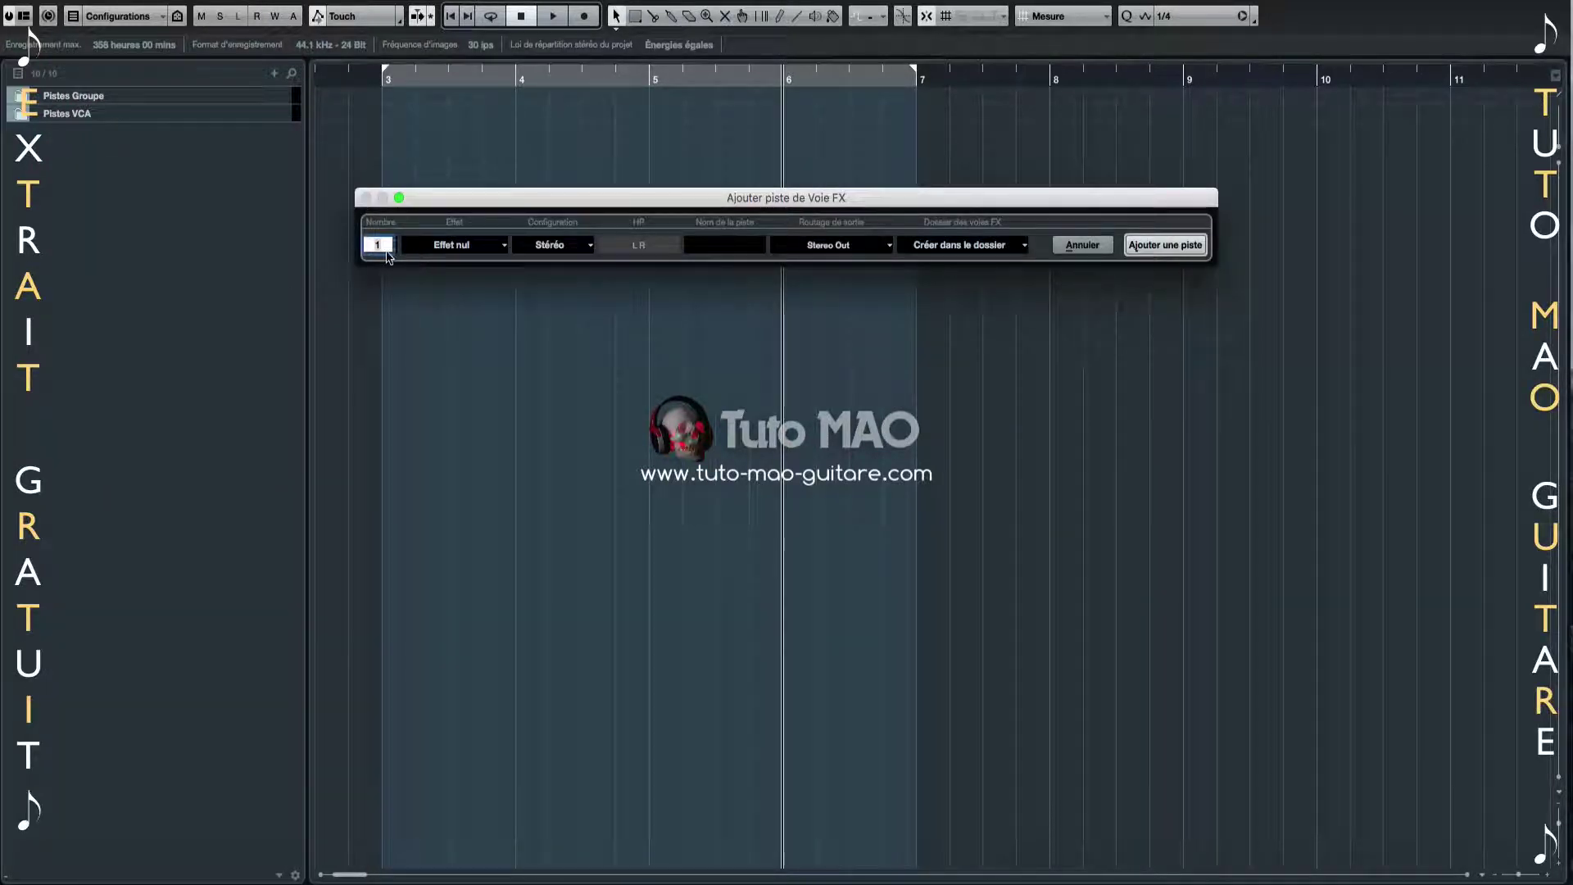
pyautogui.write('4')
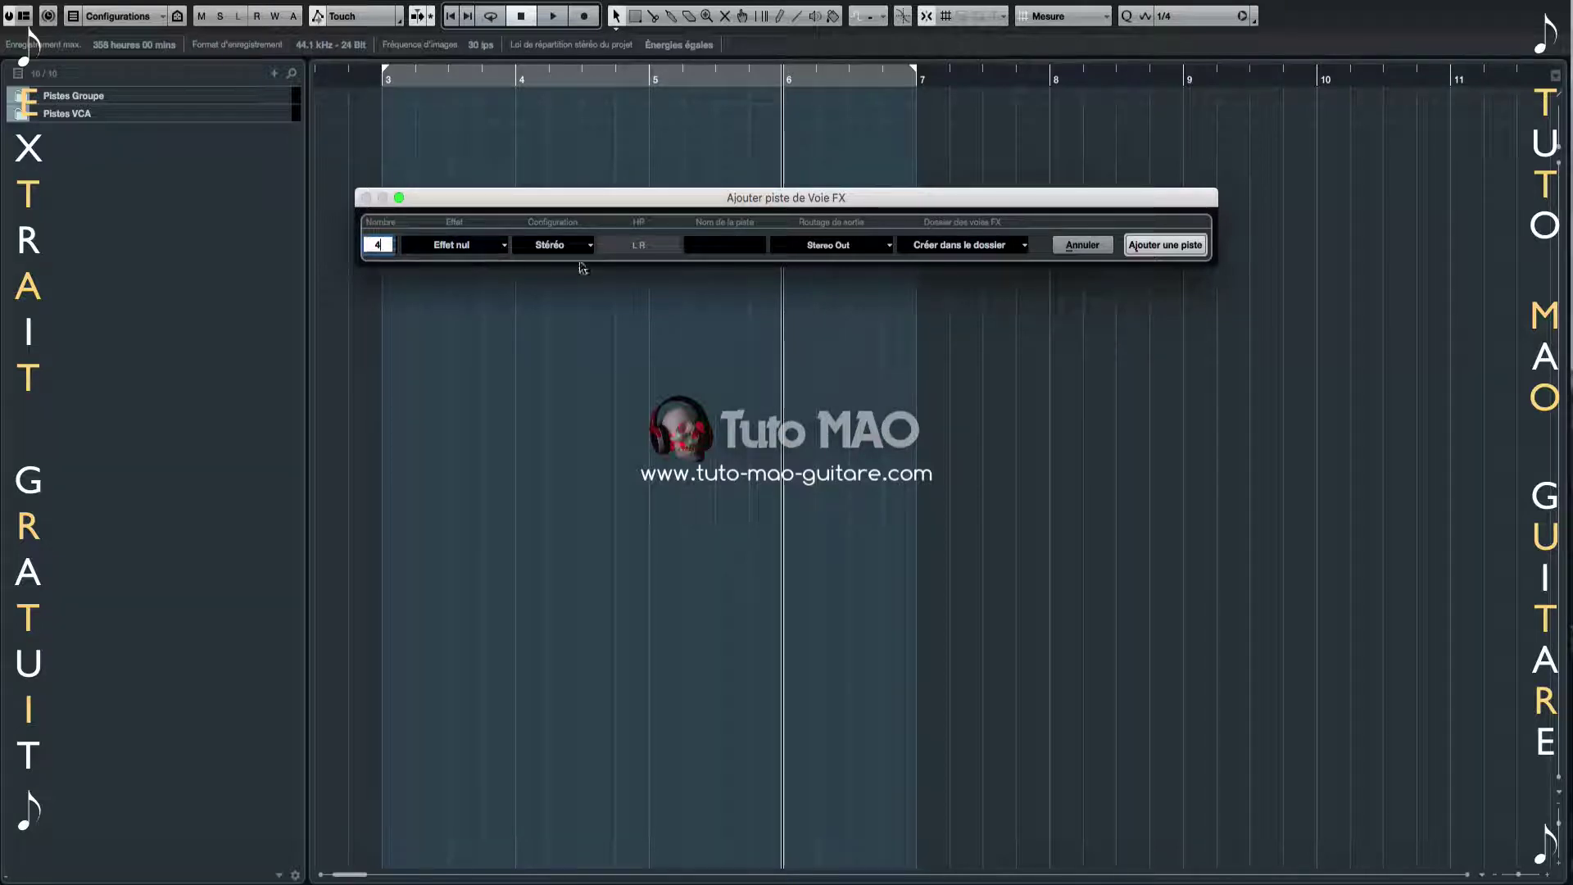
pyautogui.click(469, 246)
pyautogui.click(468, 246)
pyautogui.click(470, 246)
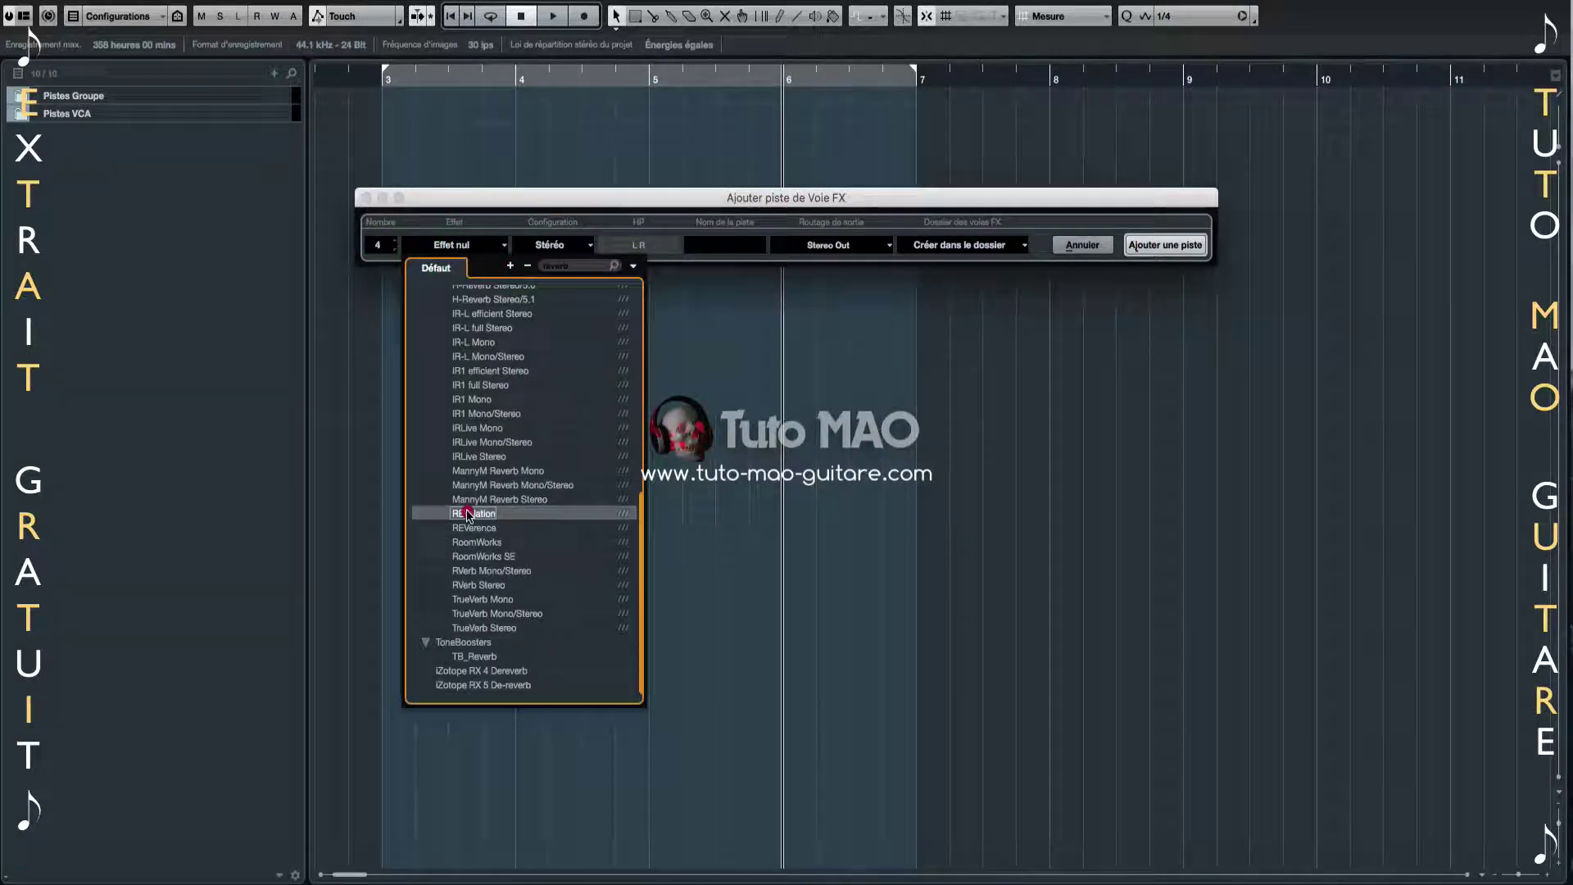
pyautogui.click(469, 511)
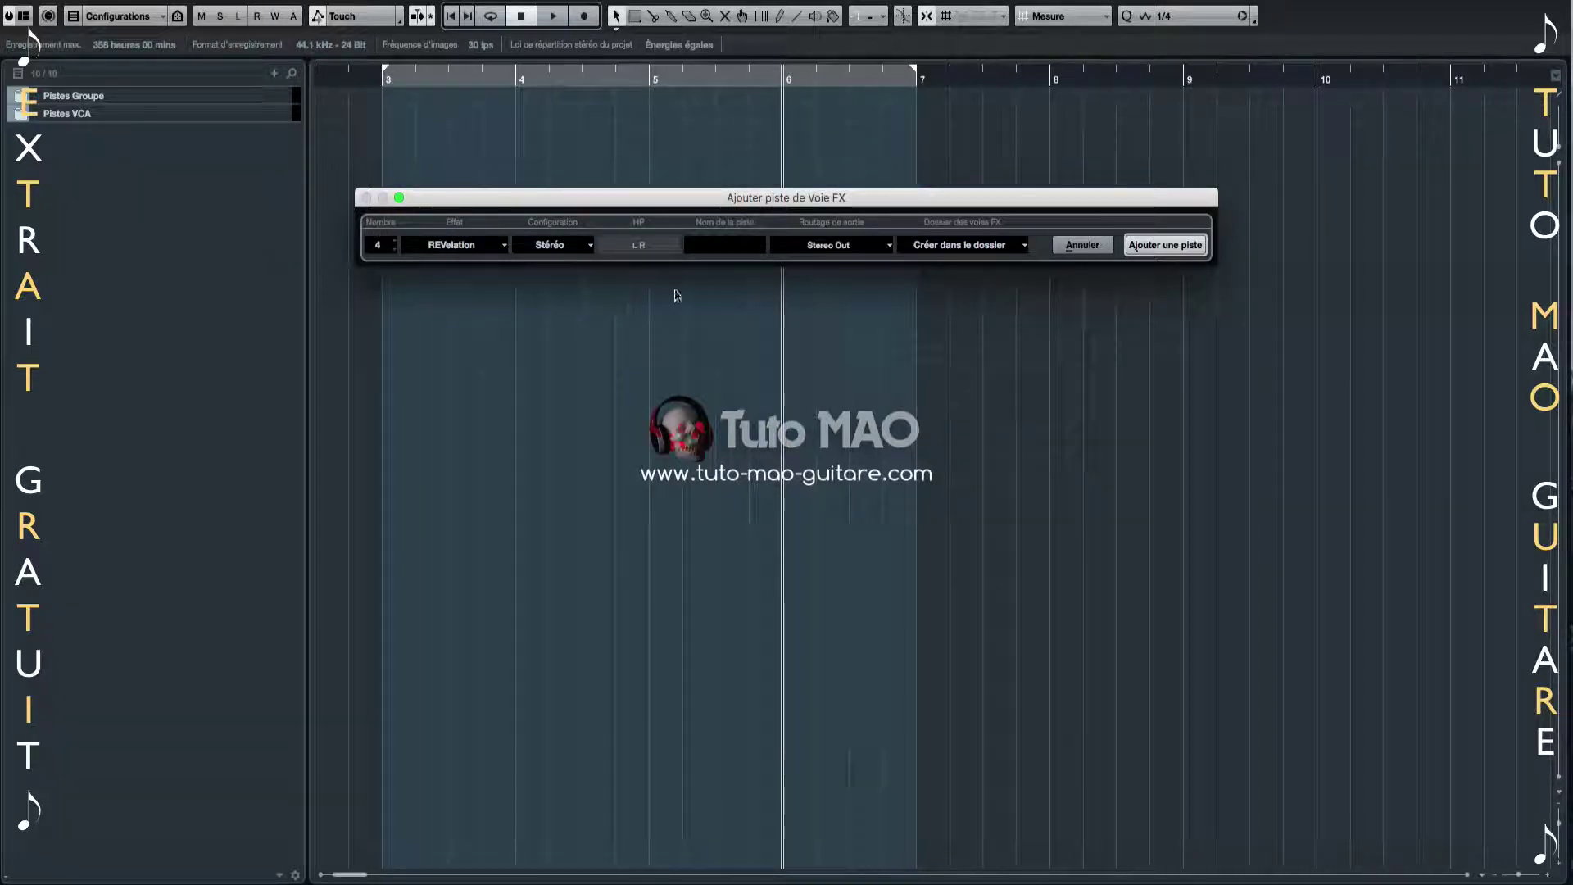
# Keep the FX tracks' configuration on stereo and output routing on Stereo Out, and set the track name to "Rvb 1"
pyautogui.click(562, 244)
pyautogui.click(557, 244)
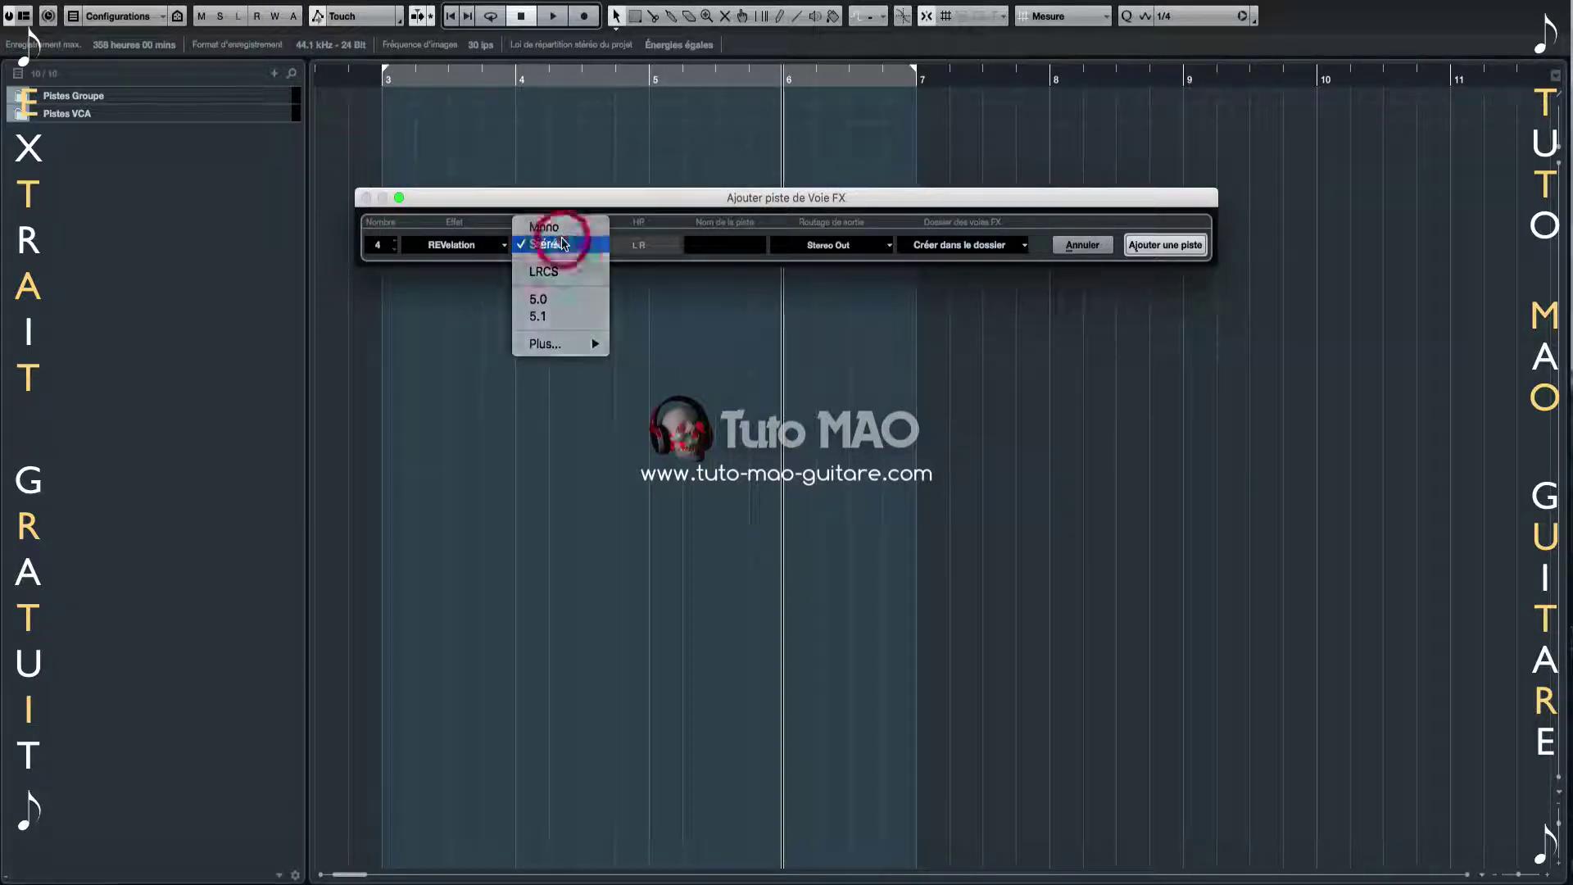
pyautogui.click(709, 245)
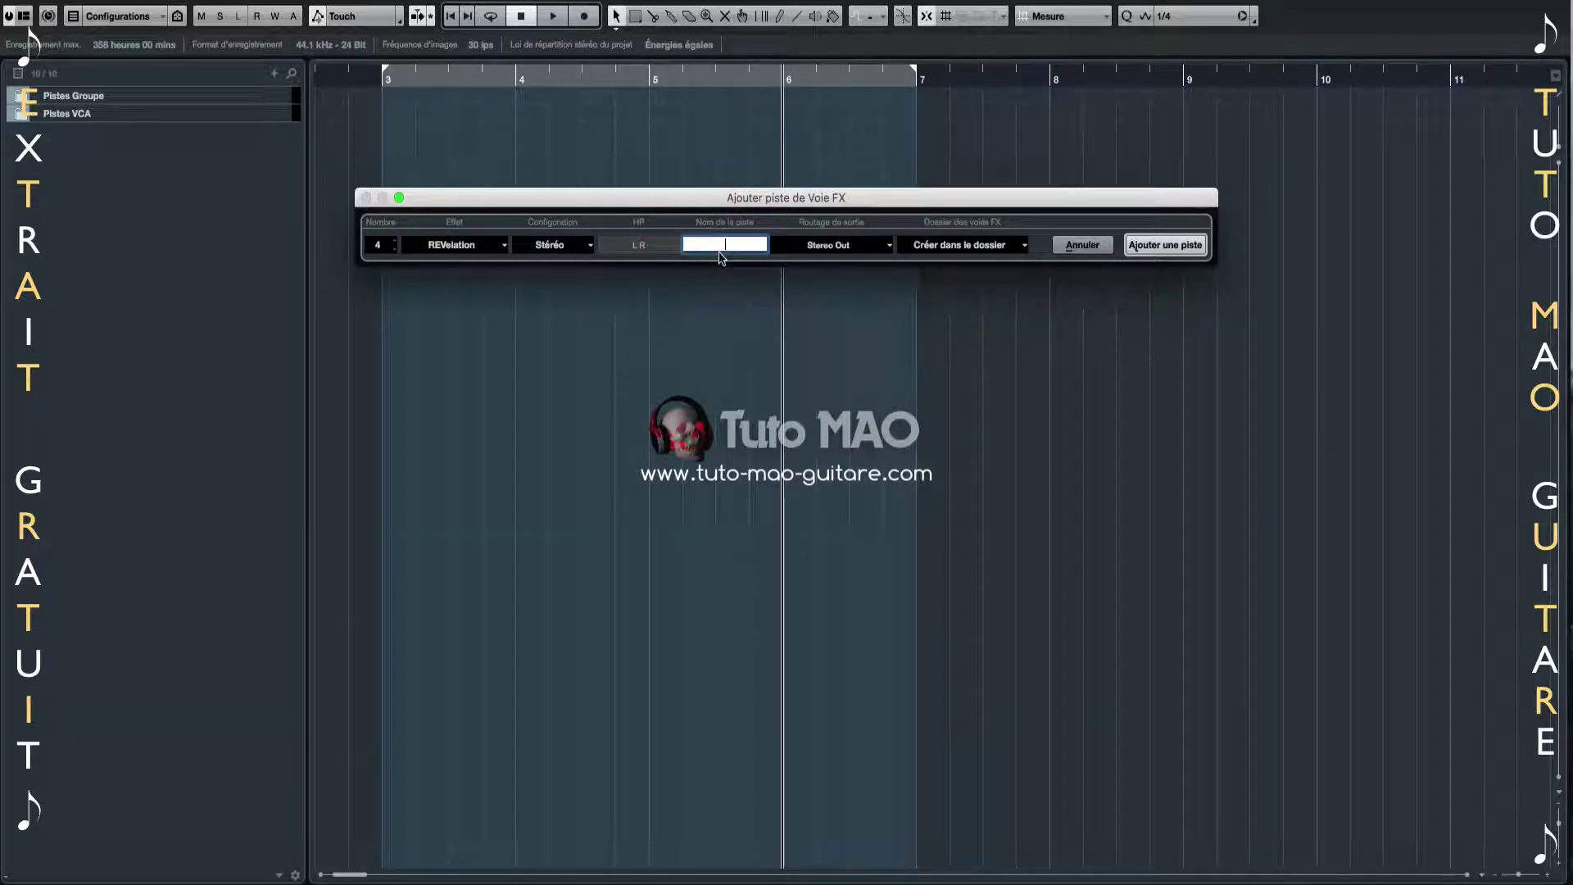
pyautogui.write('R')
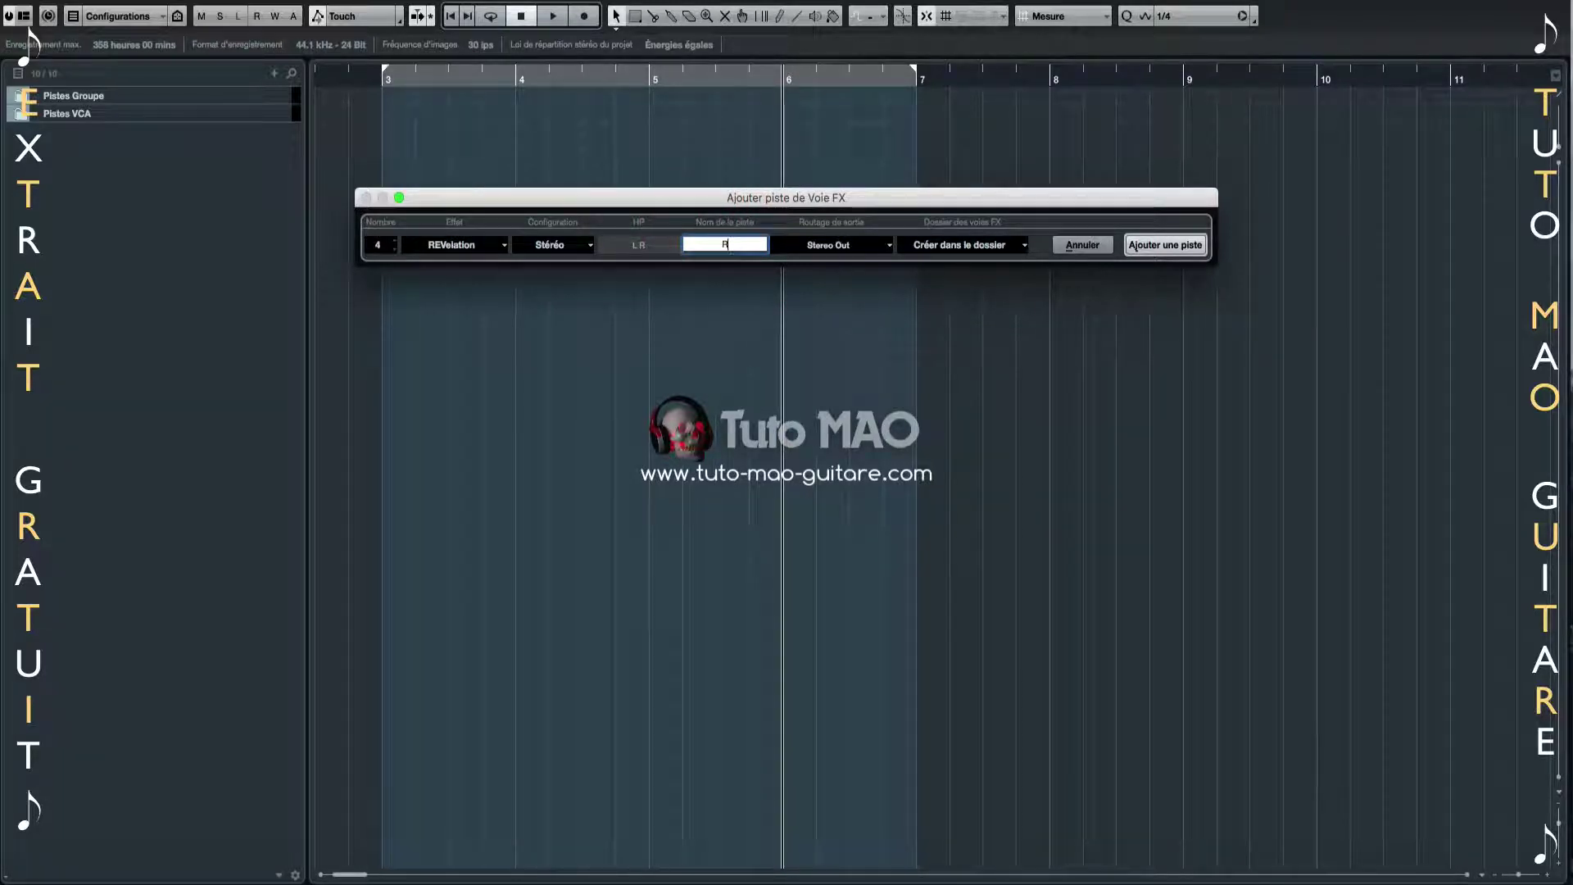
pyautogui.write('vb 1')
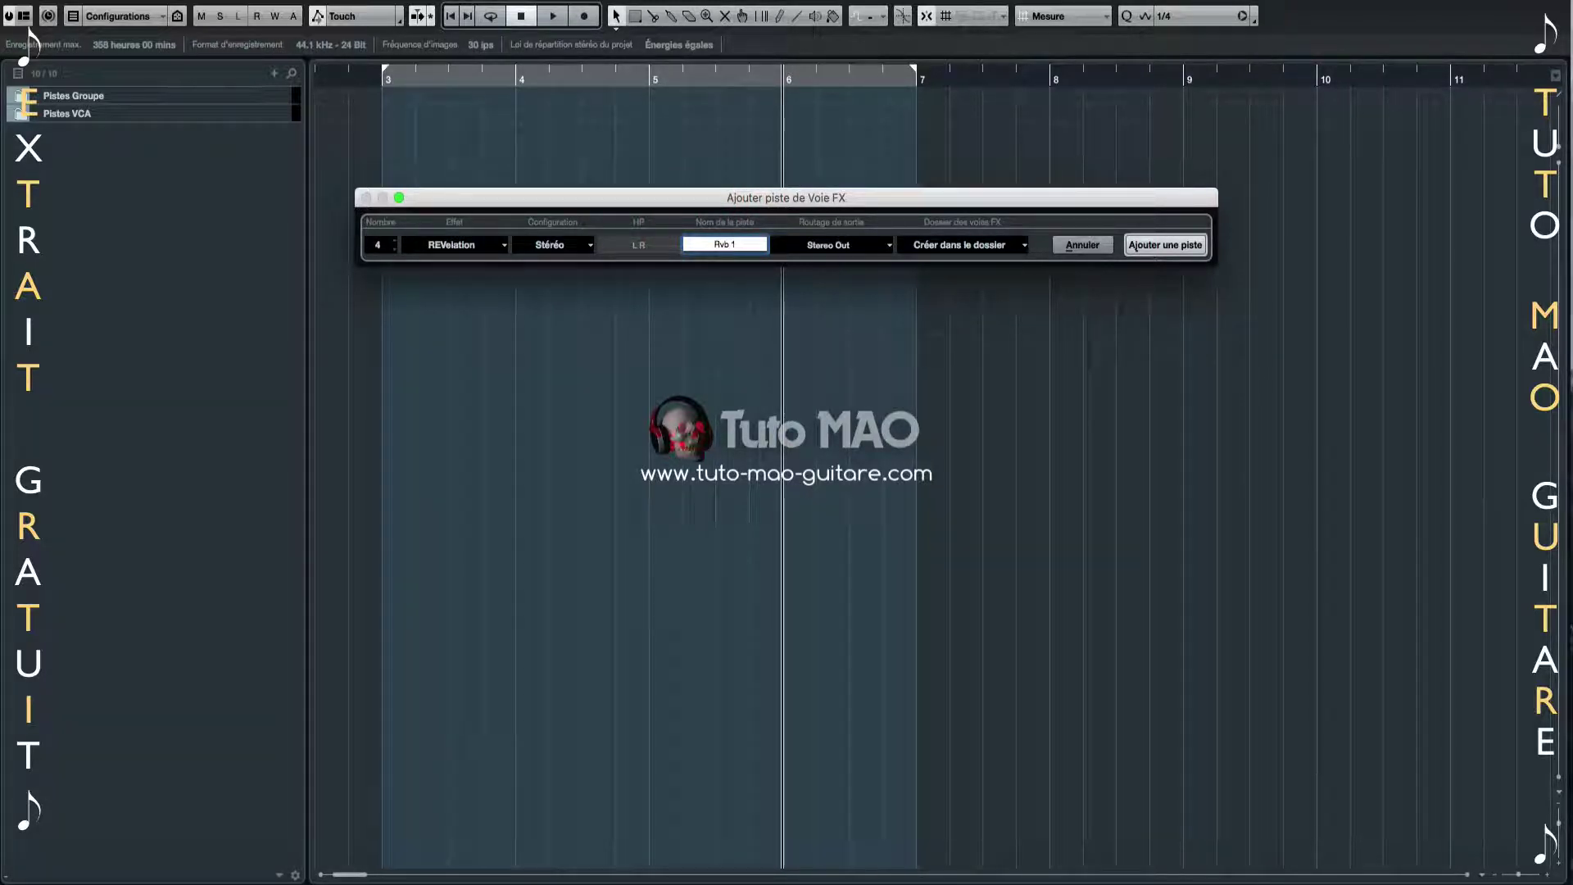
pyautogui.click(846, 245)
pyautogui.click(848, 248)
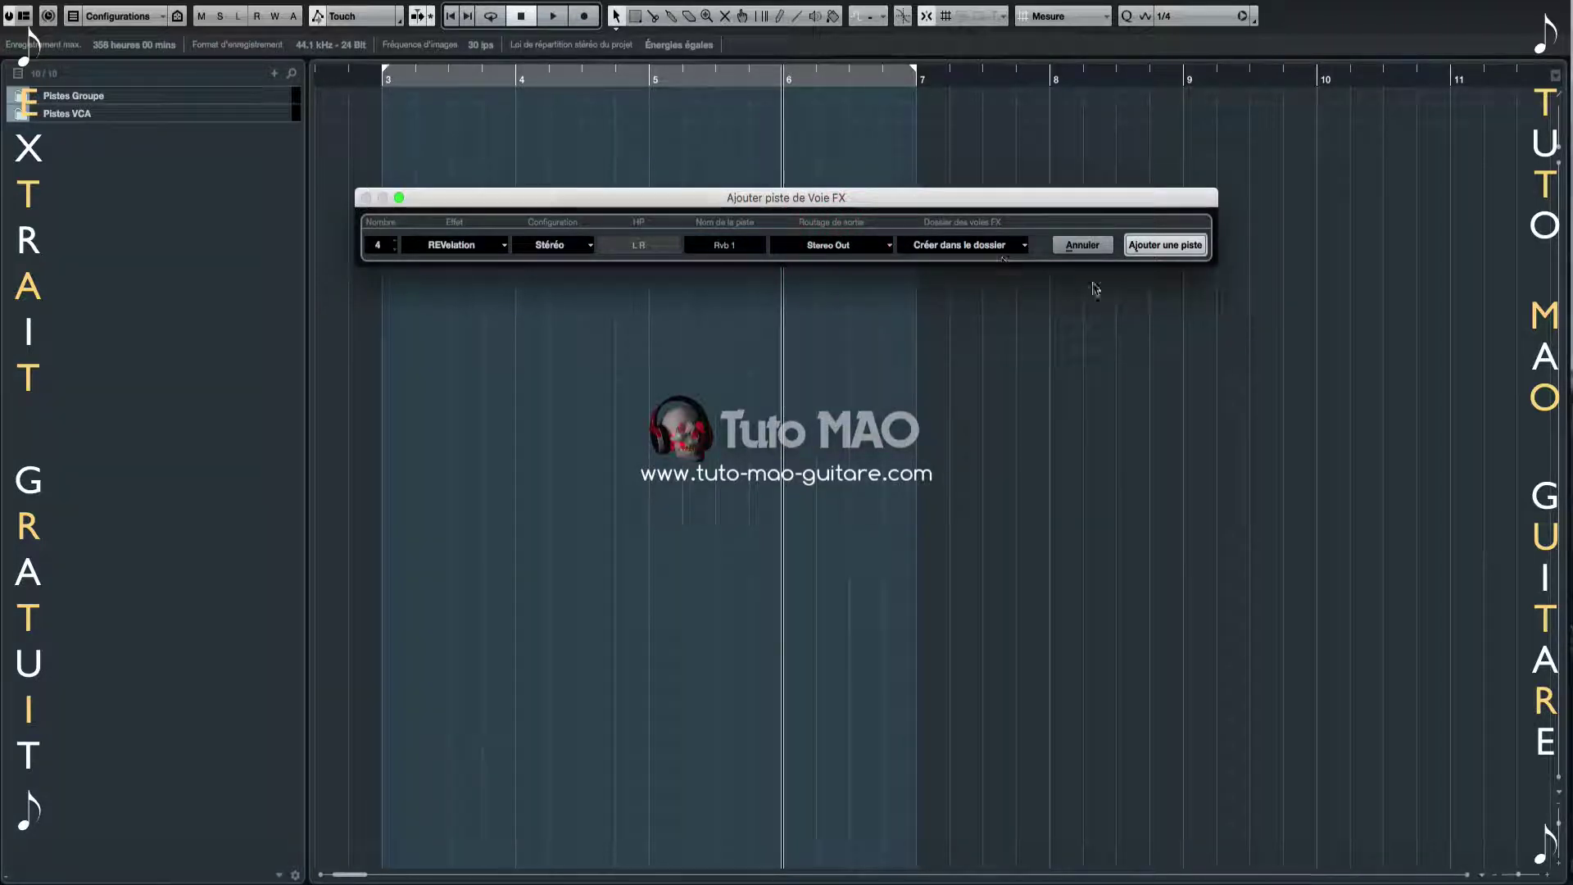
# Create the four REVelation FX tracks inside the folder, and collapse the Voies FX folder after selecting each track in turn
pyautogui.click(1159, 244)
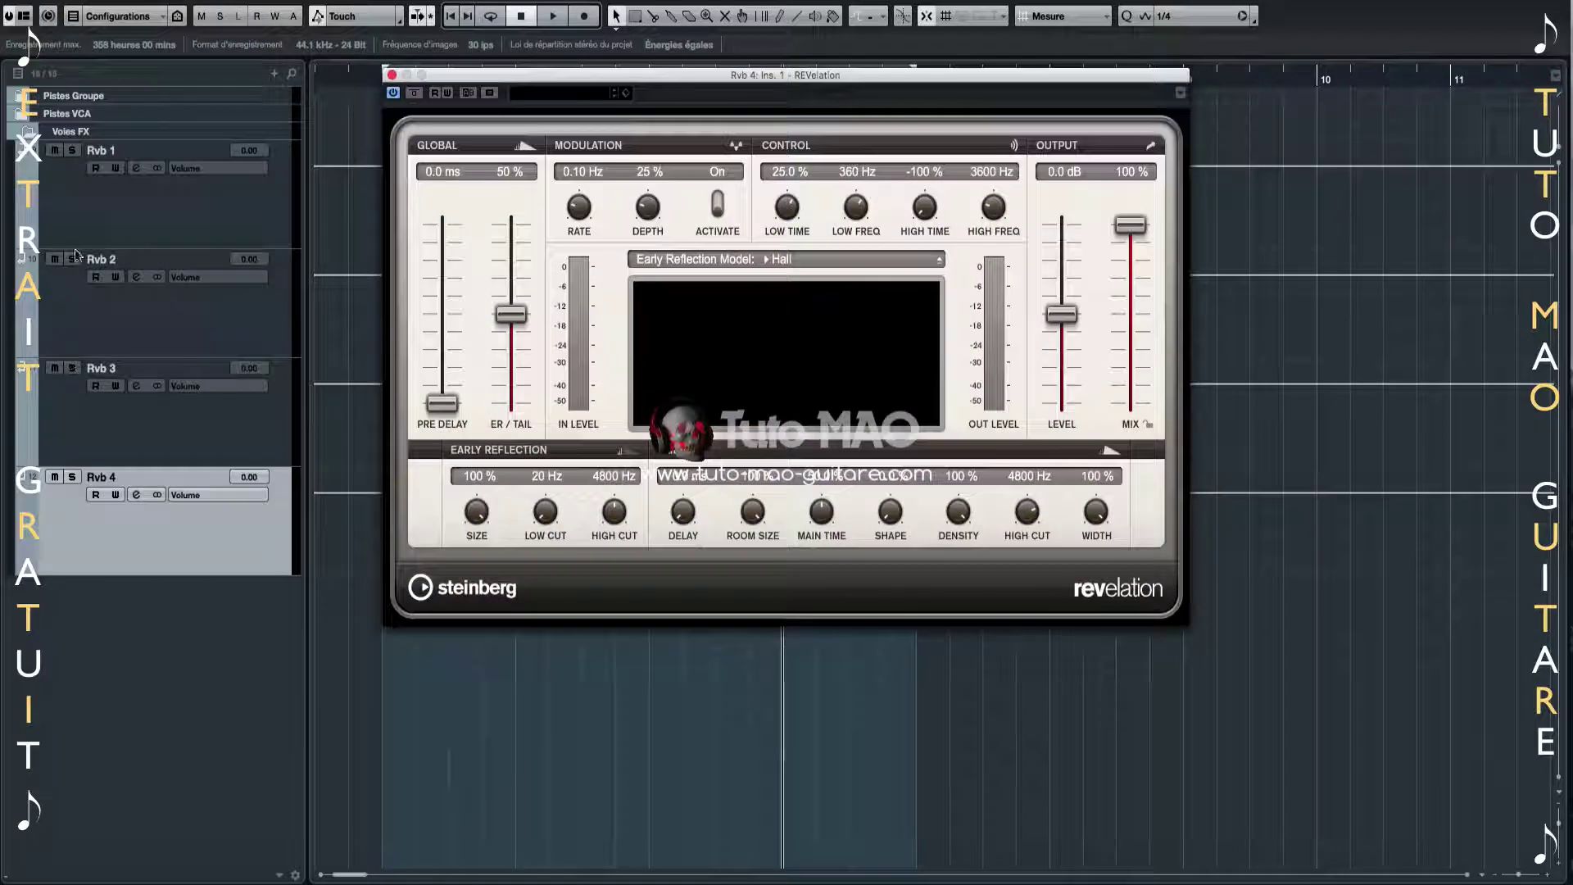
pyautogui.click(82, 200)
pyautogui.click(108, 302)
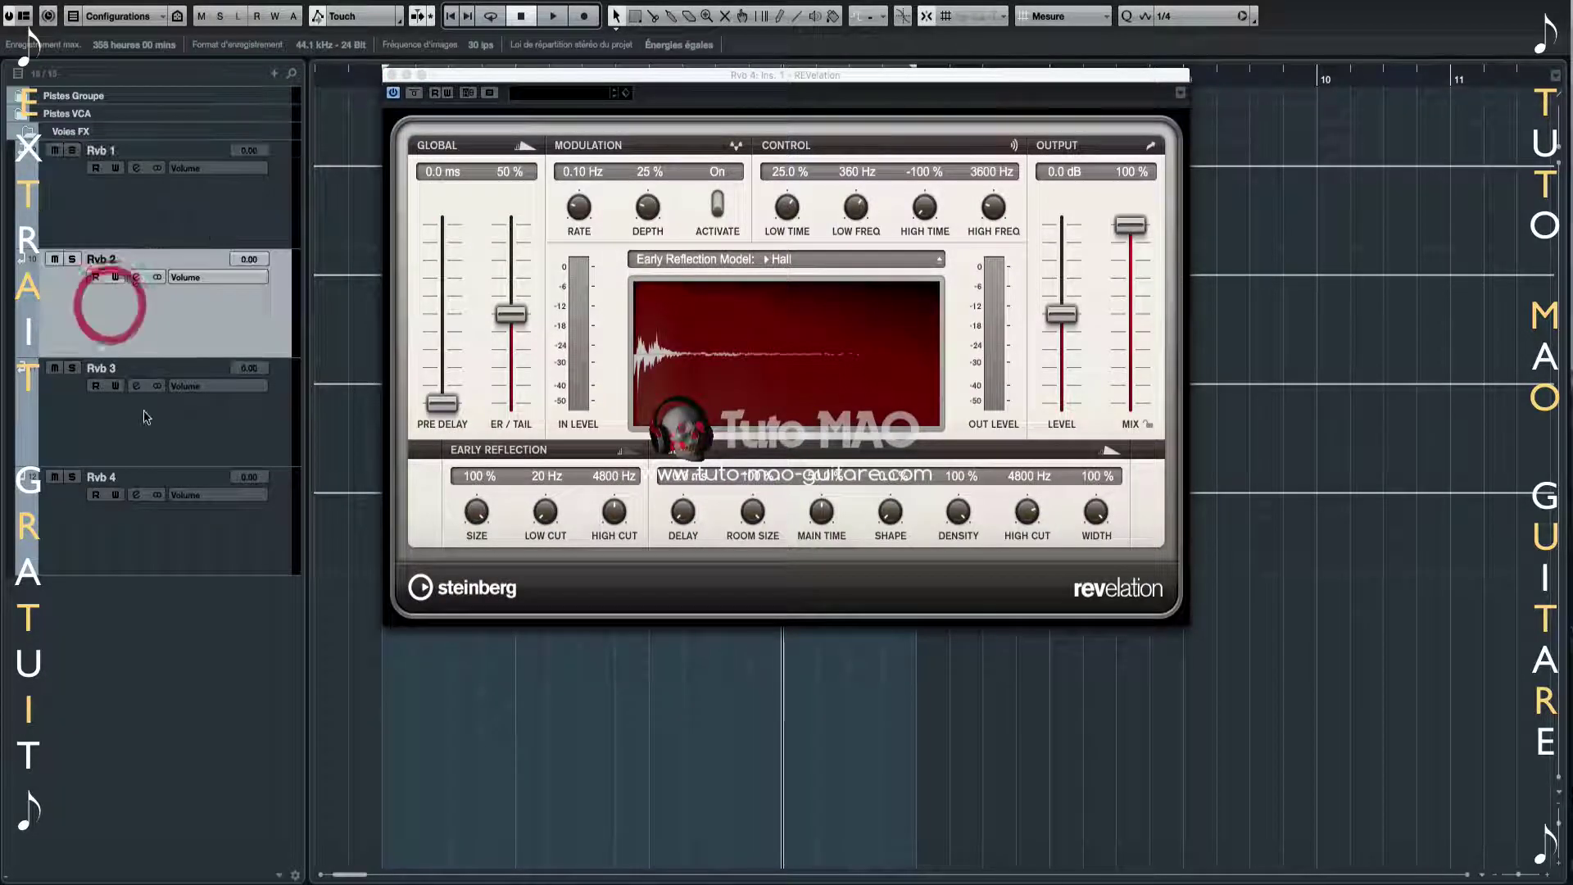
pyautogui.click(145, 416)
pyautogui.click(149, 517)
pyautogui.click(32, 133)
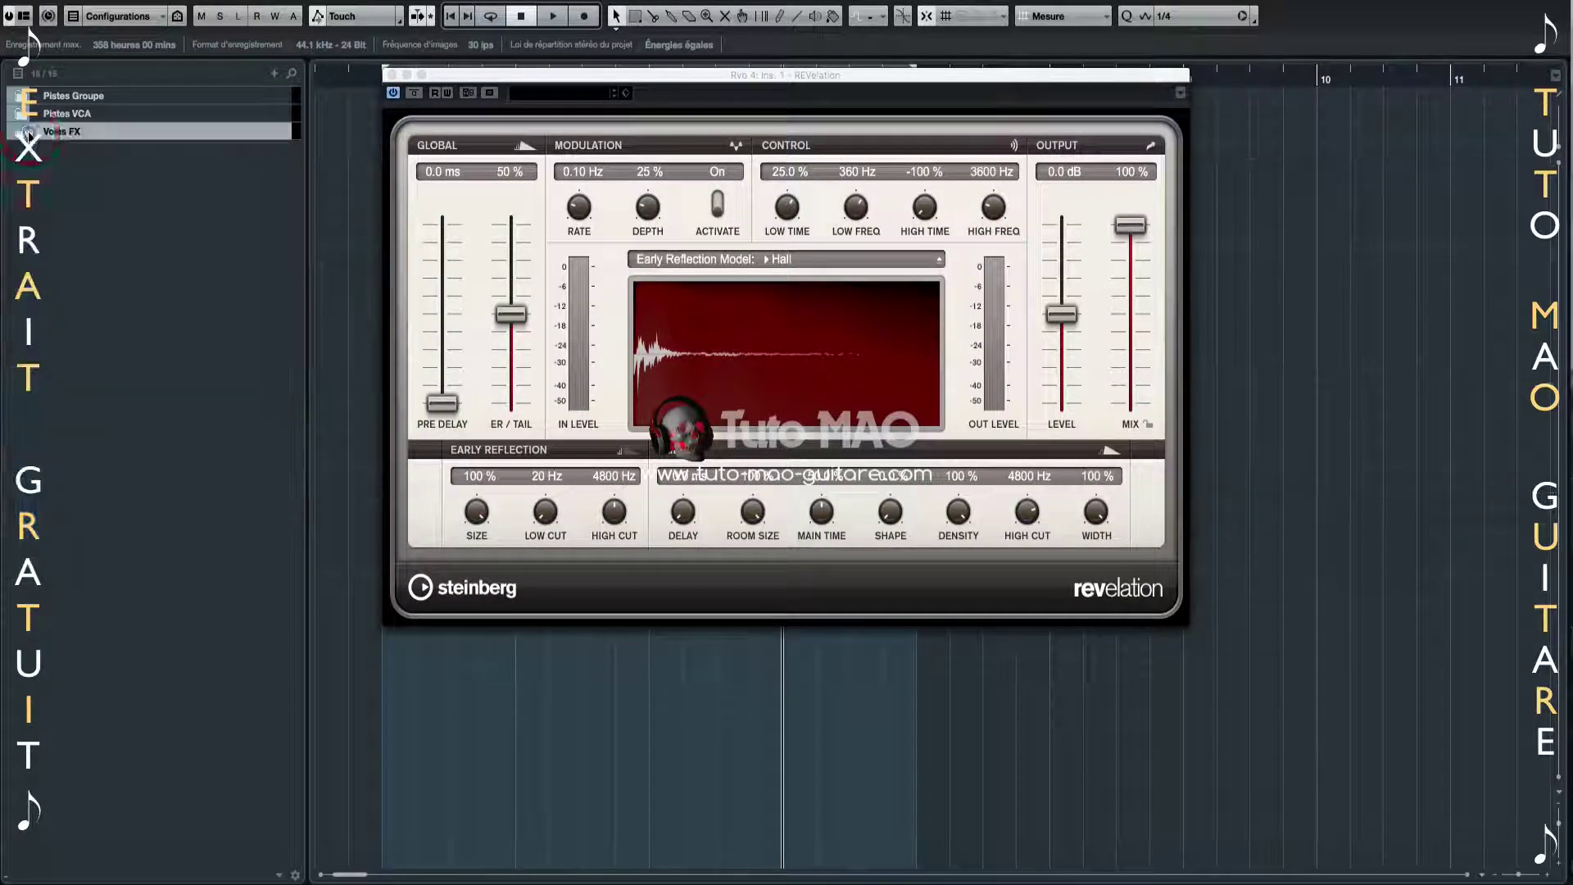
# Add four more stereo FX channel tracks with no effect, routed to Stereo Out and created outside the folder
pyautogui.rightClick(73, 191)
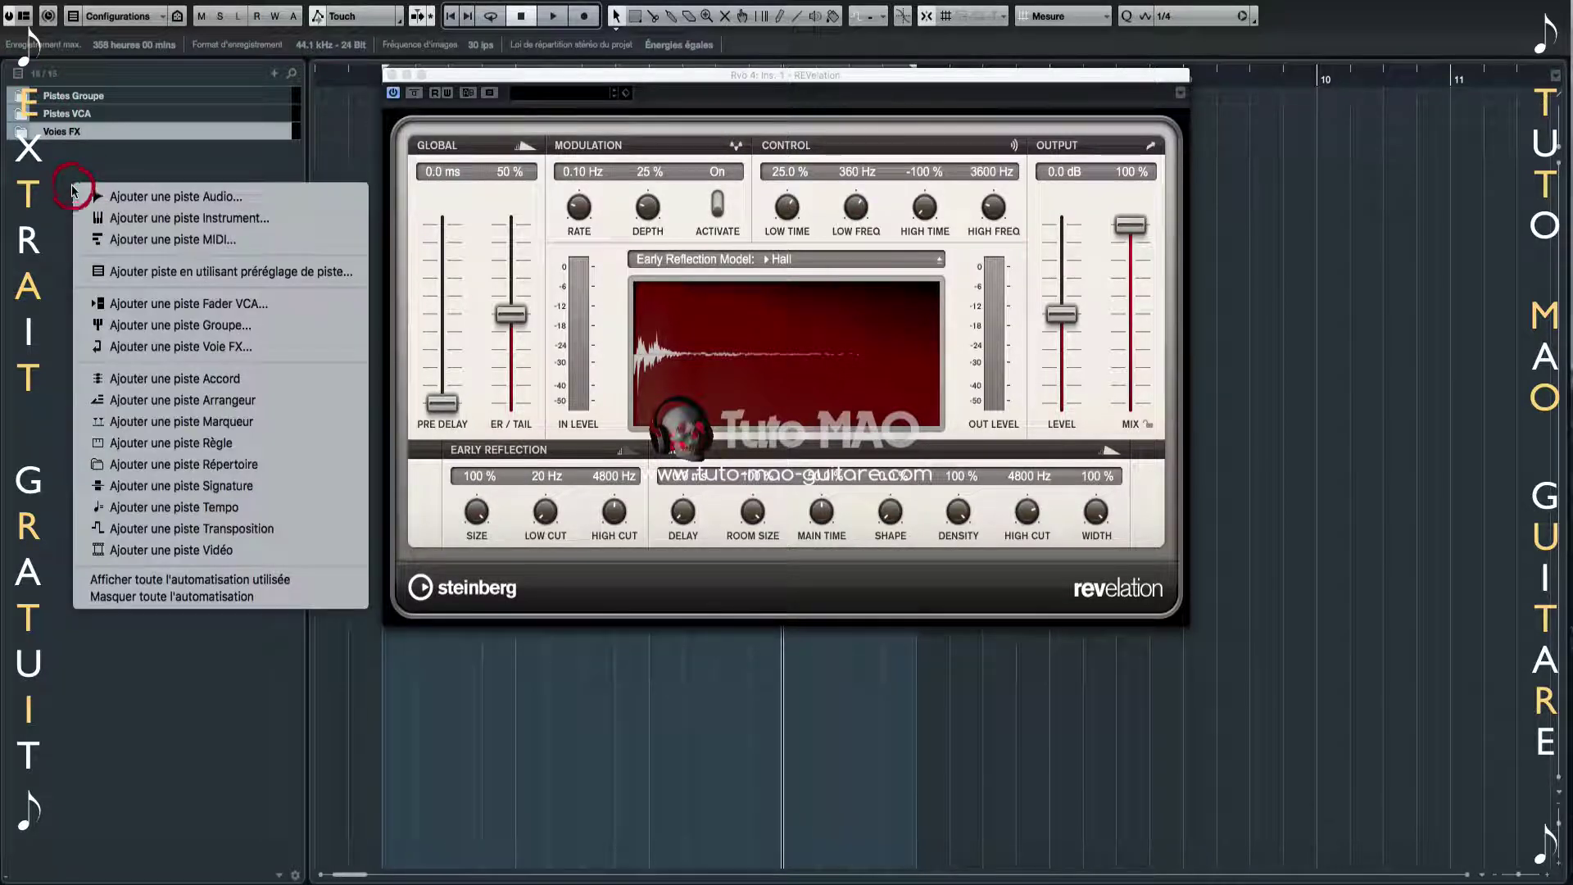
pyautogui.click(193, 347)
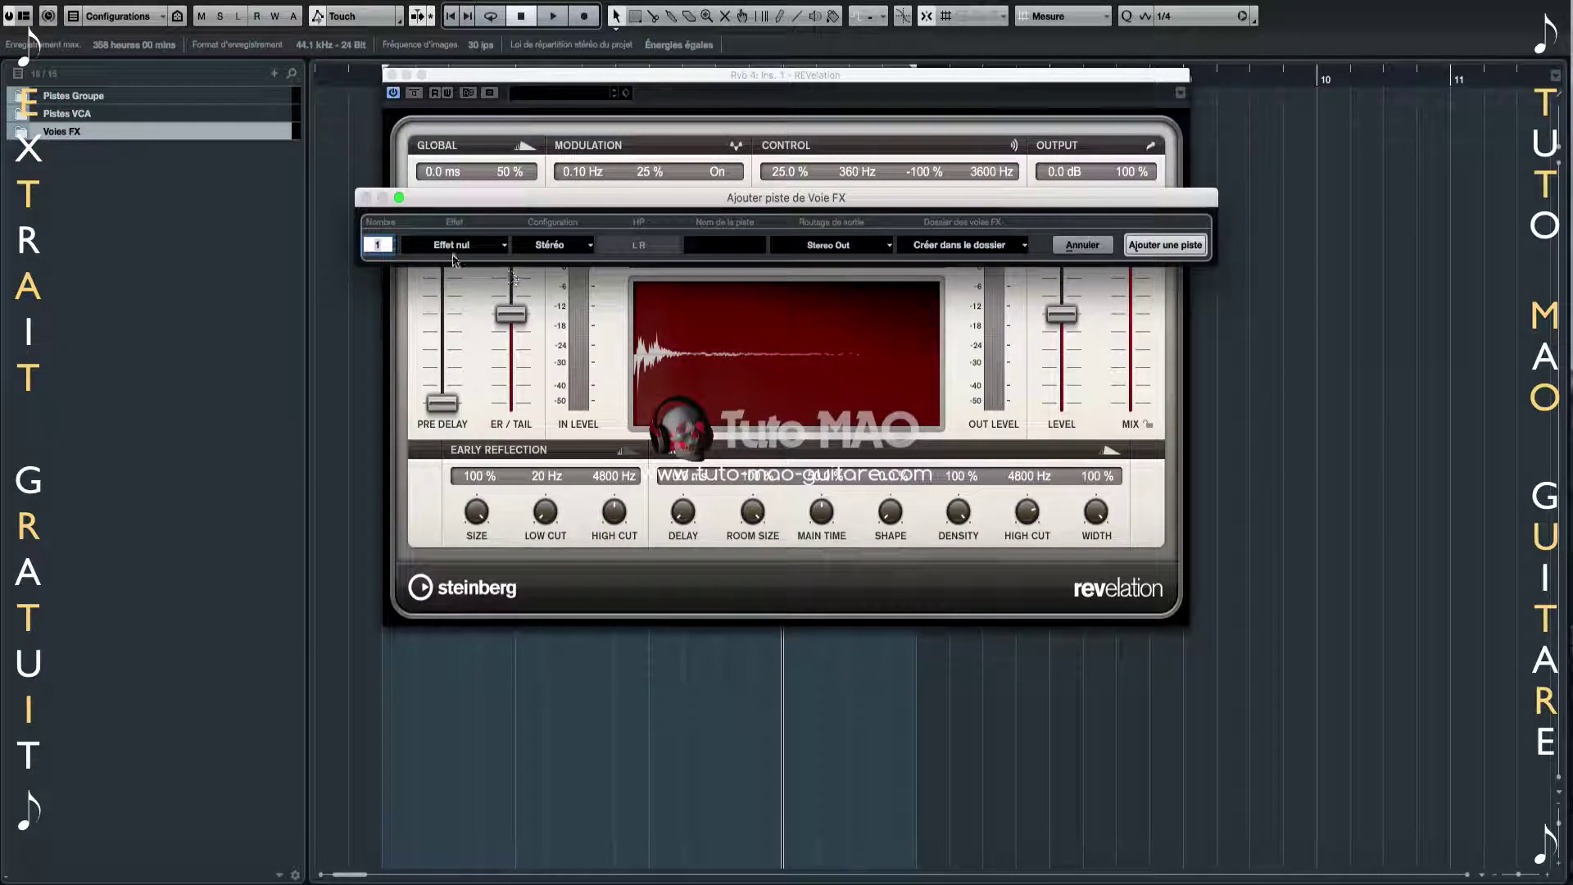
pyautogui.write('4')
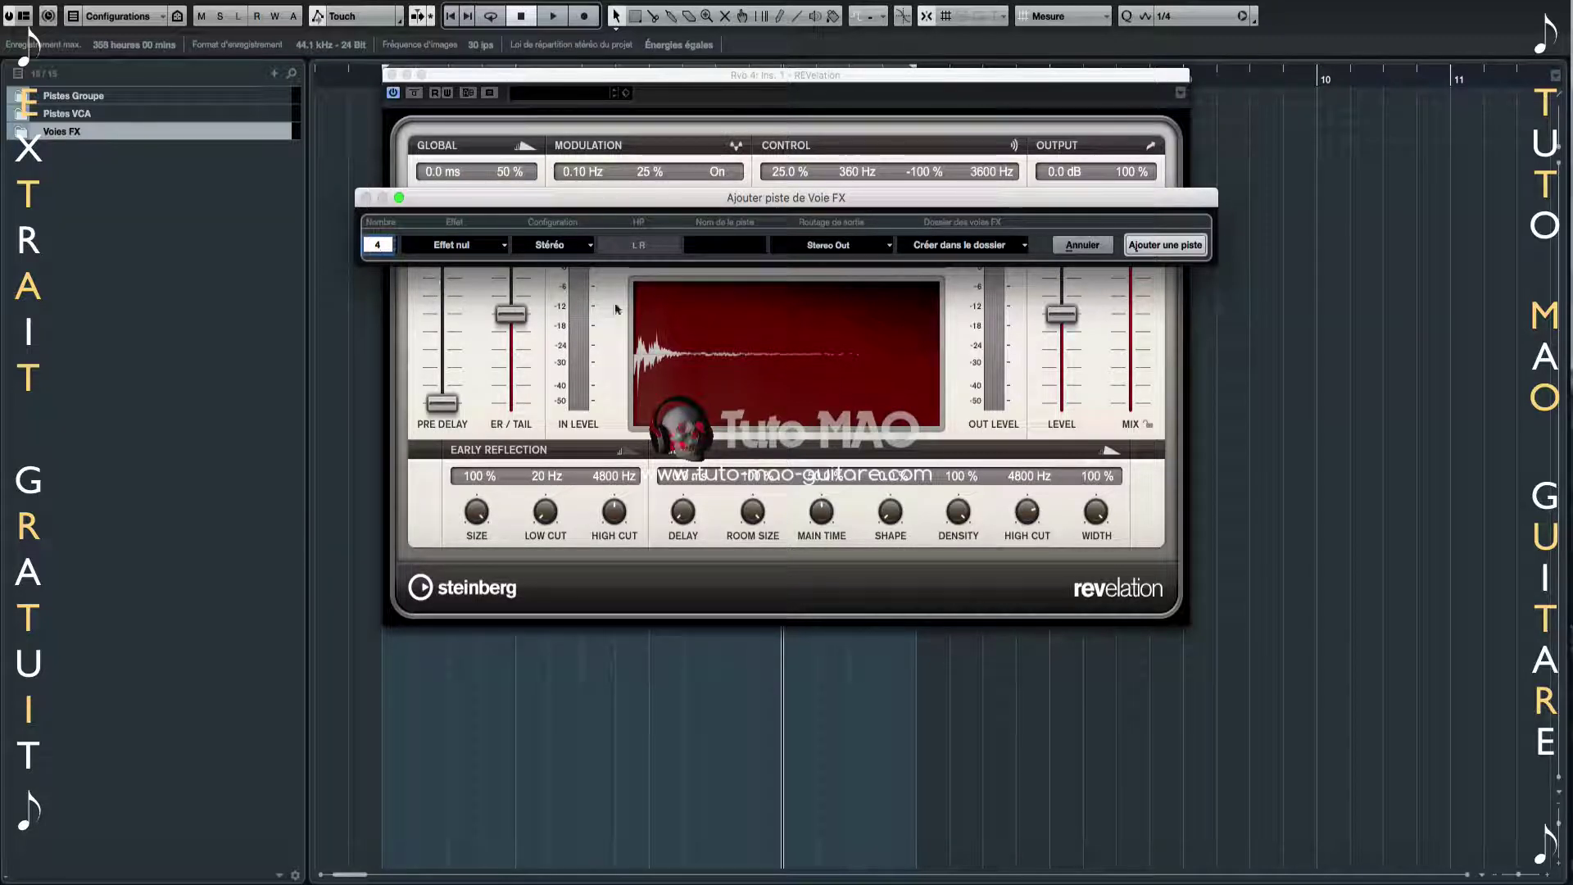
pyautogui.click(958, 245)
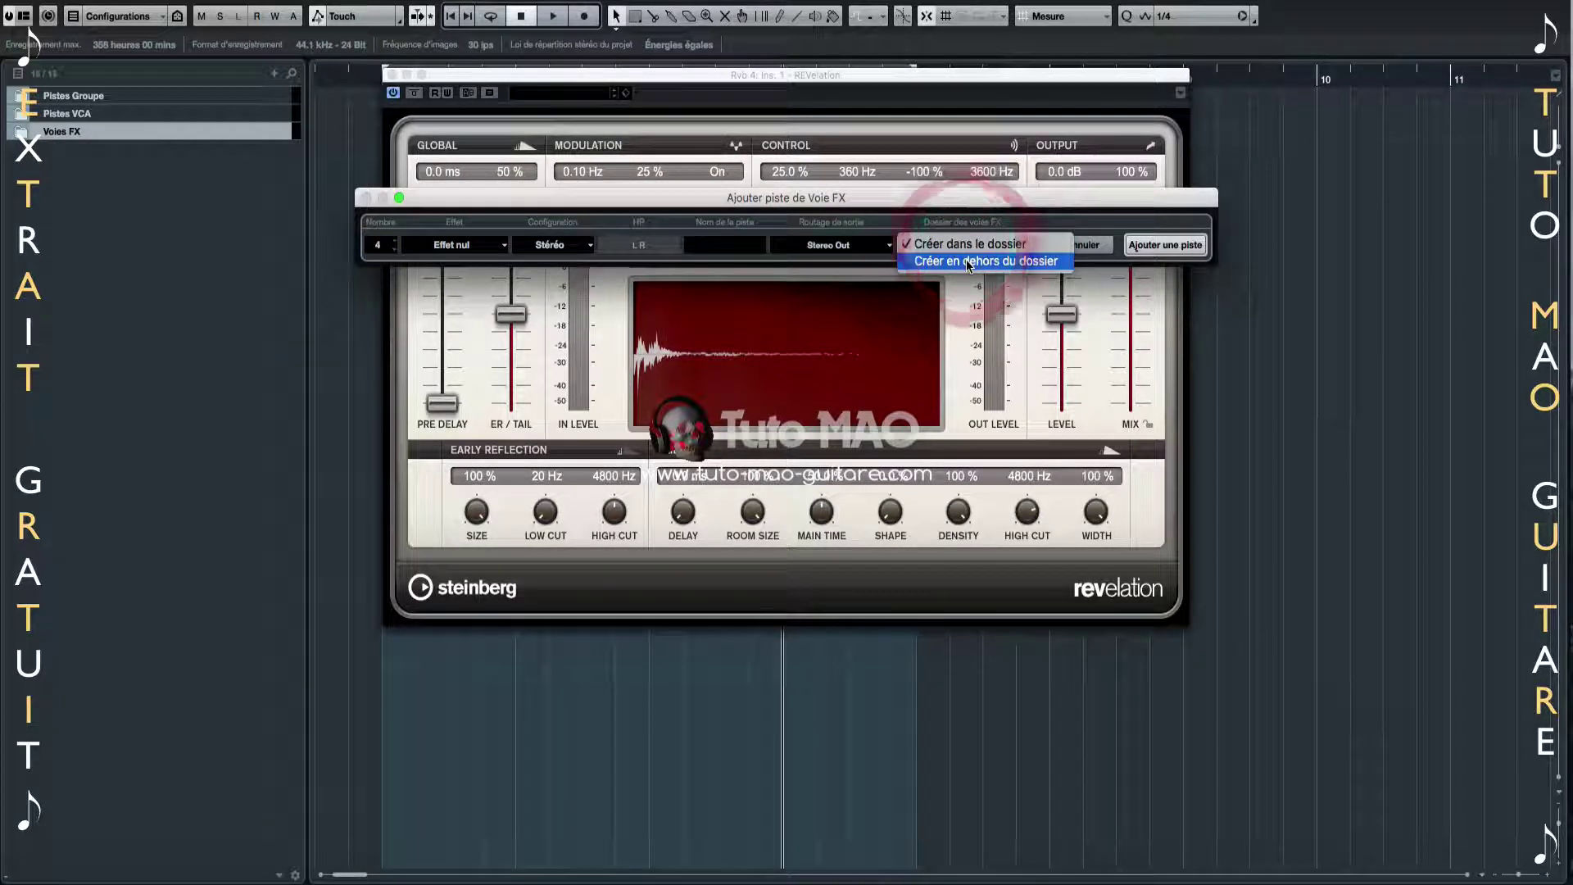
pyautogui.click(971, 246)
pyautogui.click(1177, 249)
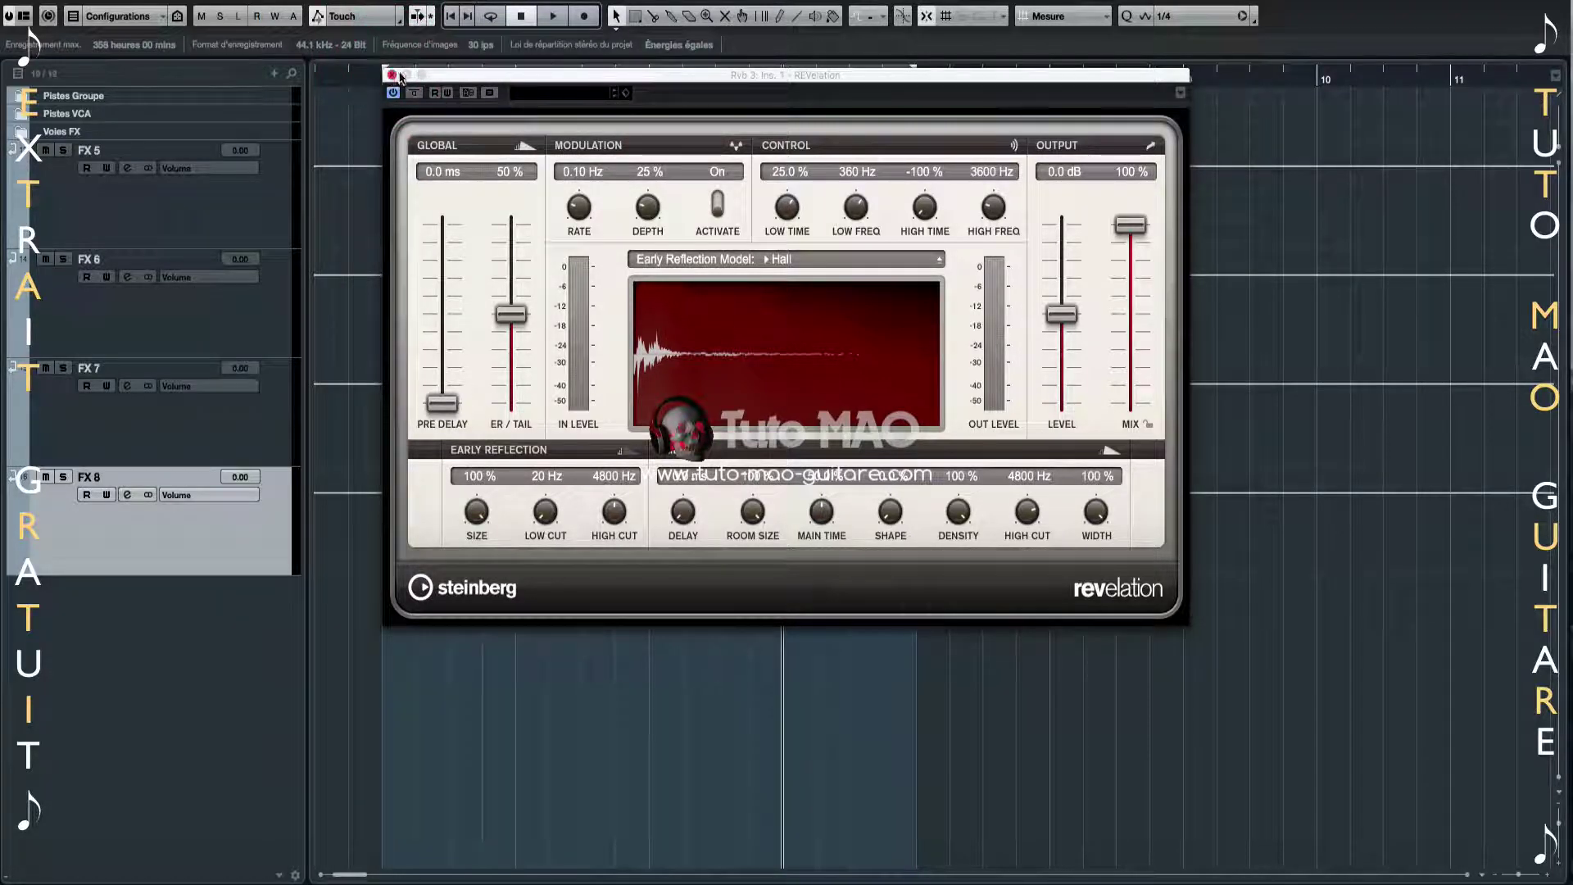
# Close the open REVelation windows, and undo adding the four FX tracks outside the folder after selecting each one
pyautogui.click(393, 75)
pyautogui.click(392, 76)
pyautogui.click(115, 201)
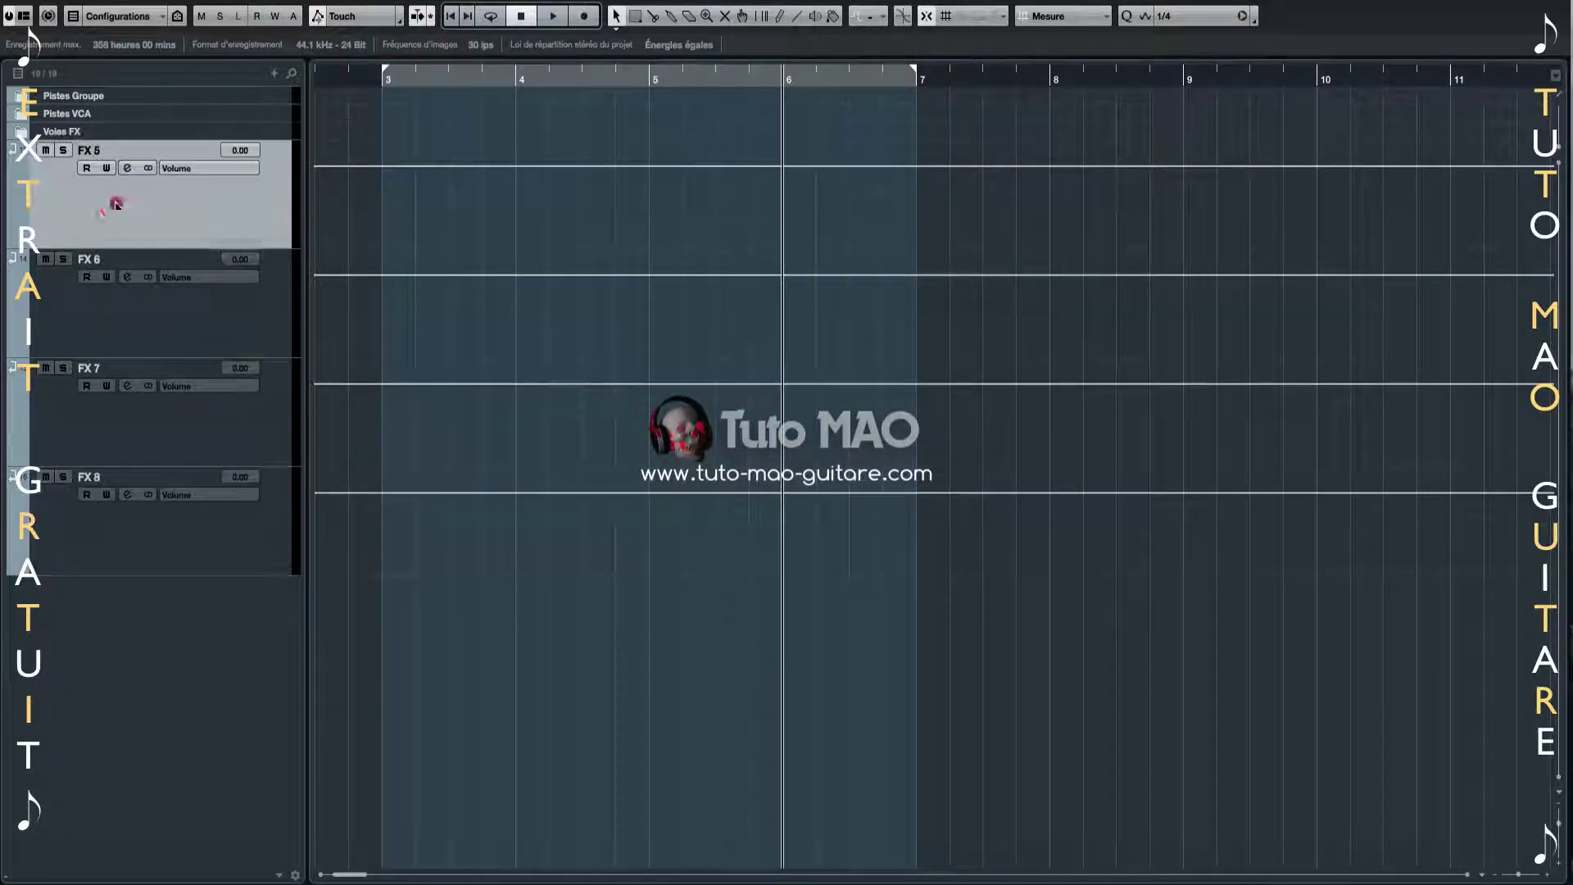
pyautogui.click(129, 334)
pyautogui.click(129, 414)
pyautogui.click(122, 528)
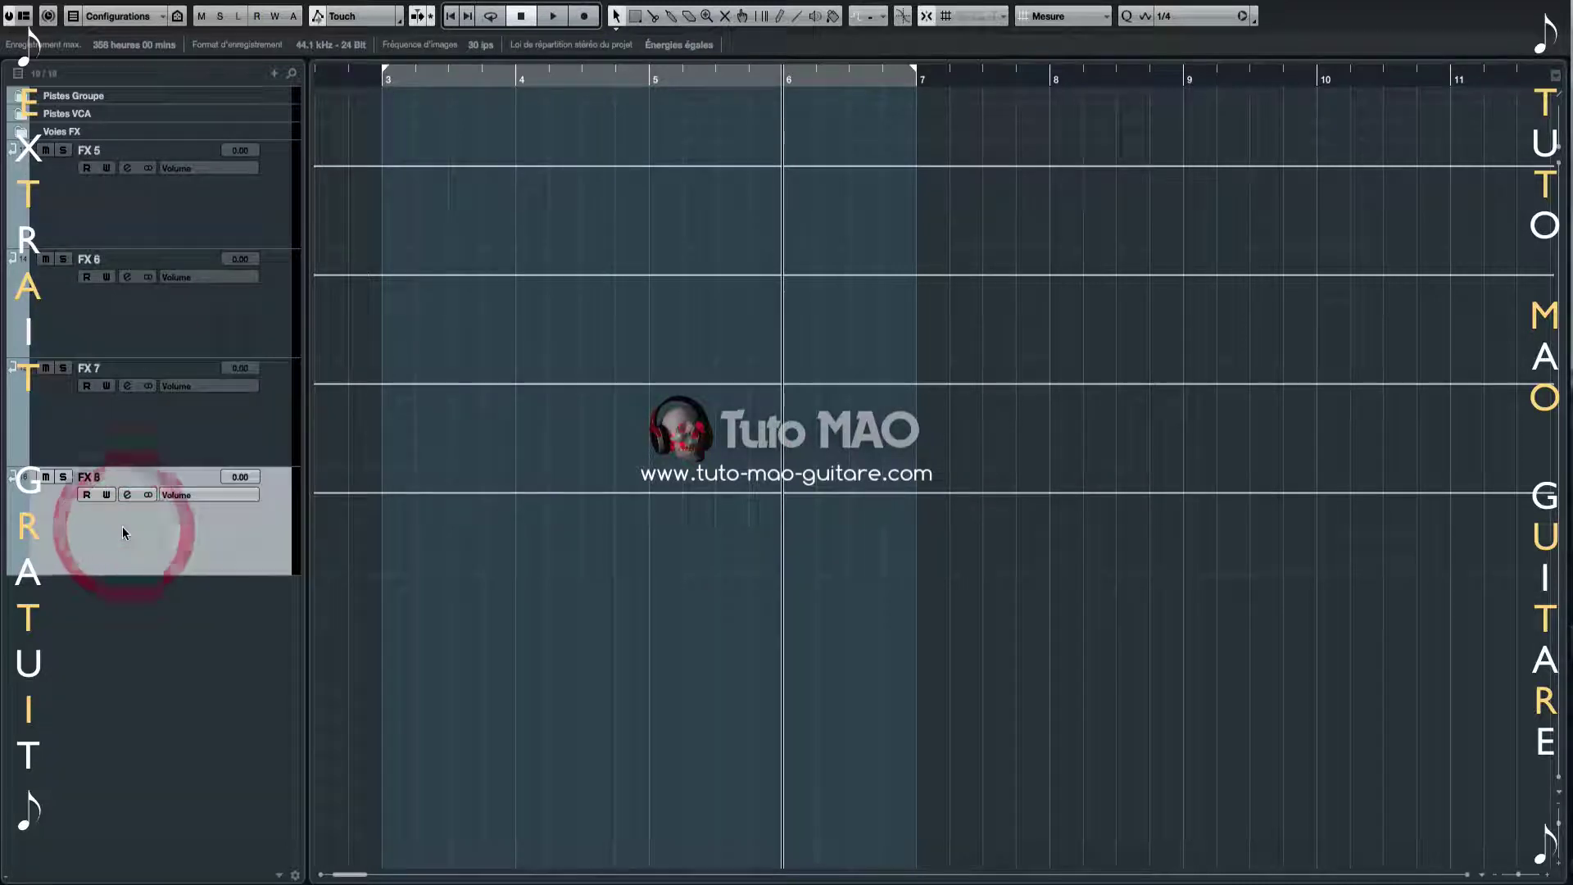
pyautogui.press('super+z')
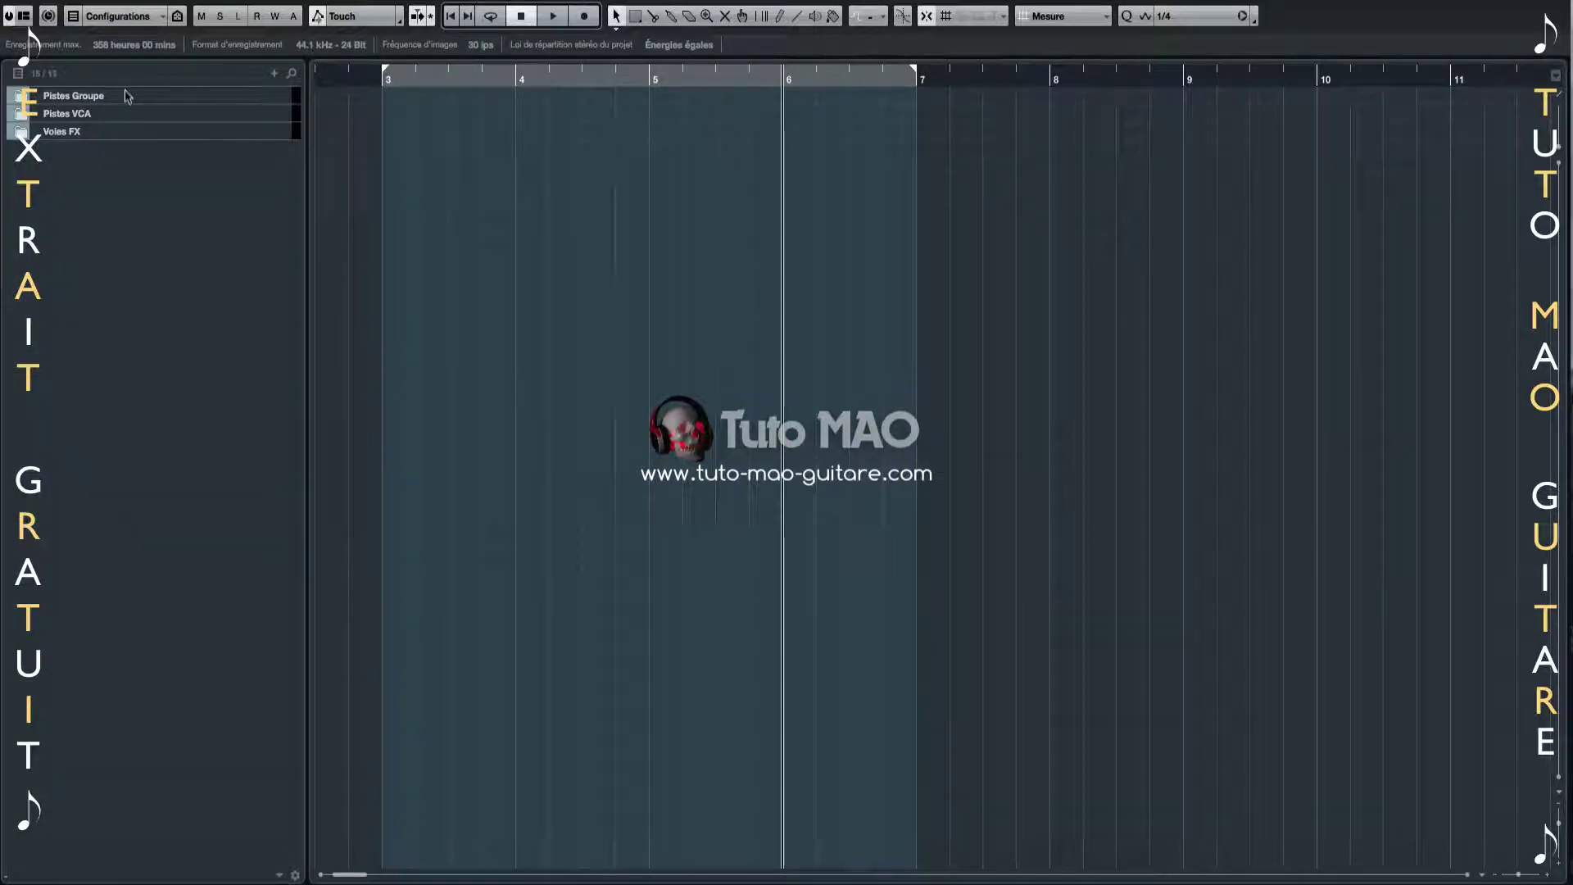
# Expand the Pistes Groupe folder to show the group tracks it contains
pyautogui.click(19, 96)
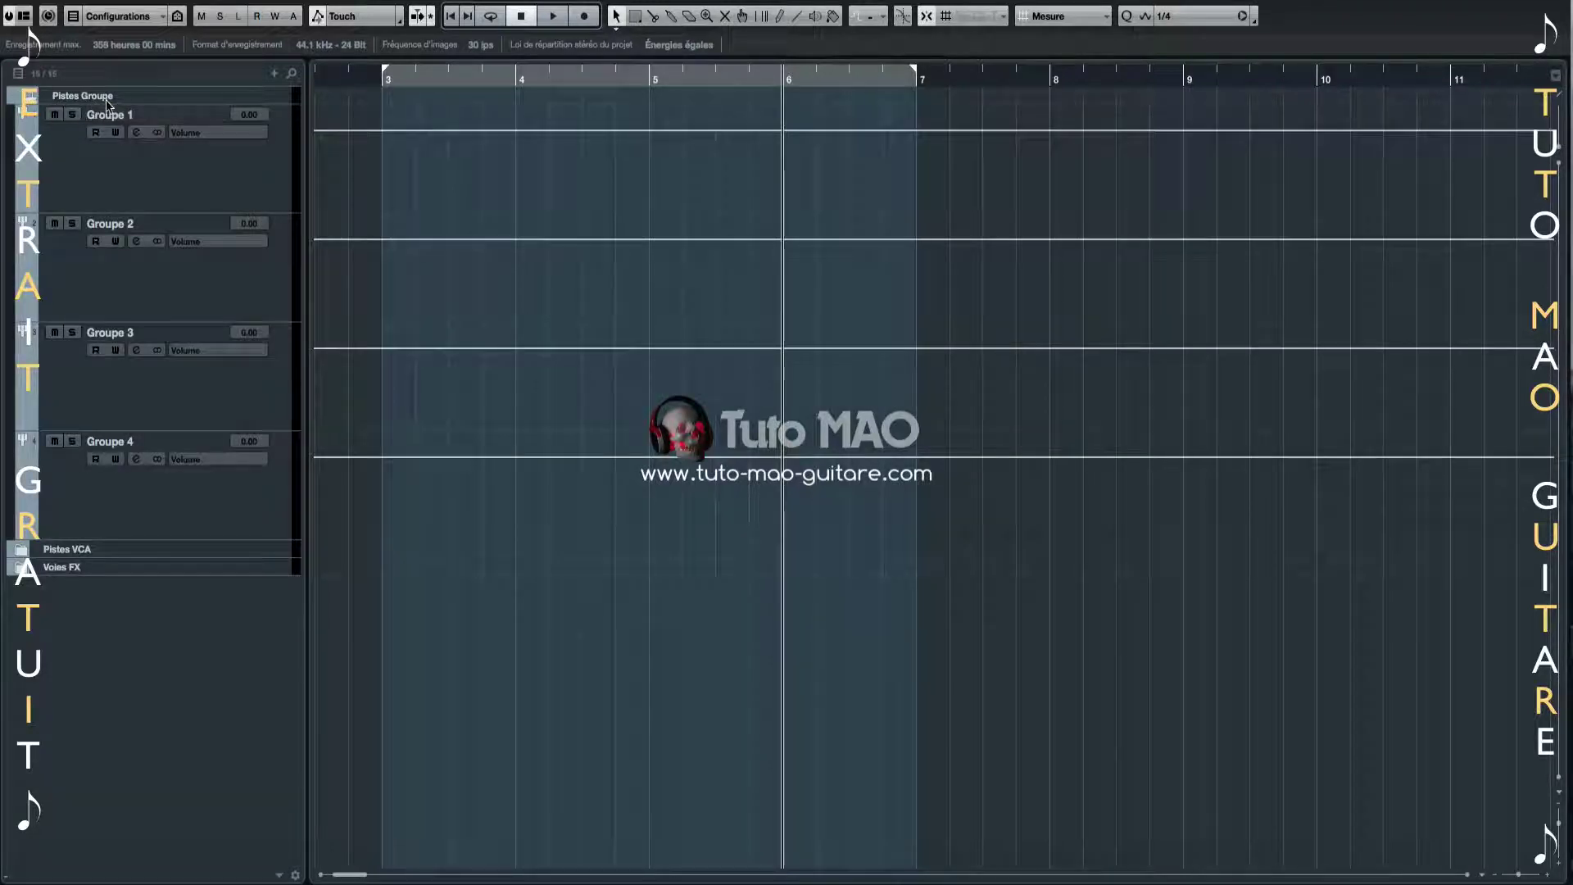
pyautogui.doubleClick(131, 116)
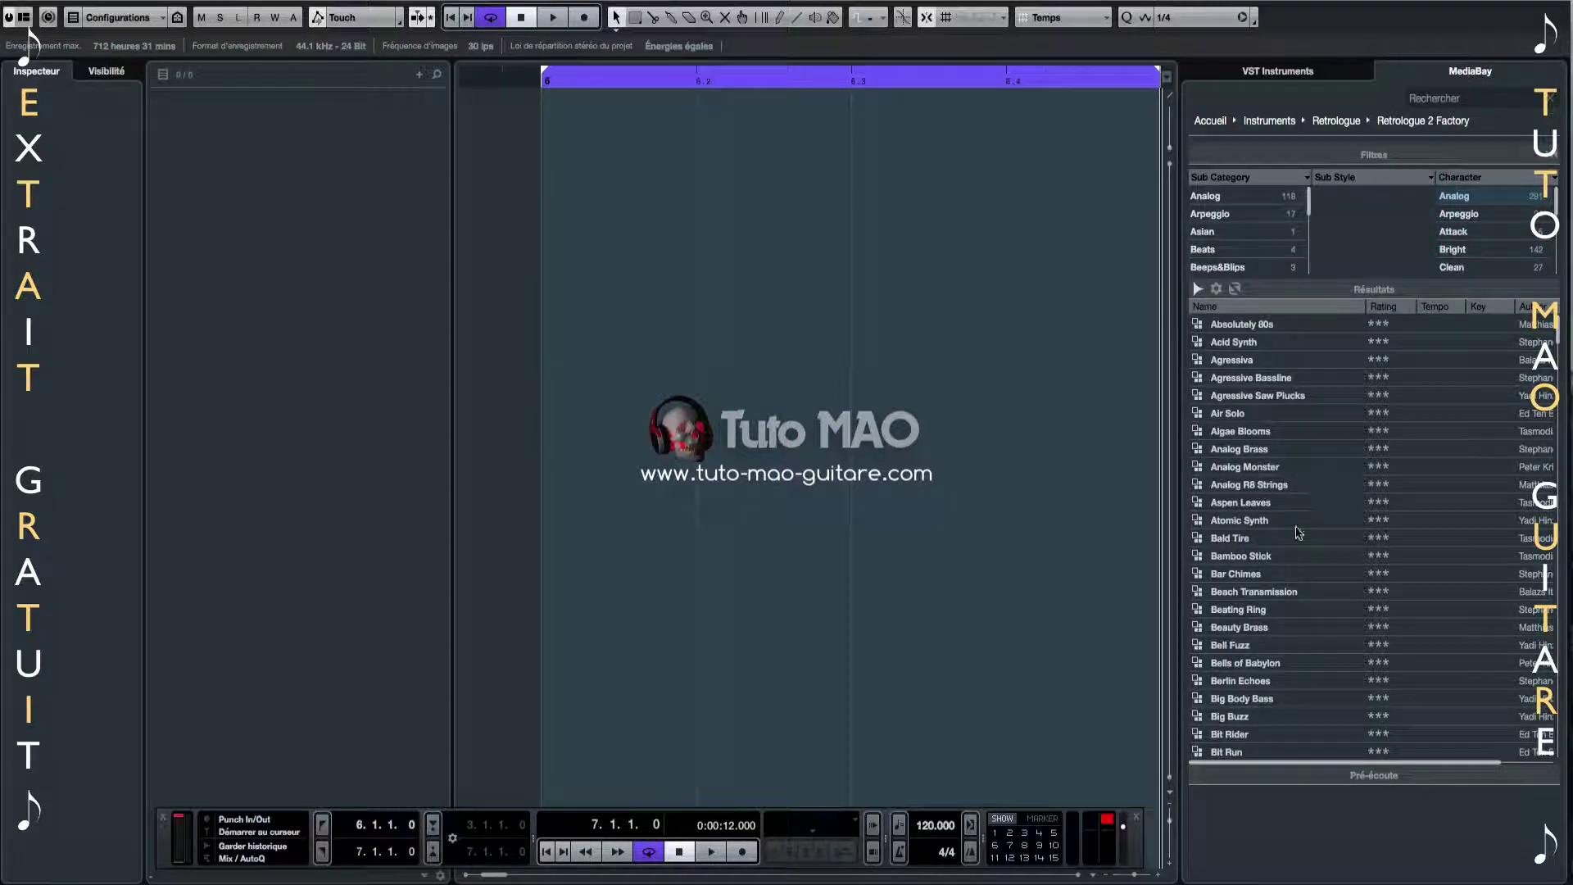
# Create an instrument track from the Init Retrologue 2 preset in MediaBay and open its Retrologue instrument editor
pyautogui.scroll(-15, 1297, 533)
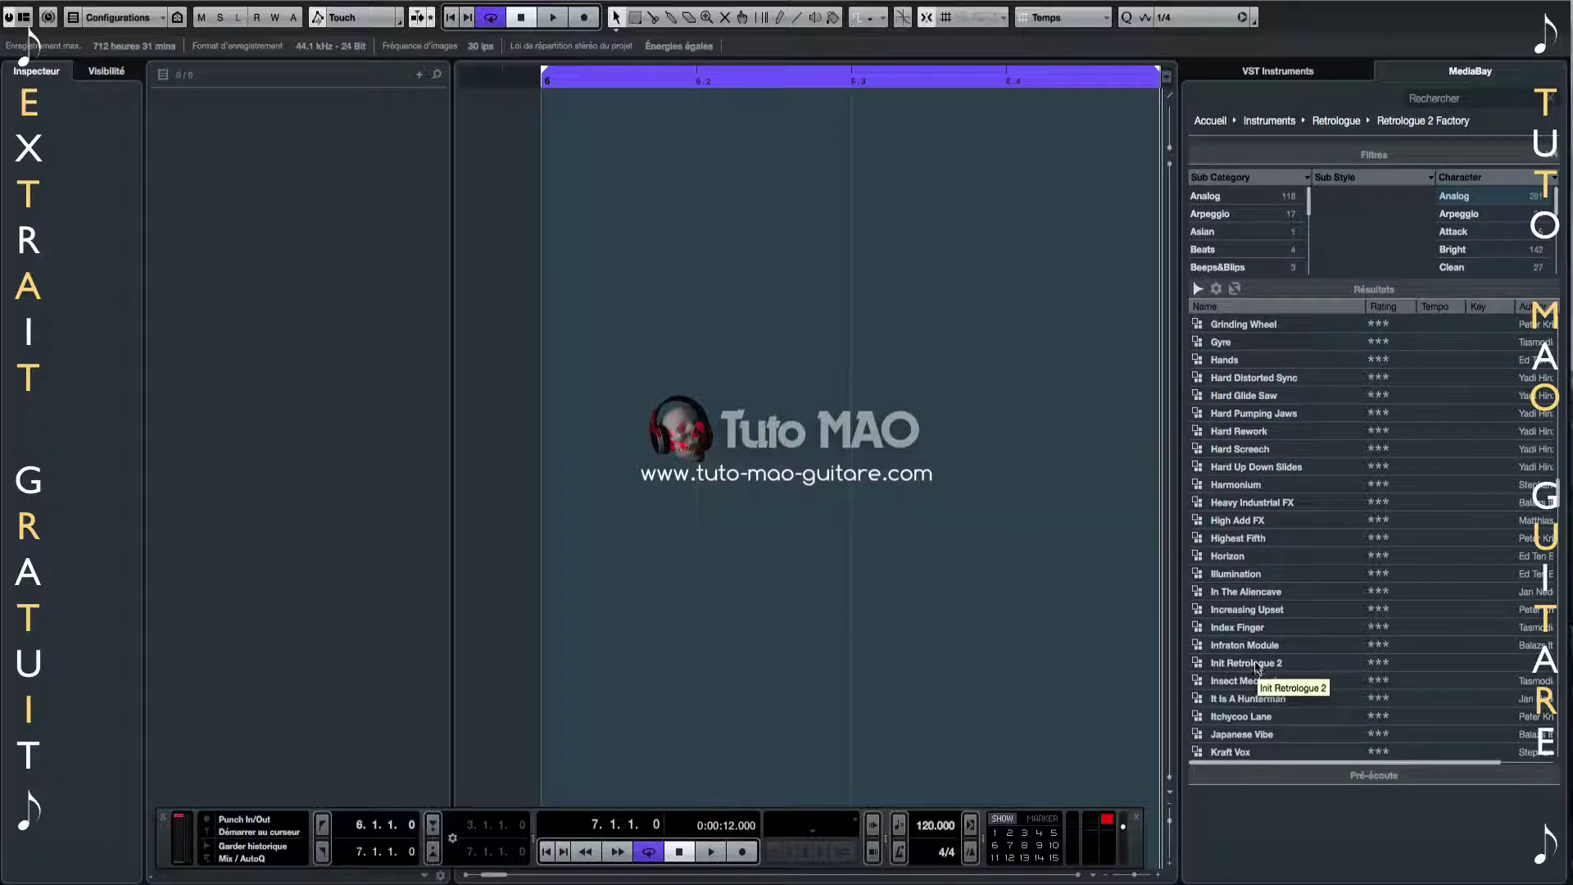
pyautogui.moveTo(1257, 665)
pyautogui.mouseDown()
pyautogui.moveTo(1141, 635)
pyautogui.moveTo(344, 170)
pyautogui.moveTo(383, 128)
pyautogui.mouseUp()
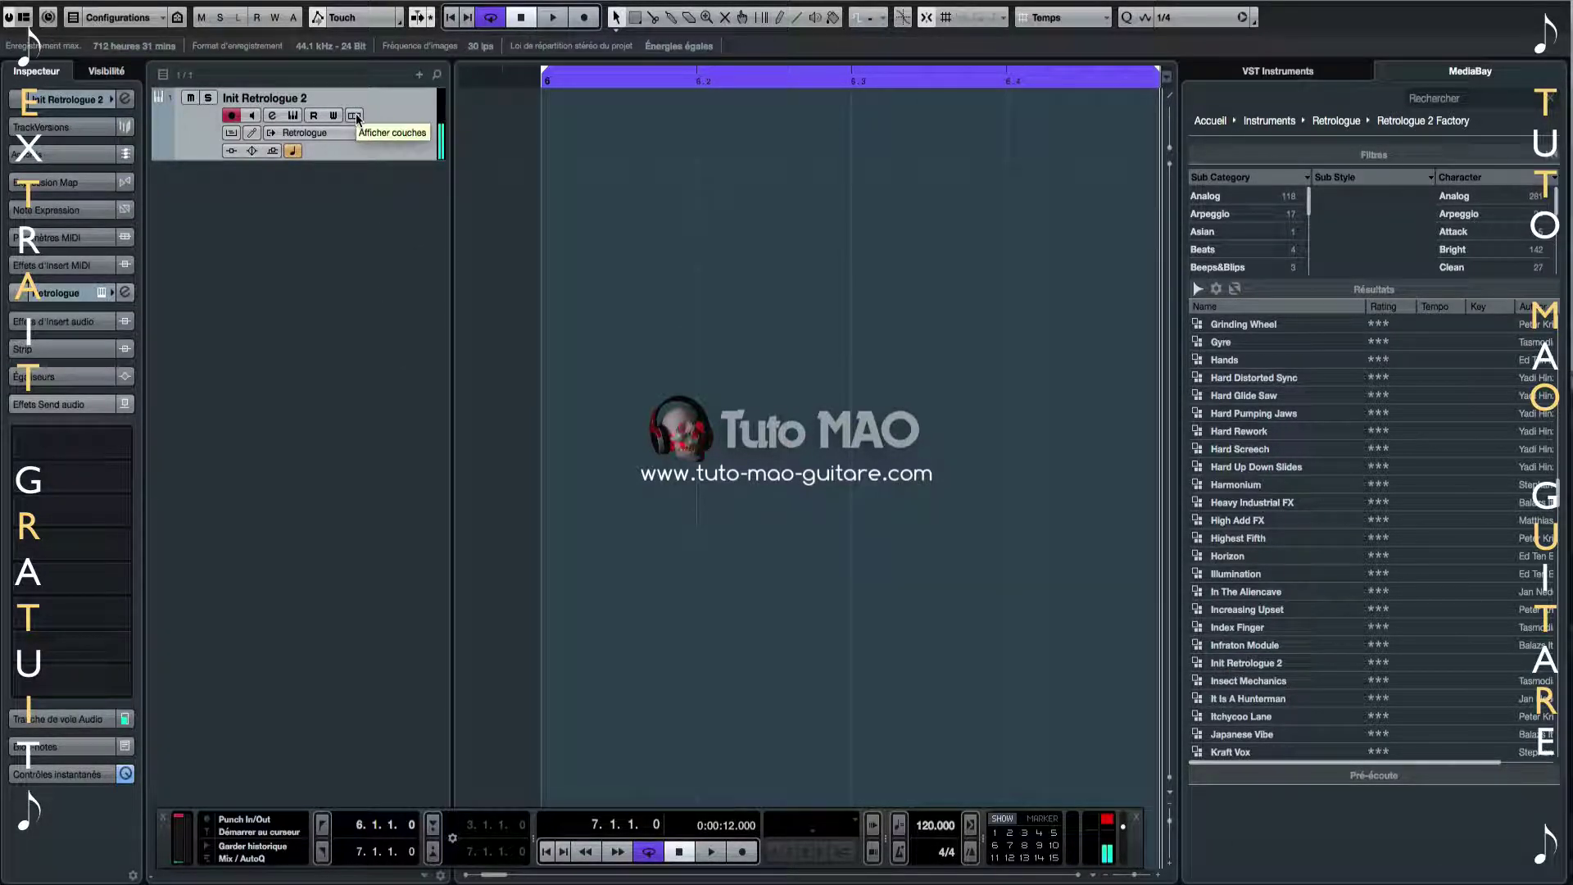
pyautogui.click(292, 117)
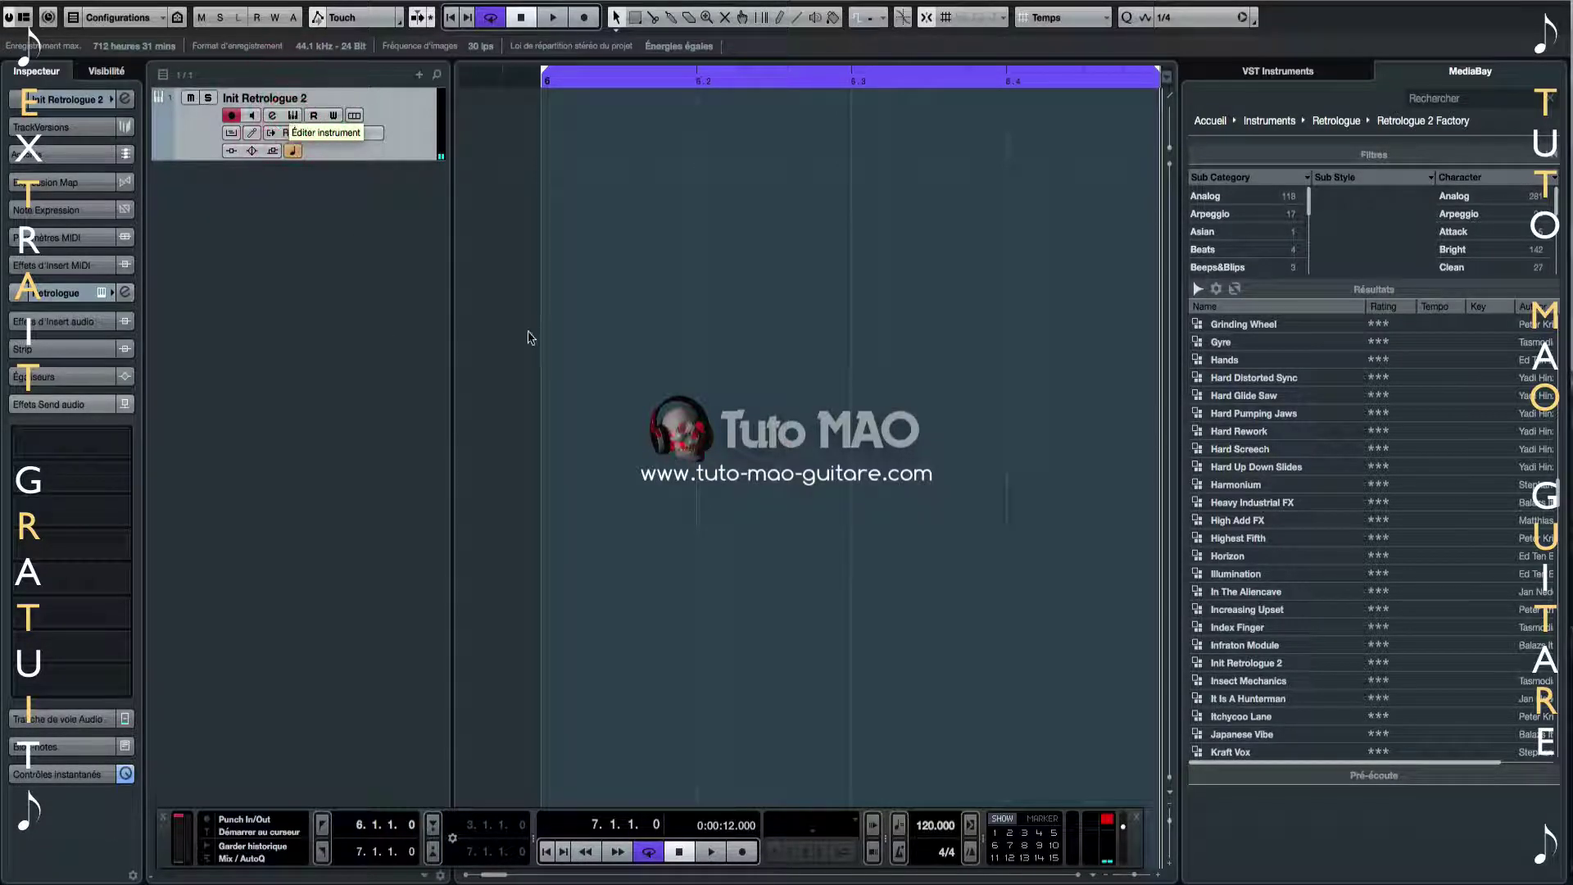
pyautogui.moveTo(833, 63); pyautogui.dragTo(765, 67)
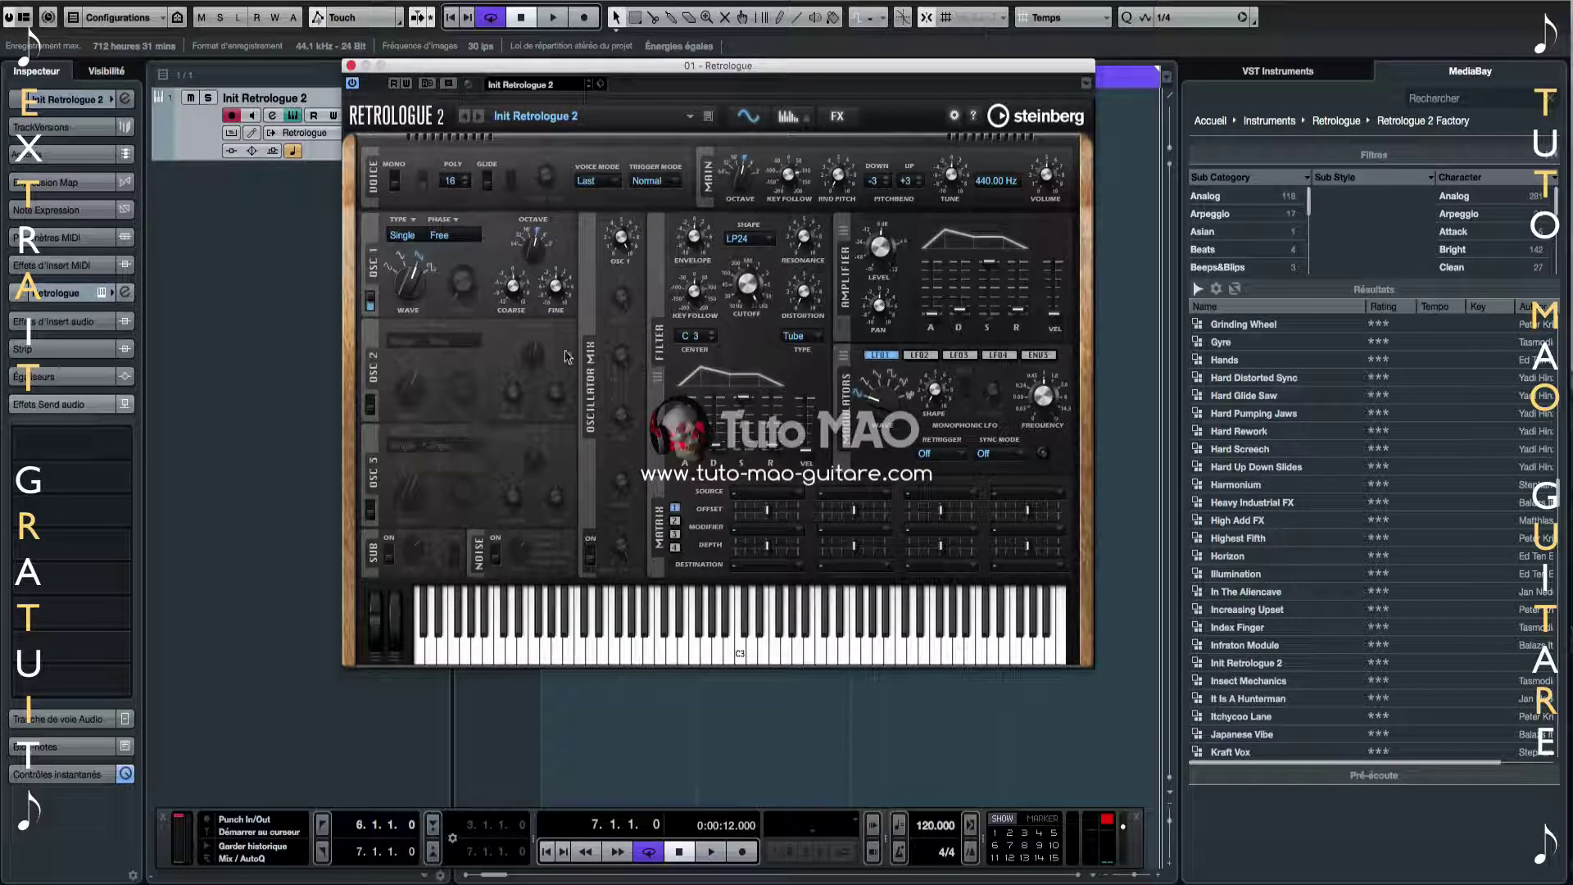
# Set oscillator 1's type to XOR and vary its Shape control
pyautogui.click(406, 236)
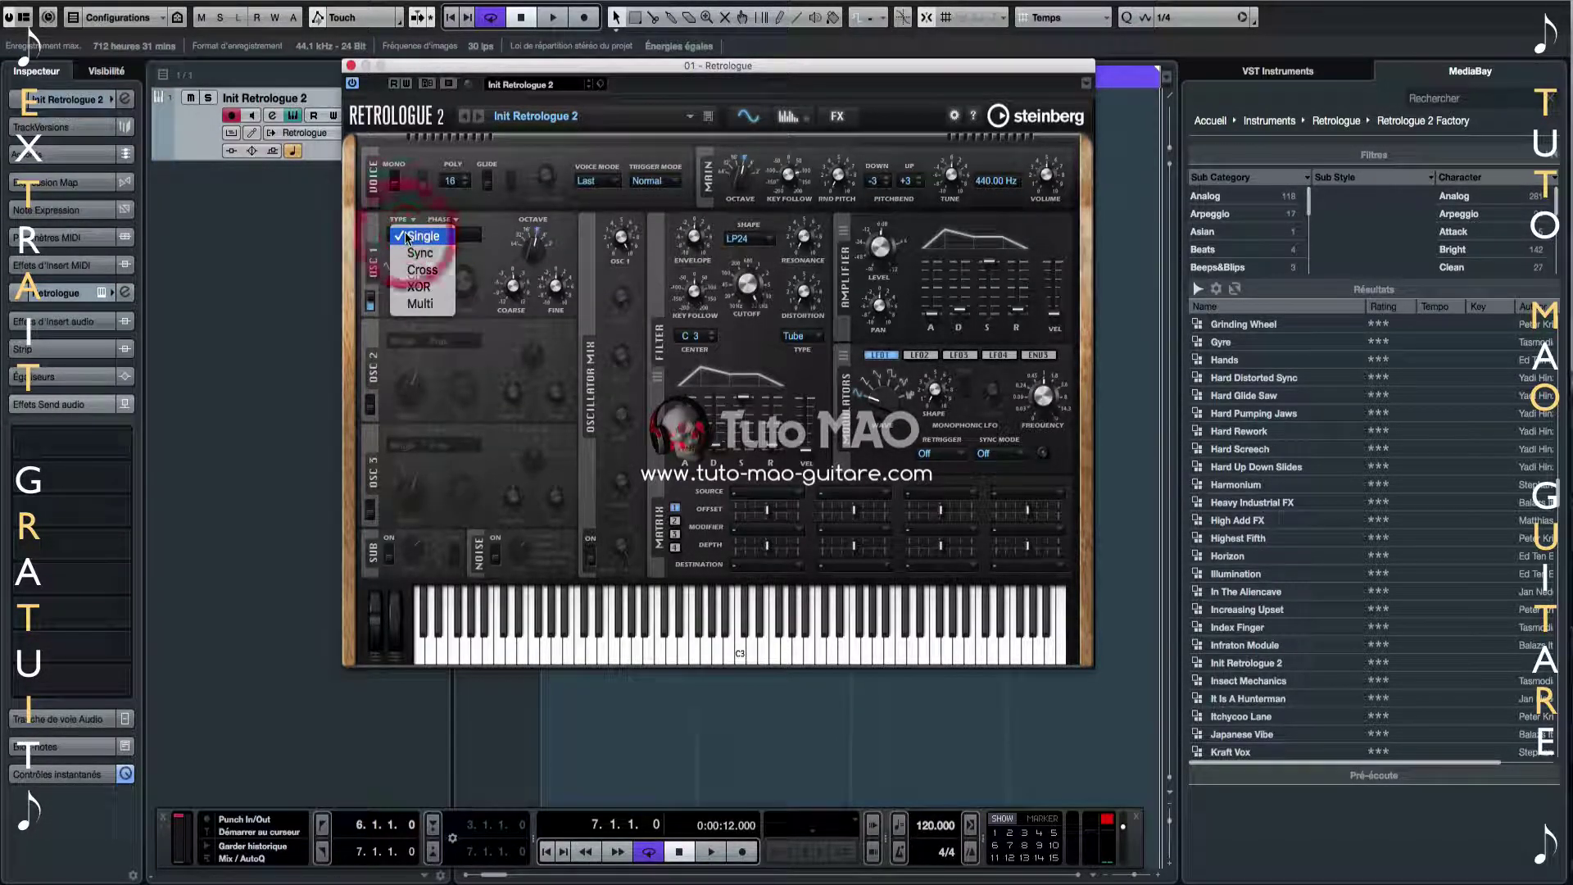
pyautogui.click(420, 287)
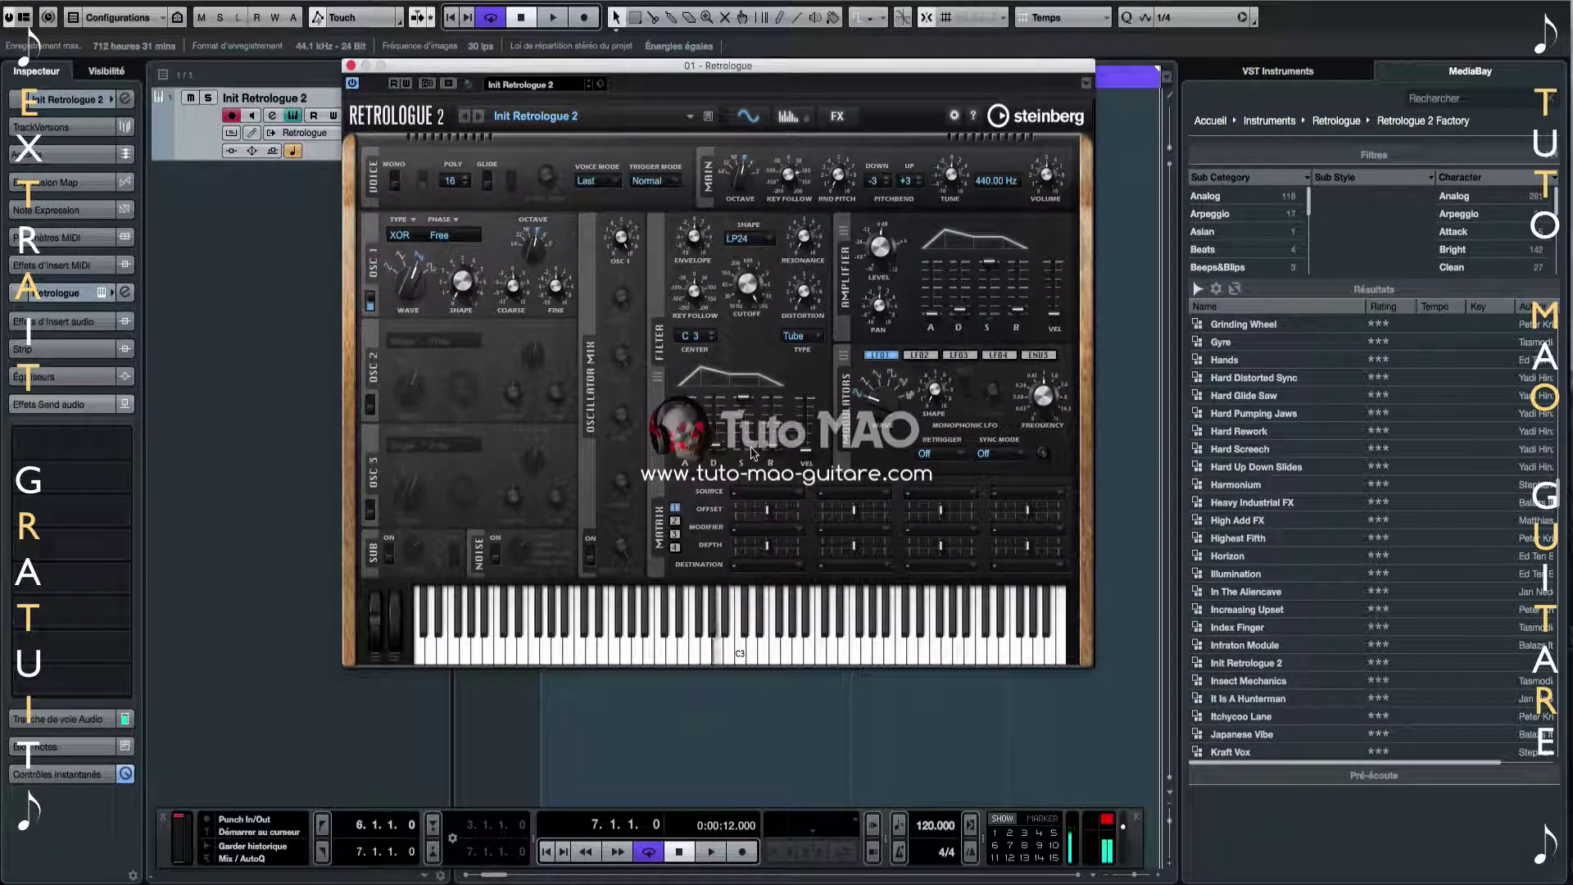
pyautogui.moveTo(463, 288)
pyautogui.mouseDown()
pyautogui.moveTo(463, 209)
pyautogui.moveTo(459, 263)
pyautogui.mouseUp()
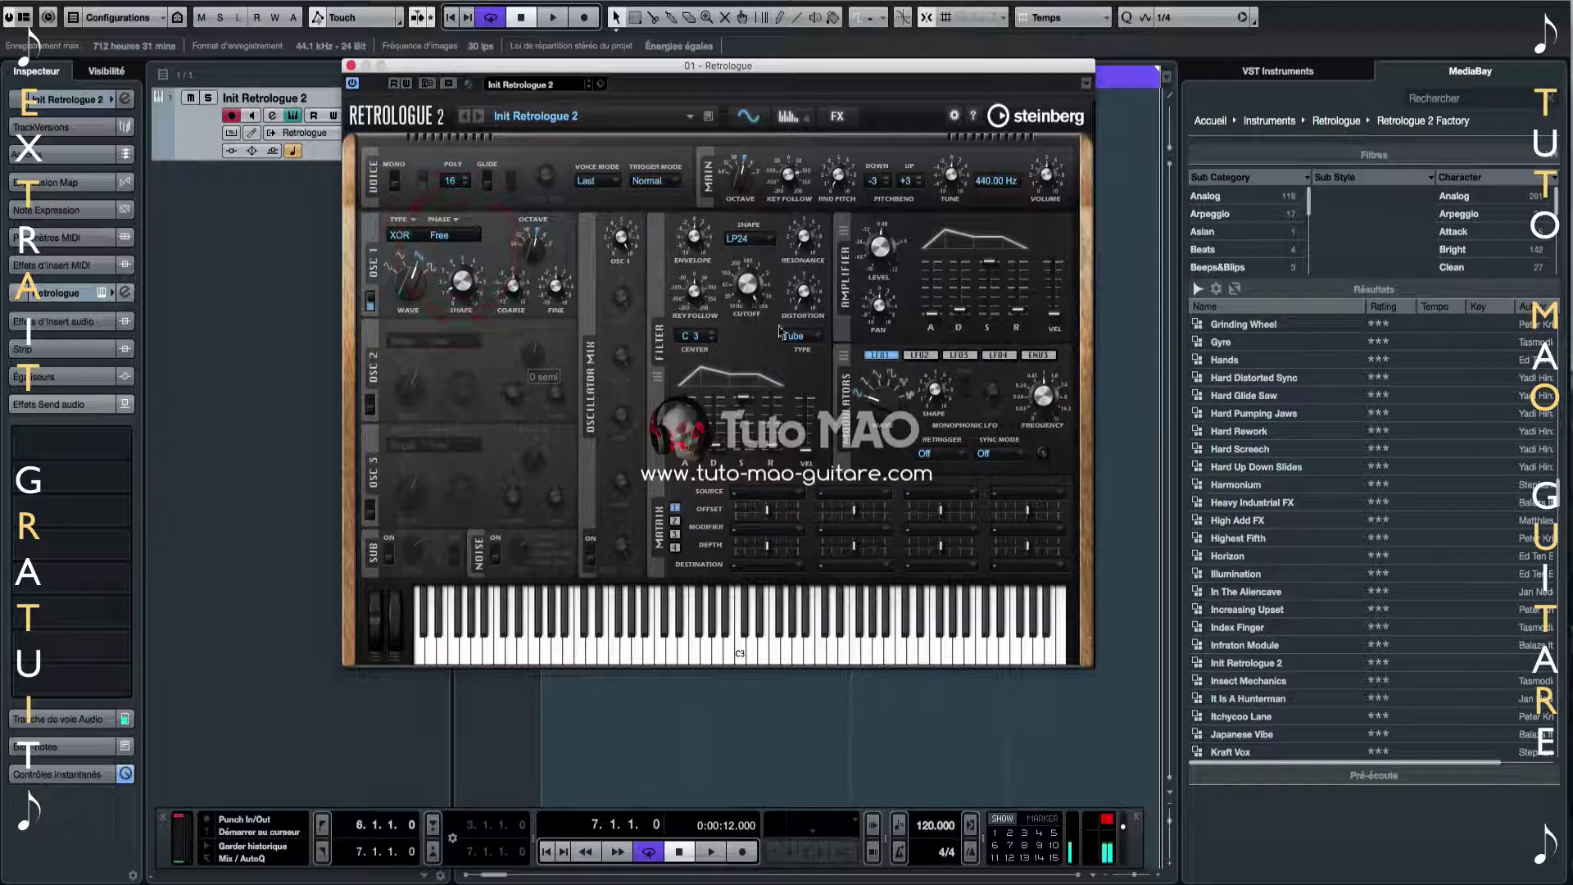
# Set the filter shape to HP12+BR12 and try out the filter's resonance
pyautogui.click(761, 242)
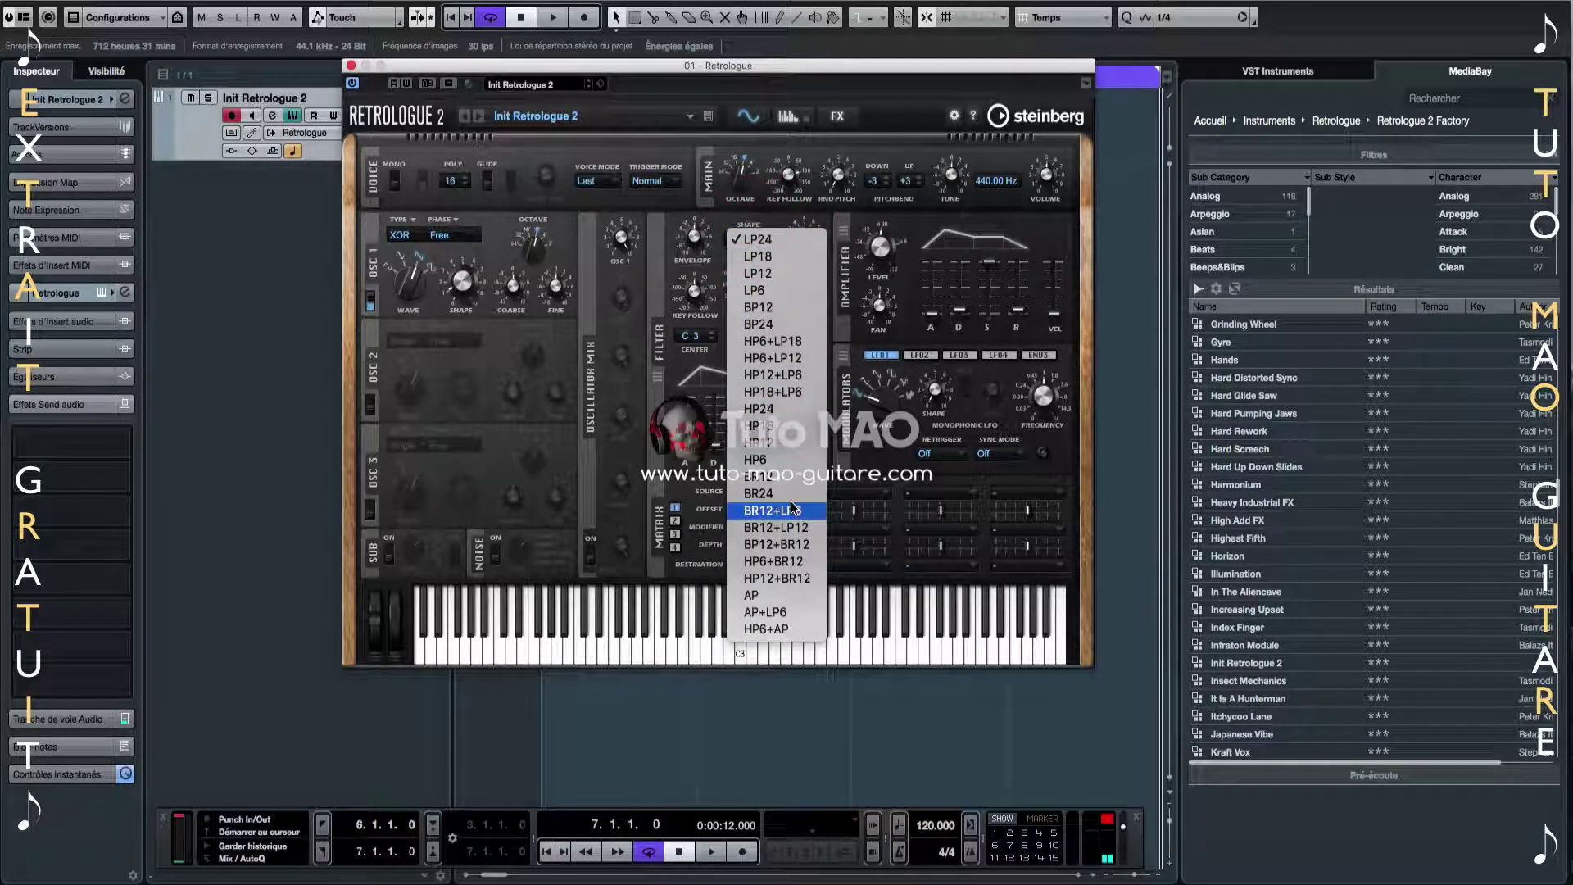
pyautogui.click(790, 579)
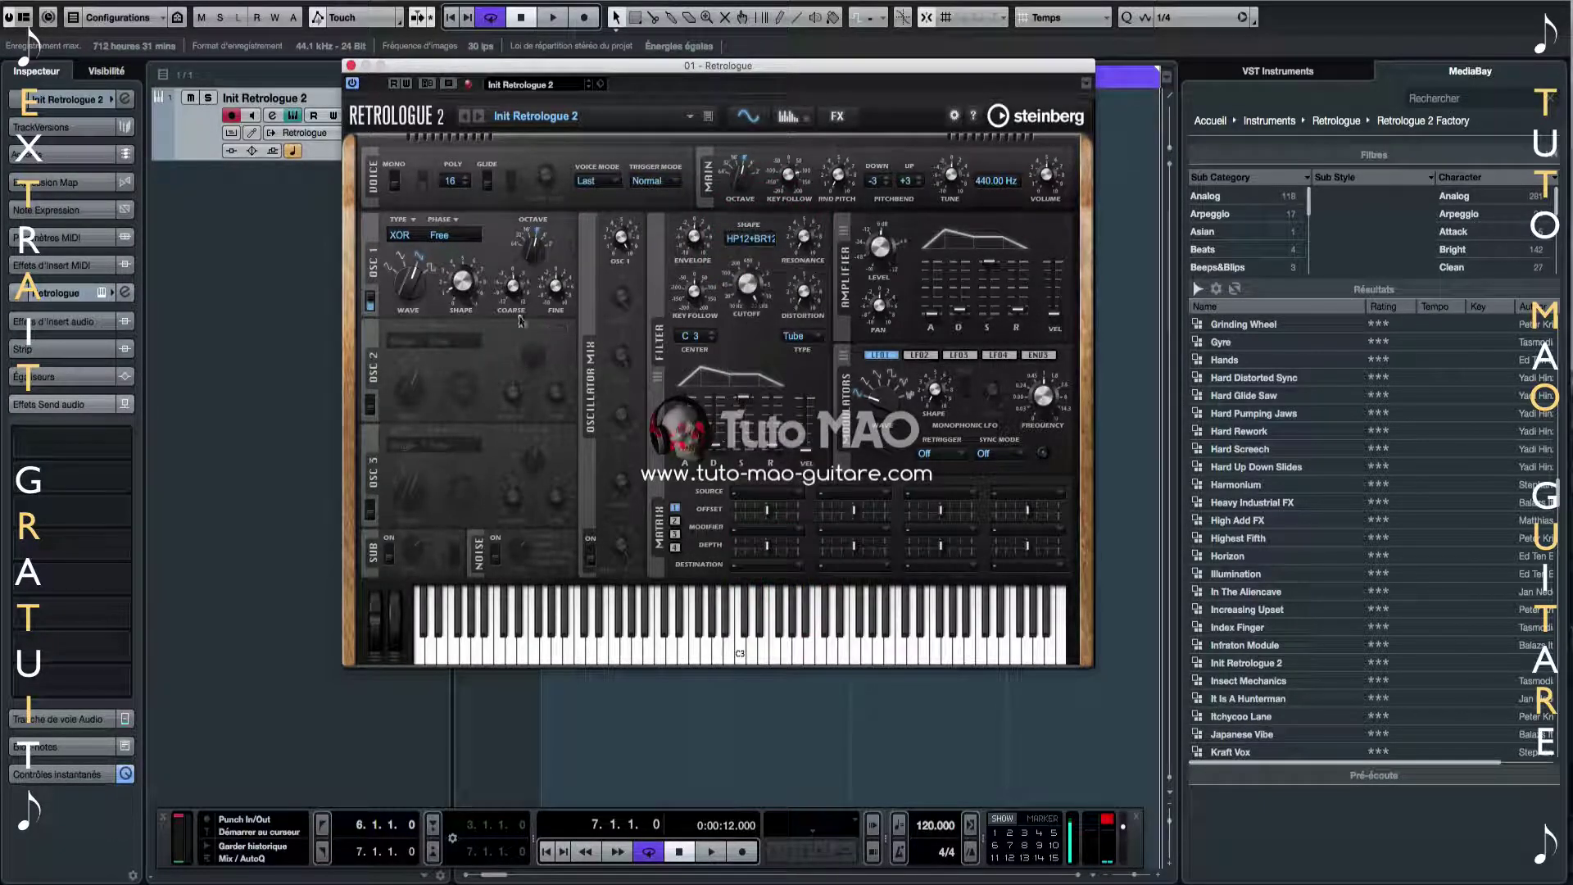
pyautogui.click(464, 216)
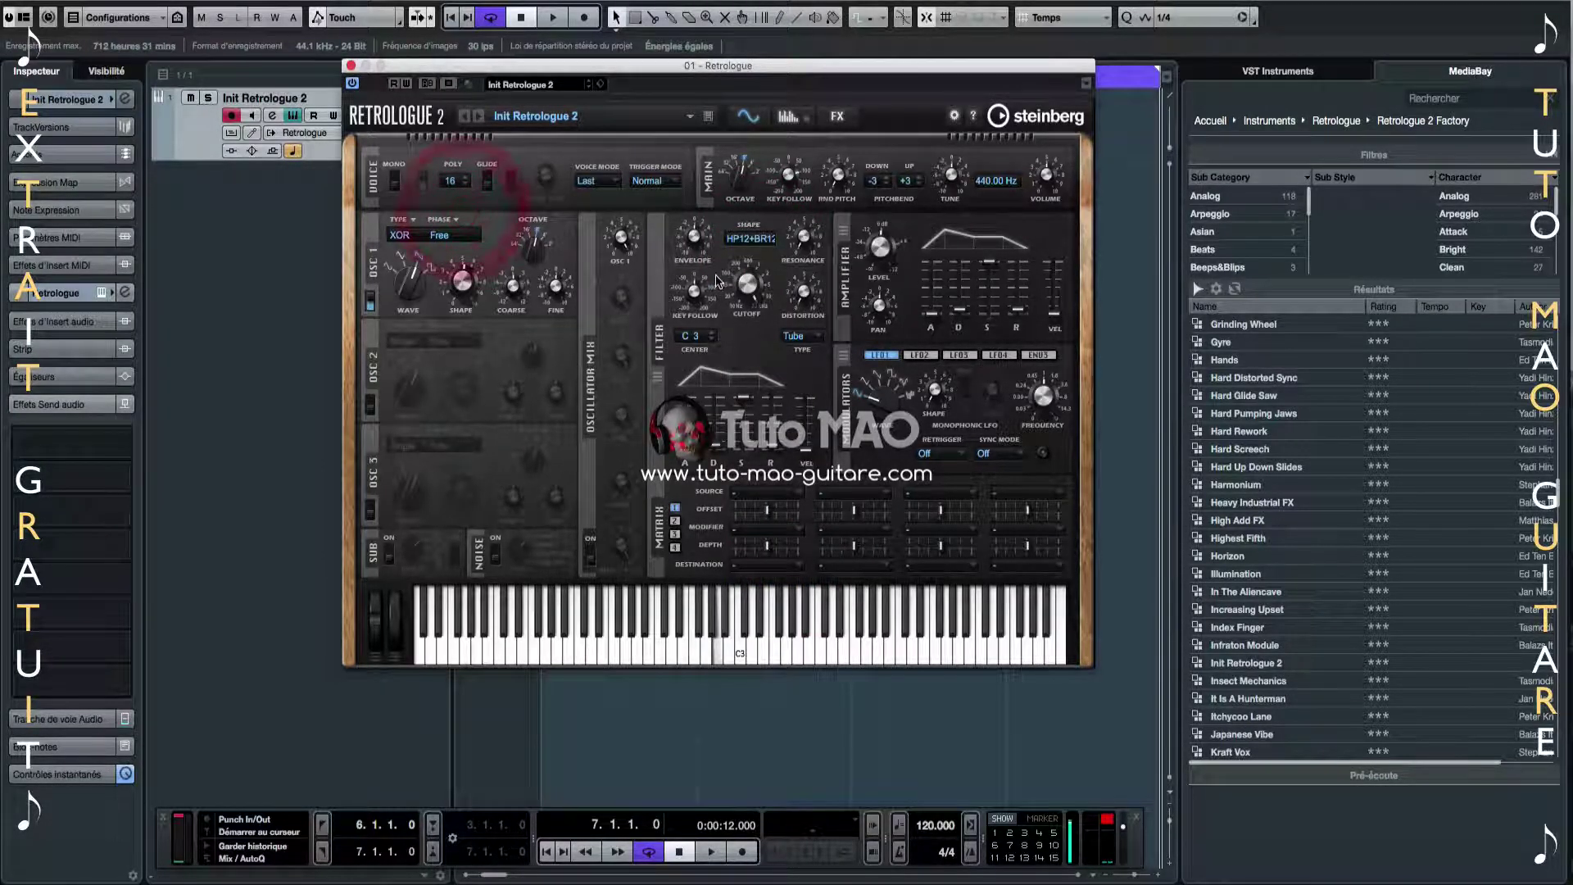
pyautogui.click(814, 203)
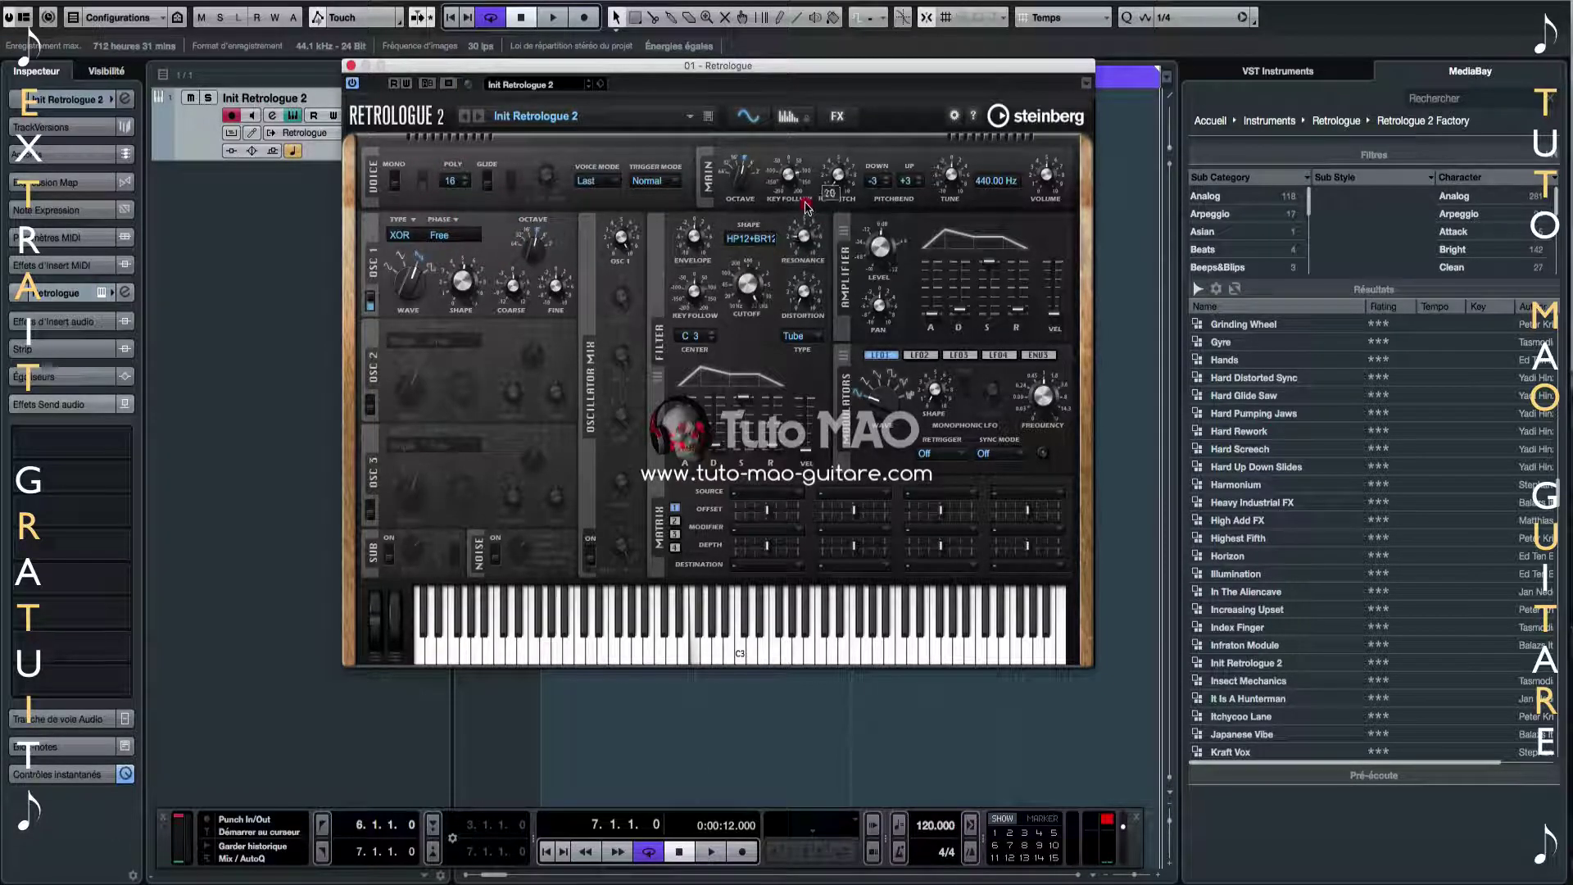
# Vary the filter's envelope amount and sweep its cutoff
pyautogui.click(694, 237)
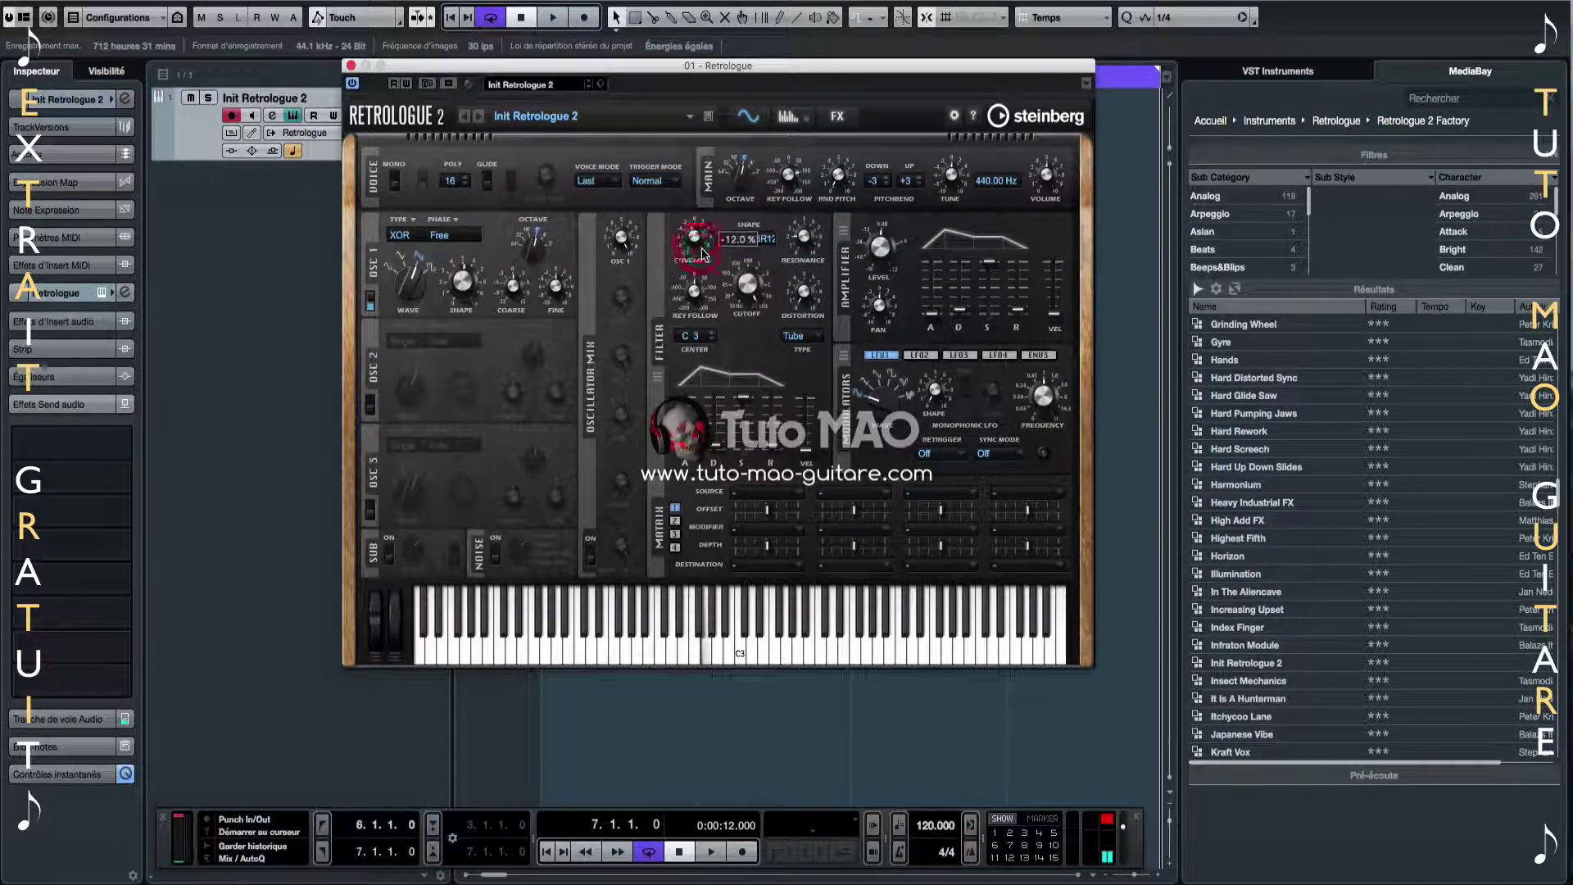
pyautogui.moveTo(694, 238); pyautogui.dragTo(696, 255)
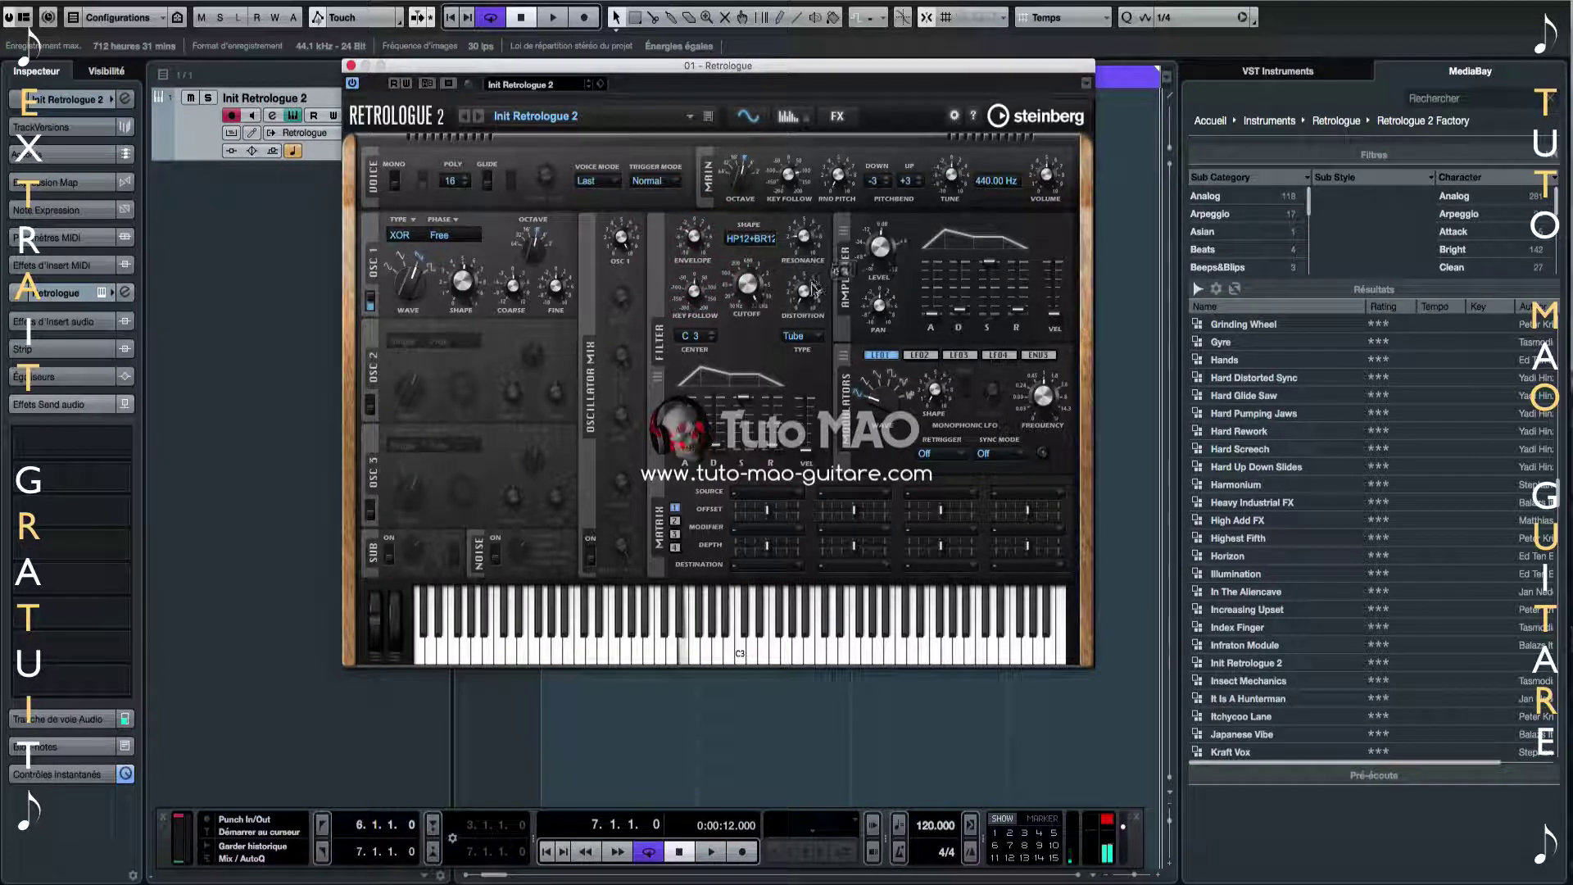
pyautogui.moveTo(747, 287); pyautogui.dragTo(761, 372)
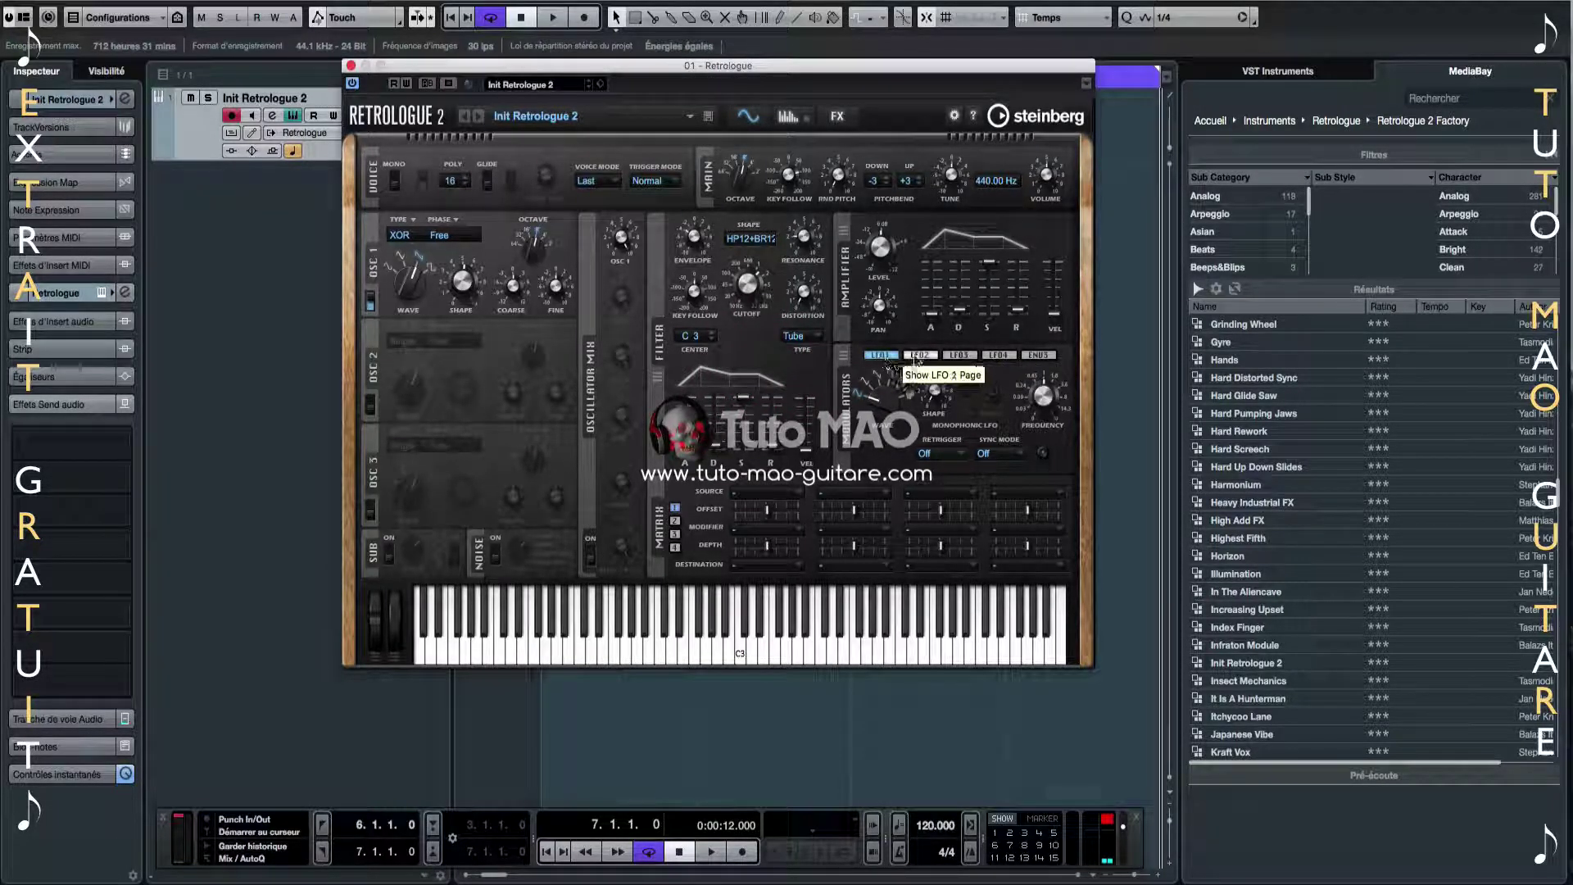
# Look through the LFO 3, LFO 4, LFO 1 and fourth modulation matrix pages, and sweep the filter cutoff
pyautogui.click(960, 354)
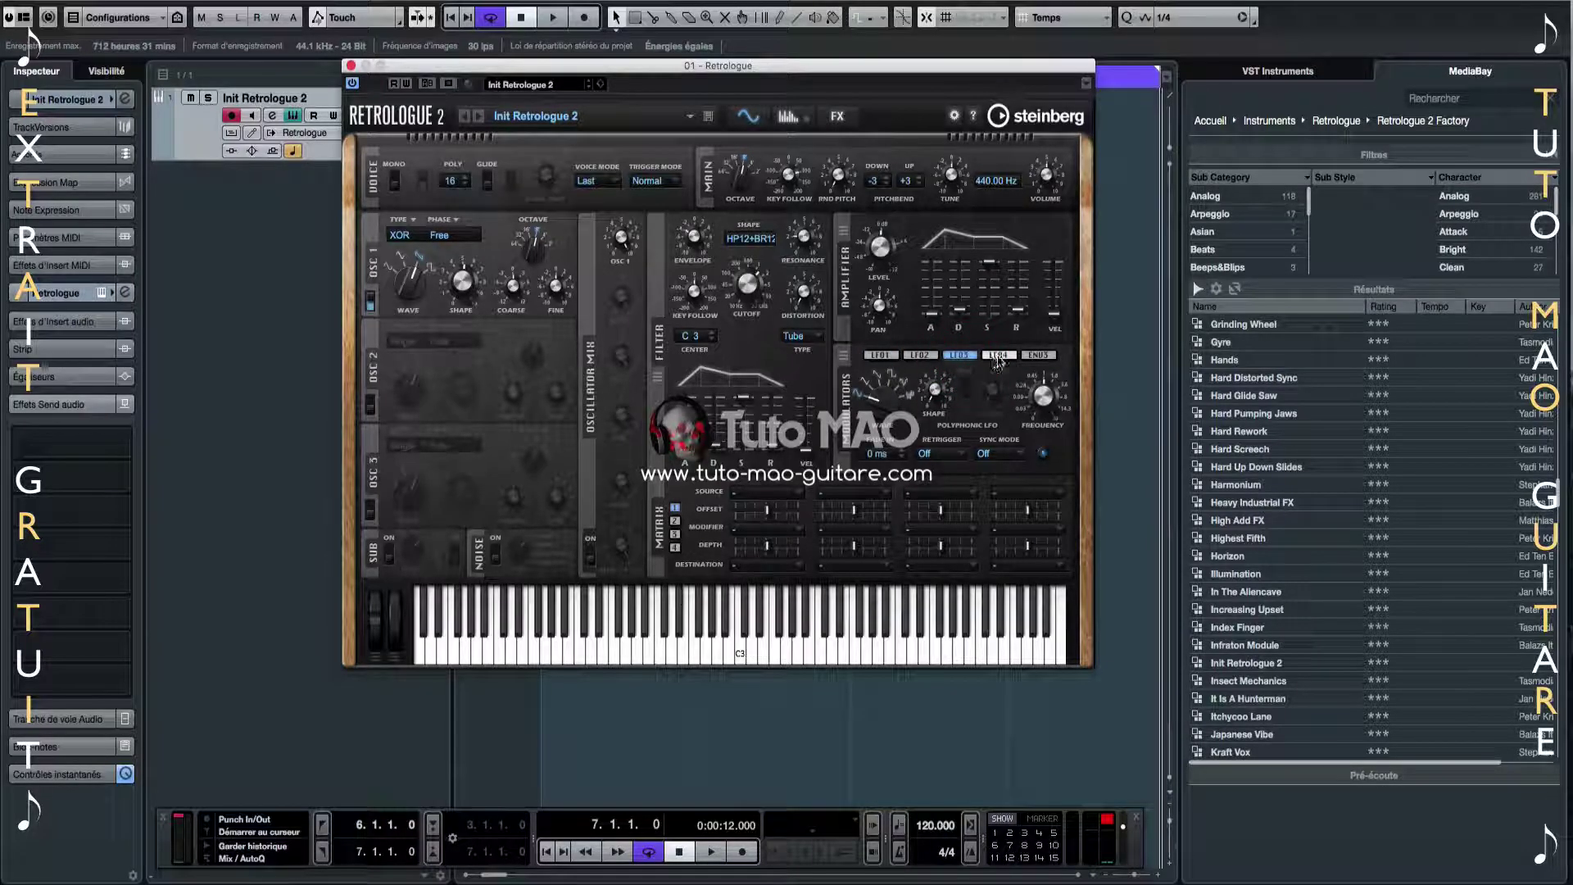
pyautogui.click(998, 357)
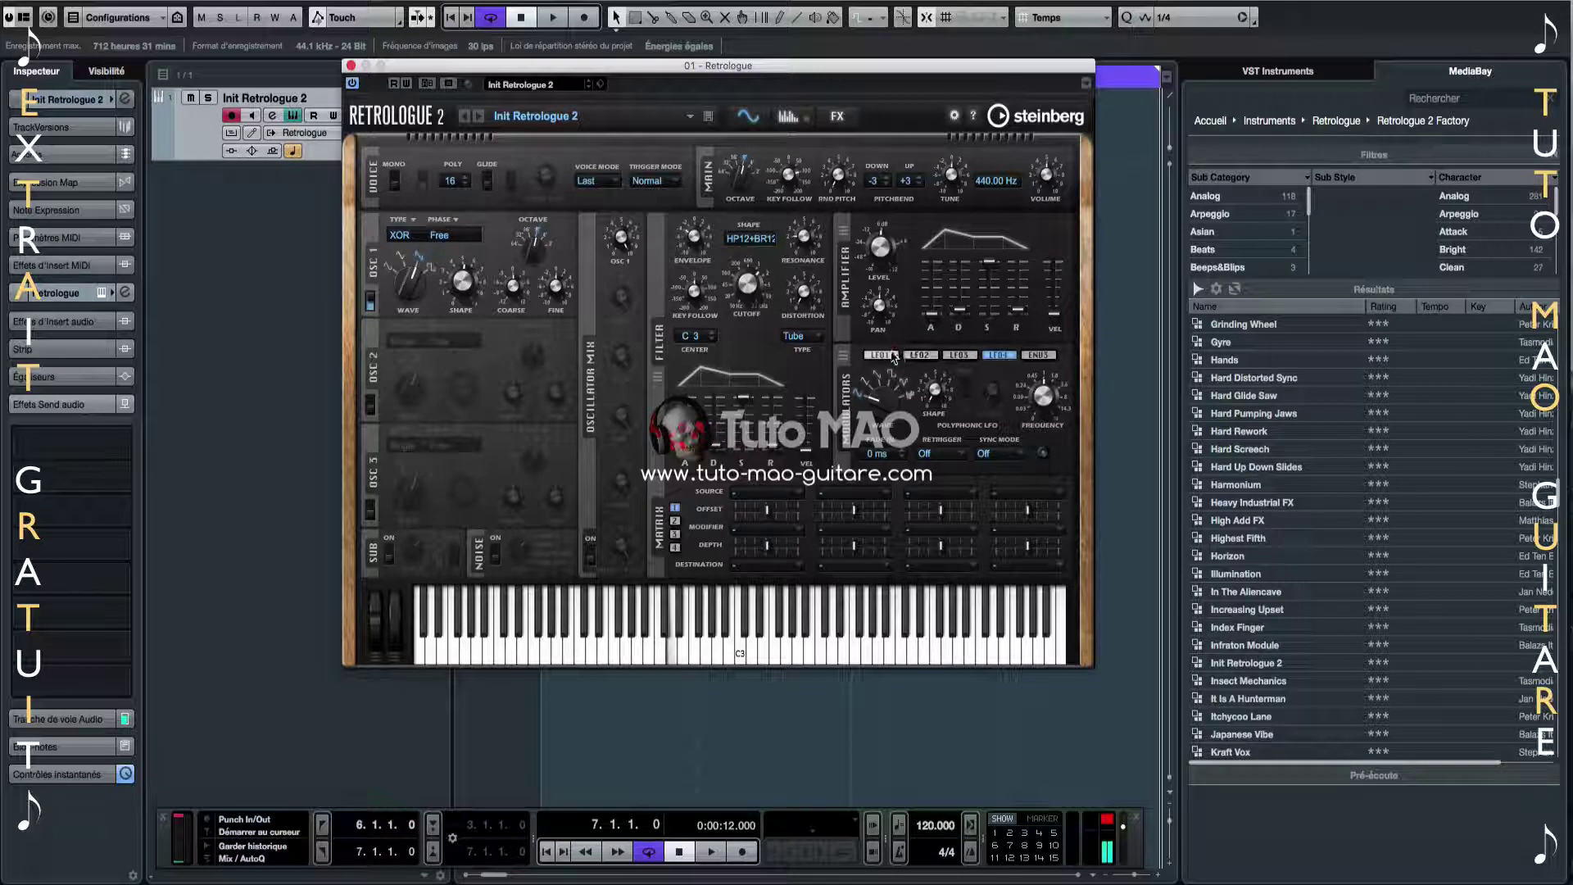
pyautogui.click(881, 354)
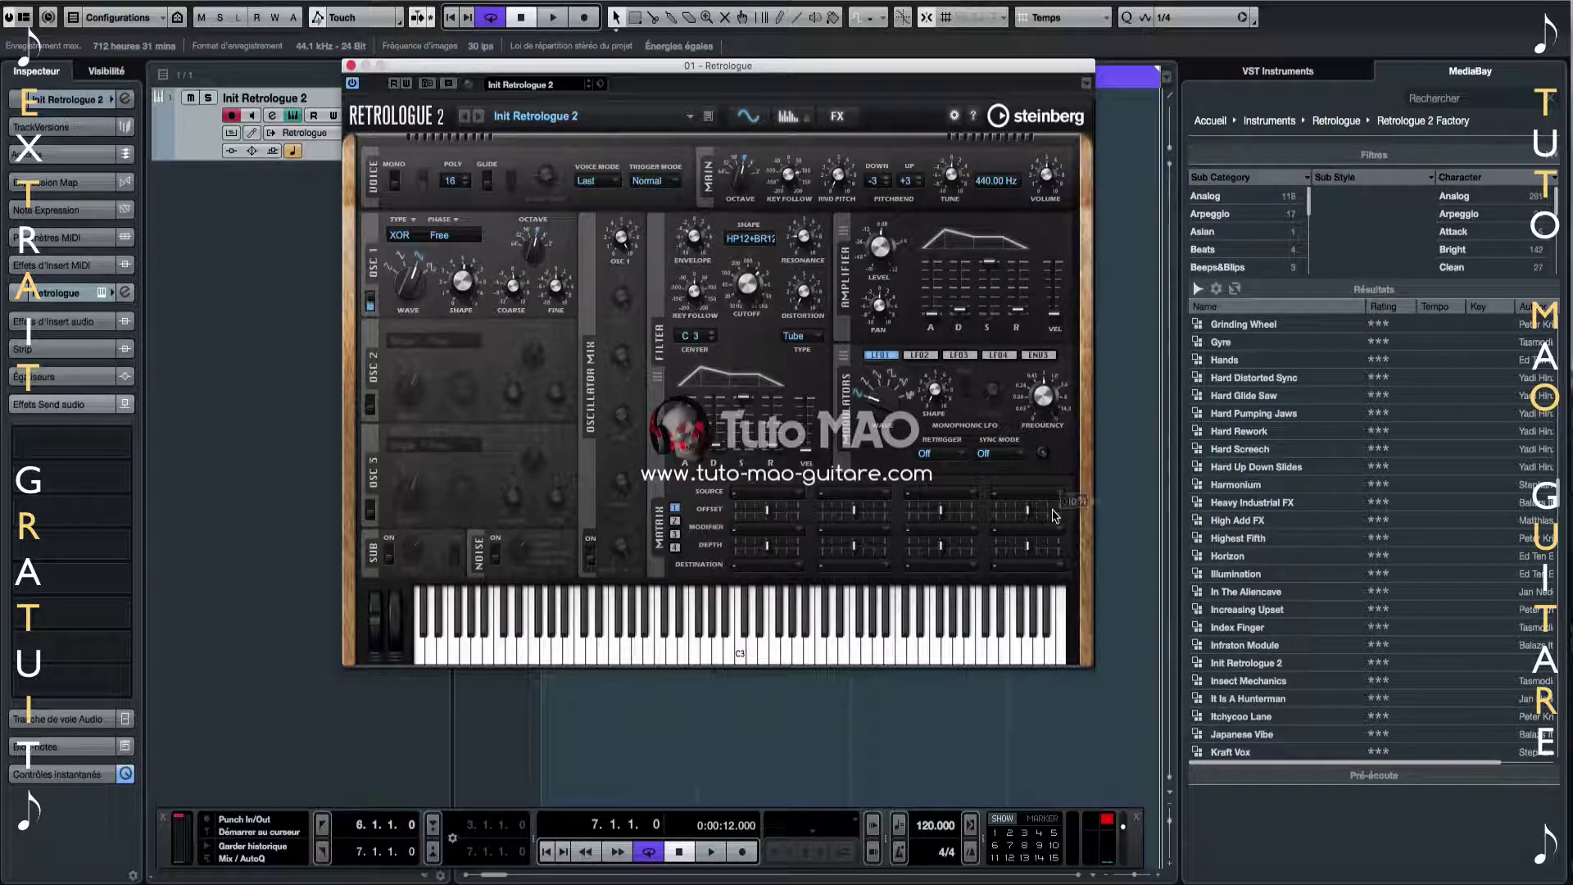
pyautogui.click(675, 546)
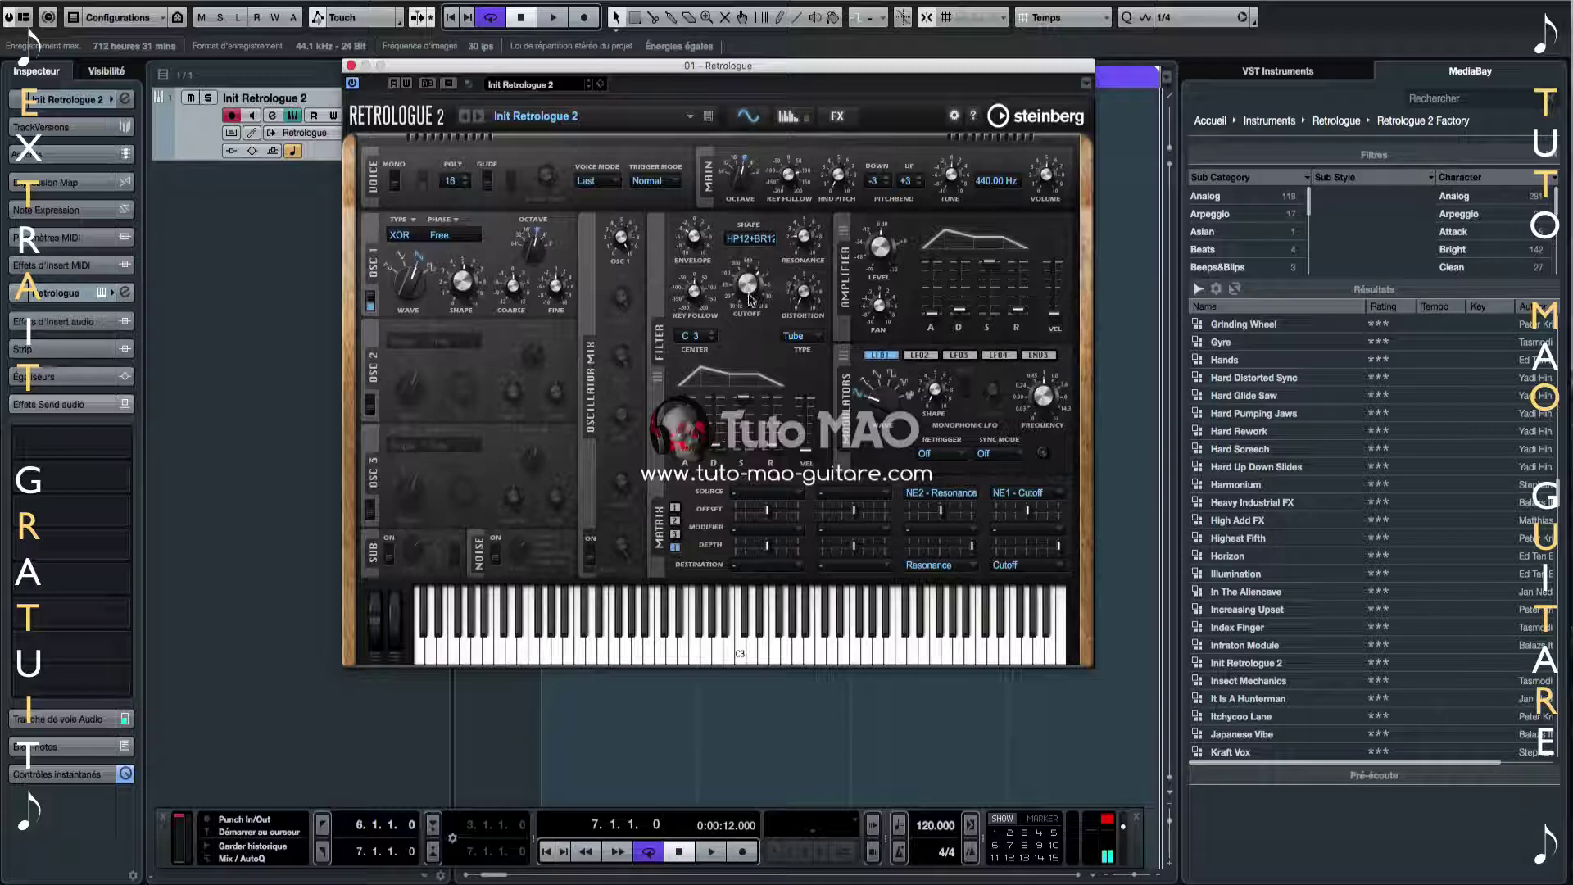
pyautogui.moveTo(749, 291); pyautogui.dragTo(755, 326)
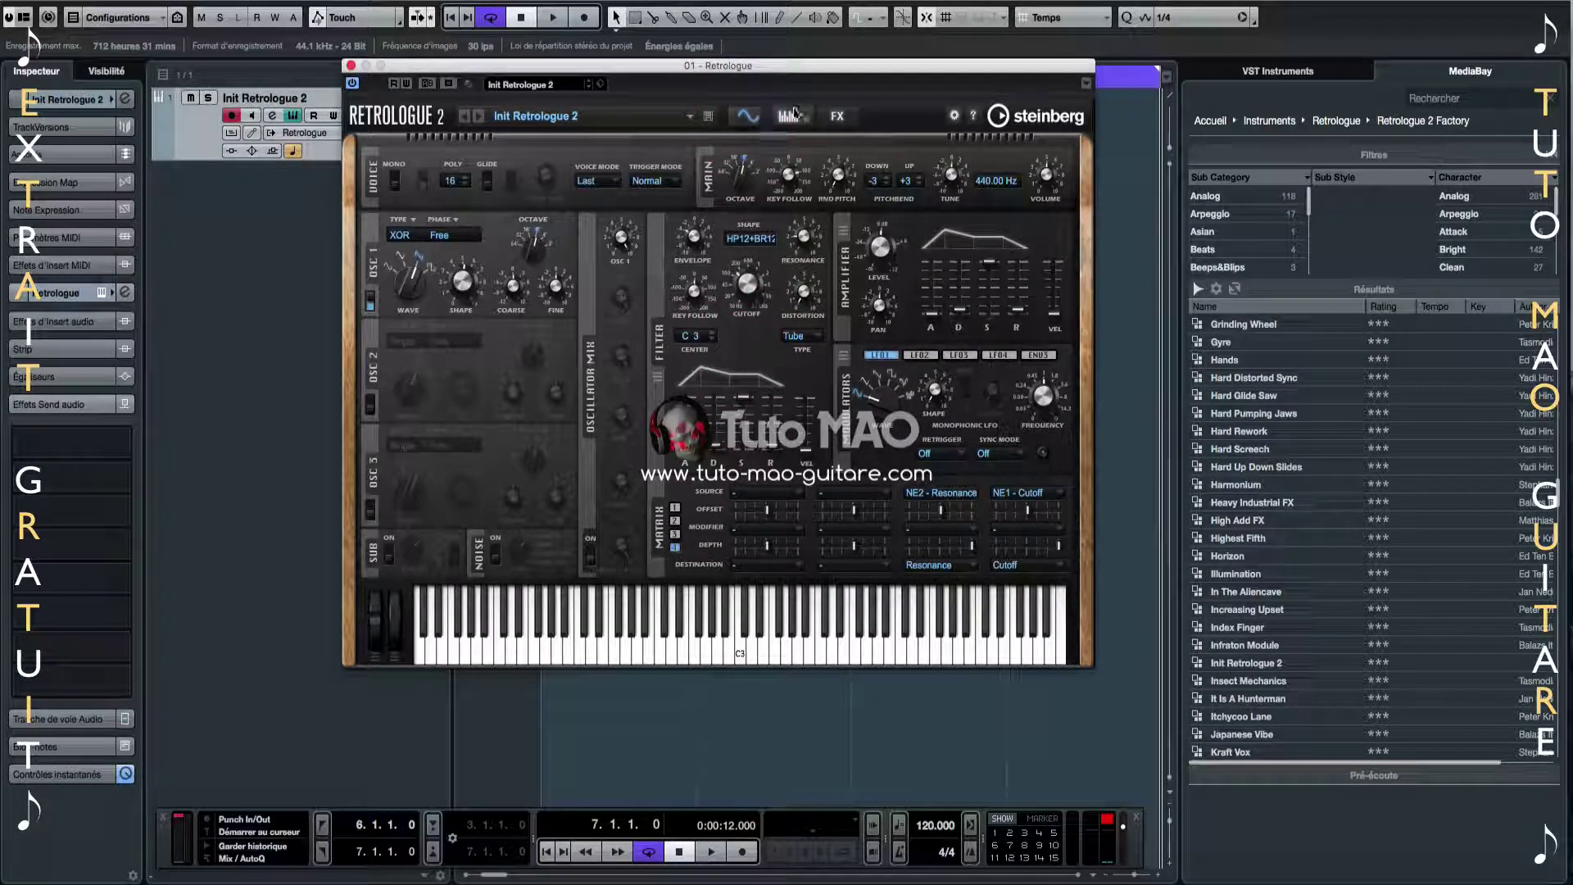
# Turn on Retrologue's arpeggiator and show the synth's FX page
pyautogui.click(788, 117)
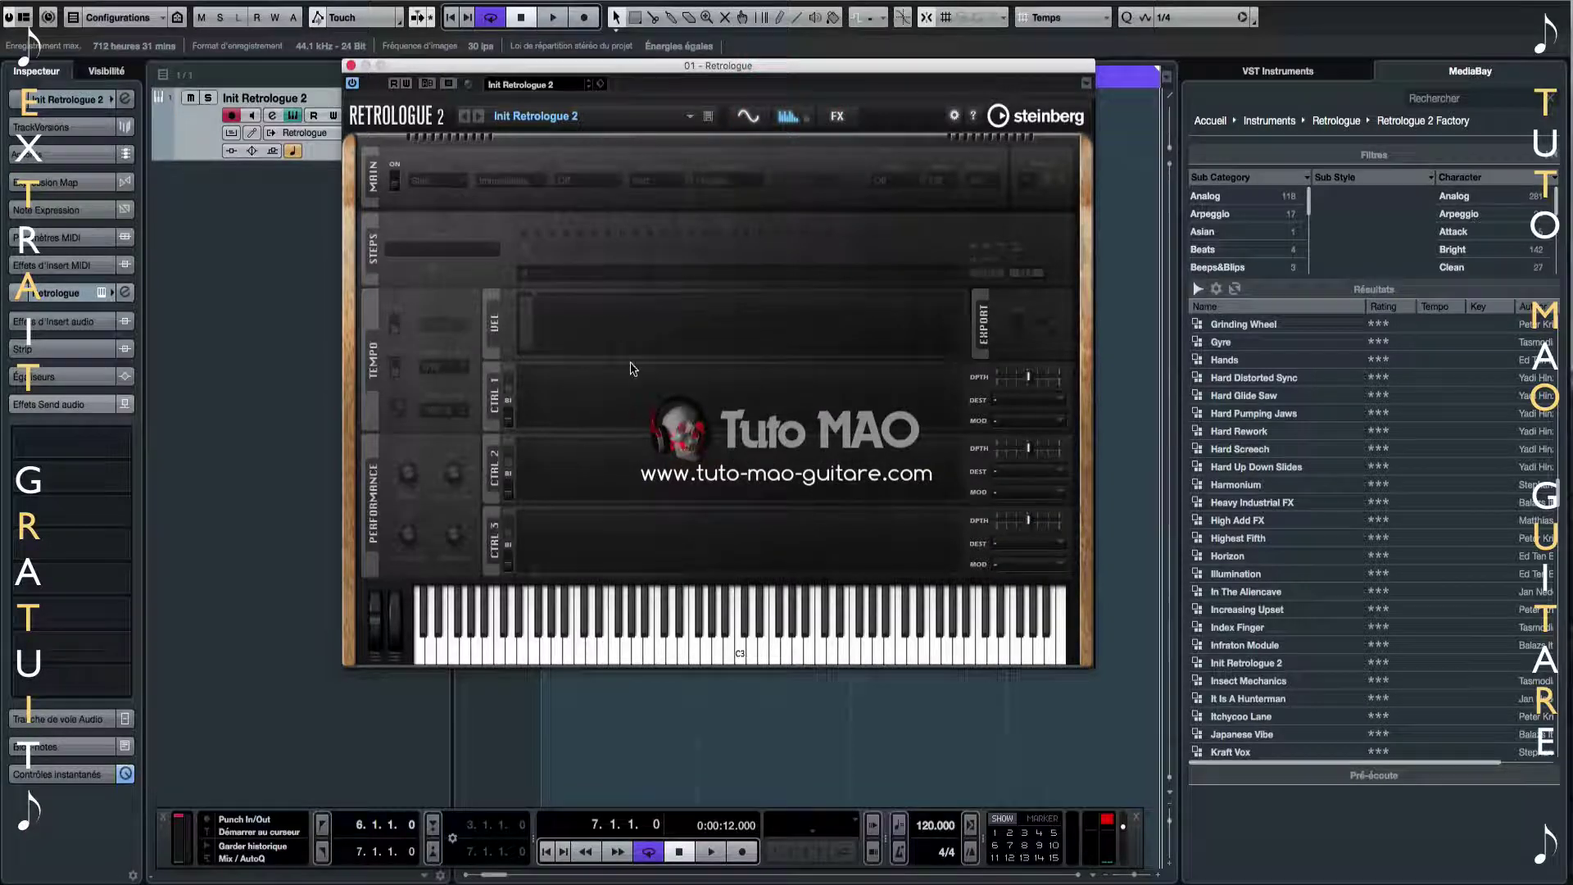
pyautogui.click(395, 180)
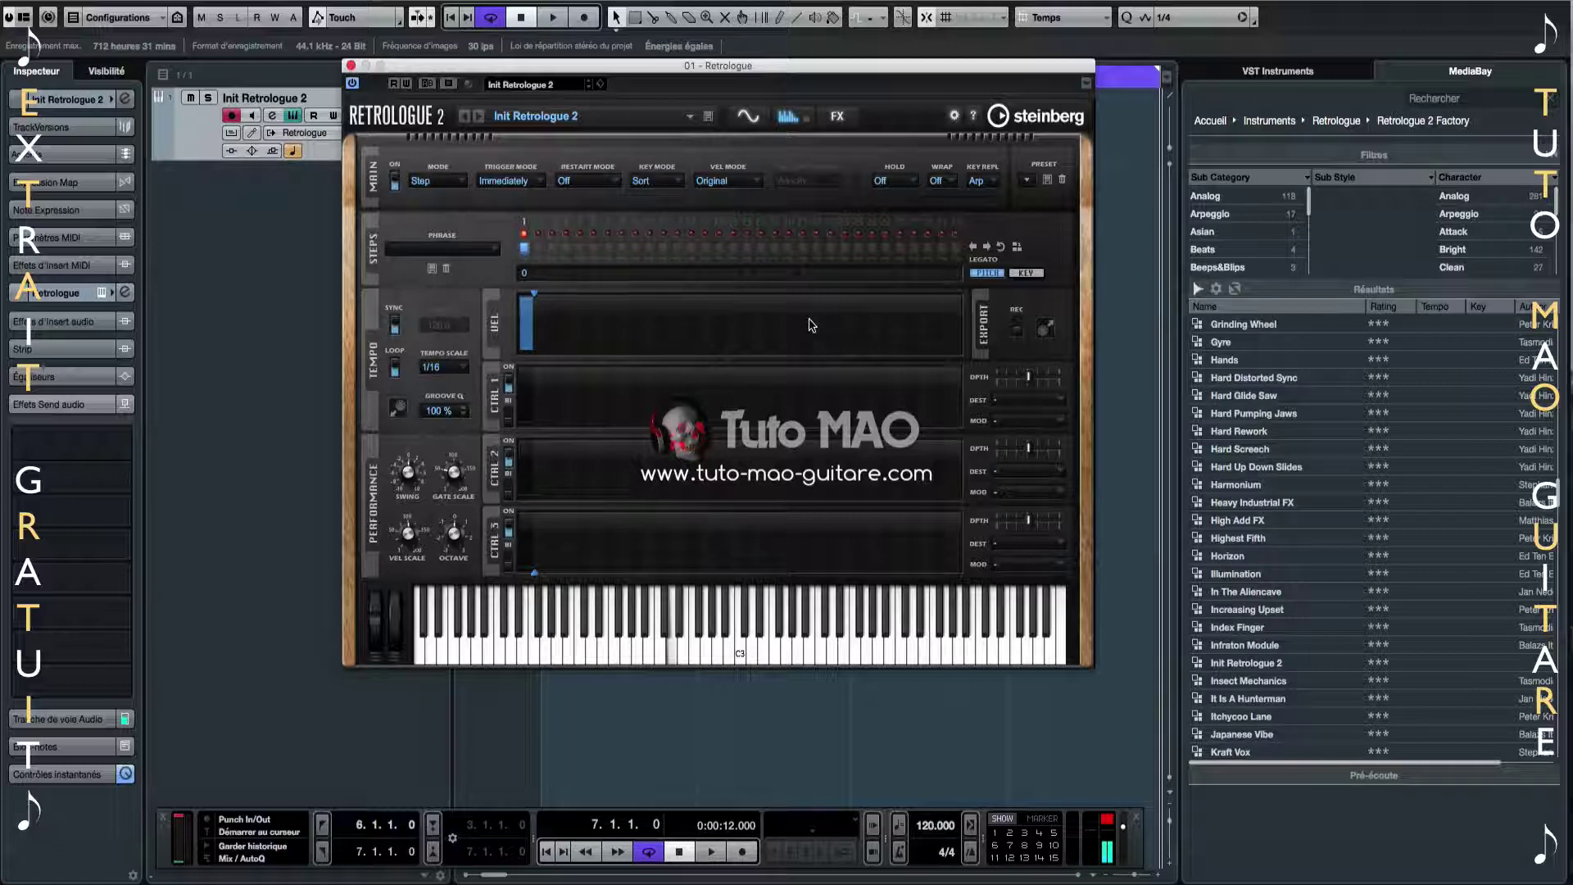
pyautogui.click(836, 117)
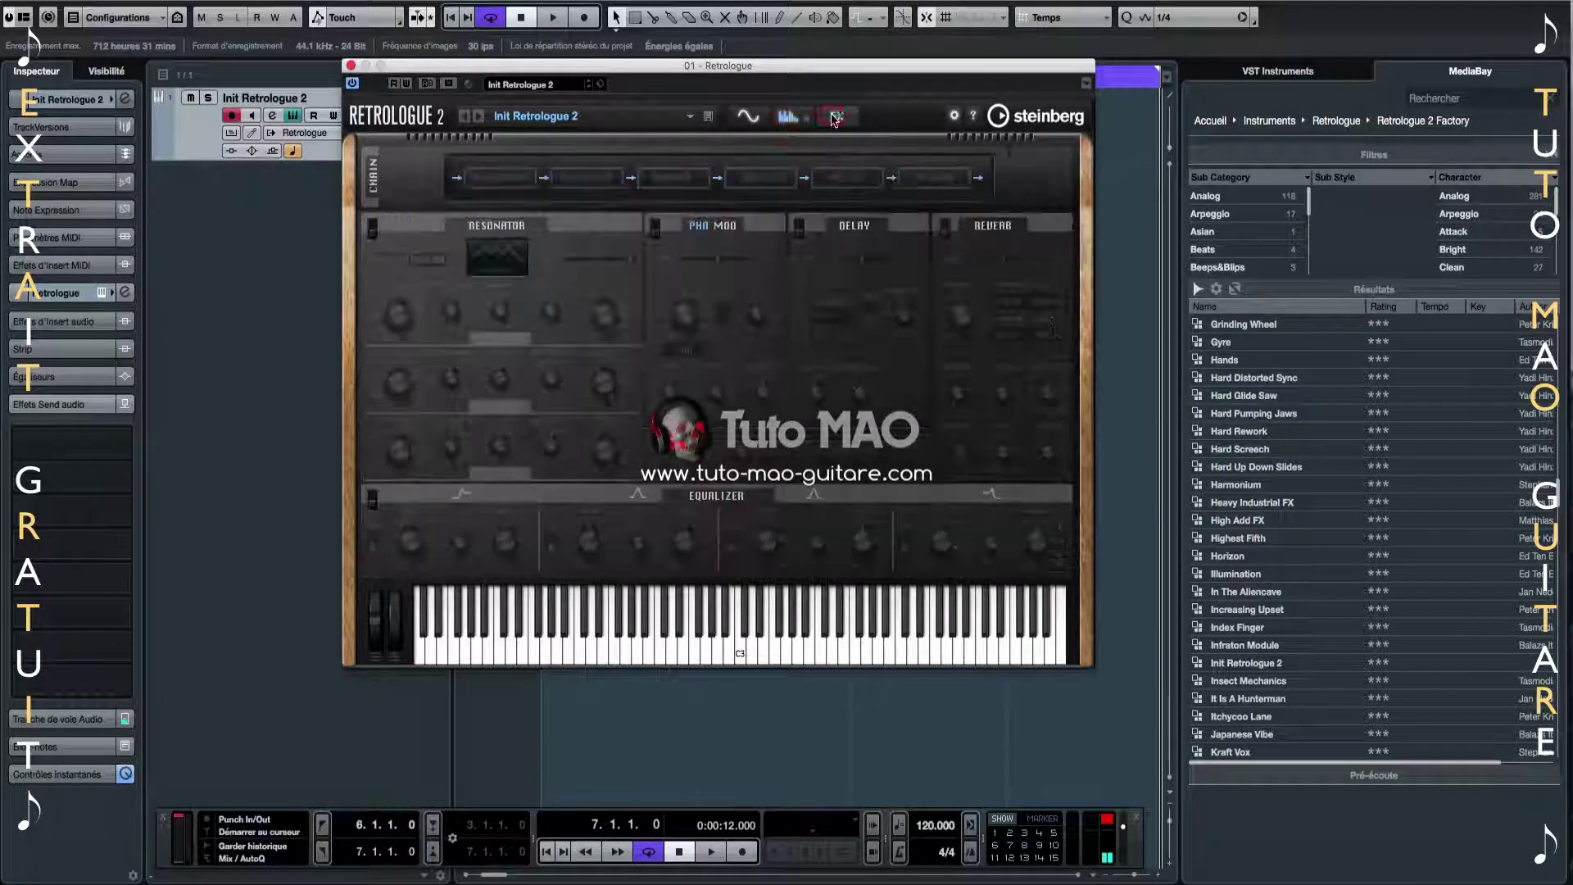
# Turn on all six effects in Retrologue's FX chain: Resonator, Equalizer, Phaser, Mod FX, Delay and Reverb
pyautogui.click(495, 179)
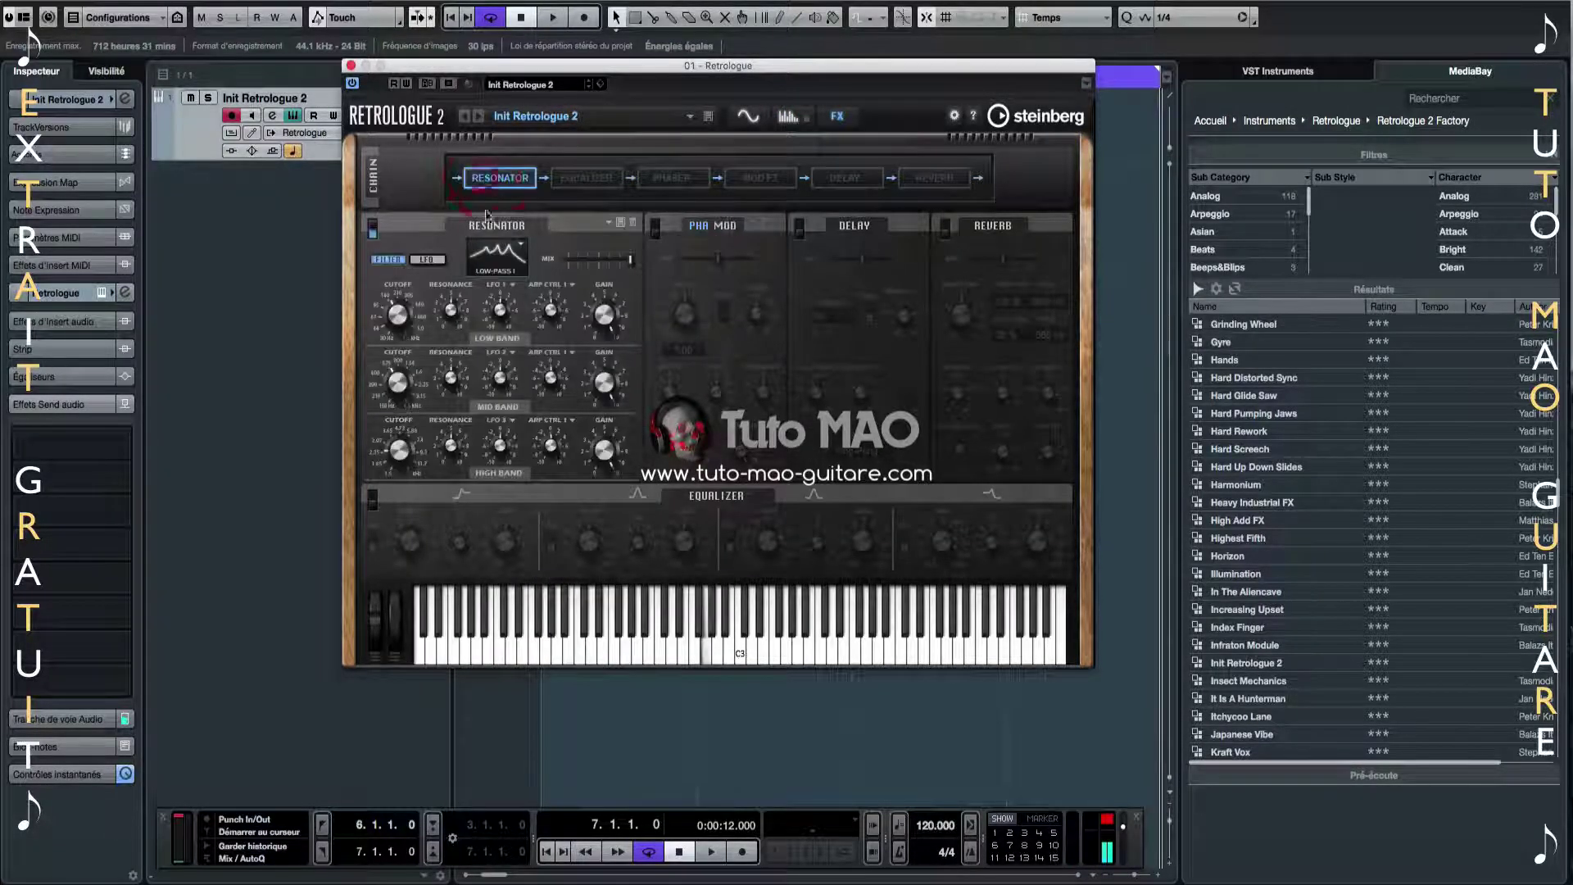
pyautogui.click(606, 186)
pyautogui.click(692, 184)
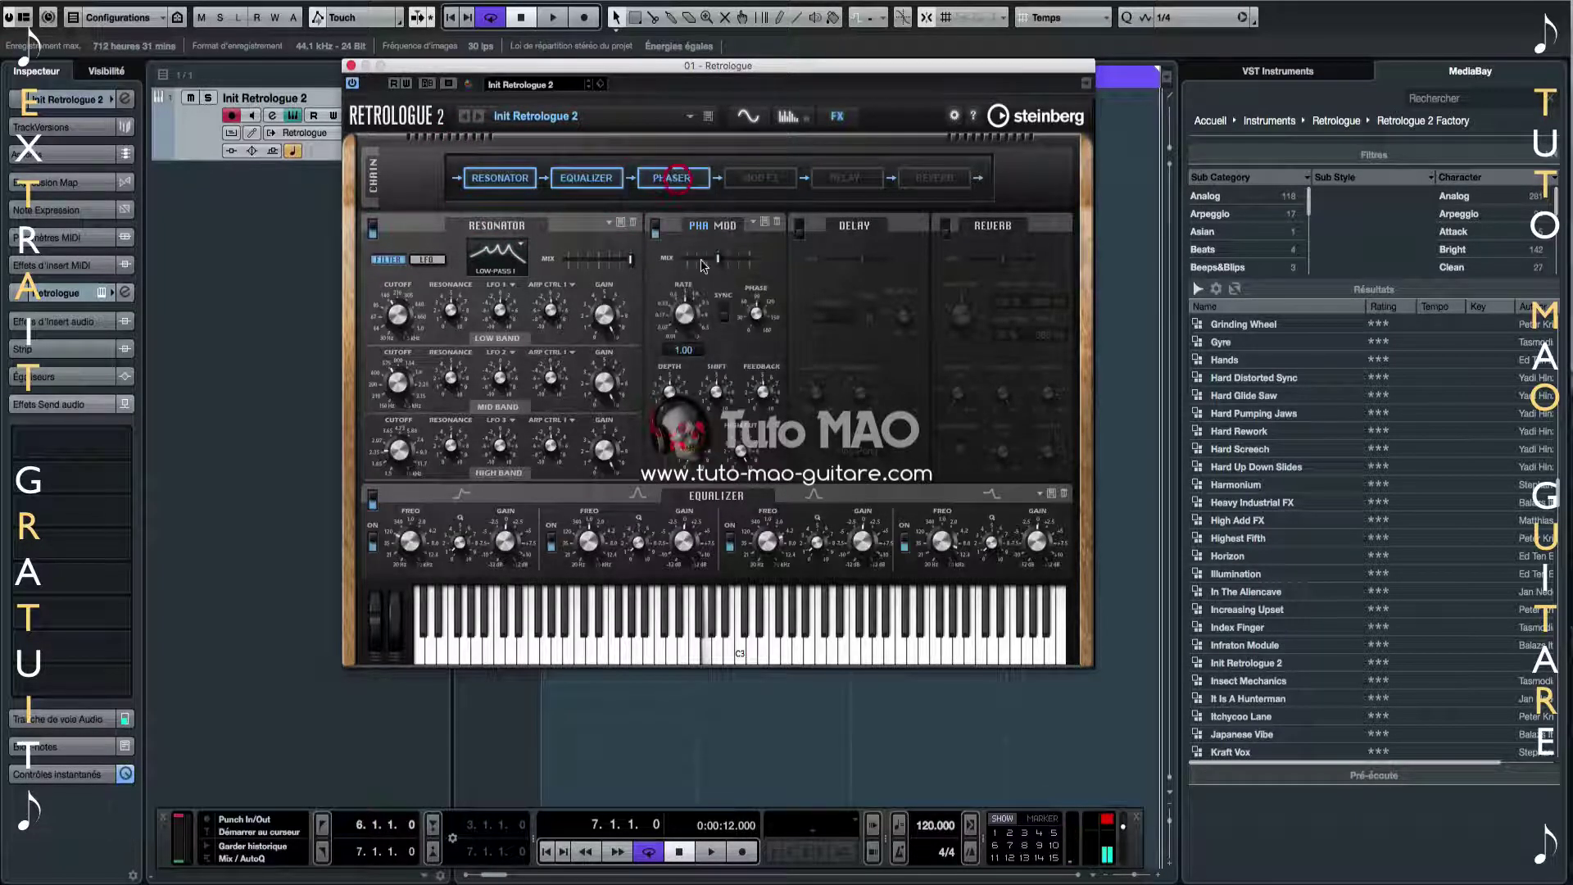
pyautogui.click(760, 182)
pyautogui.click(851, 182)
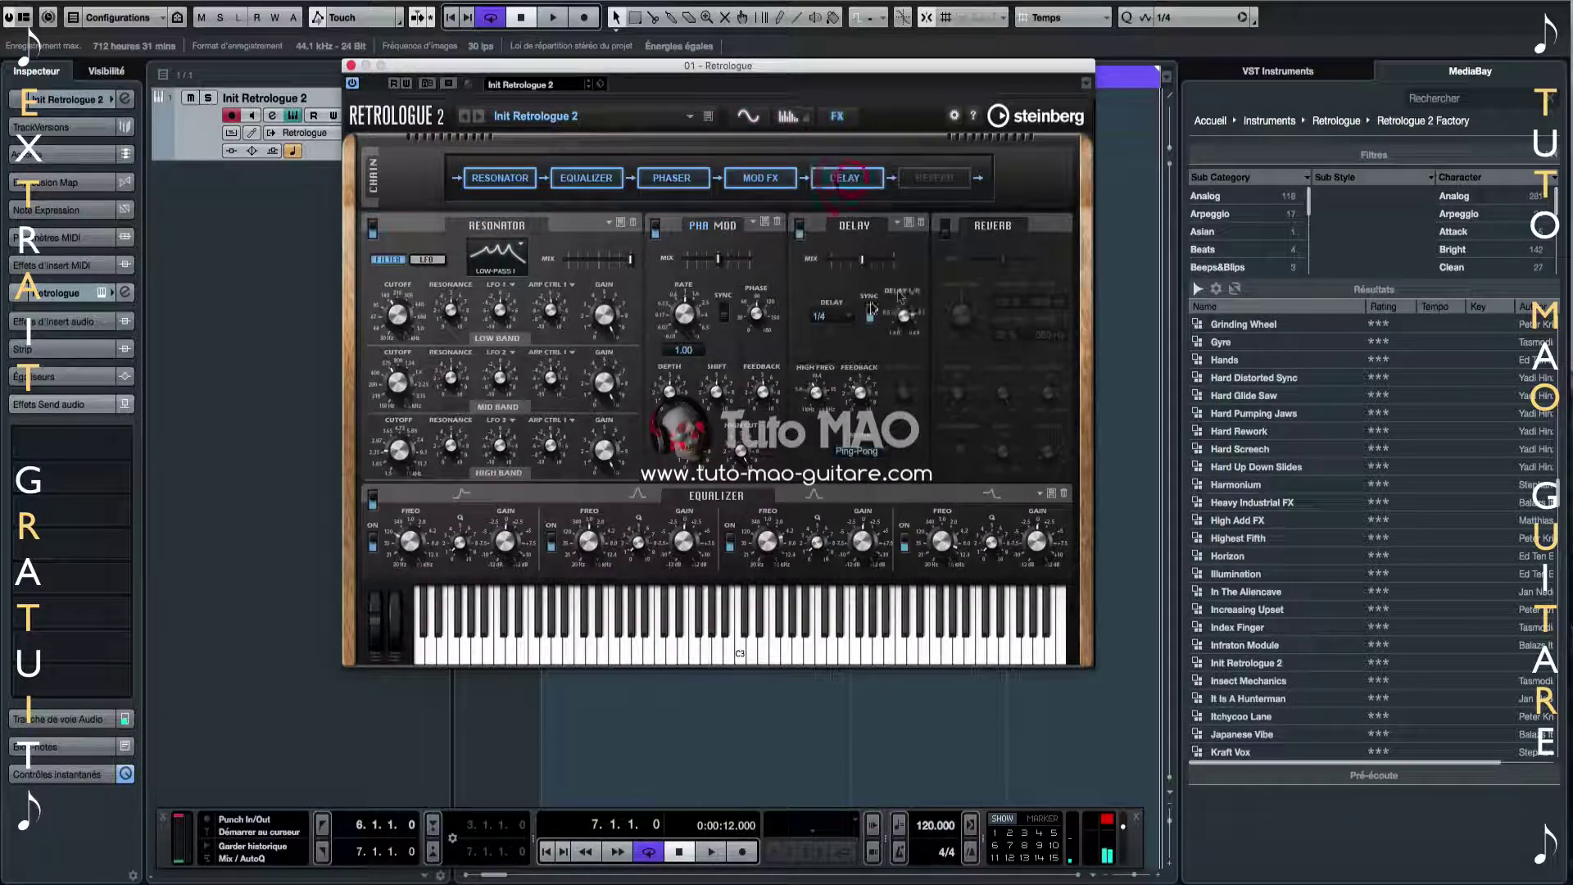
pyautogui.click(938, 184)
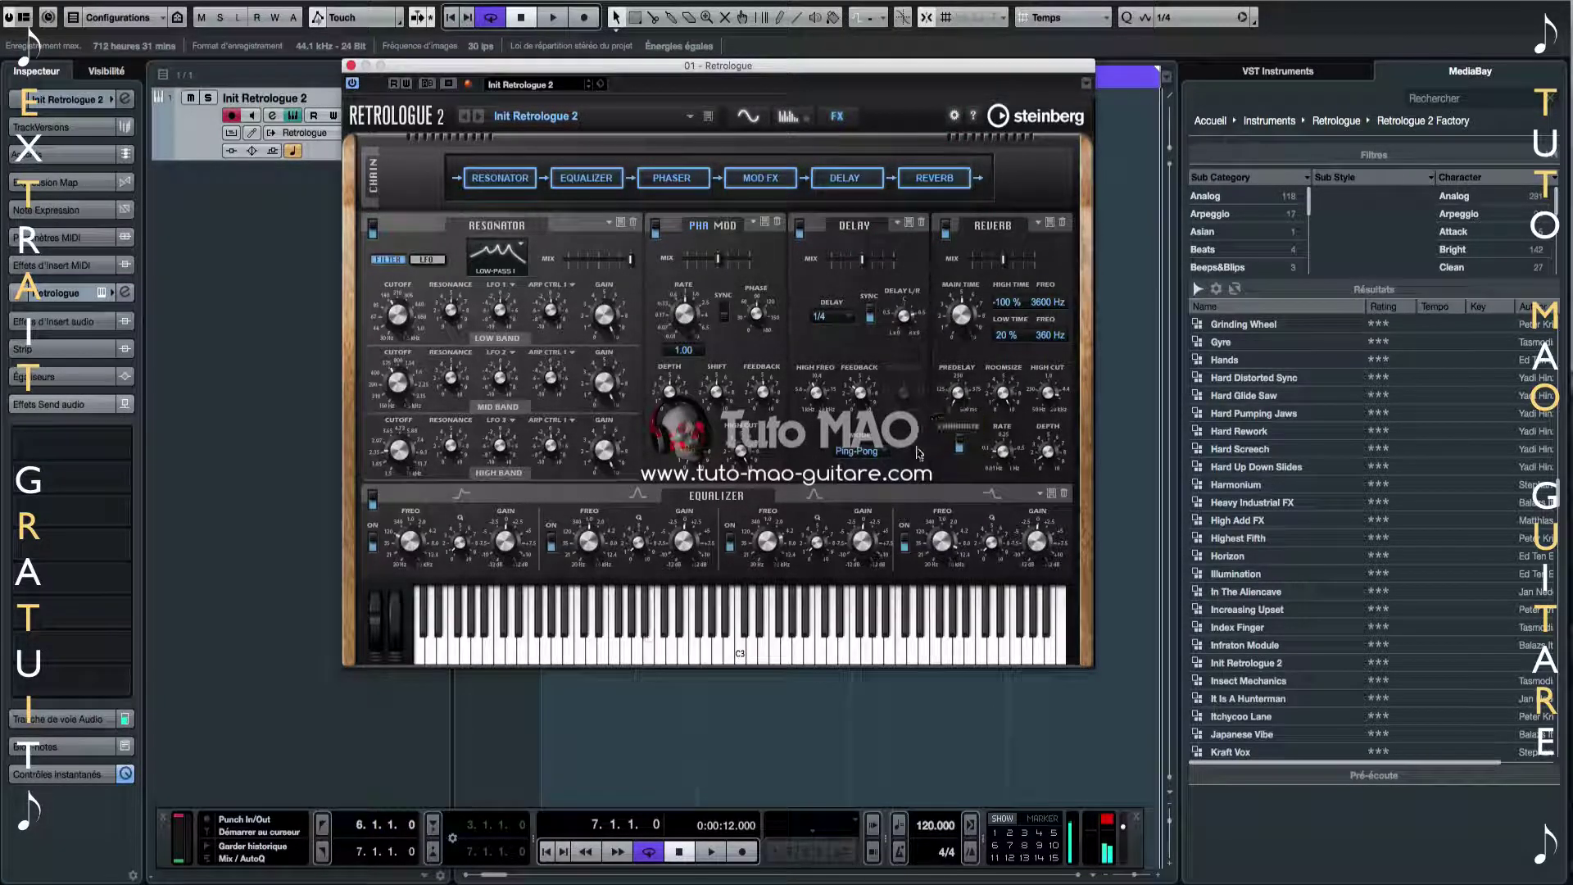
# Browse the synth's presets by content set, filtering by Retrologue Factory and finally by Retrologue 2 Factory
pyautogui.click(536, 85)
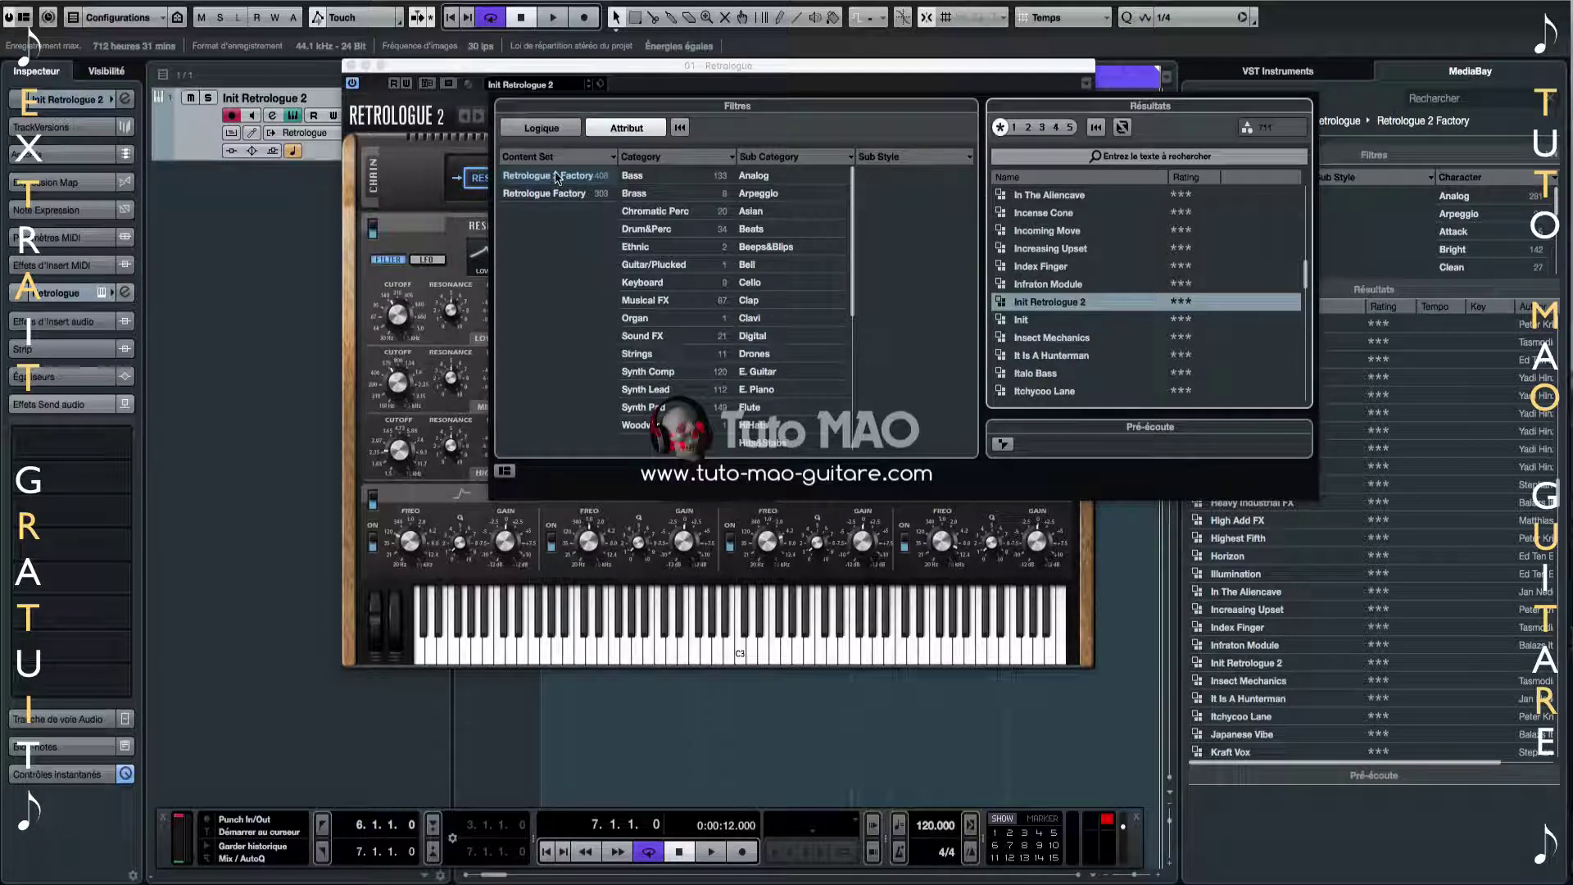
pyautogui.click(574, 197)
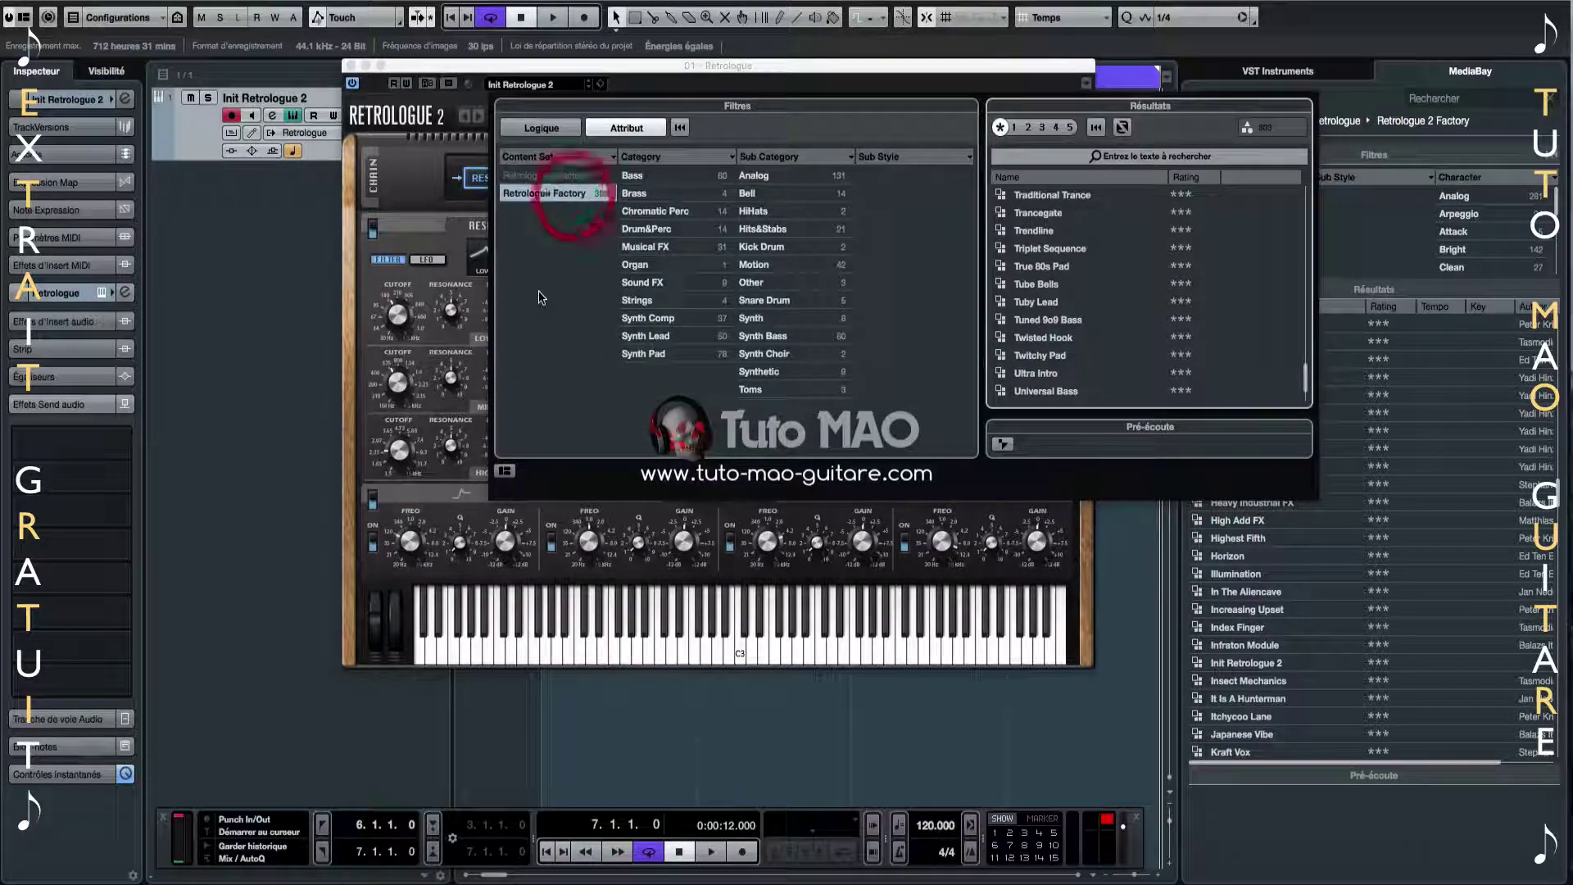
pyautogui.click(544, 176)
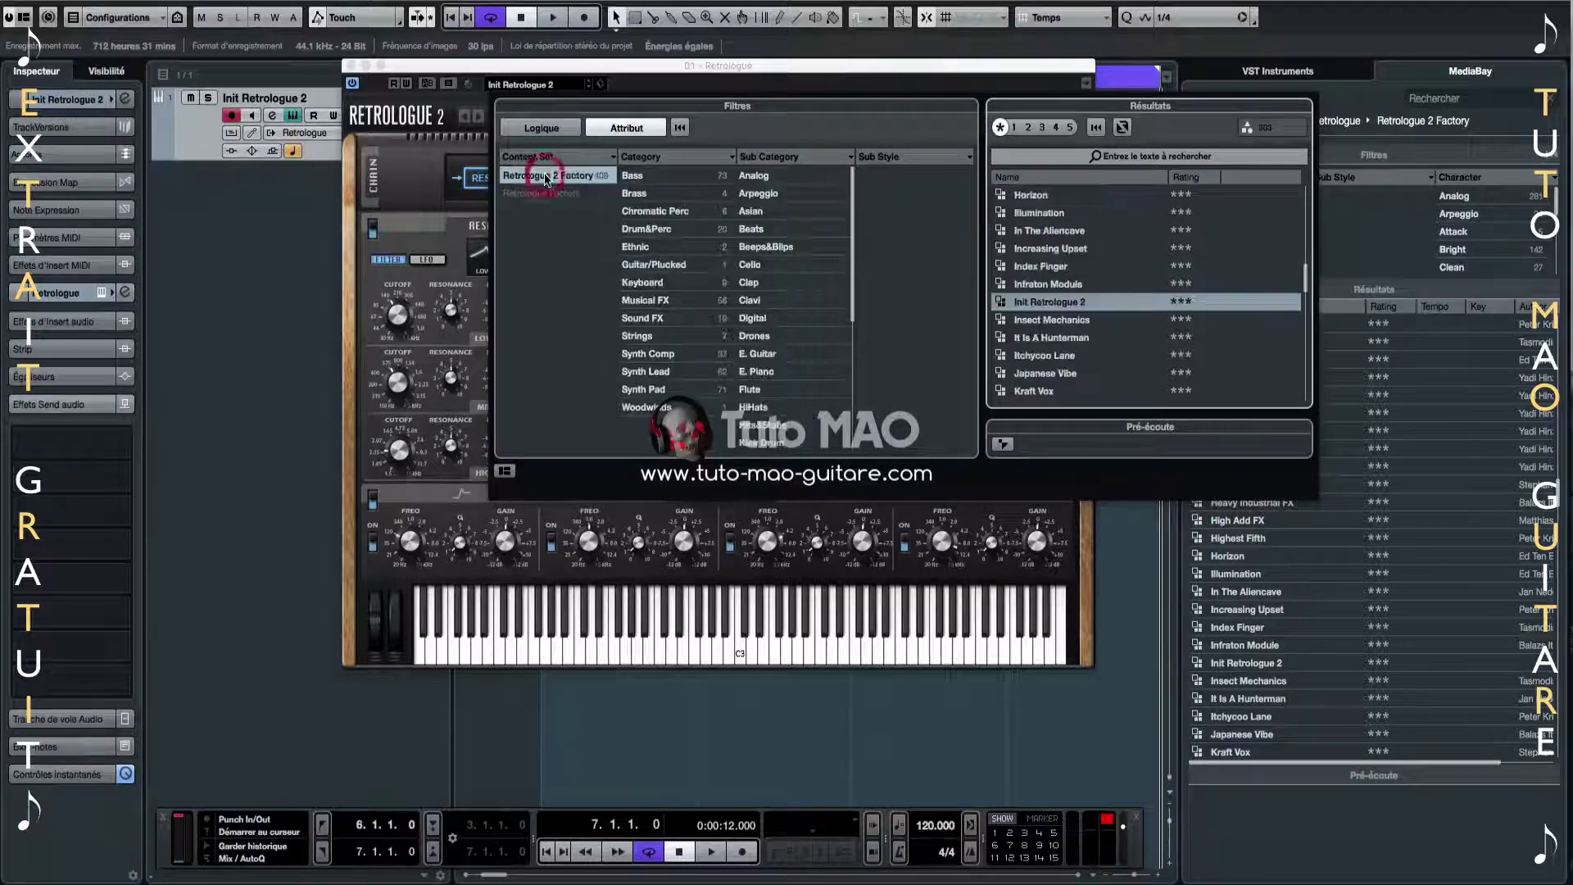